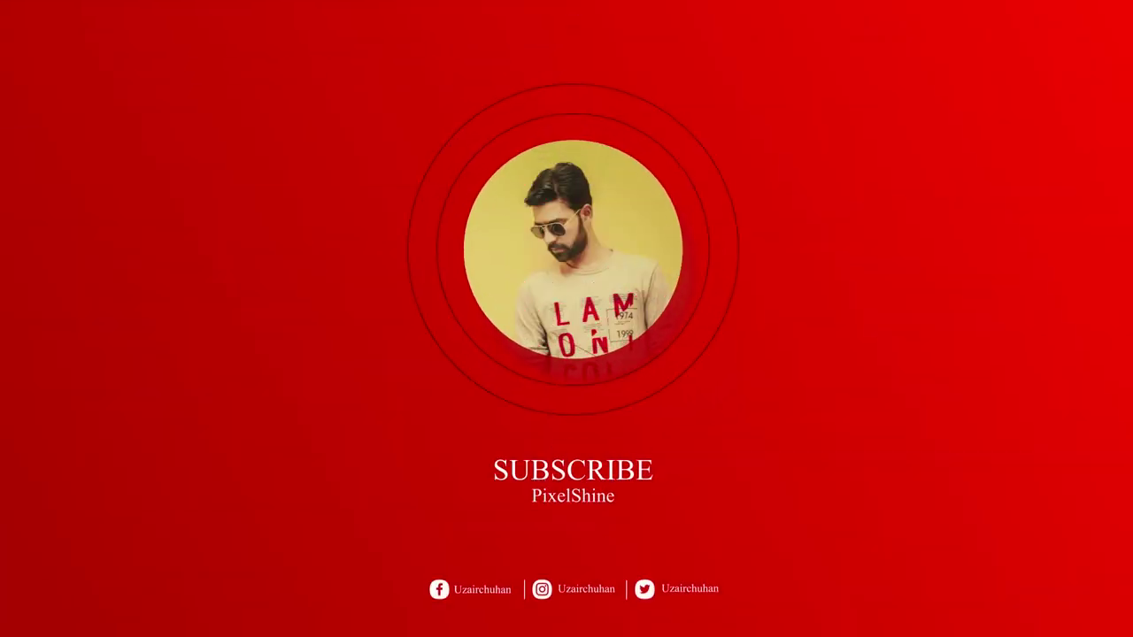
- Close the iceberg photo and add a new Layer 10 above Layer 9
key("ctrl+a")
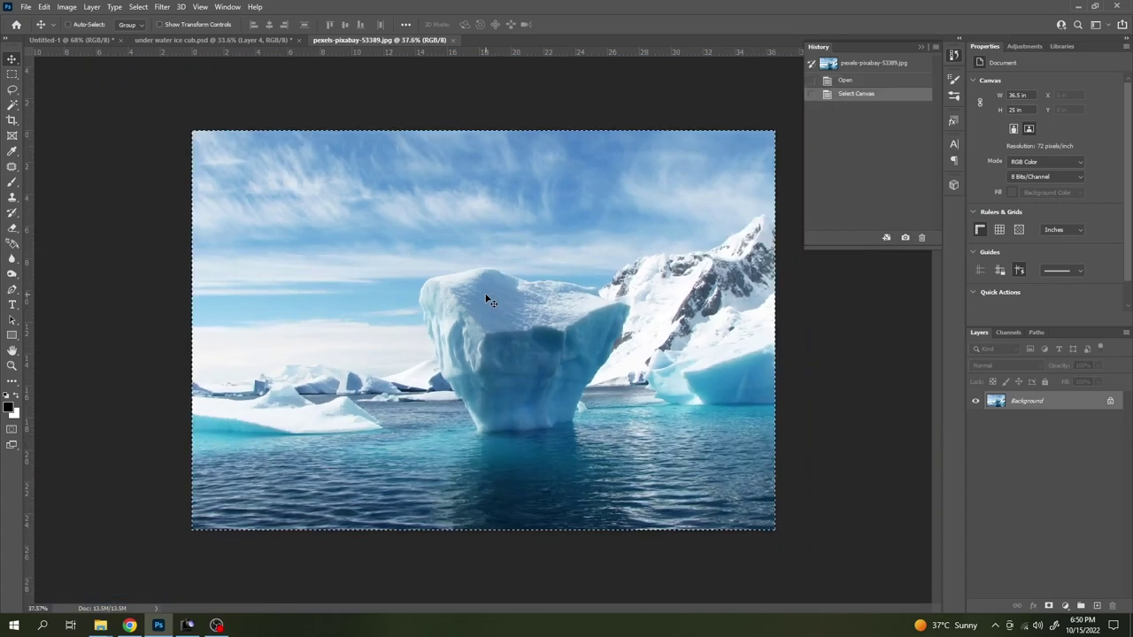
key("ctrl+w")
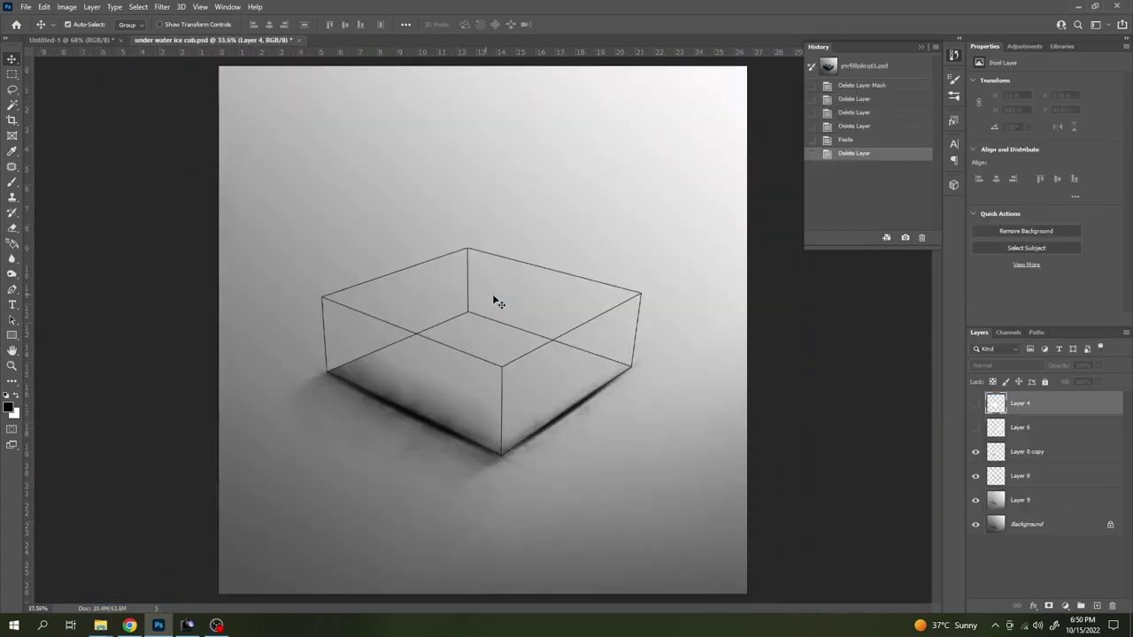
right_click(501, 302)
left_click(513, 305)
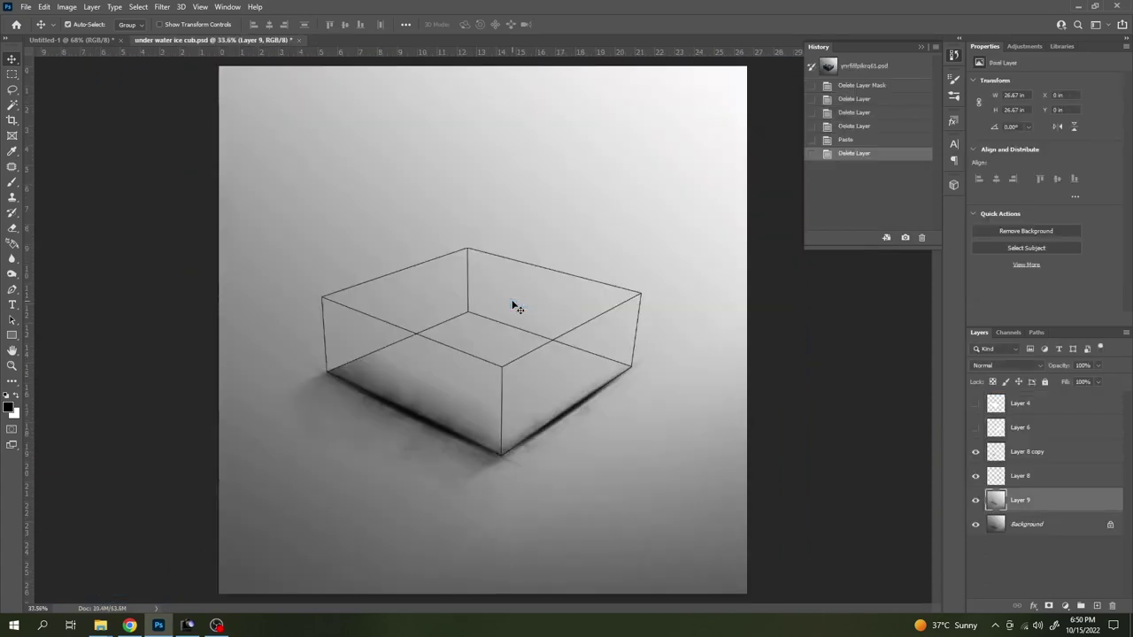
key("ctrl+shift+n")
key("Return")
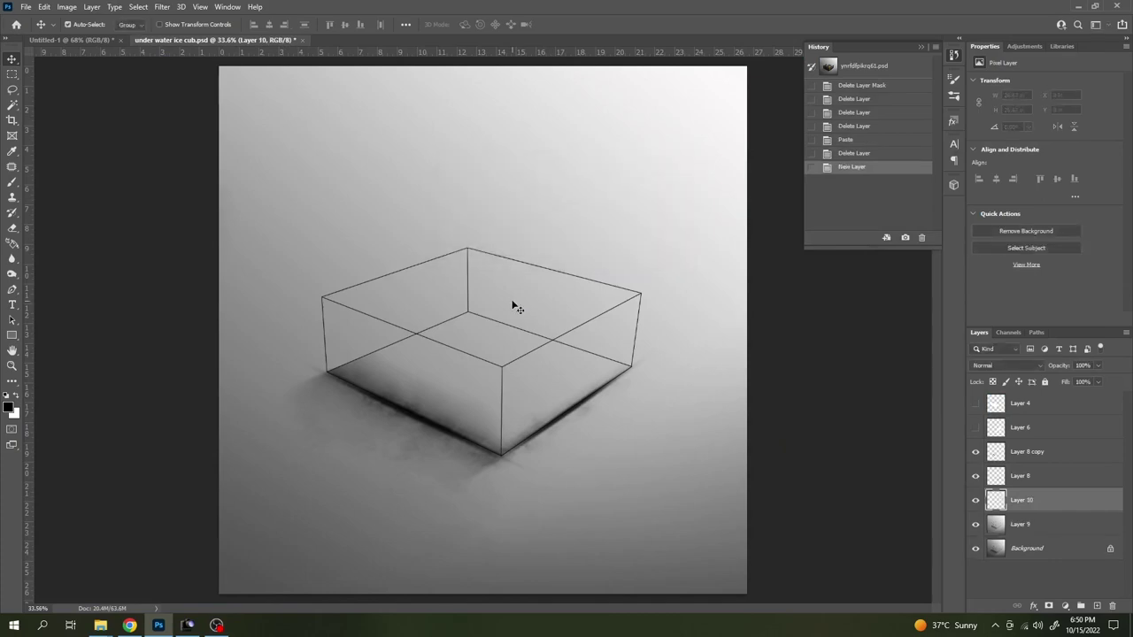
- Begin a Pen path on the box top's right, front and left corners
key("p")
scroll(620, 292, "up", 3)
scroll(699, 332, "up", 2)
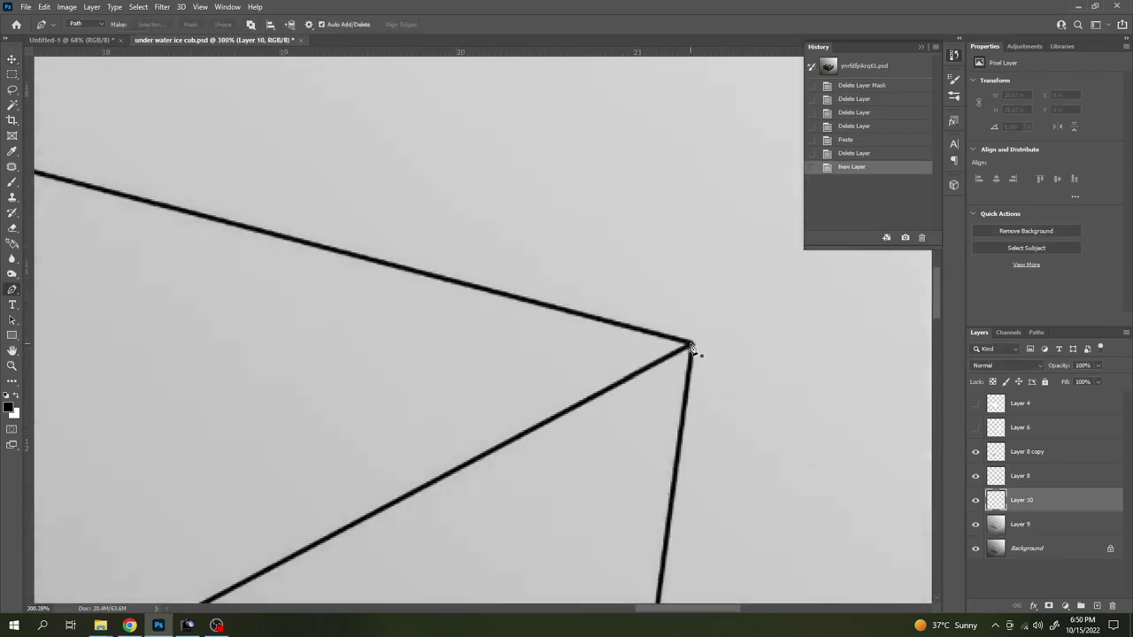
left_click(691, 340)
scroll(619, 372, "down", 5)
scroll(610, 331, "up", 1)
scroll(561, 400, "up", 4)
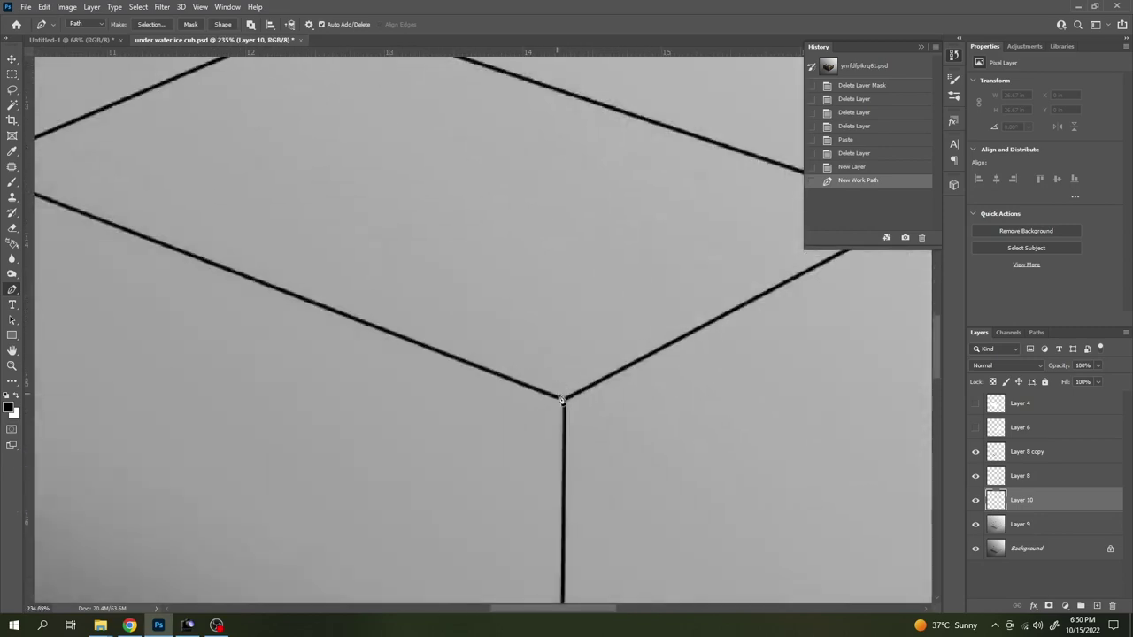
left_click(567, 406)
scroll(415, 313, "down", 3)
scroll(620, 416, "up", 3)
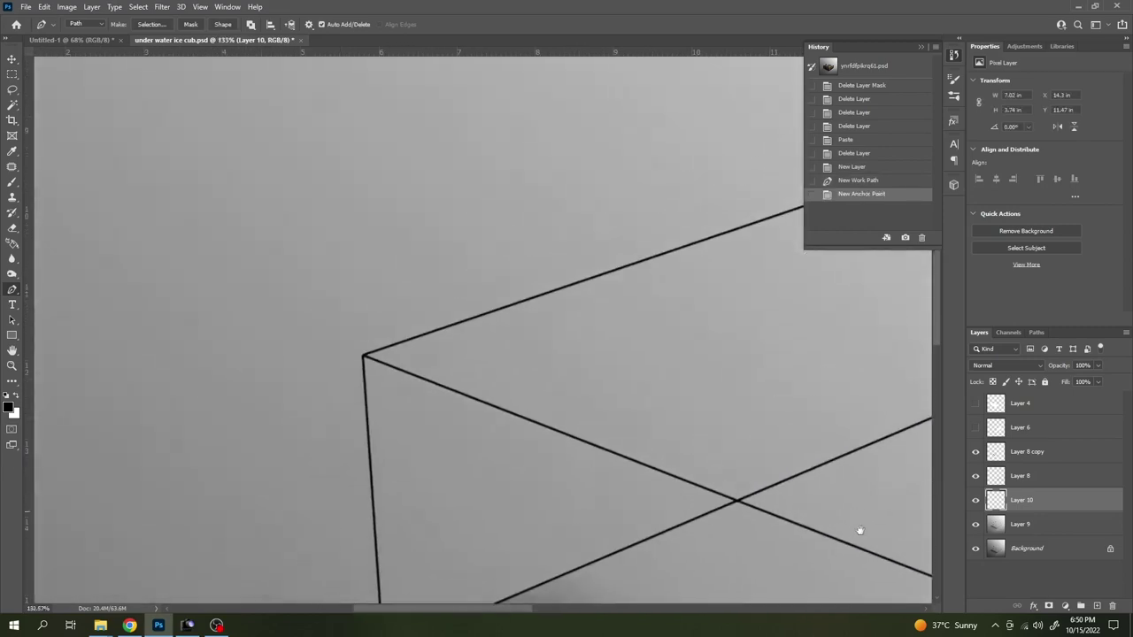
scroll(216, 342, "up", 2)
left_click(200, 315)
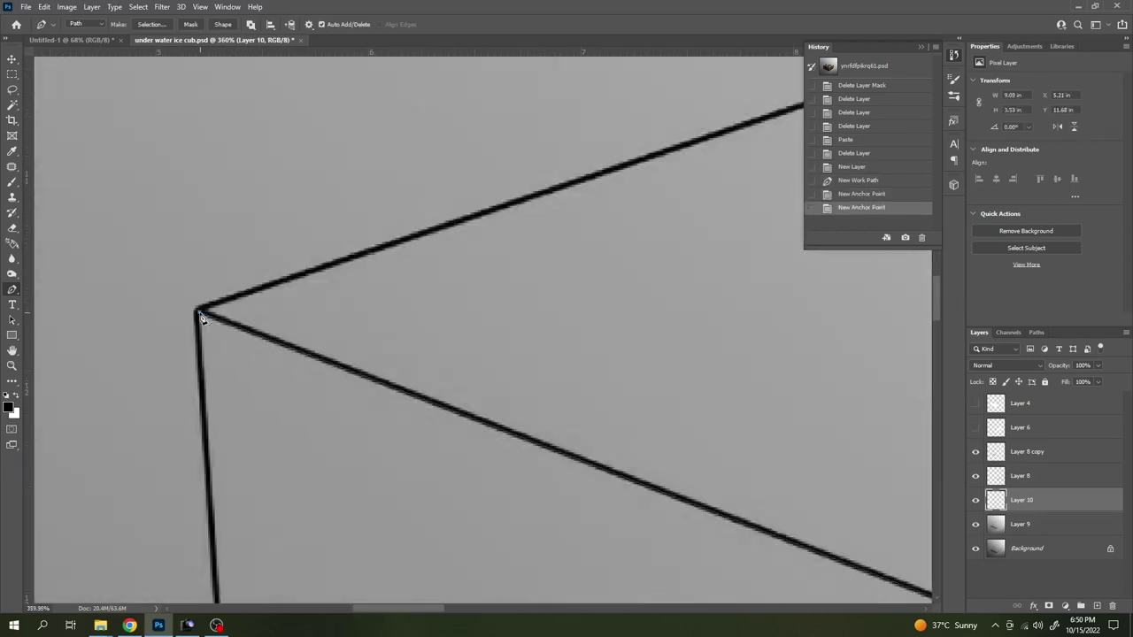
- Adjust the left-corner anchor, add the back corner and close the top-face outline
scroll(200, 315, "up", 2)
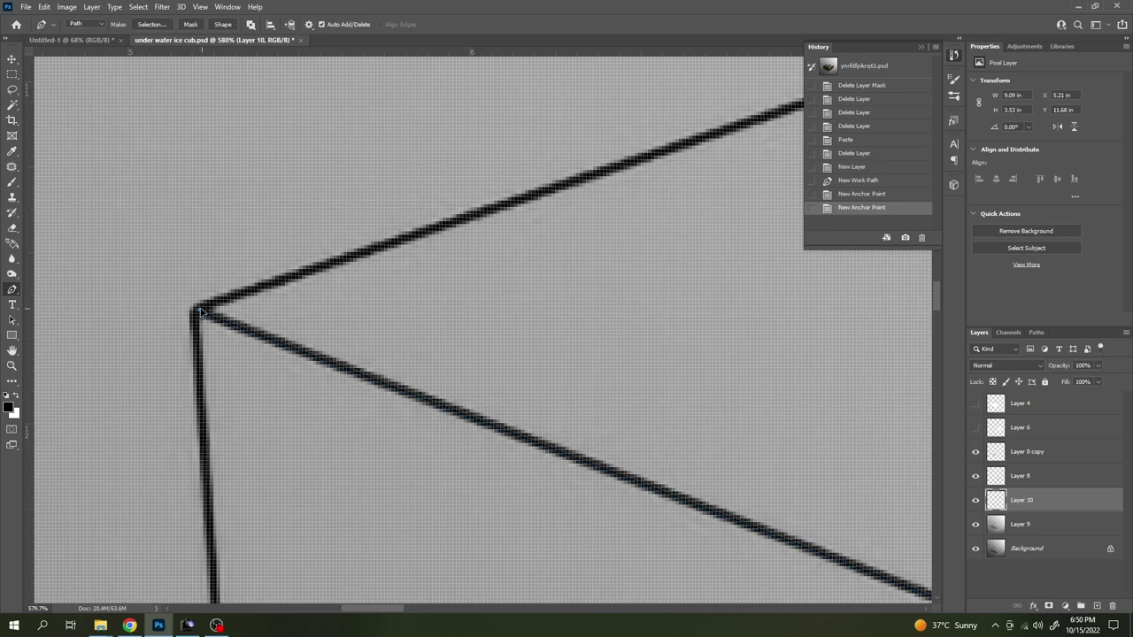
left_click_drag(200, 311, 377, 378)
scroll(554, 256, "down", 1)
scroll(389, 386, "down", 2)
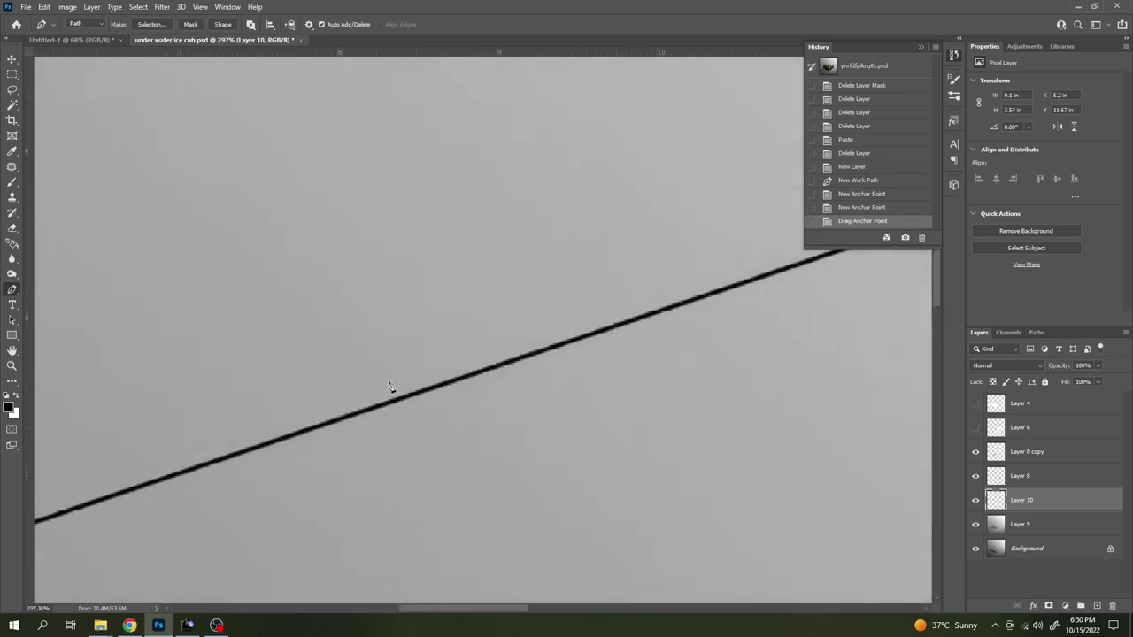
scroll(389, 387, "down", 2)
scroll(616, 324, "up", 3)
scroll(625, 350, "up", 2)
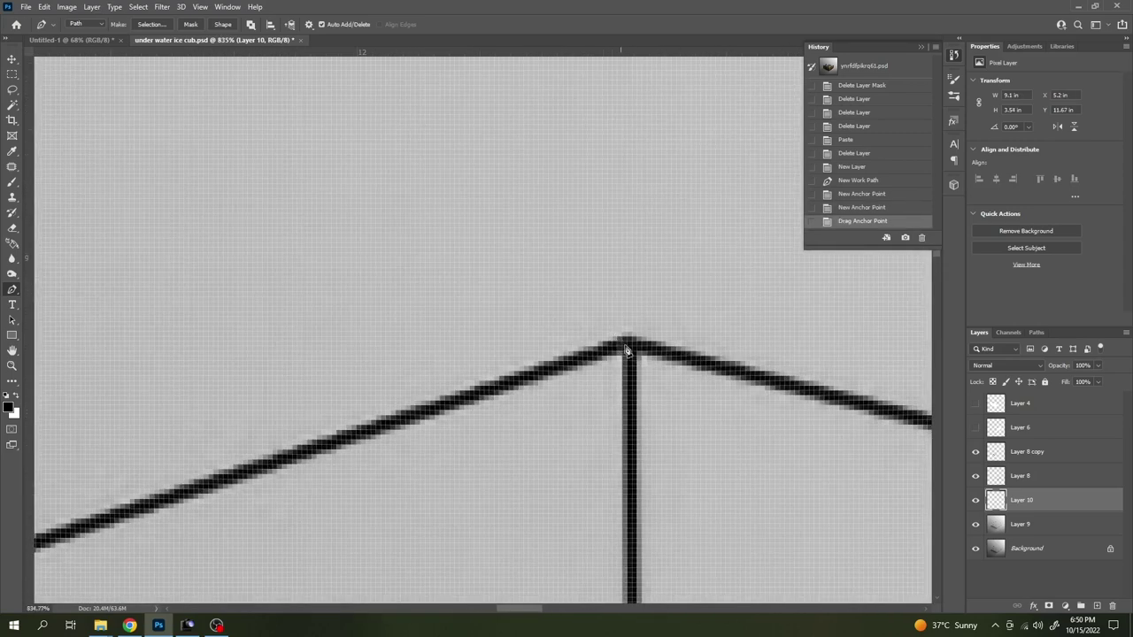
left_click(625, 350)
scroll(624, 350, "down", 2)
scroll(514, 245, "down", 3)
scroll(726, 333, "down", 2)
scroll(742, 345, "down", 2)
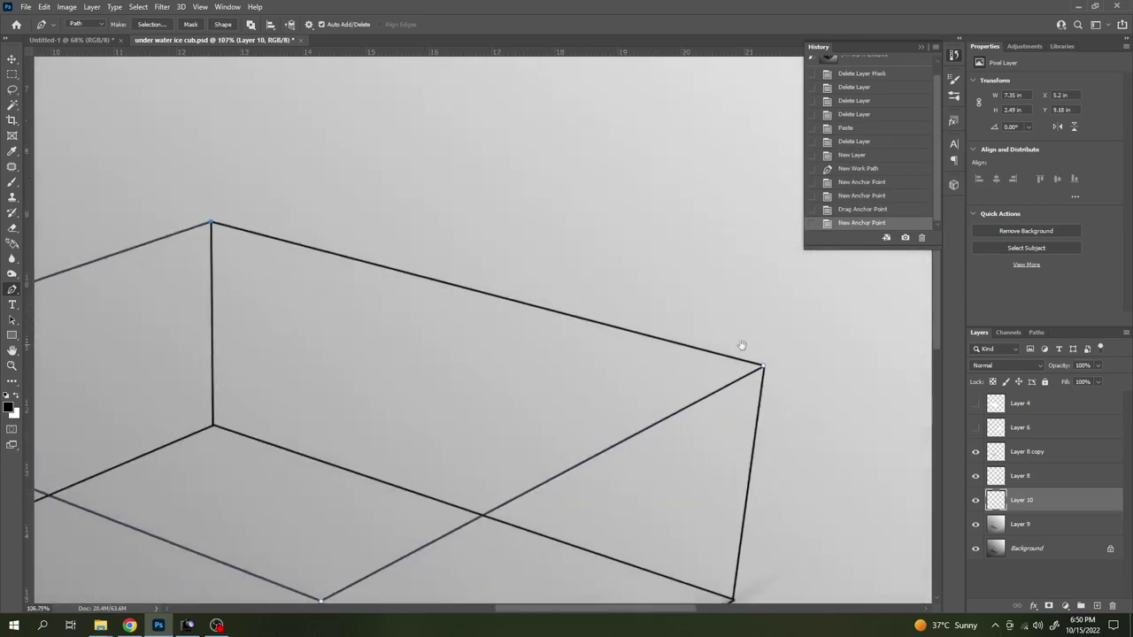
scroll(708, 363, "up", 1)
scroll(696, 348, "up", 2)
scroll(696, 349, "up", 1)
left_click(697, 350)
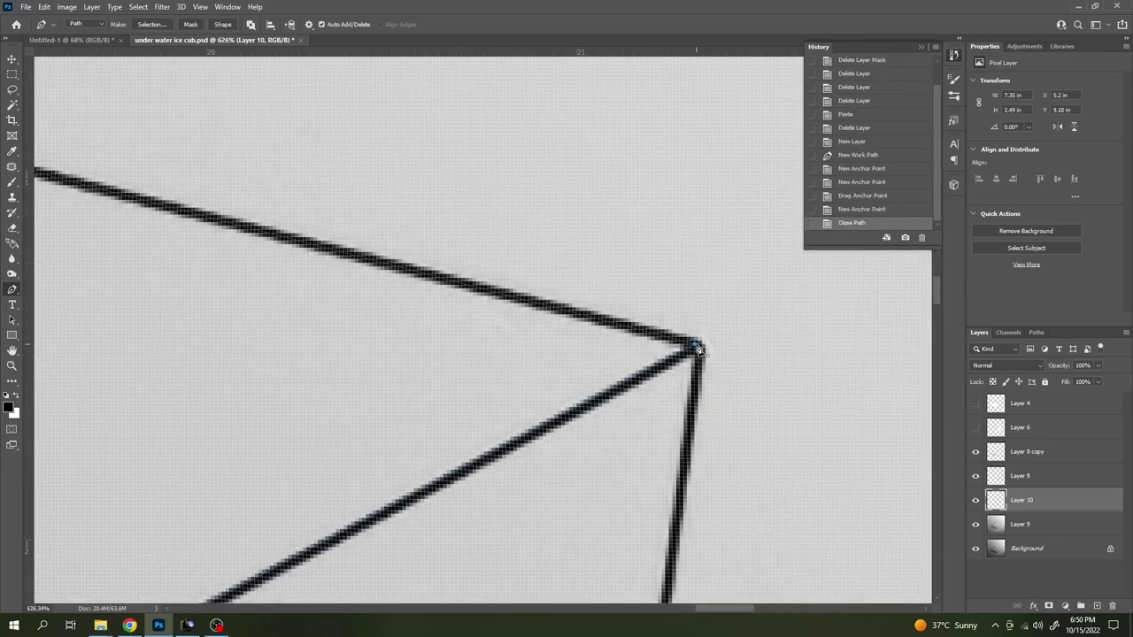
scroll(620, 283, "down", 1)
scroll(619, 283, "down", 2)
scroll(621, 285, "down", 2)
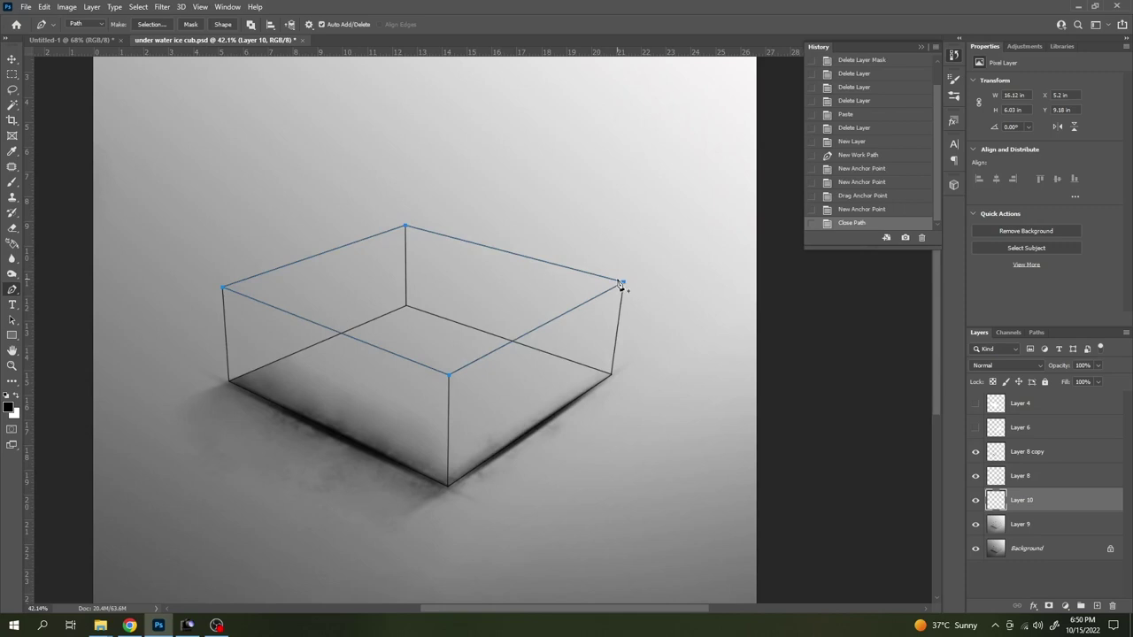
- Turn the top-face path into a selection, fill it white and deselect
key("ctrl+Return")
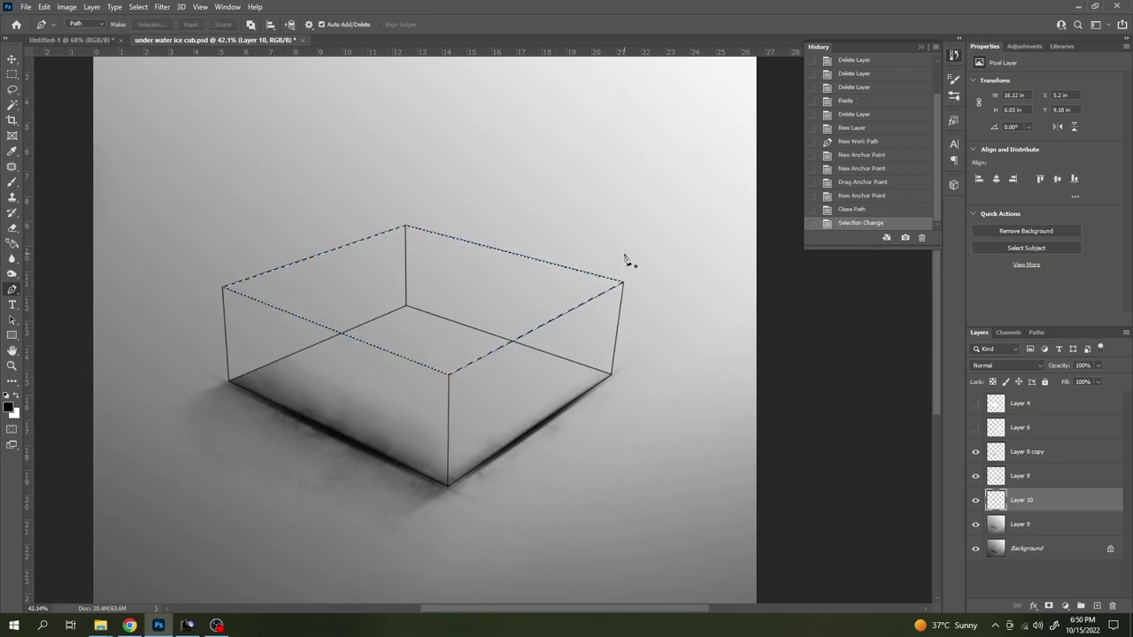
key("ctrl+BackSpace")
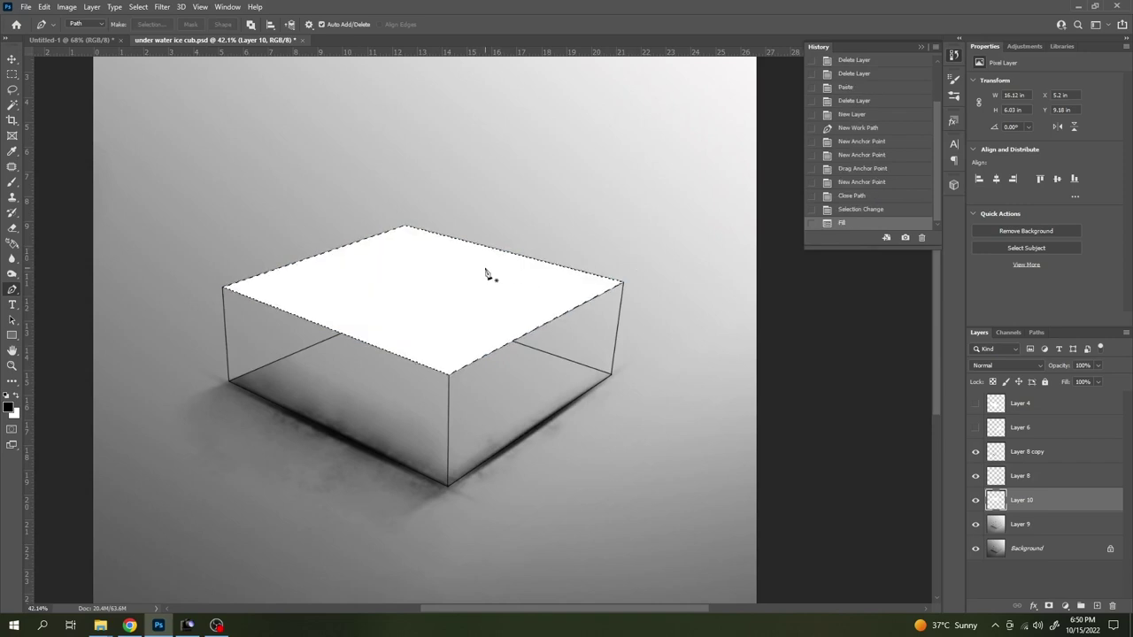
key("ctrl+d")
key("v")
right_click(437, 266)
left_click(442, 270)
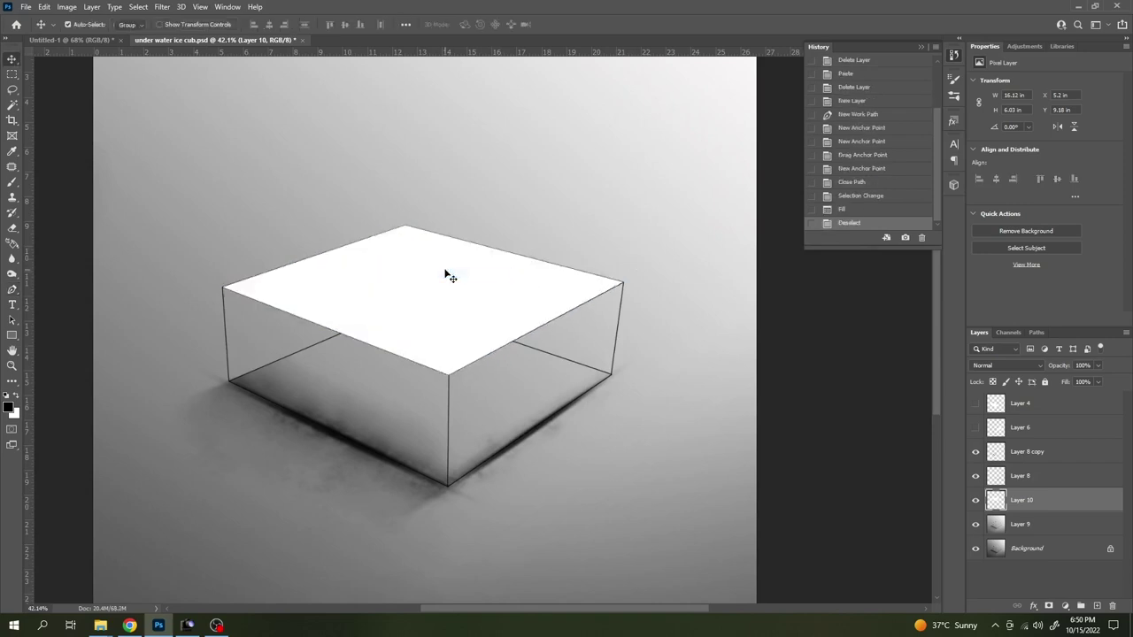
- Paste the iceberg photo as Layer 11 and clip it to the white top face
key("ctrl+v")
scroll(445, 275, "down", 3)
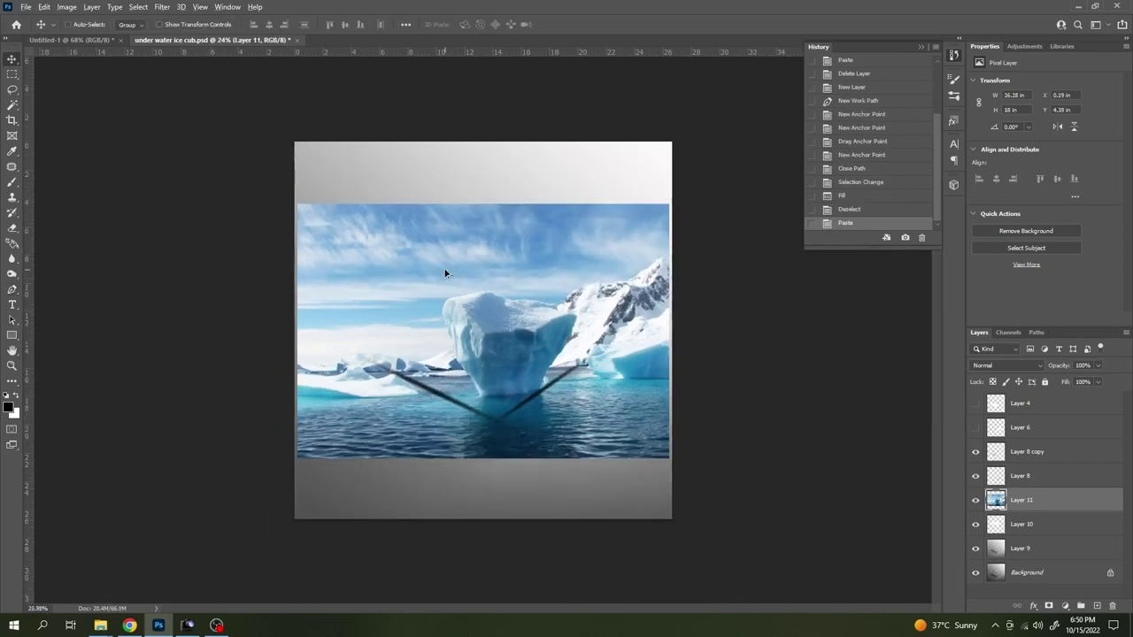
key("ctrl+alt+g")
key("ctrl+t")
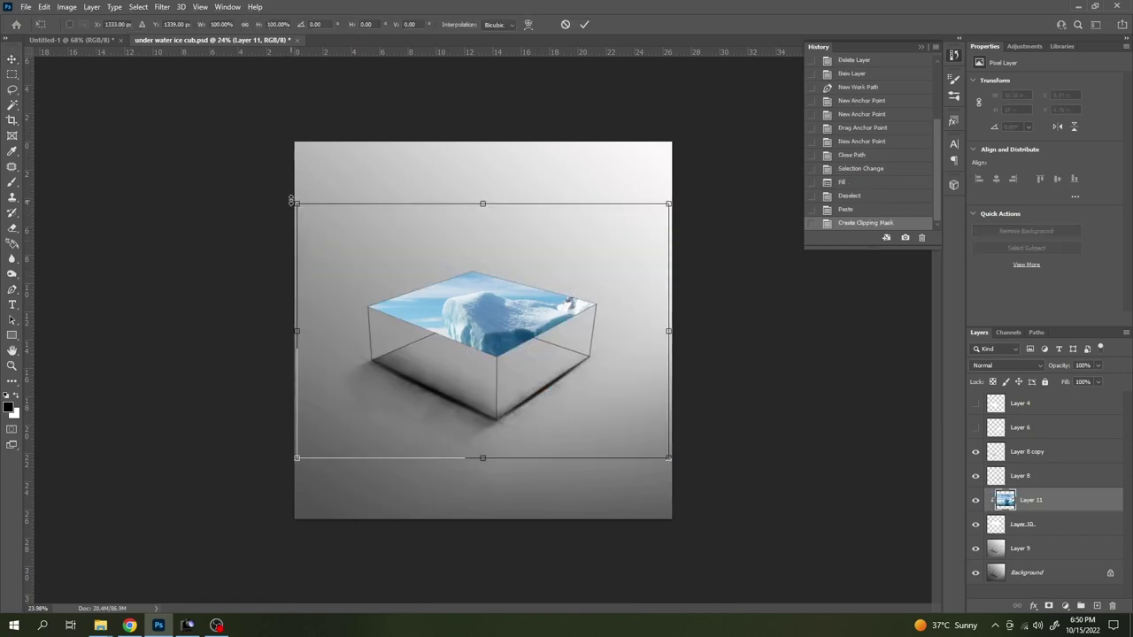
- Scale and move the iceberg so it covers the box's top face
mouse_move(292, 200)
left_mouse_down()
mouse_move(328, 240)
mouse_move(372, 242)
left_mouse_up()
scroll(485, 256, "up", 3)
left_click_drag(533, 308, 533, 278)
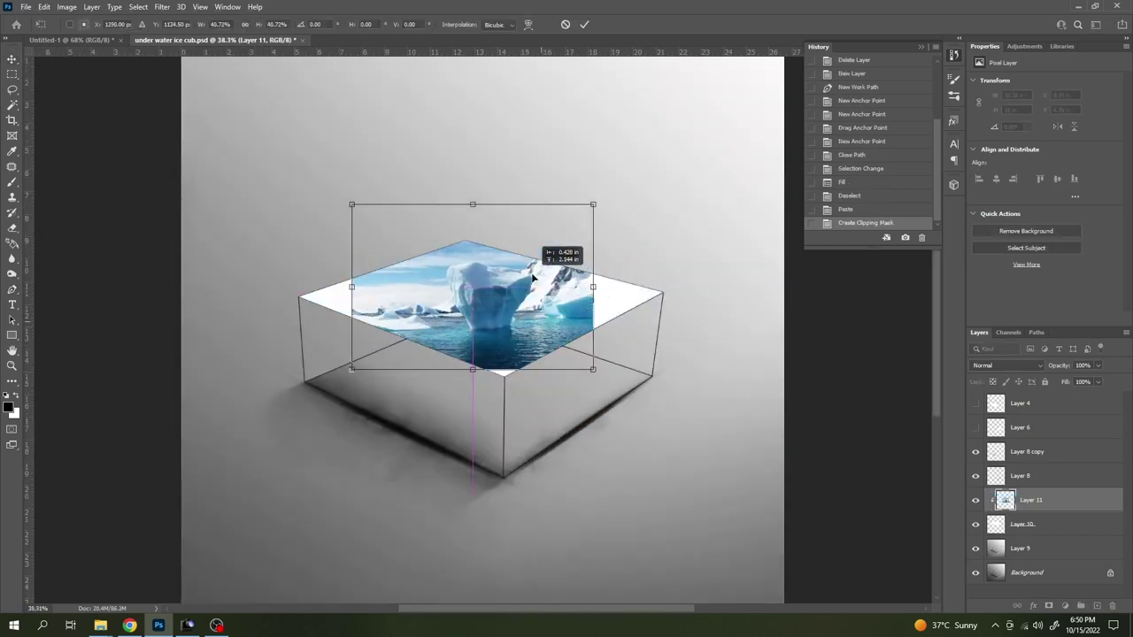
left_click_drag(601, 375, 680, 407)
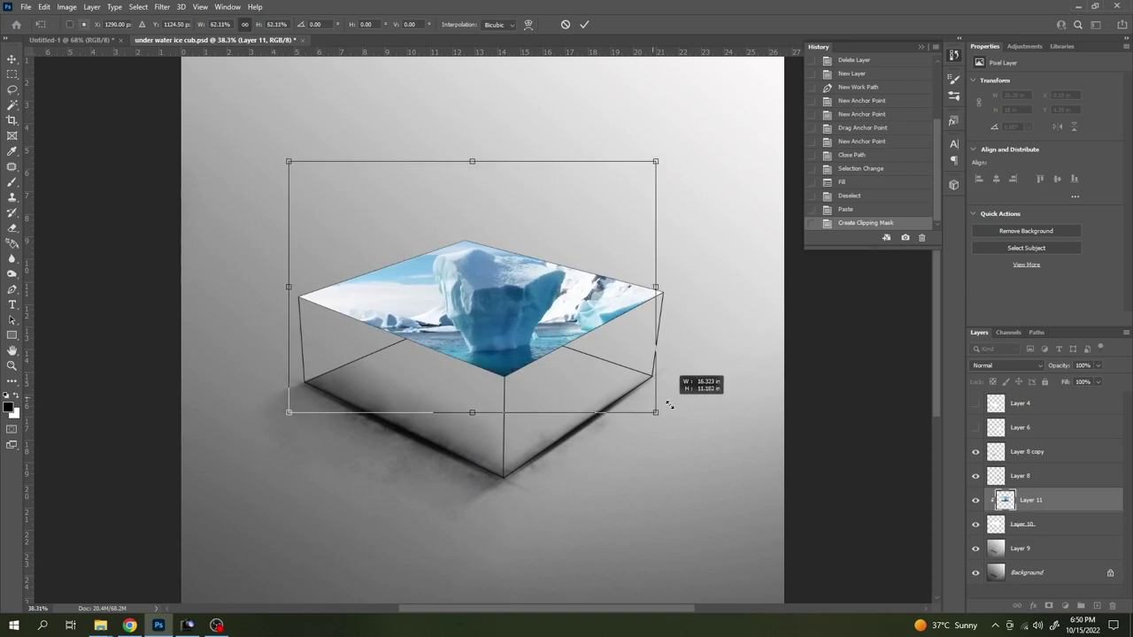
scroll(561, 291, "up", 3)
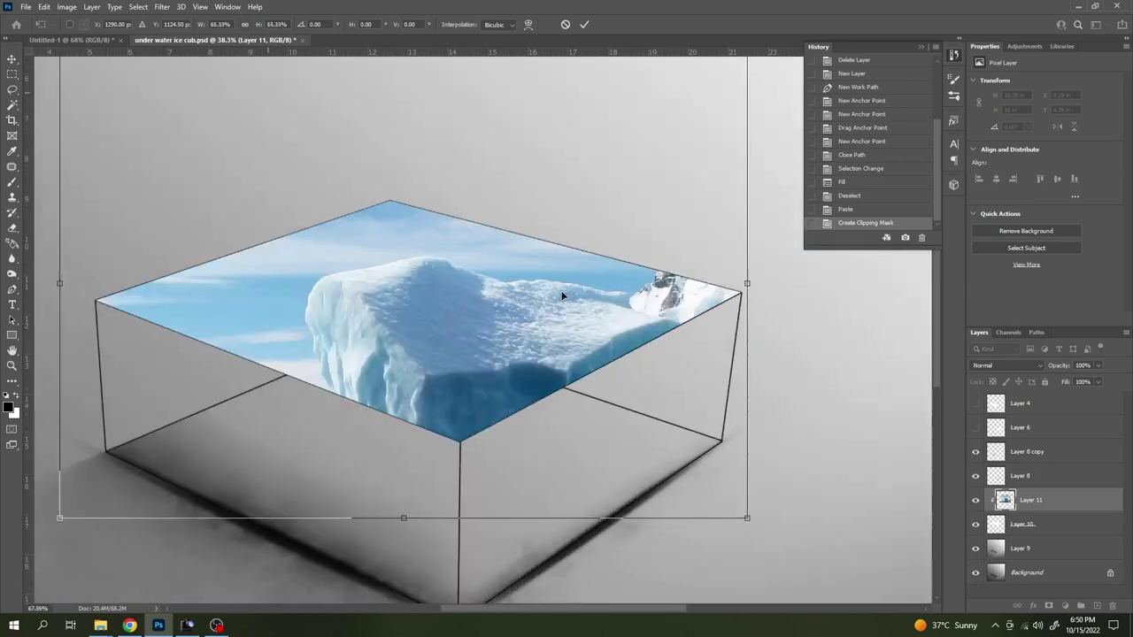
mouse_move(562, 292)
left_mouse_down()
mouse_move(517, 281)
mouse_move(520, 264)
left_mouse_up()
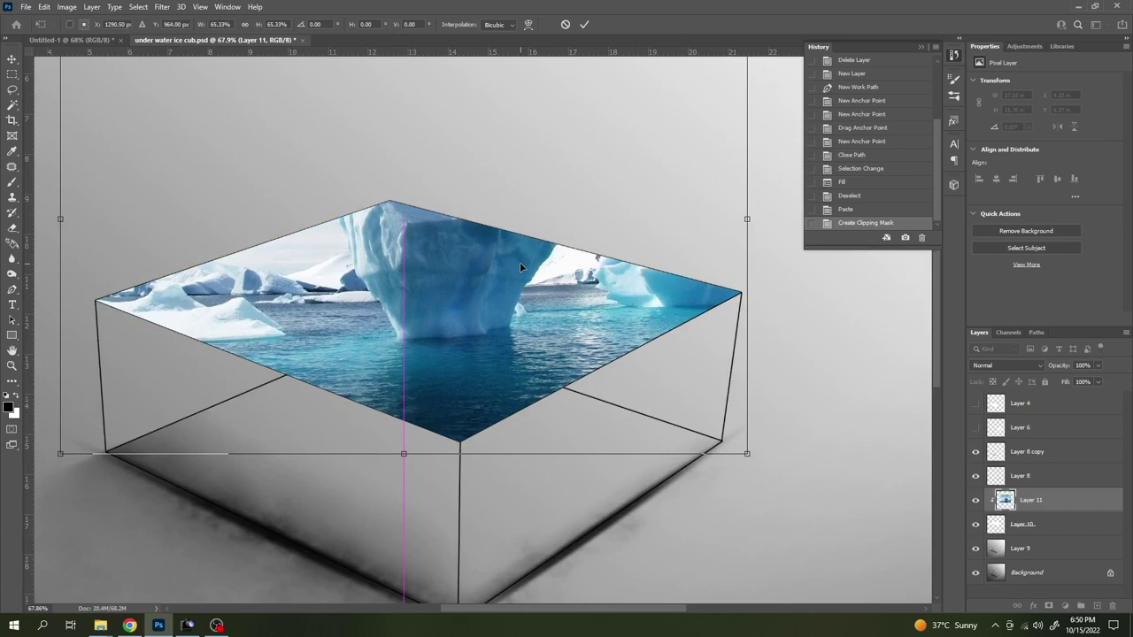
key("Return")
scroll(519, 262, "down", 3)
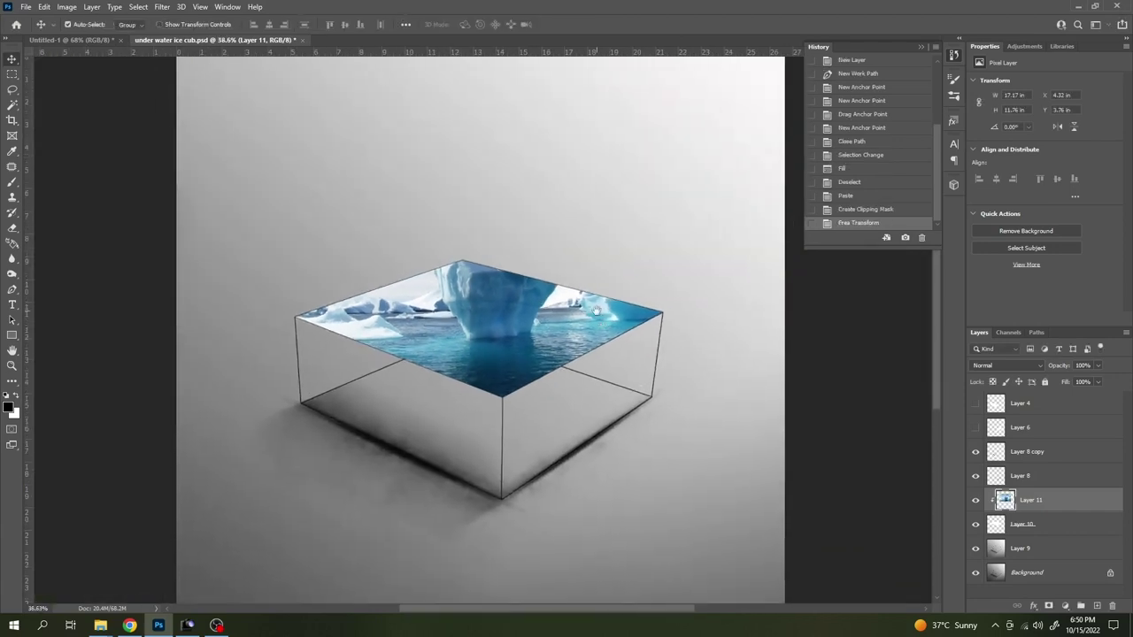
left_click_drag(579, 277, 589, 322)
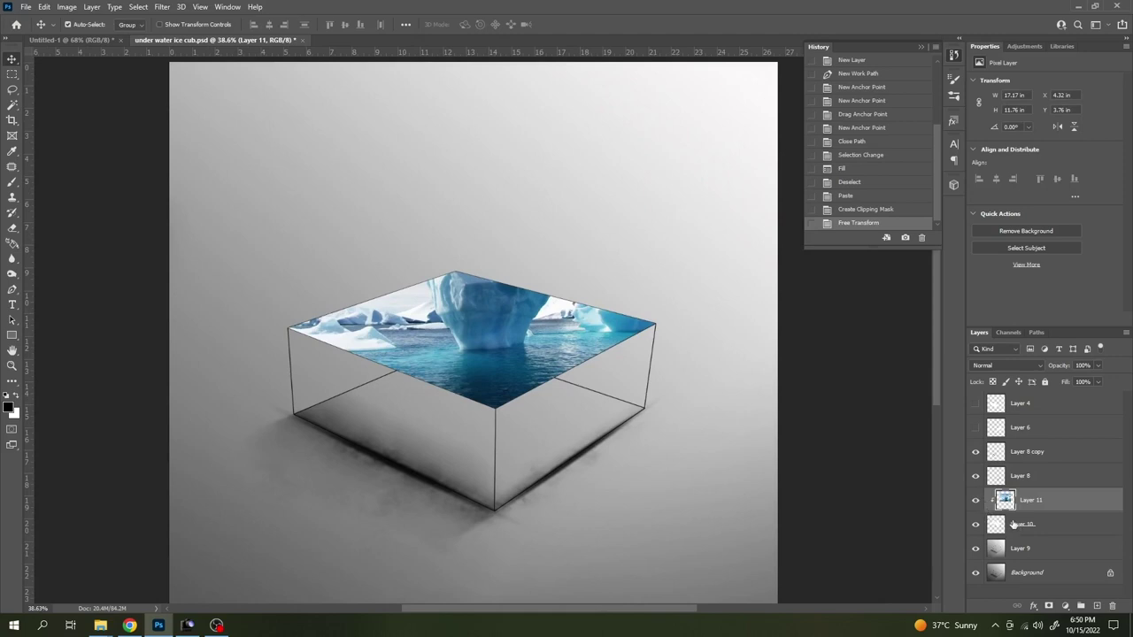
- Give Layer 11 a black mask and brush a small reveal at the top face's centre
left_click(1050, 606, "alt")
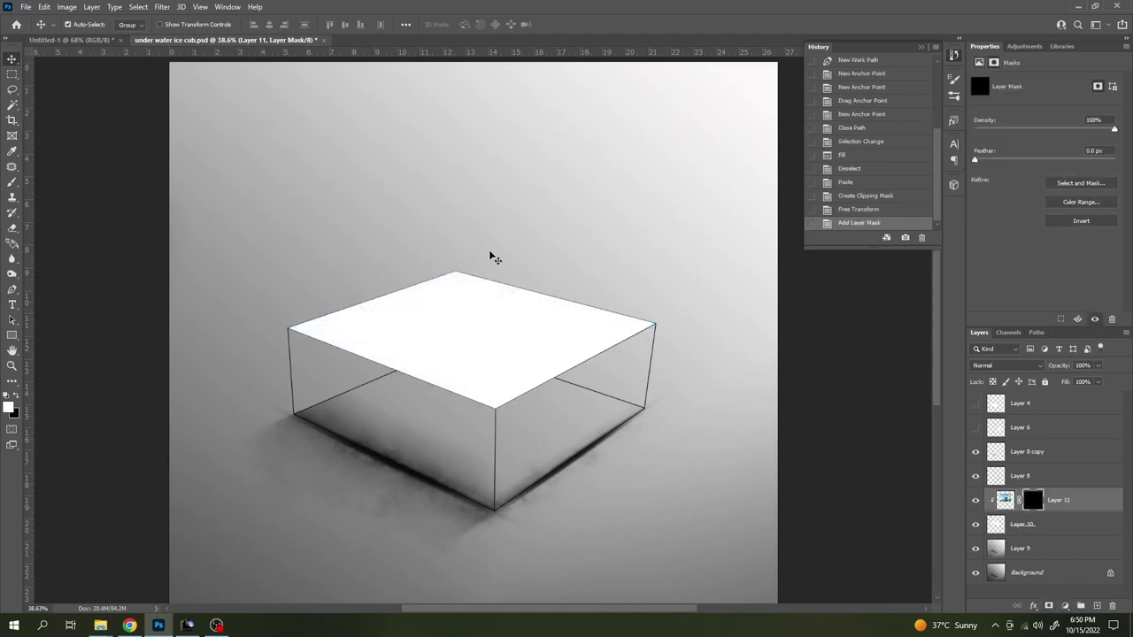
scroll(514, 294, "up", 2)
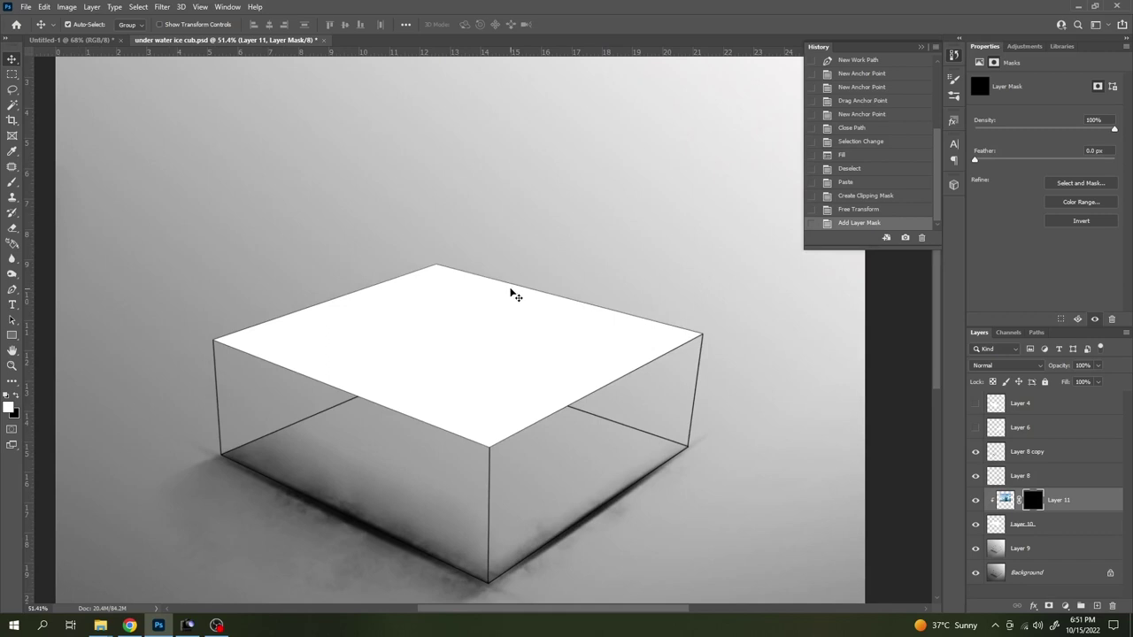
key("b")
left_click_drag(455, 342, 478, 353)
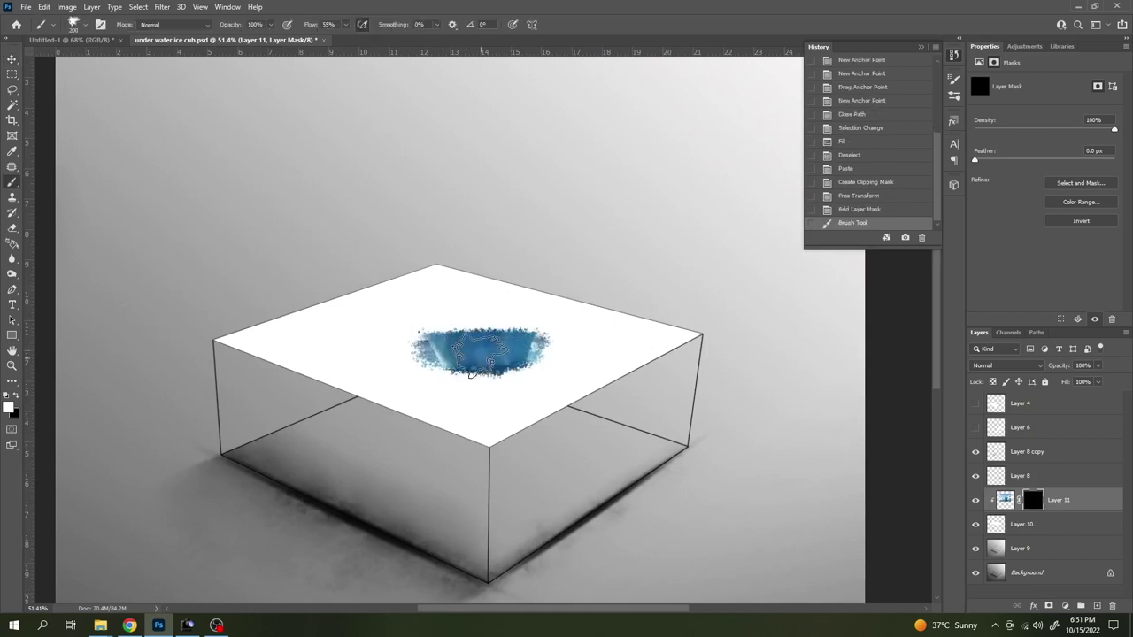
- Browse the brush presets, expanding the Special Effects and Wet Media sets
right_click(484, 357)
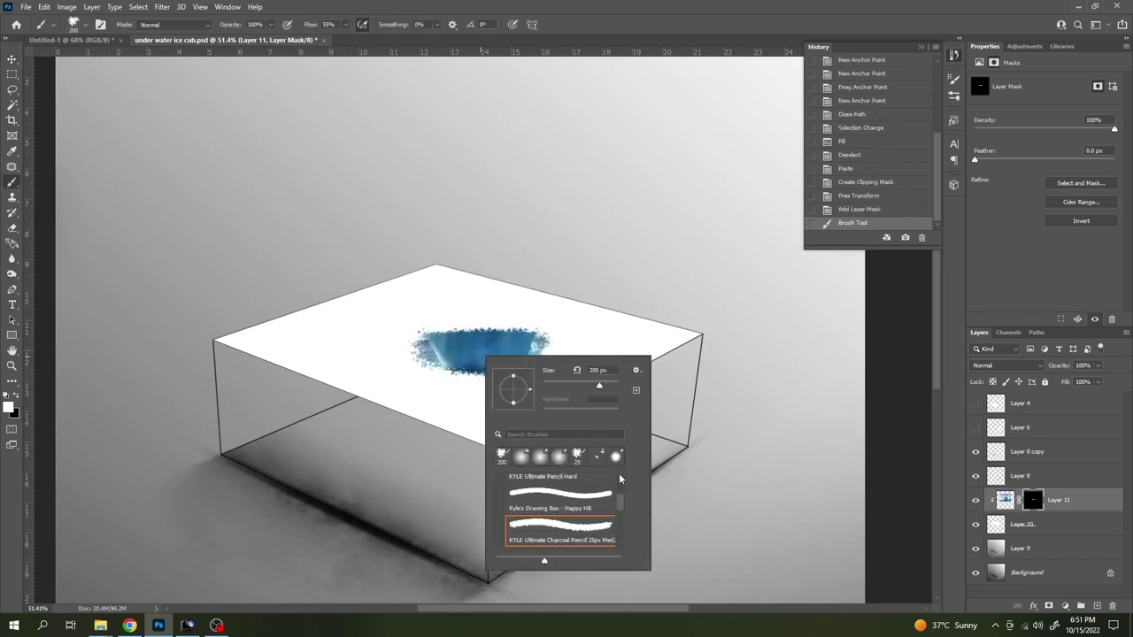
scroll(621, 505, "down", 2)
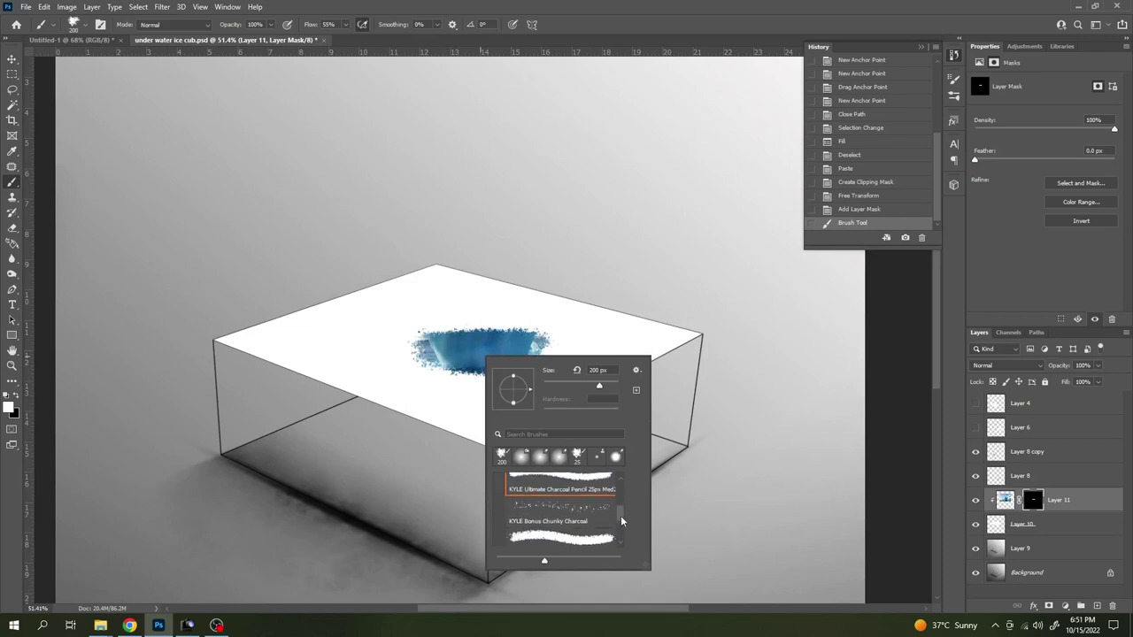
left_click(636, 370)
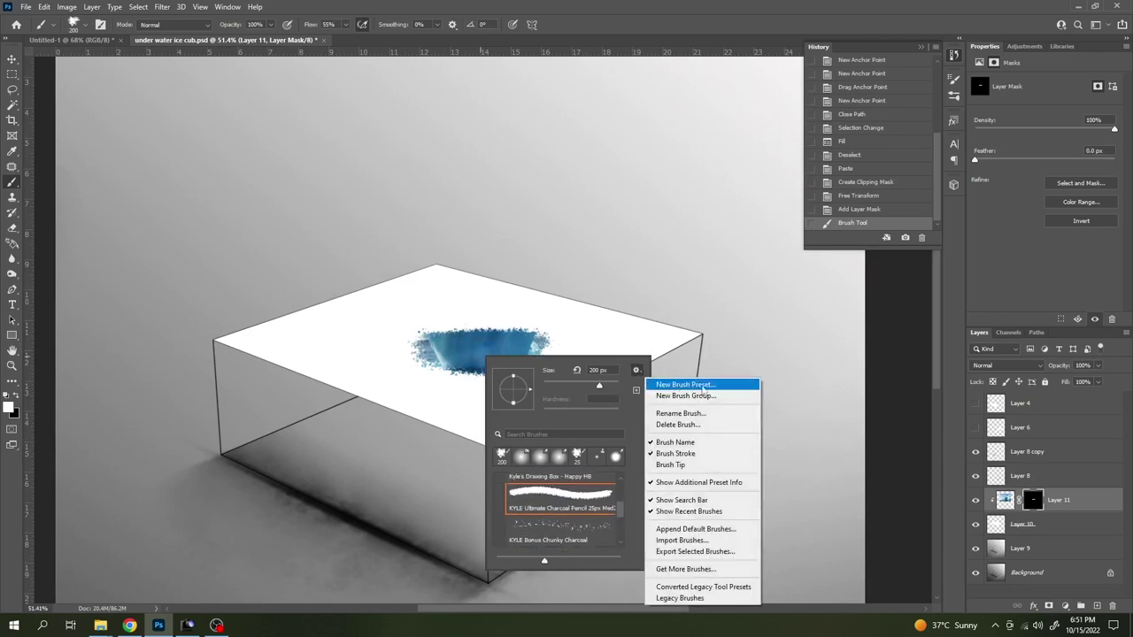
left_click(605, 425)
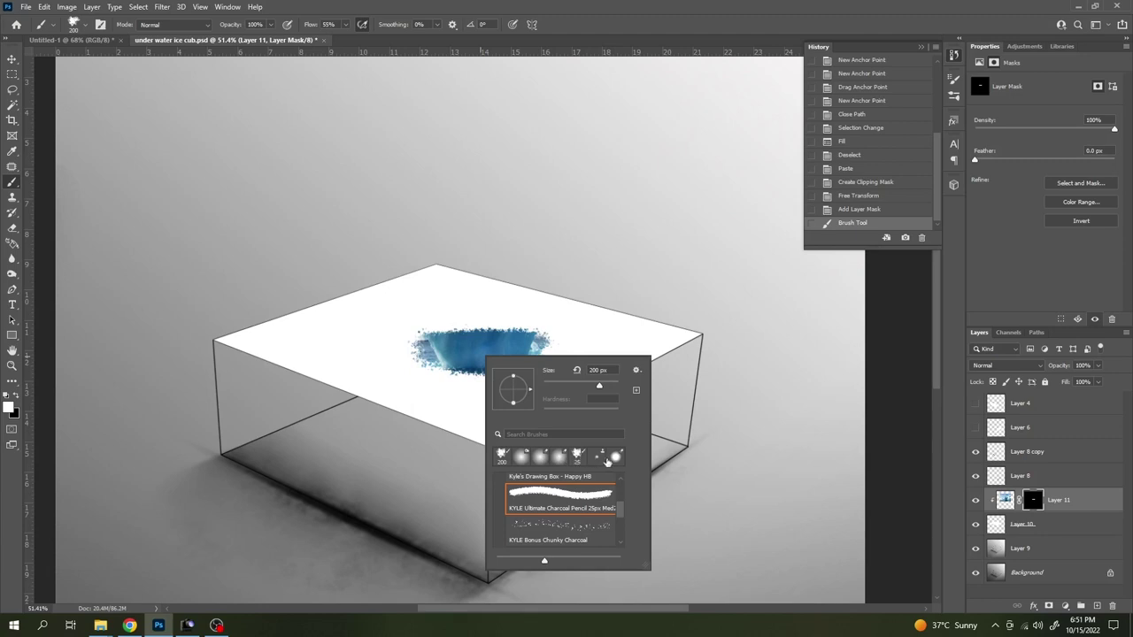
left_click_drag(621, 507, 618, 548)
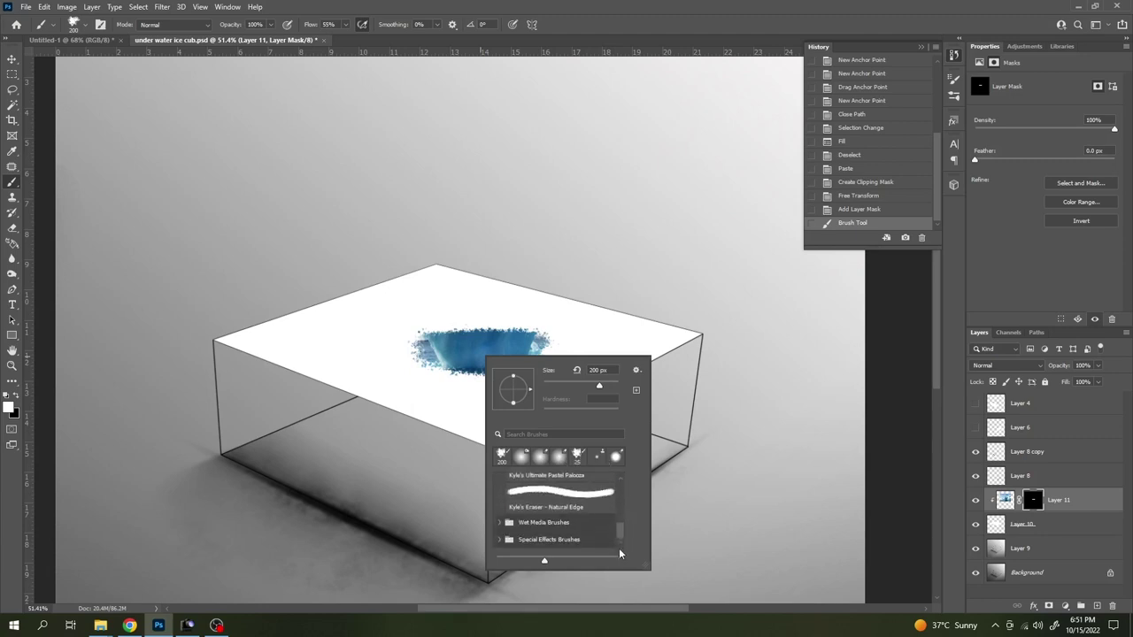
left_click(497, 542)
scroll(544, 513, "down", 3)
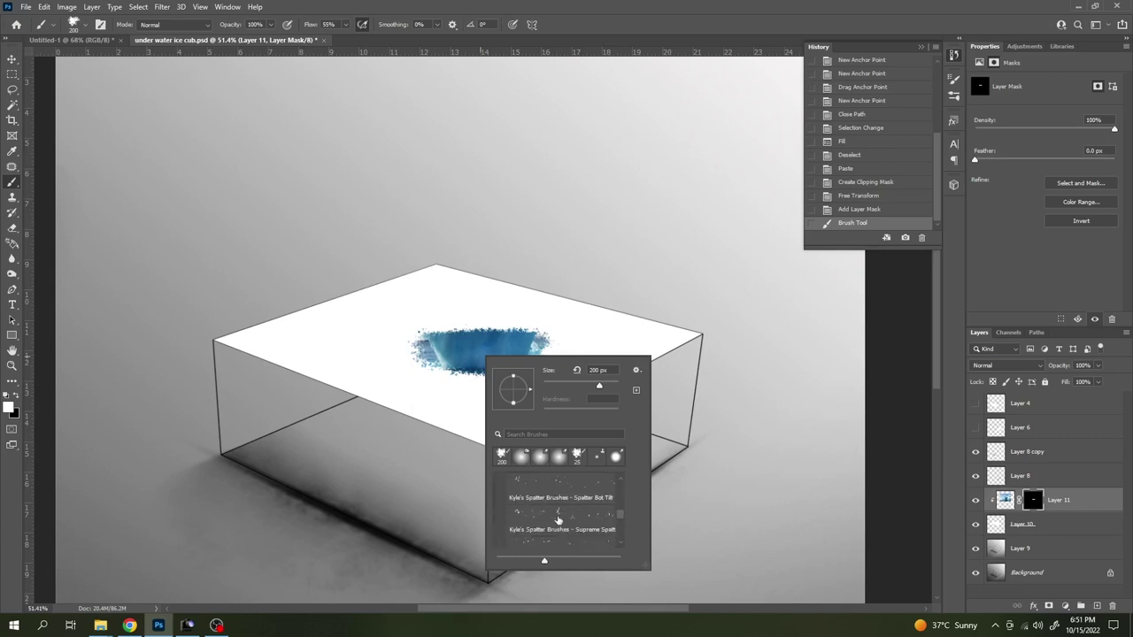
scroll(557, 518, "up", 3)
left_click(498, 502)
scroll(557, 509, "down", 2)
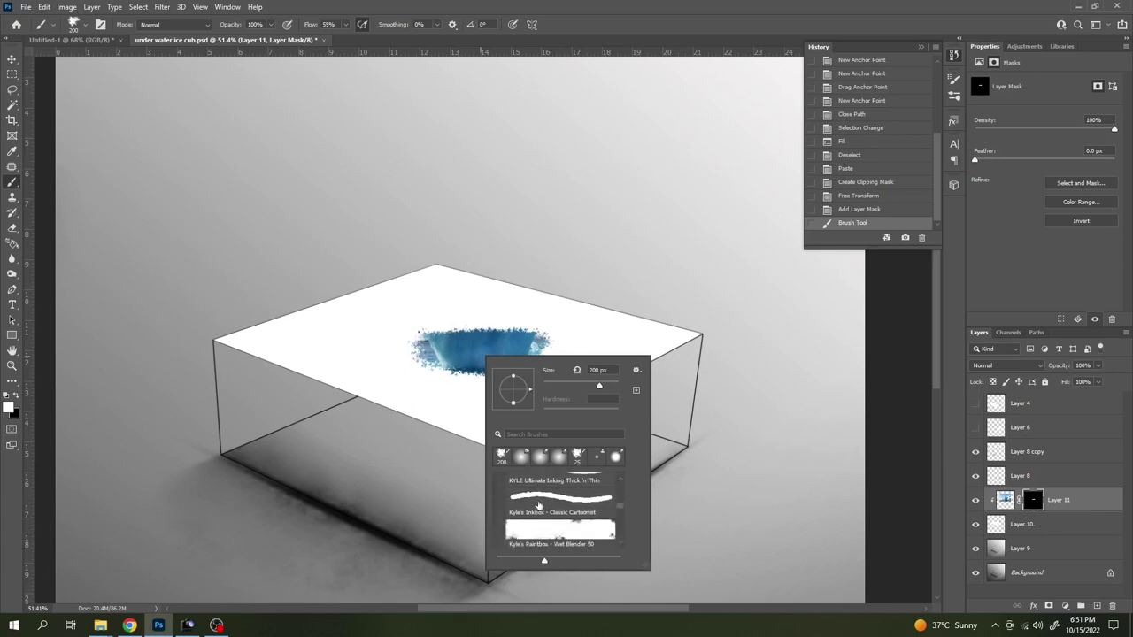
scroll(572, 504, "down", 2)
- Try the KYLE Ultimate Inking Thick 'n Thin brush, then settle on General Brushes' Soft Round
left_click(571, 504)
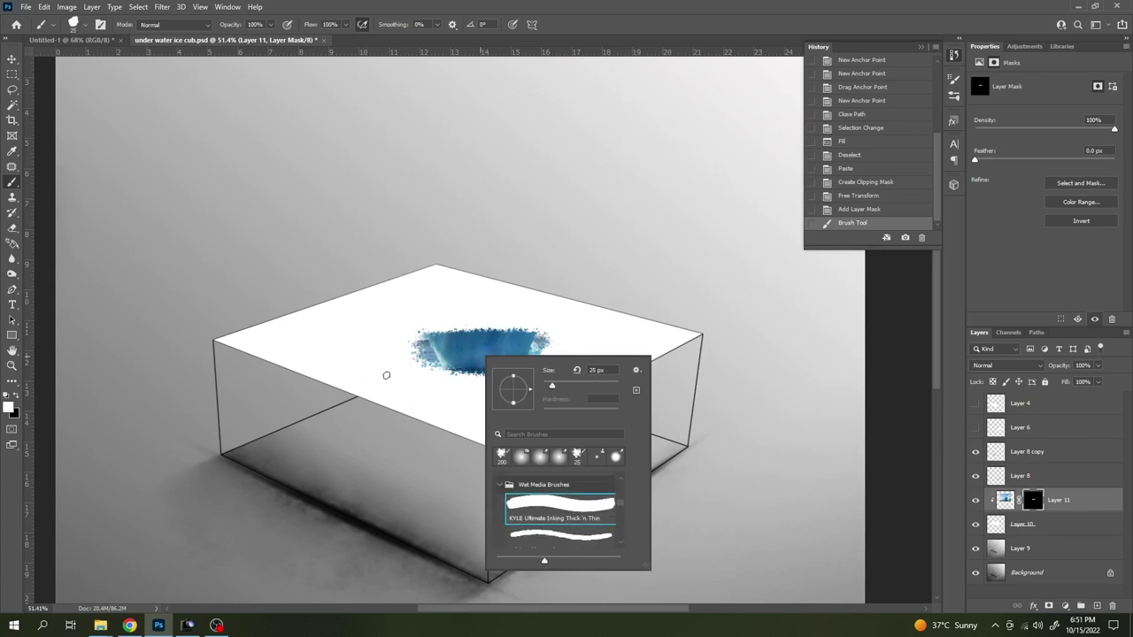
scroll(584, 486, "down", 2)
scroll(583, 486, "down", 2)
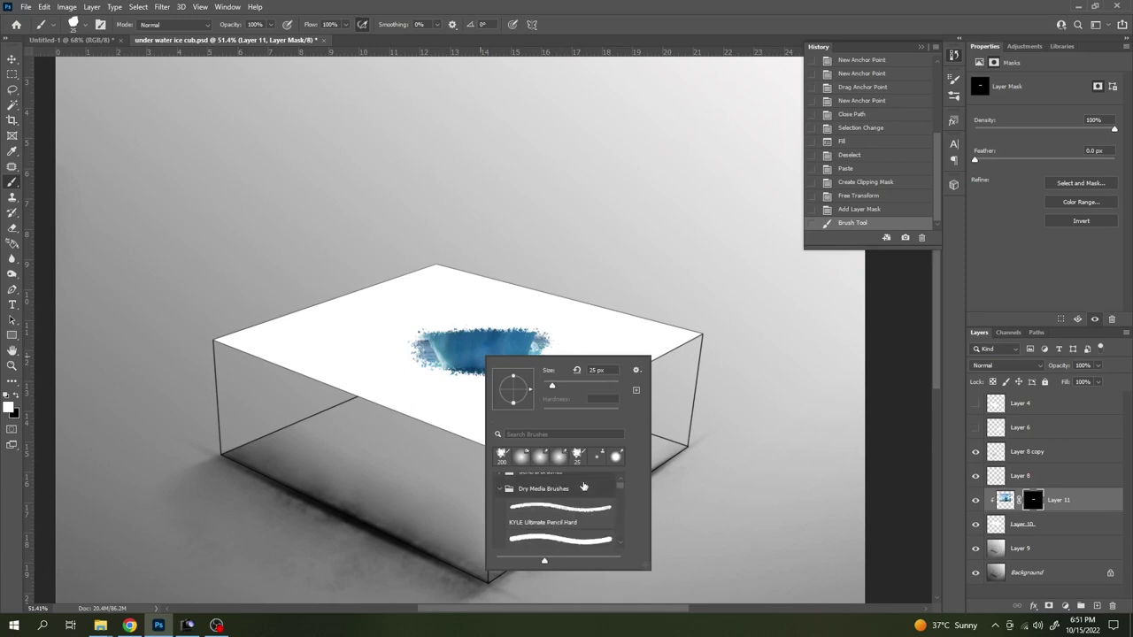
scroll(584, 486, "up", 1)
left_click(499, 482)
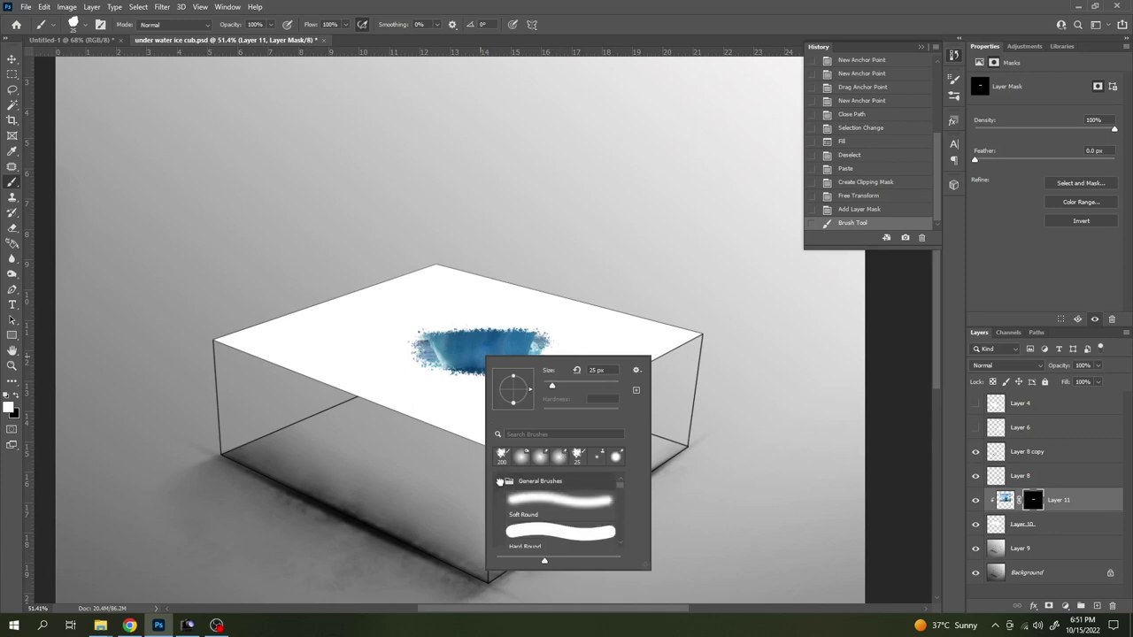
left_click(560, 501)
- Paint the mask to reveal the iceberg and water across the box top, undoing the last stroke
left_click(400, 323)
scroll(401, 322, "up", 3)
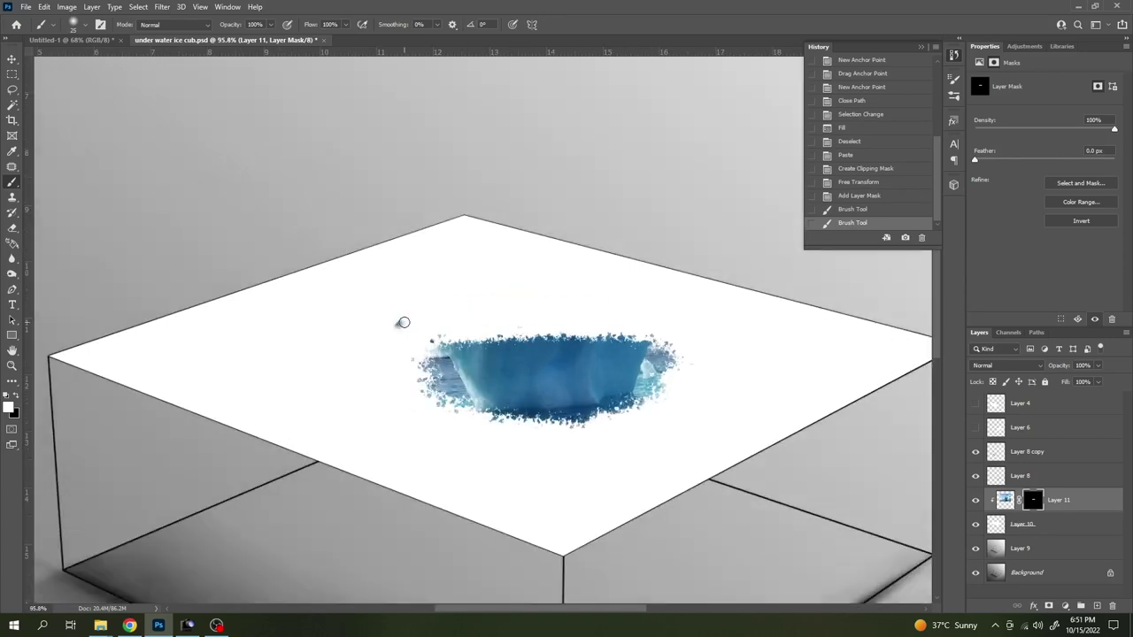
mouse_move(496, 326)
left_mouse_down()
mouse_move(442, 341)
mouse_move(404, 456)
mouse_move(576, 531)
mouse_move(905, 352)
mouse_move(494, 265)
mouse_move(588, 243)
mouse_move(720, 328)
mouse_move(354, 278)
mouse_move(423, 287)
mouse_move(253, 384)
mouse_move(620, 442)
mouse_move(673, 398)
mouse_move(619, 410)
left_mouse_up()
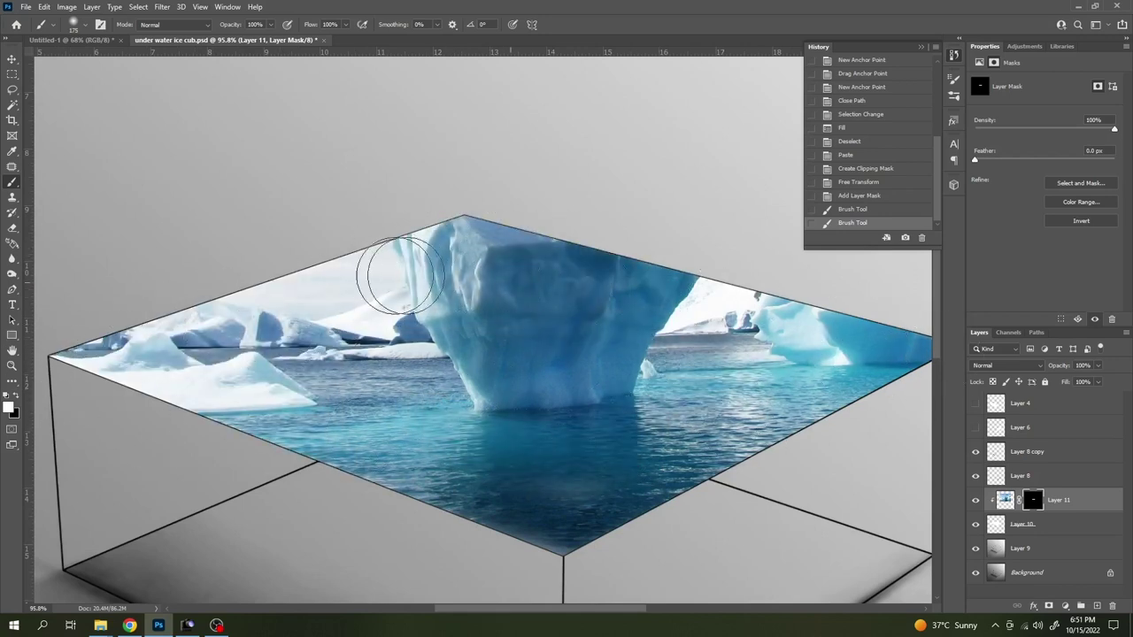
left_click_drag(175, 388, 574, 469)
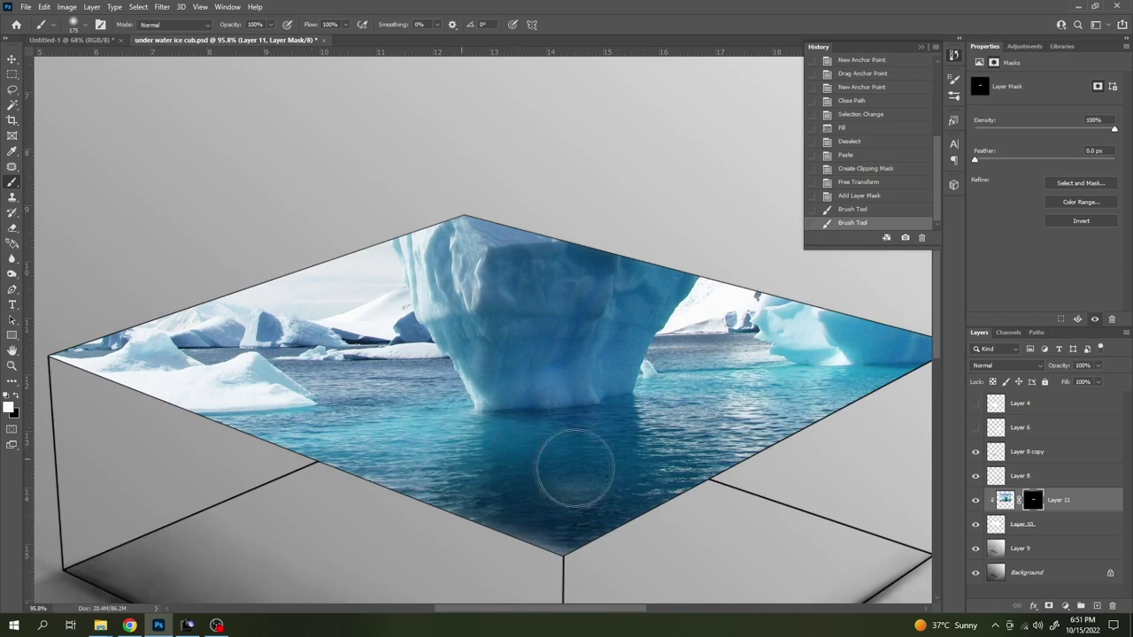
left_click_drag(495, 221, 410, 217)
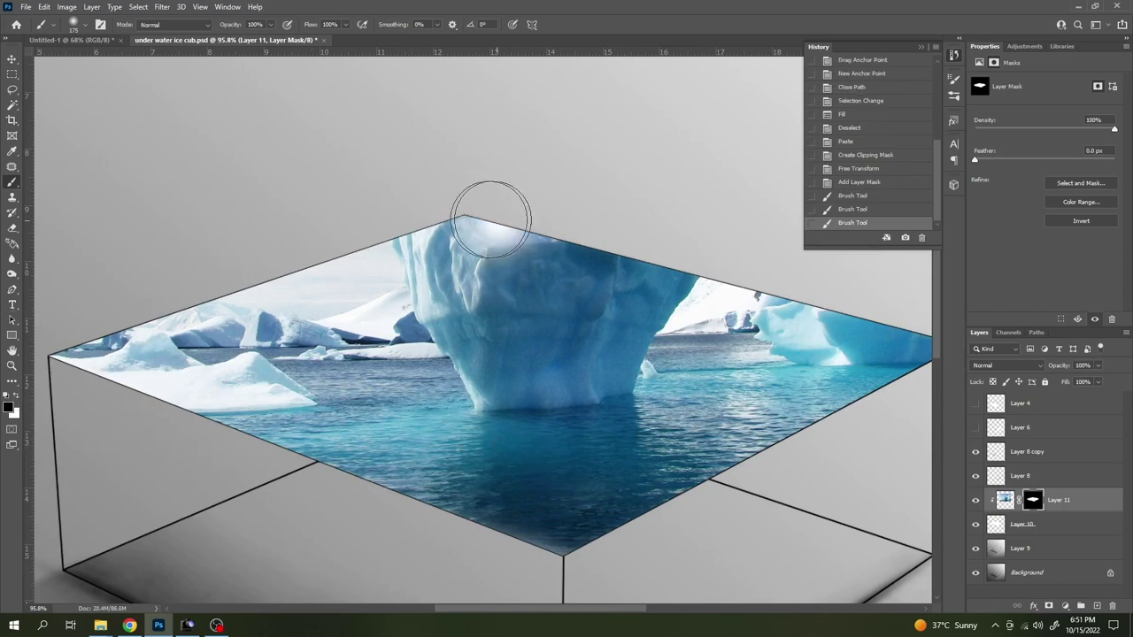
key("ctrl+z")
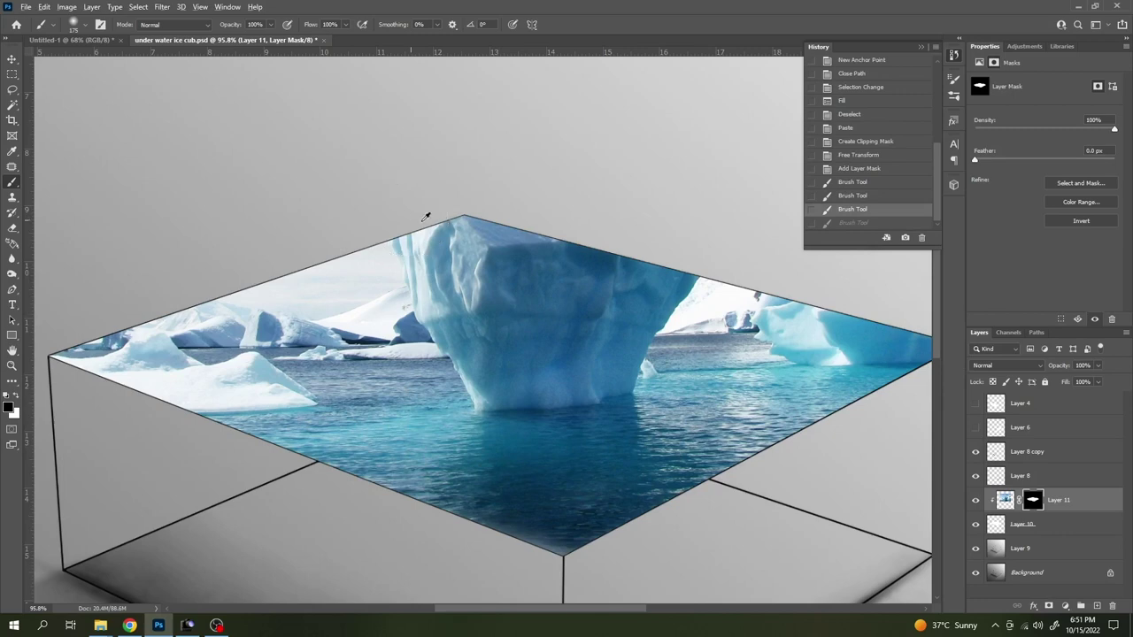
scroll(492, 241, "down", 3)
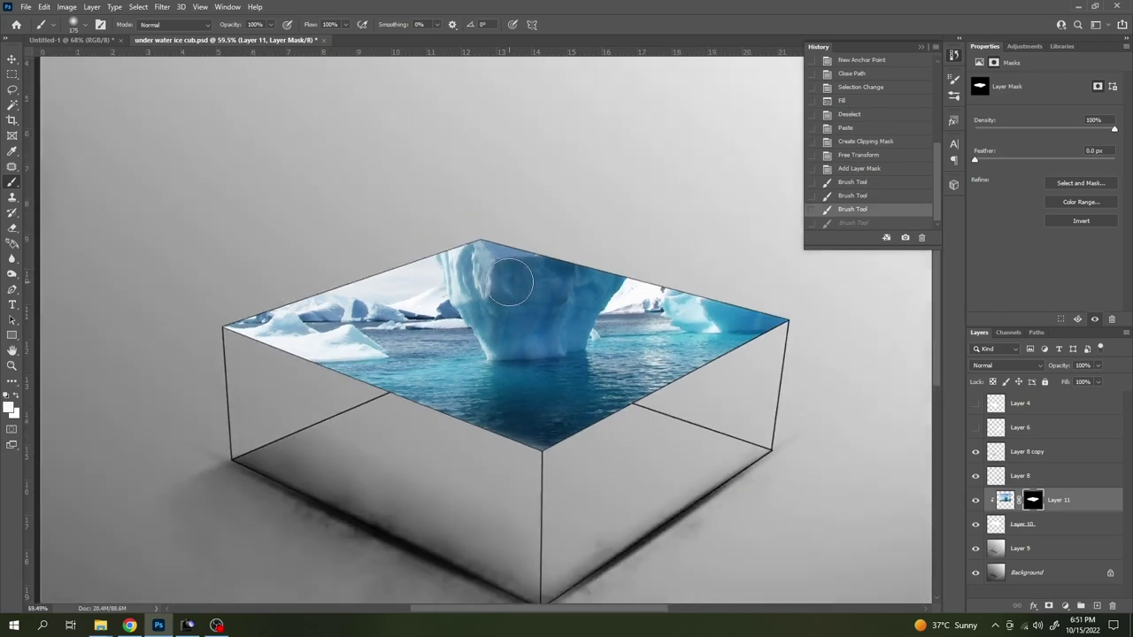
- Delete Layer 11's layer mask
key("v")
scroll(460, 300, "down", 2)
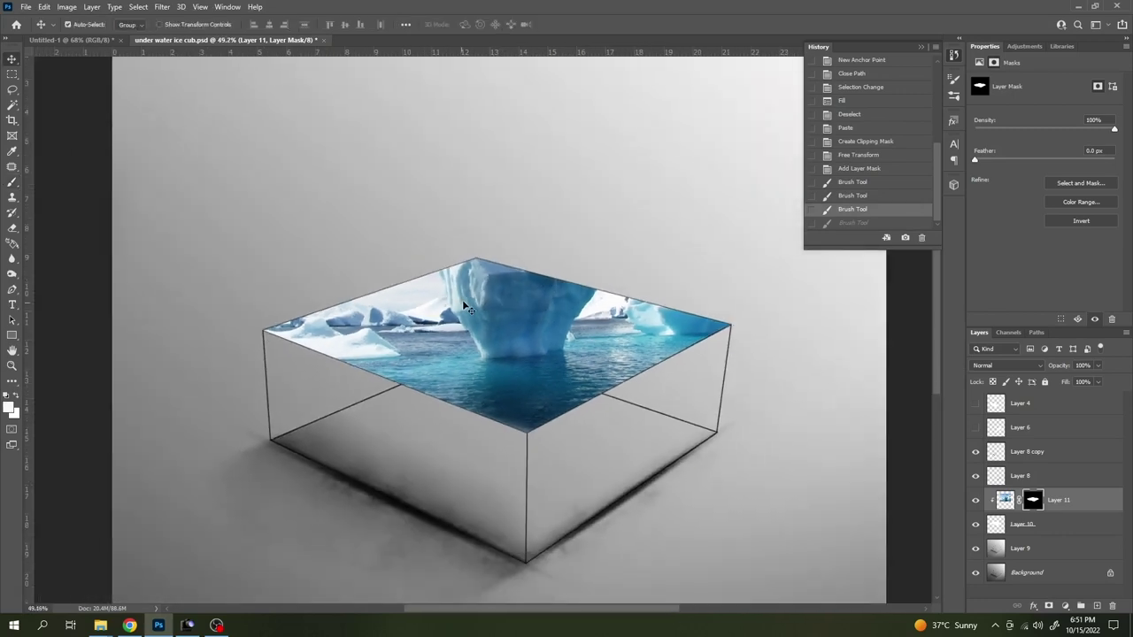
scroll(494, 300, "up", 4)
scroll(494, 300, "down", 2)
scroll(493, 300, "down", 1)
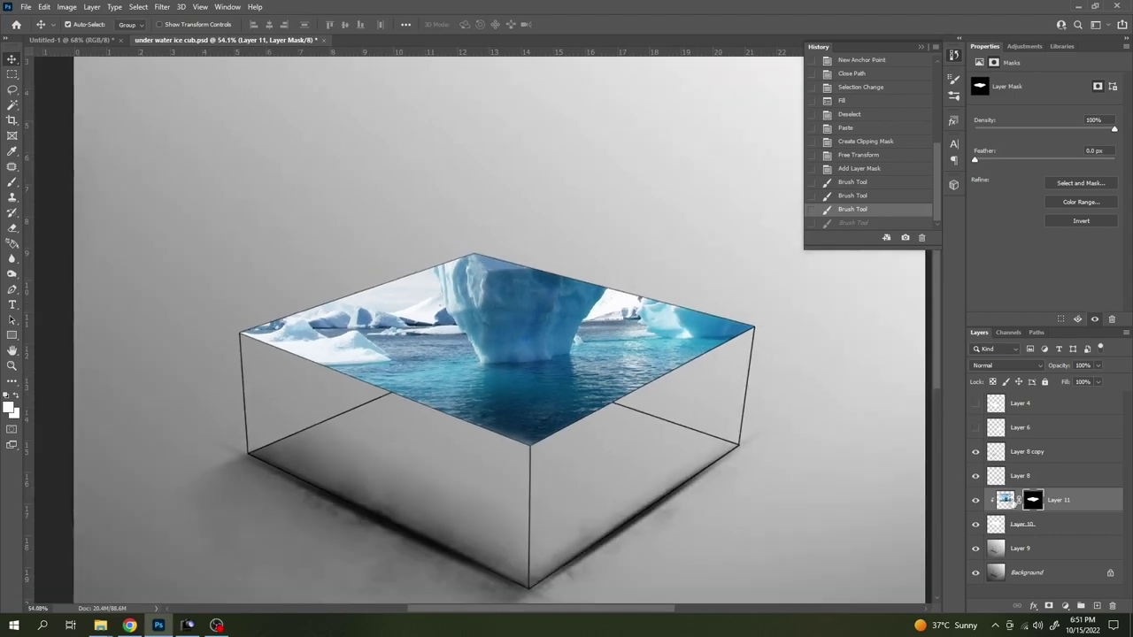
left_click(1073, 504)
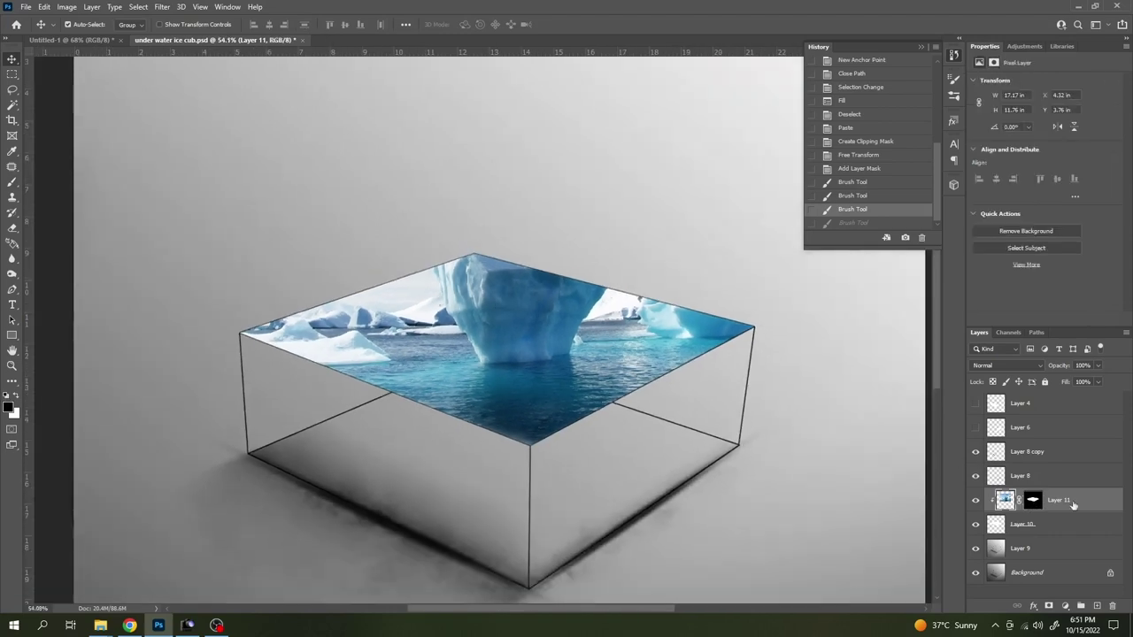
left_click(1032, 500)
key("Delete")
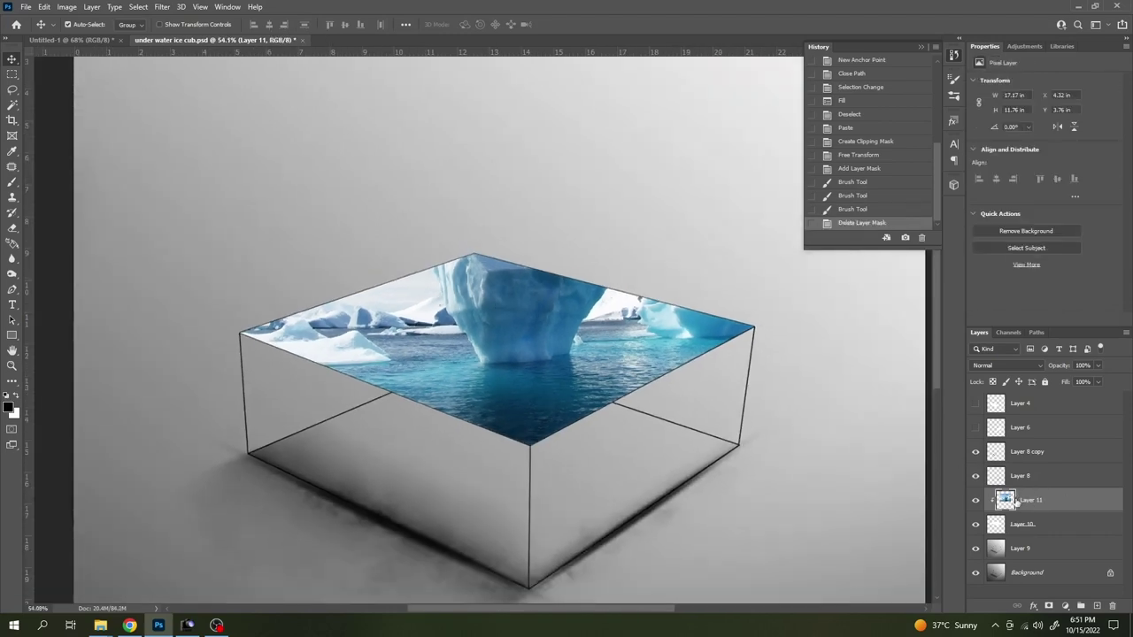
- Release Layer 11's clipping mask, then undo the release
key("ctrl+alt+g")
scroll(529, 296, "down", 1)
scroll(542, 292, "up", 1)
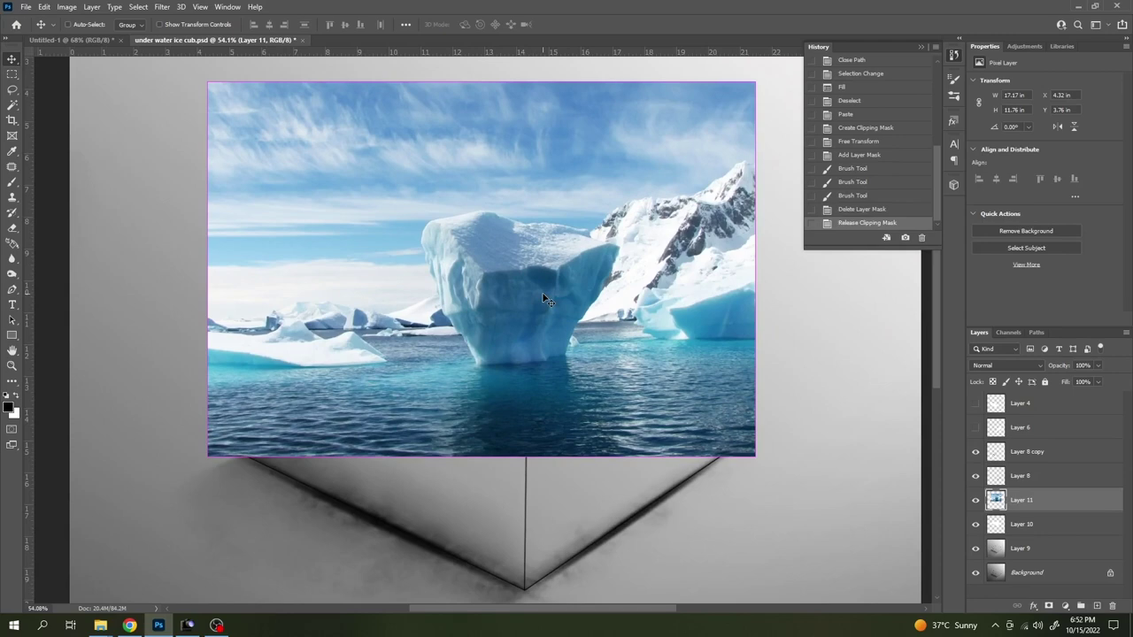
key("ctrl+z")
scroll(495, 296, "up", 1)
scroll(494, 297, "up", 2)
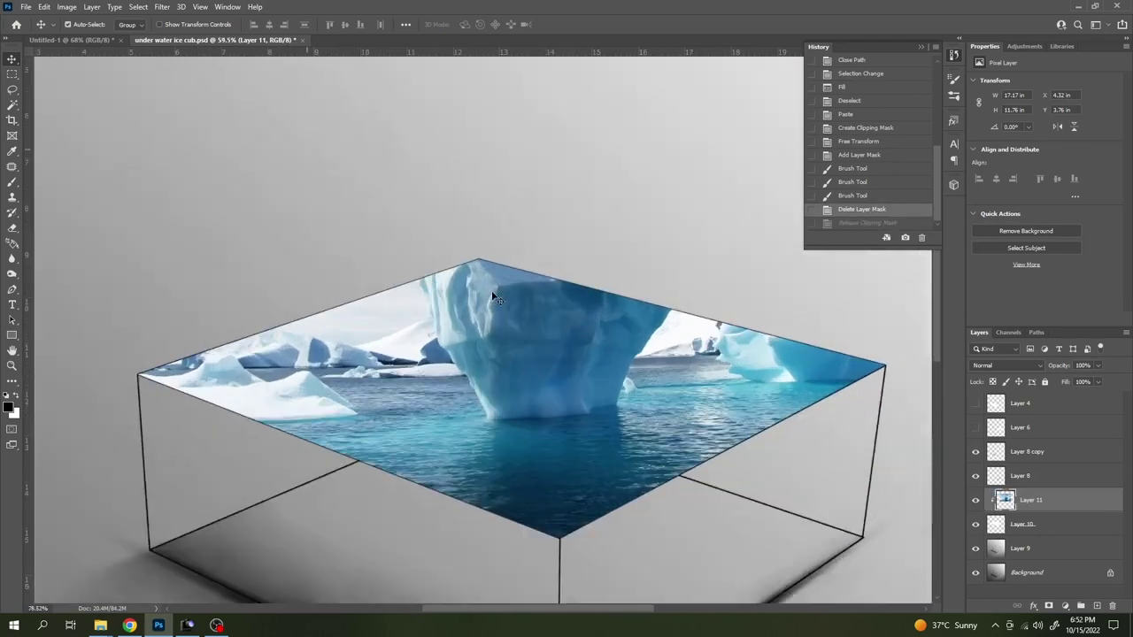
scroll(495, 296, "up", 1)
scroll(495, 296, "down", 1)
scroll(496, 296, "down", 1)
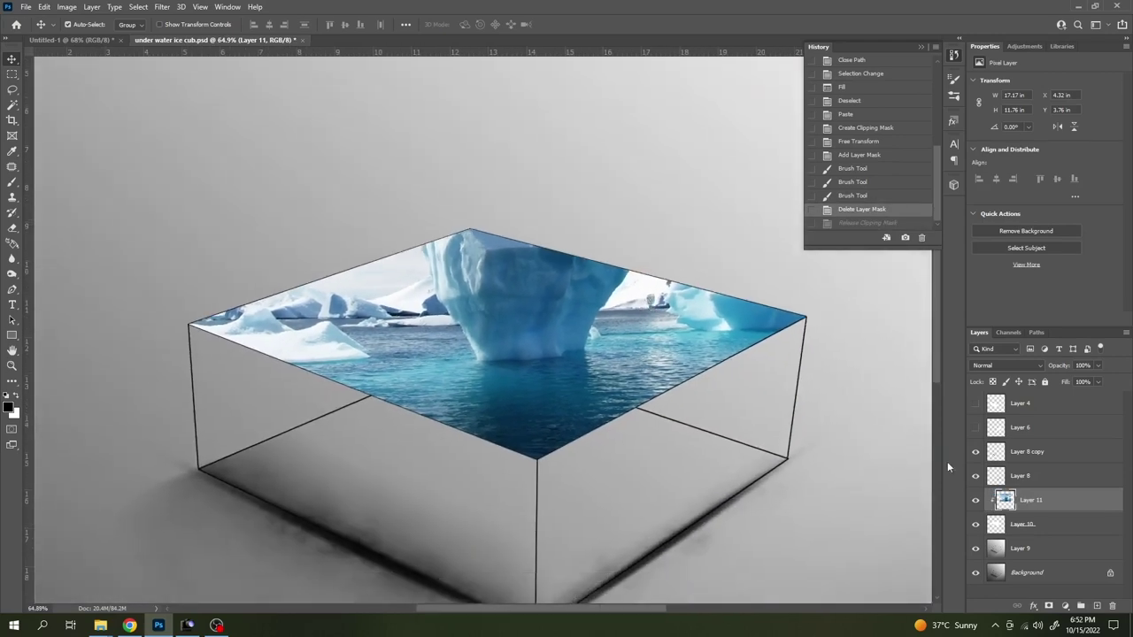
- Load the box top as a selection, release Layer 11's clipping again, then undo and deselect
left_click(1021, 522)
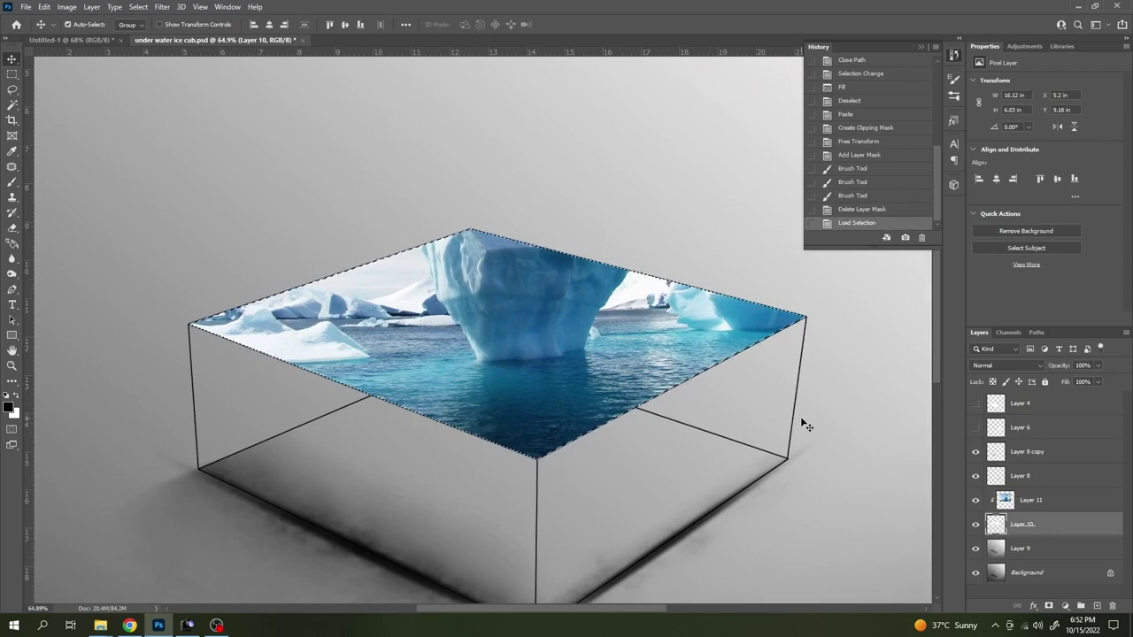
left_click(1027, 501)
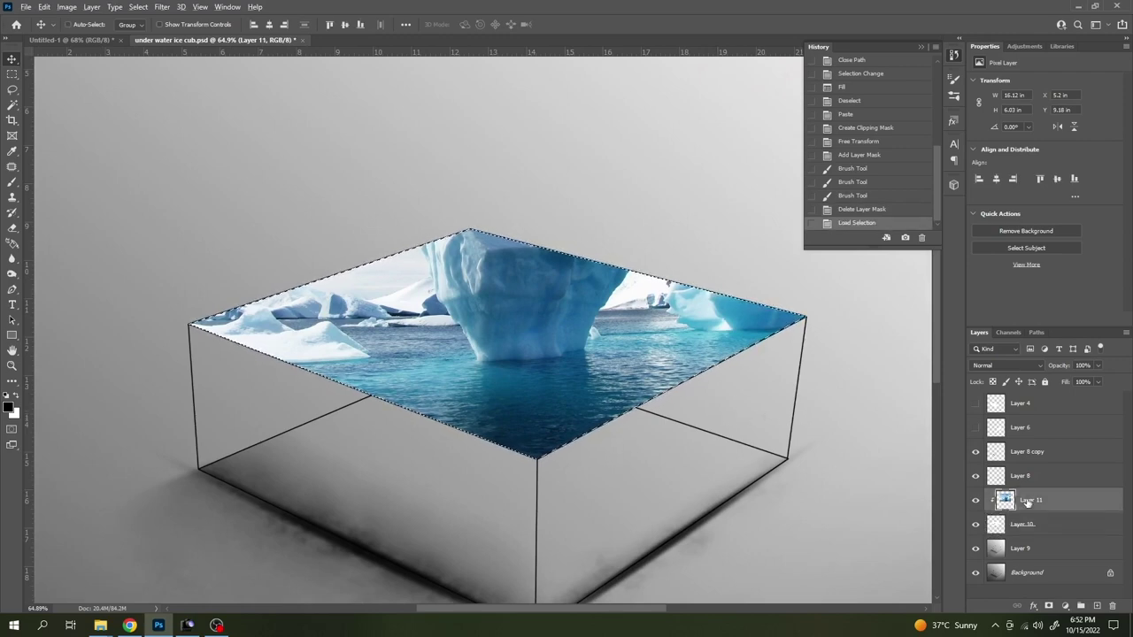
key("ctrl+alt+g")
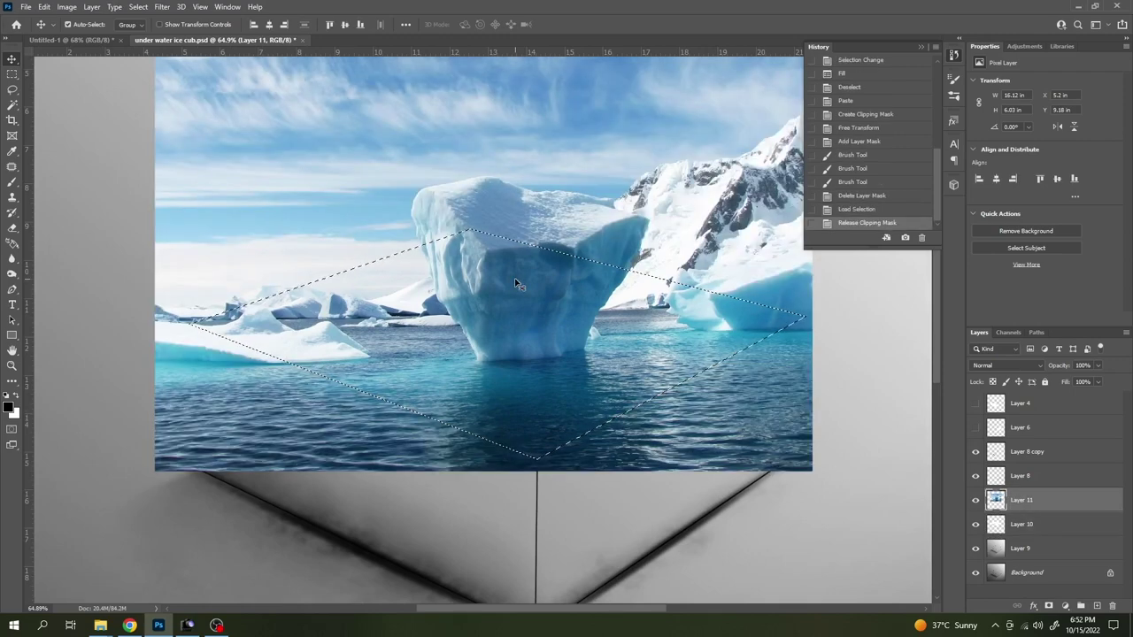
scroll(514, 278, "down", 2)
scroll(514, 278, "up", 3)
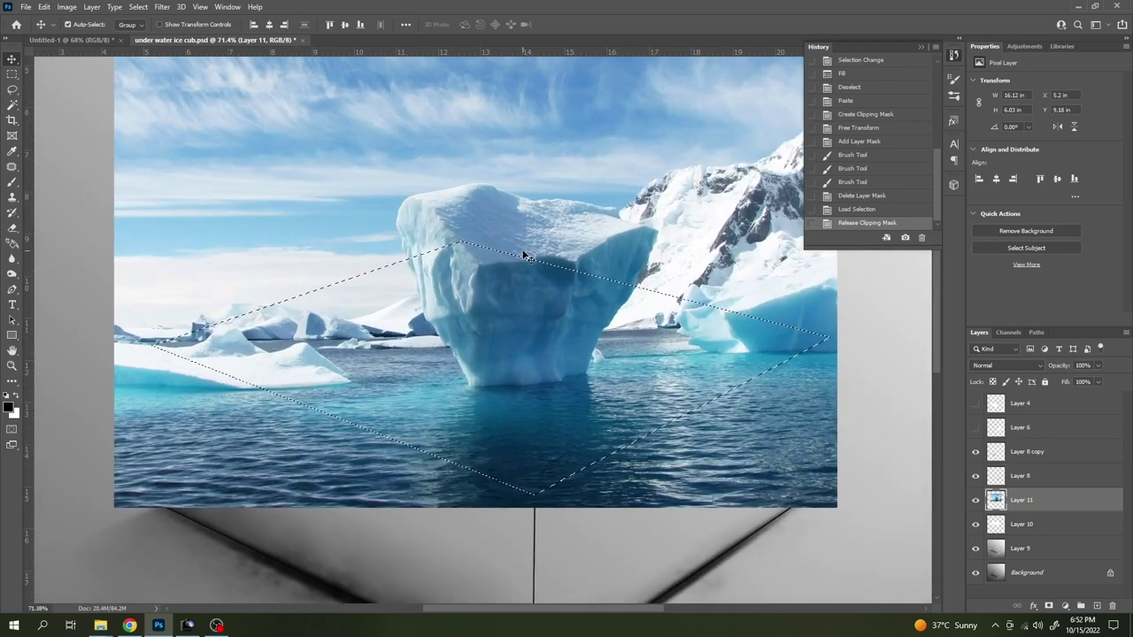
scroll(522, 255, "down", 3)
key("ctrl+z")
key("ctrl+d")
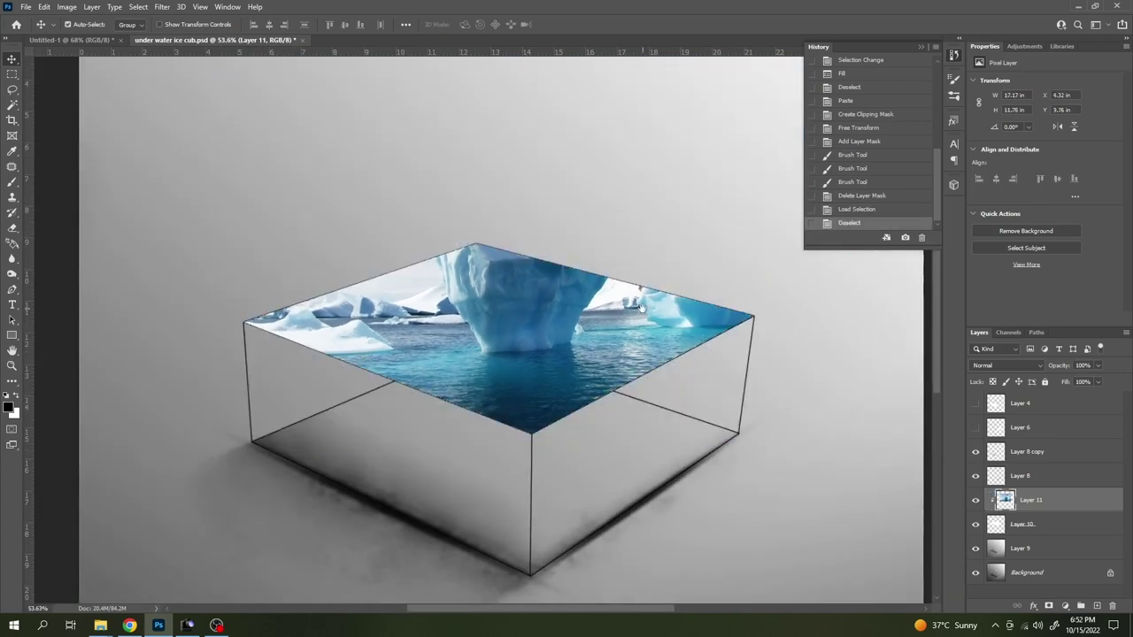
- Step back and forward through history, then unclip Layer 11 and set its opacity to 30%
scroll(642, 305, "up", 1)
scroll(717, 354, "up", 1)
key("ctrl+z")
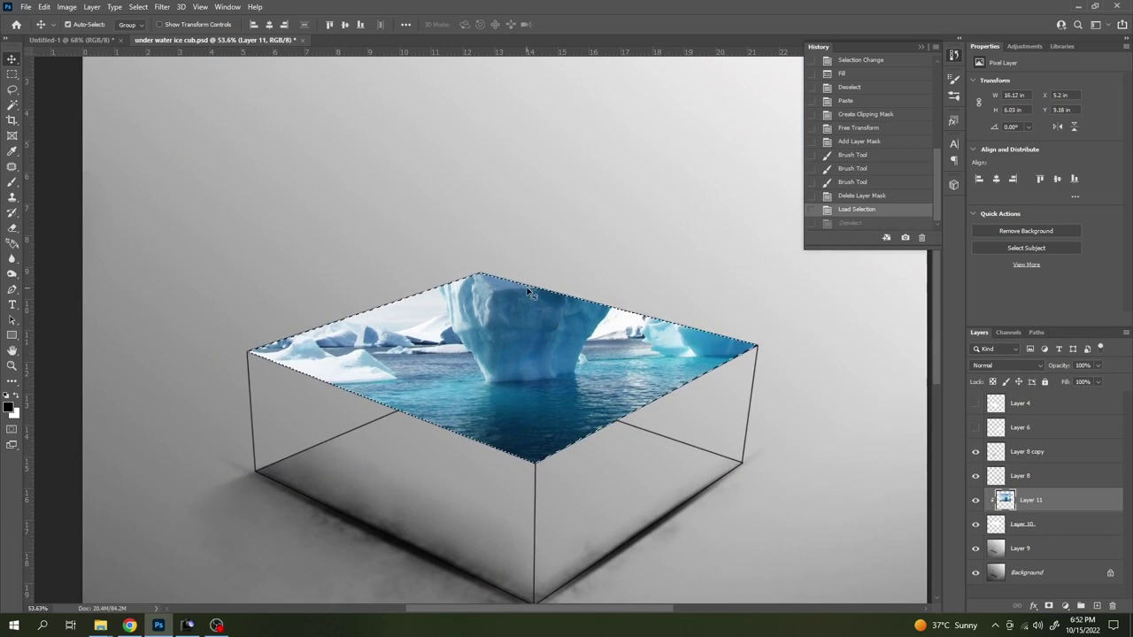
key("ctrl+z")
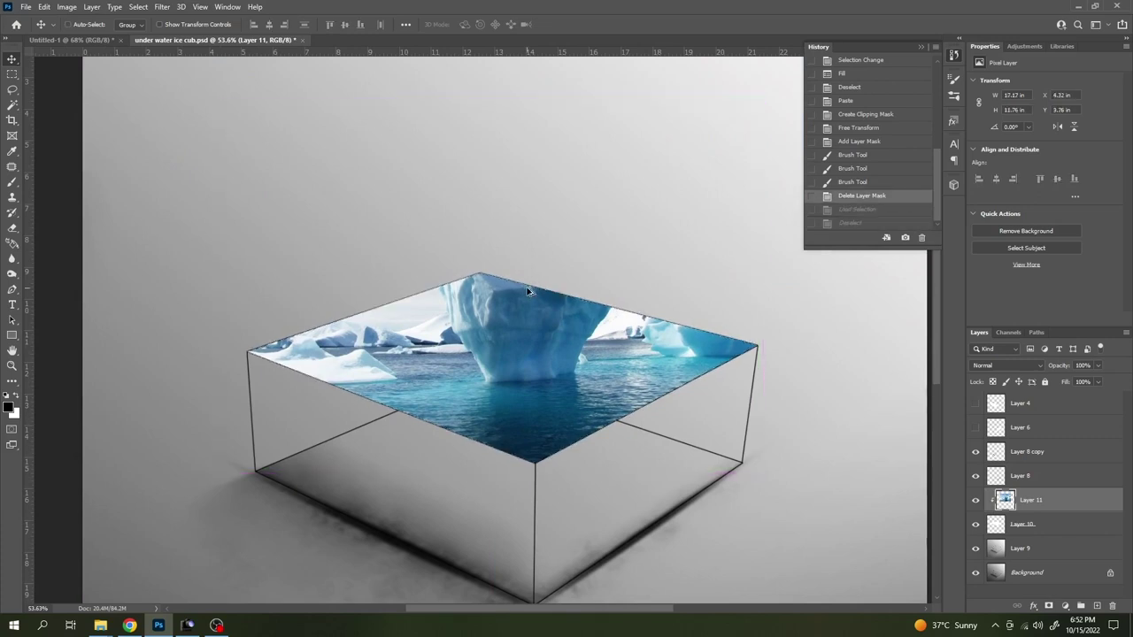
key("ctrl+z")
key("ctrl+z")
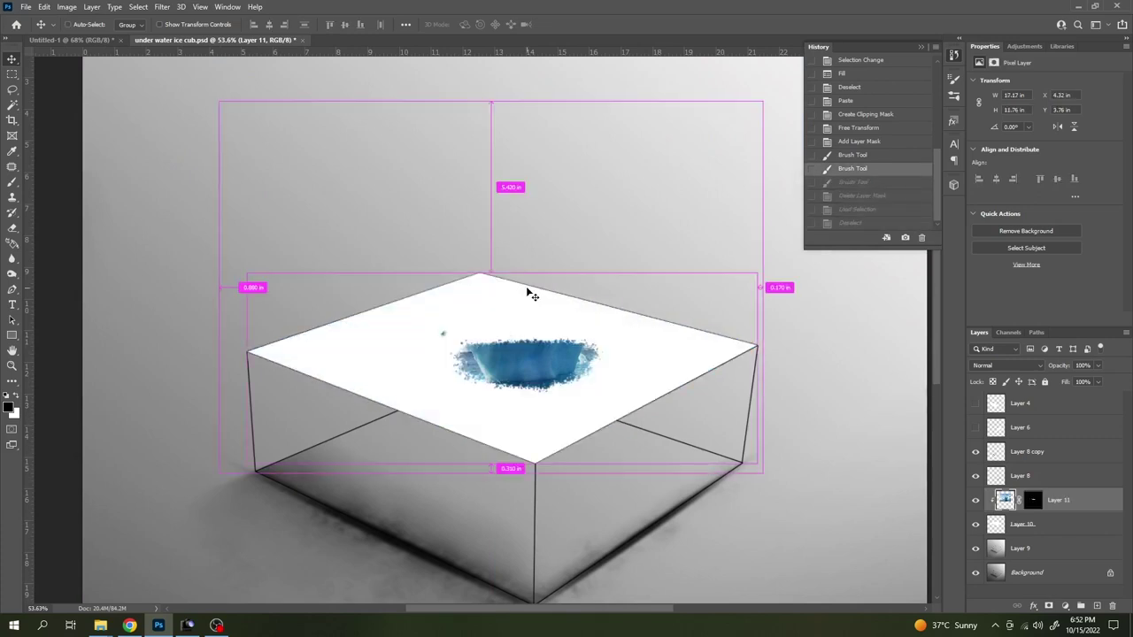
key("ctrl+shift+z")
key("ctrl+shift+z")
key("ctrl+shift+z")
key("ctrl+shift+z")
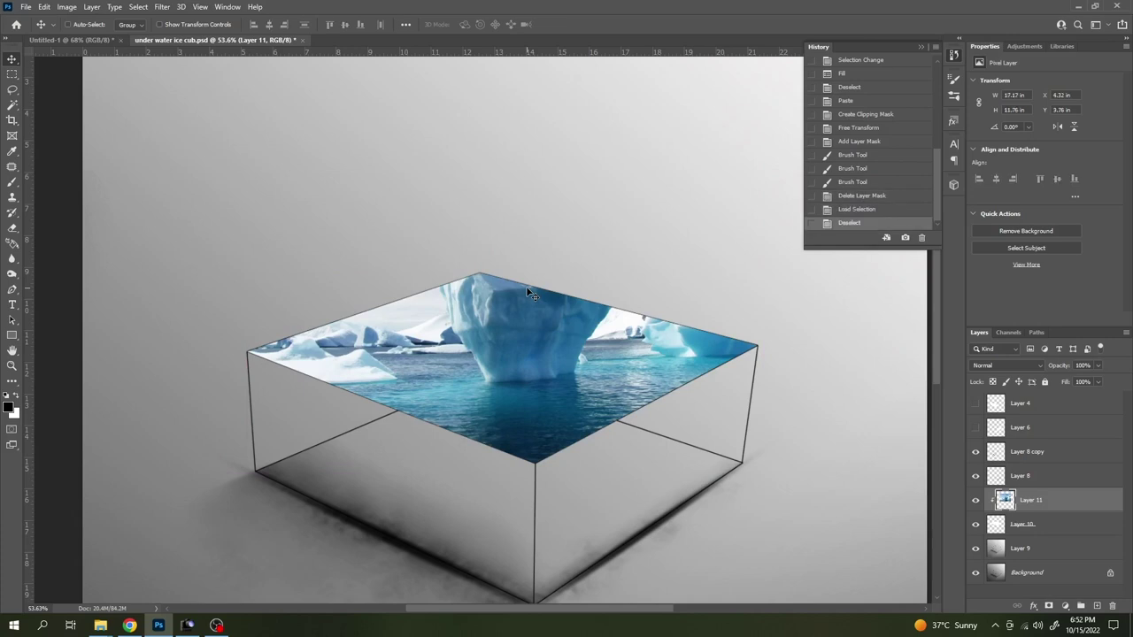
key("ctrl+alt+g")
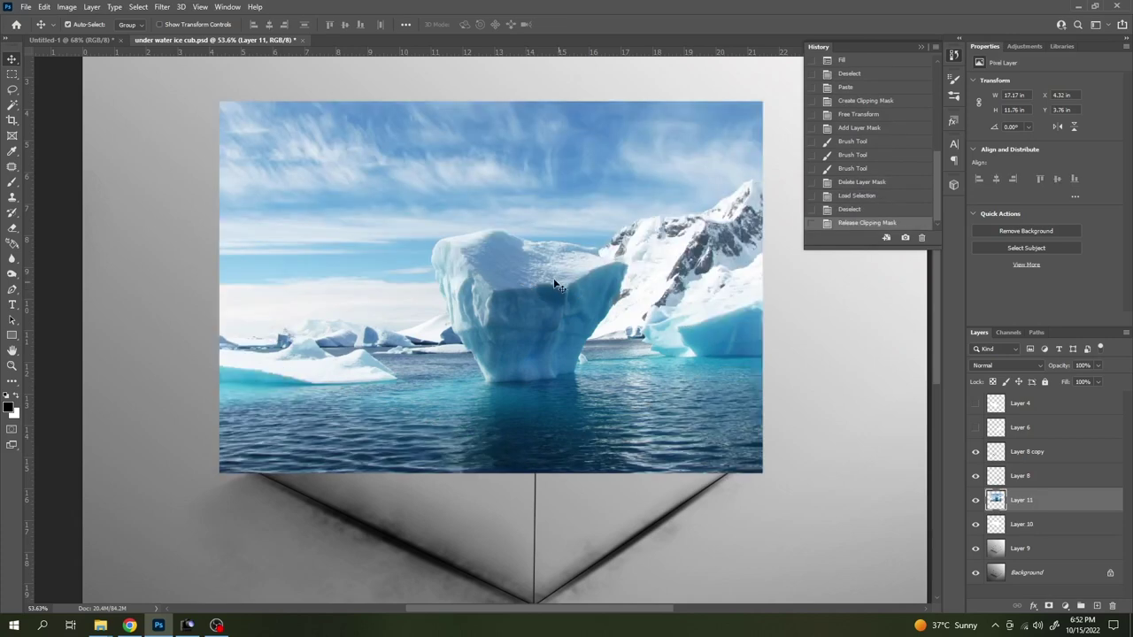
left_click_drag(1100, 370, 1028, 368)
- With the Pen tool, anchor the path at the box top's right, front and left corners
key("p")
scroll(752, 354, "up", 3)
scroll(761, 345, "up", 2)
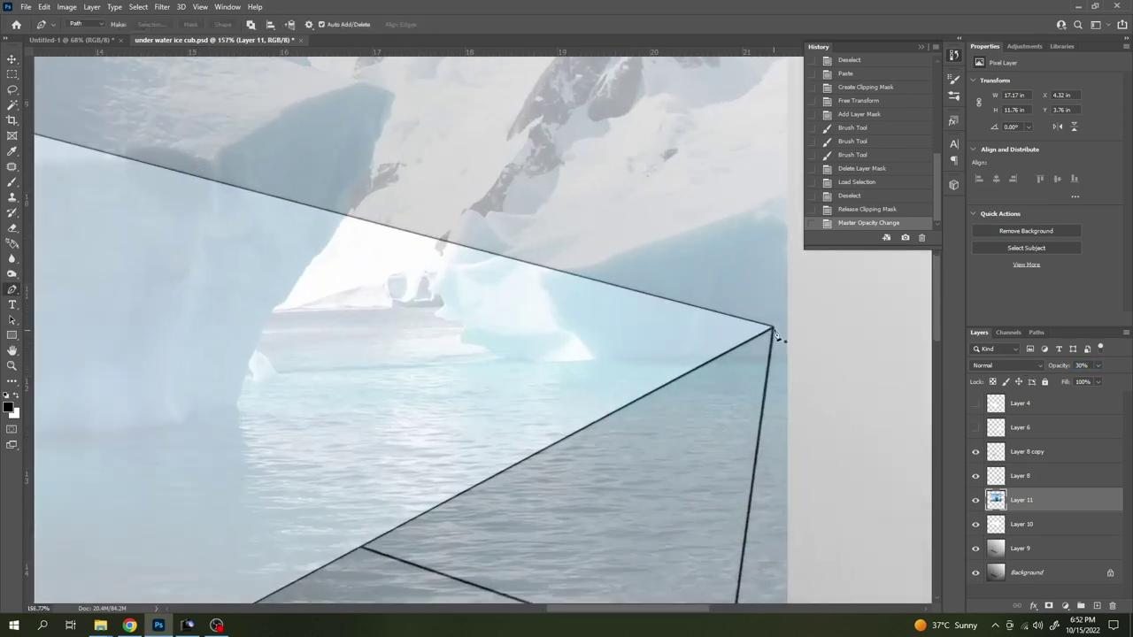
left_click(773, 332)
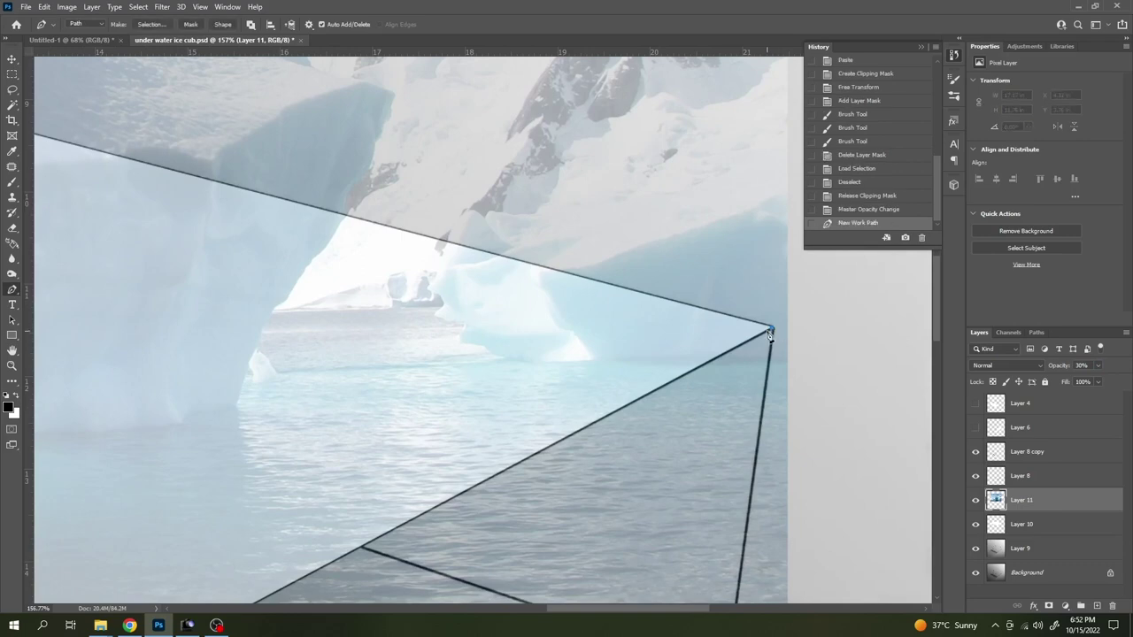
scroll(773, 336, "down", 2)
scroll(718, 445, "up", 3)
scroll(692, 492, "up", 1)
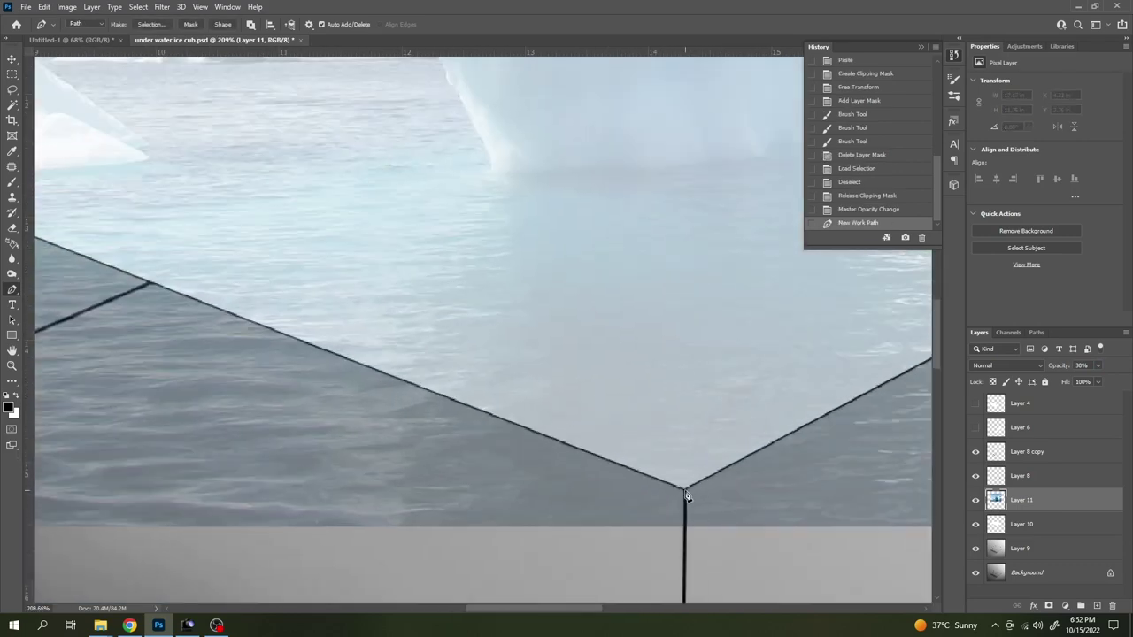
left_click(687, 492)
scroll(655, 478, "down", 2)
scroll(478, 442, "up", 3)
scroll(532, 445, "up", 1)
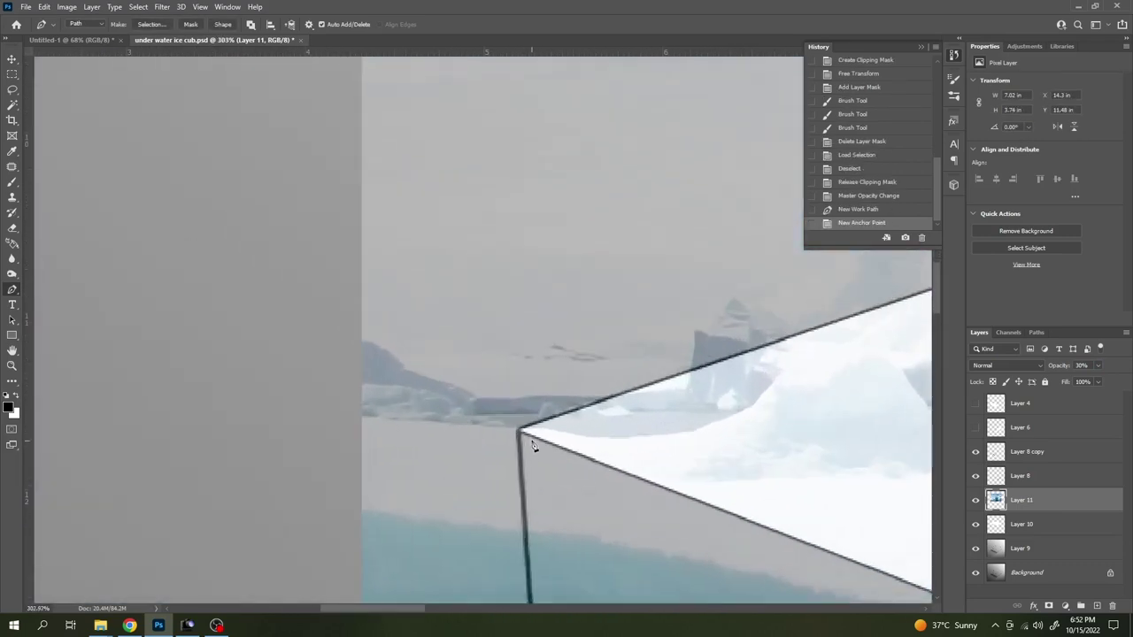
left_click(520, 433)
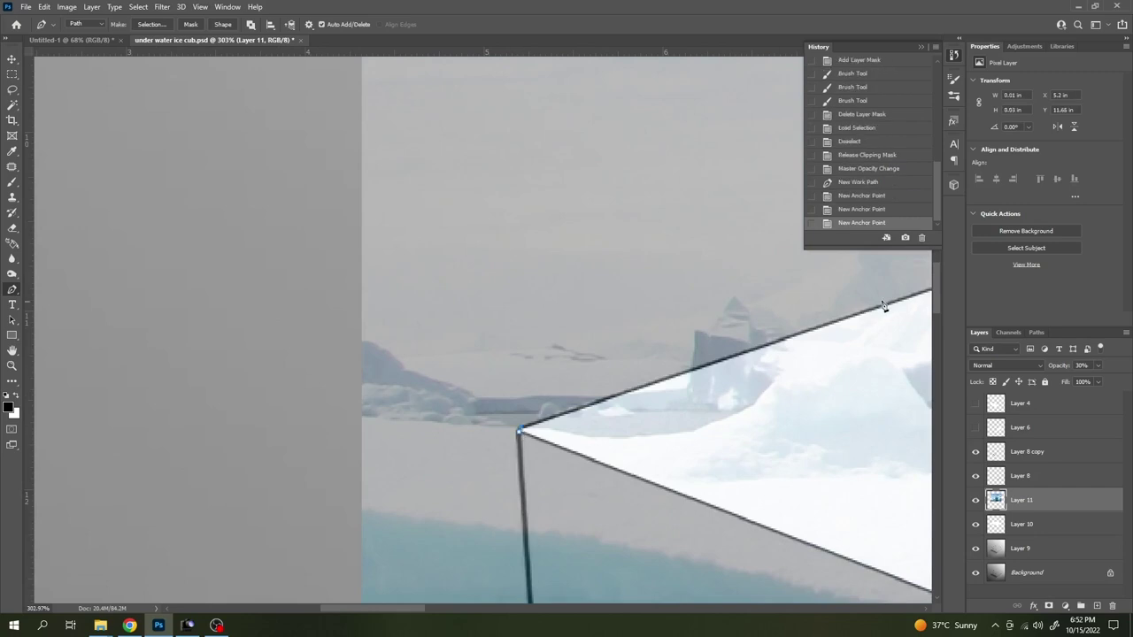
scroll(893, 309, "down", 2)
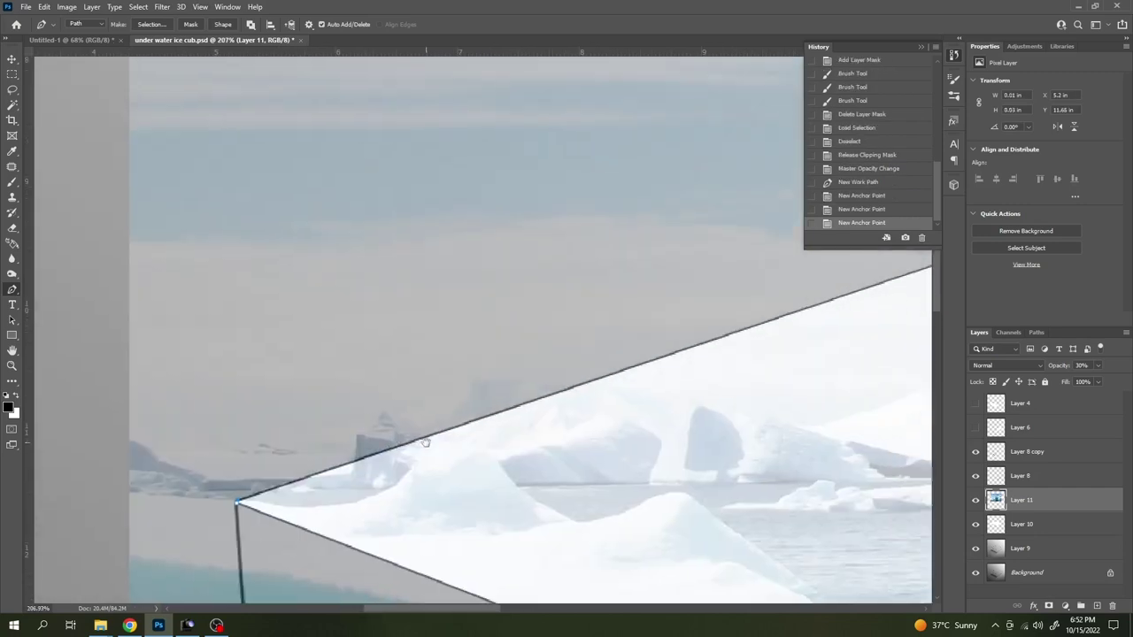
scroll(556, 327, "down", 1)
key("ctrl+z")
scroll(502, 373, "up", 1)
scroll(455, 404, "up", 2)
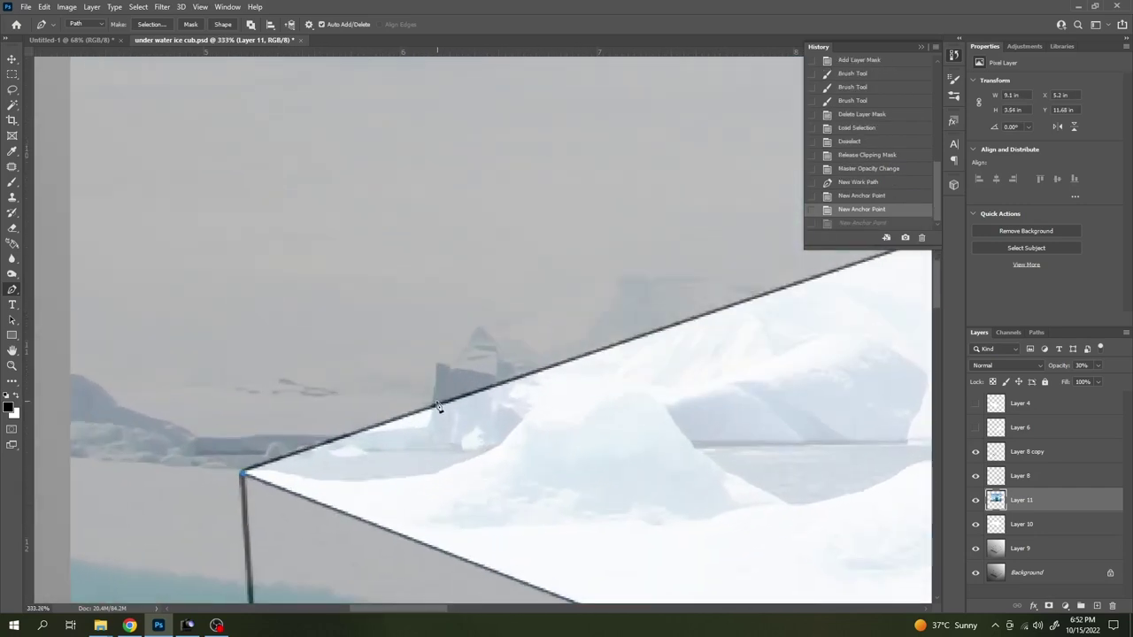
- Trace the small iceberg on the left down to where it meets the box edge
left_click(435, 409)
left_click(437, 369)
left_click(462, 359)
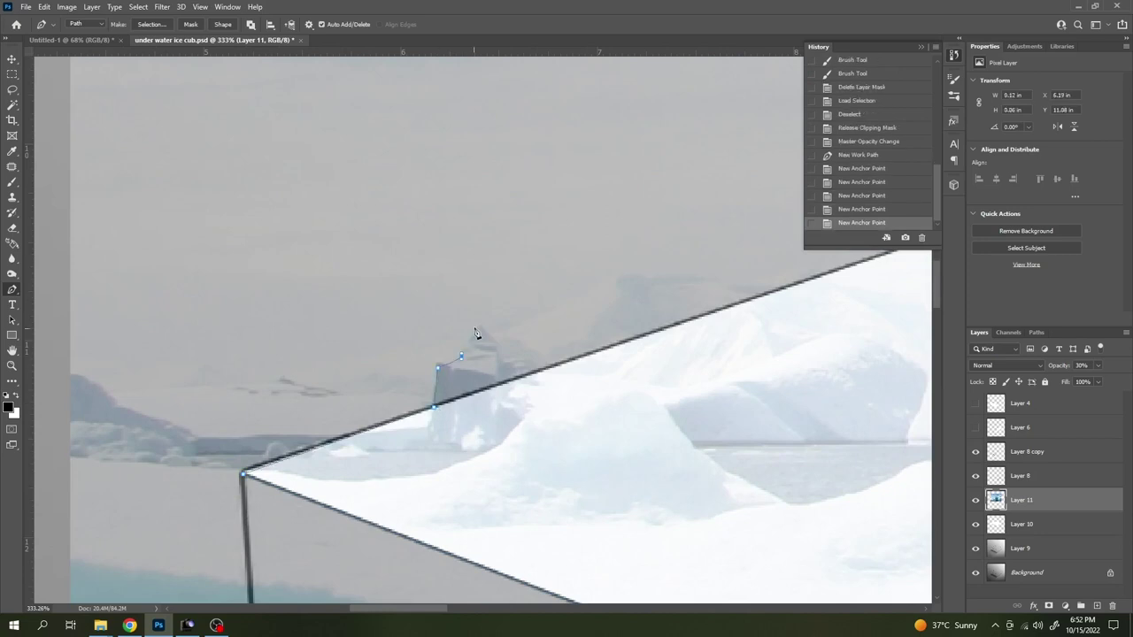
left_click(477, 328)
left_click_drag(555, 343, 287, 414)
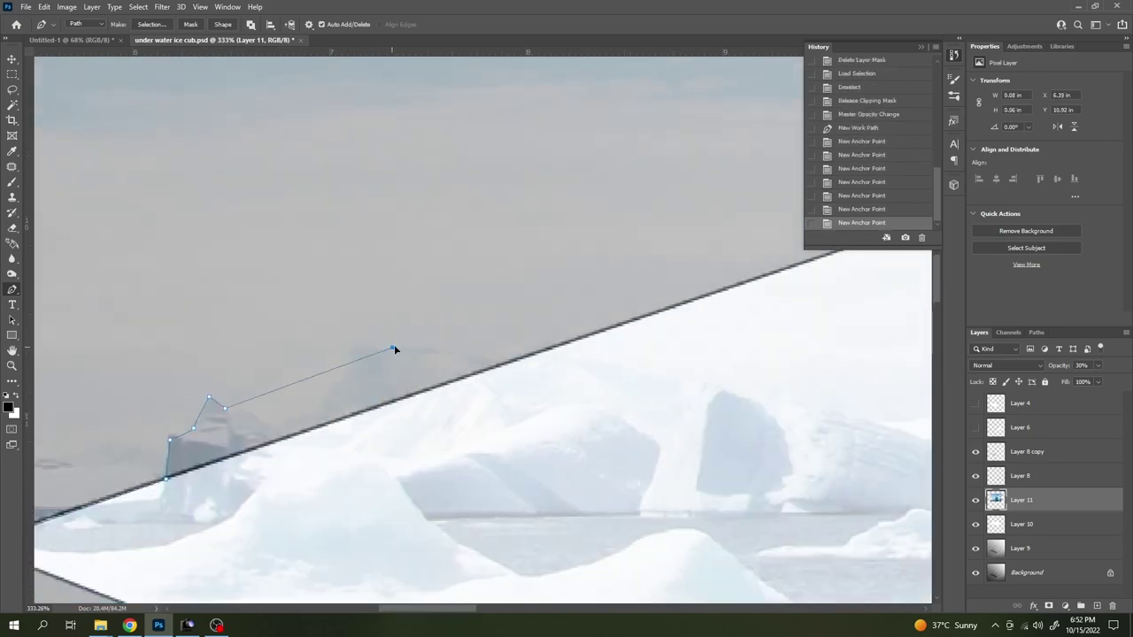
left_click_drag(393, 348, 443, 346)
left_click(514, 363)
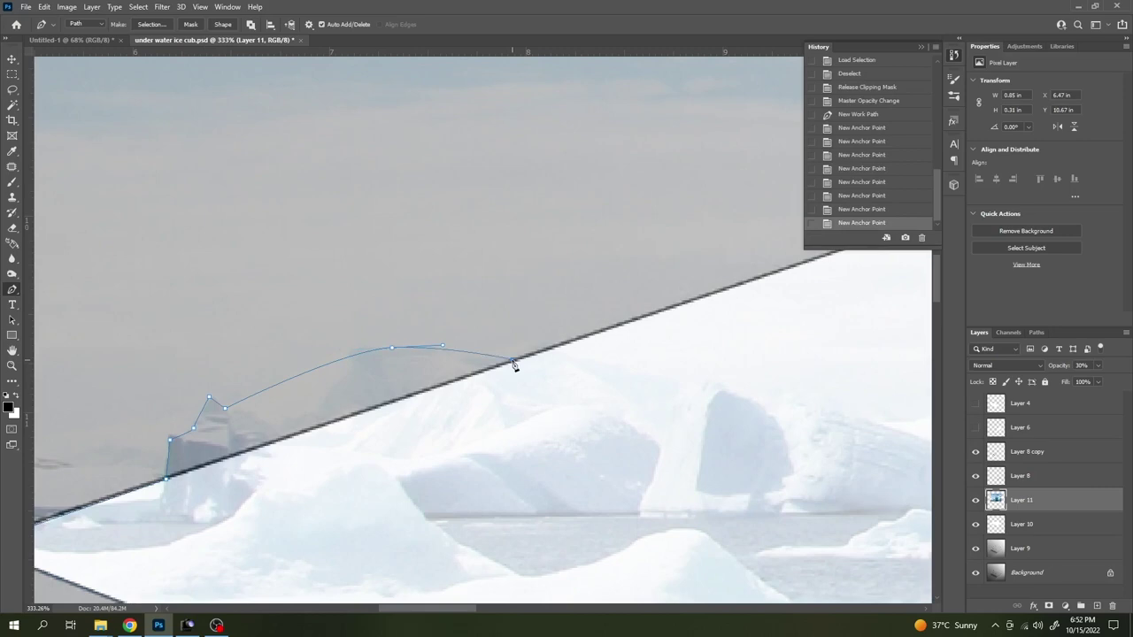
scroll(531, 336, "down", 3)
scroll(496, 316, "up", 2)
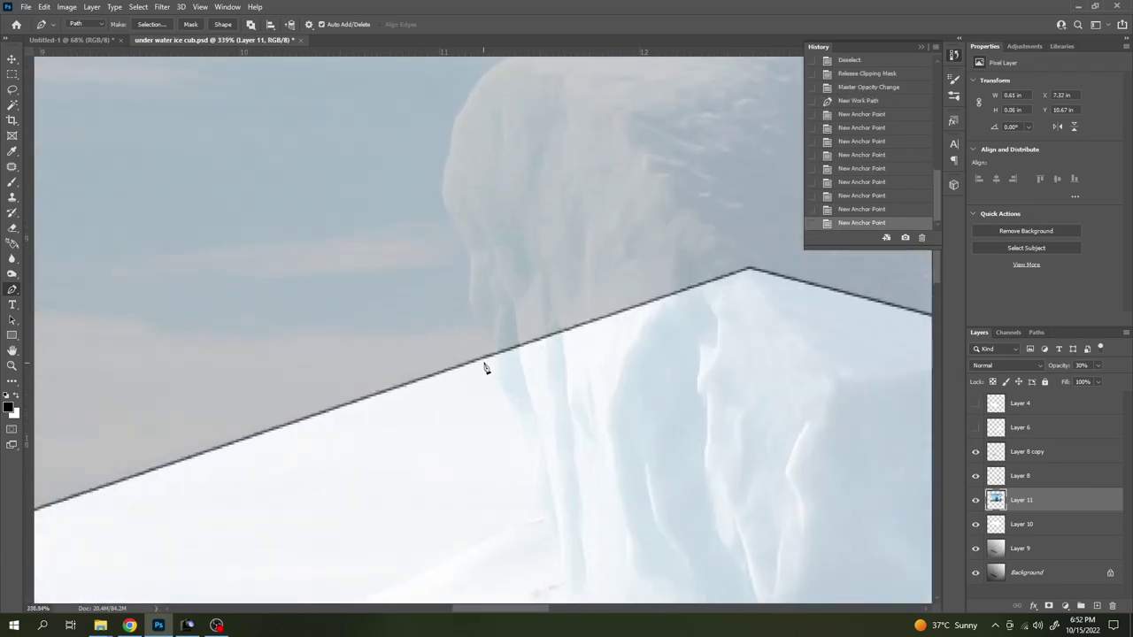
scroll(486, 366, "up", 1)
- Trace the big iceberg's left side from its base up toward the top
left_click(494, 350)
key("ctrl+z")
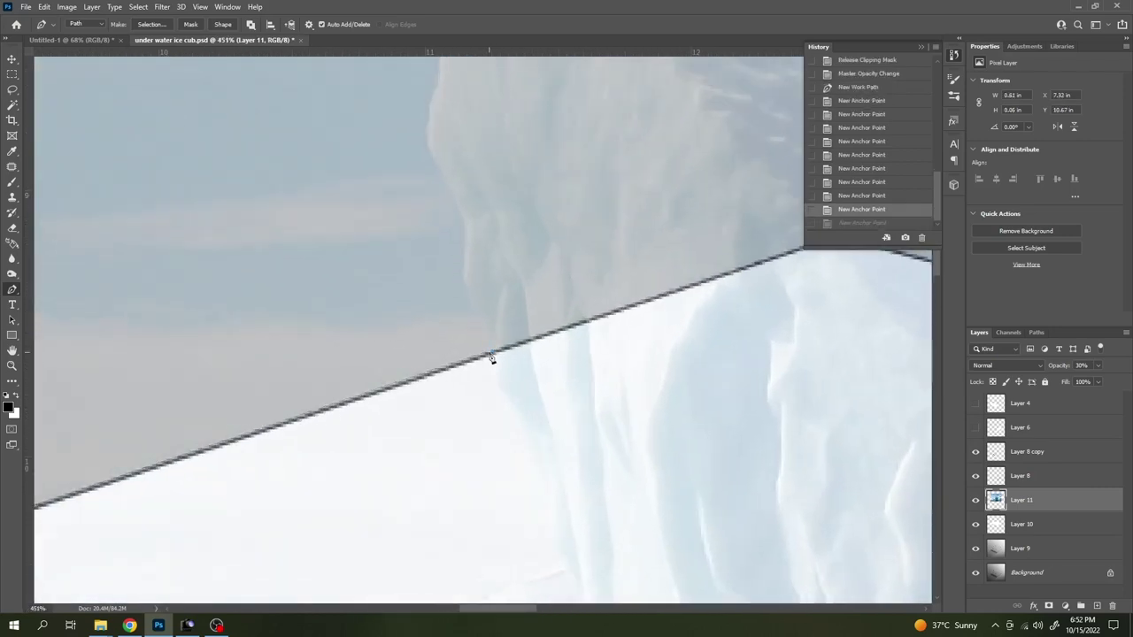
left_click(488, 353)
left_click(482, 317)
left_click(465, 261)
left_click_drag(463, 219, 458, 207)
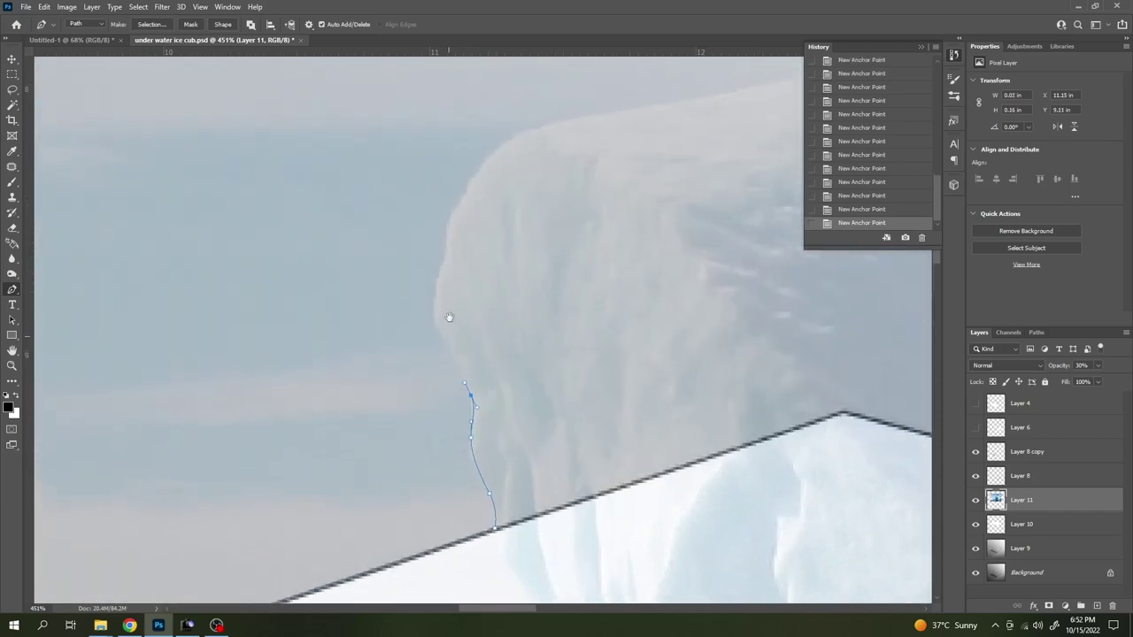
left_click_drag(444, 167, 451, 362)
left_click_drag(440, 301, 446, 249)
- Continue the path with curved anchors across the iceberg's crest and top edge
left_click(504, 166)
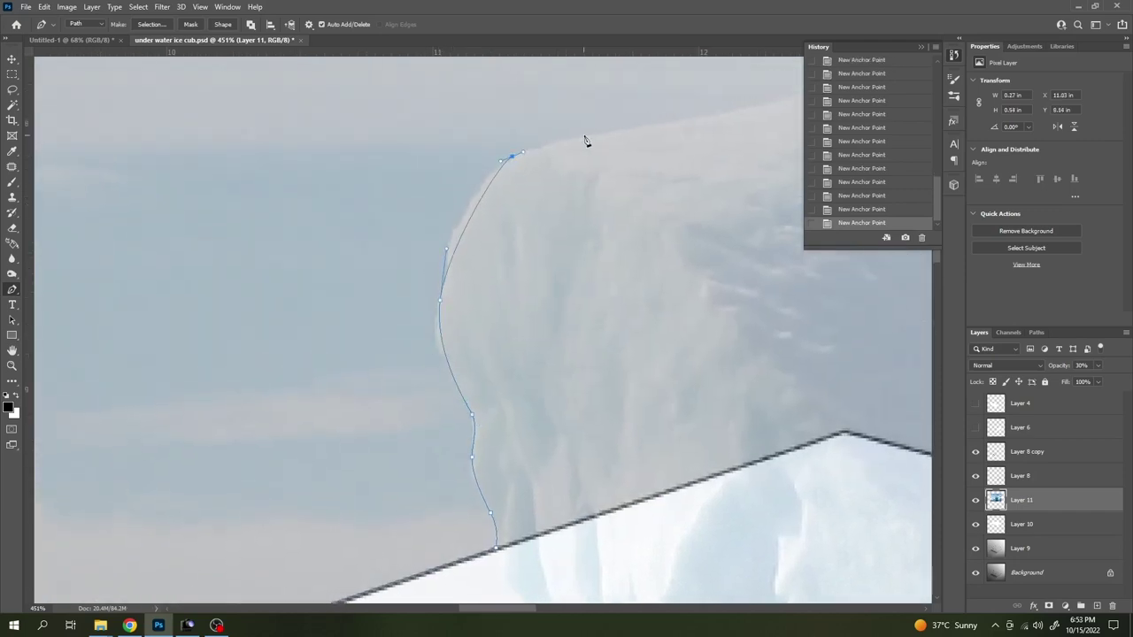
left_click(588, 137)
left_click(693, 126)
scroll(503, 189, "down", 1)
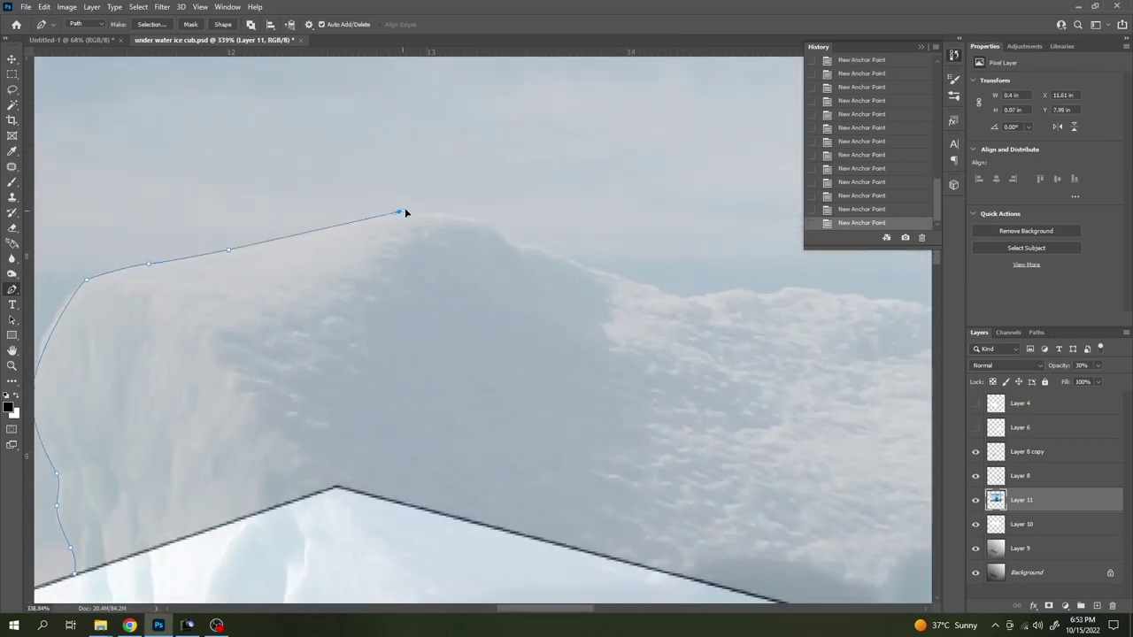
left_click(399, 213)
left_click(491, 226)
left_click_drag(523, 246, 536, 249)
left_click(674, 300)
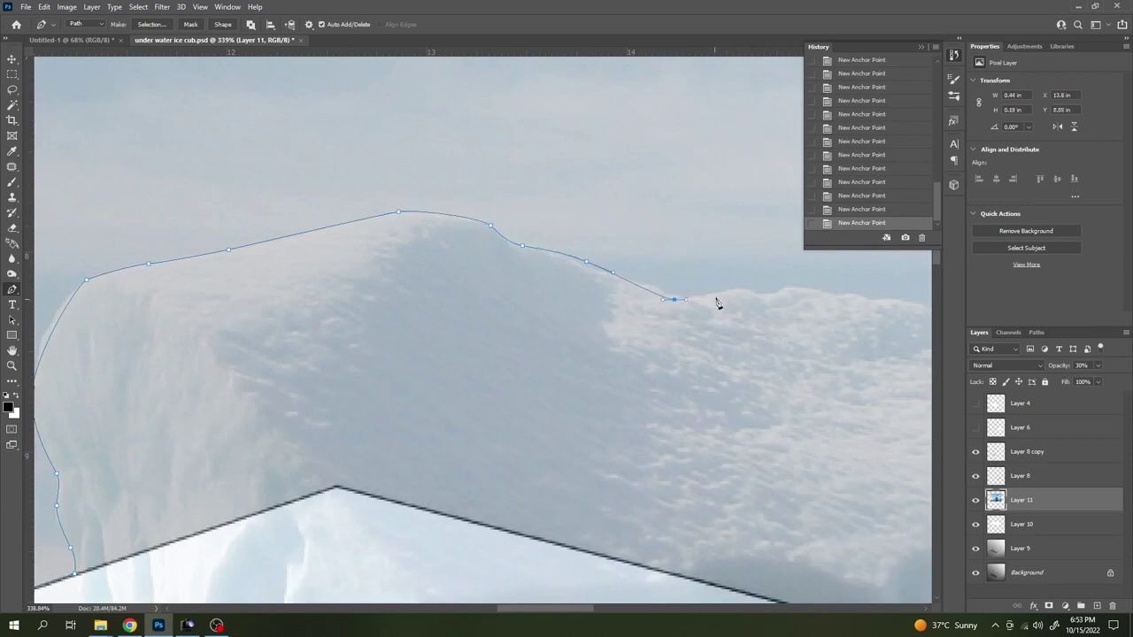
left_click(717, 297)
left_click_drag(742, 293, 757, 296)
left_click(897, 312)
scroll(896, 311, "down", 2)
scroll(539, 268, "right", 3)
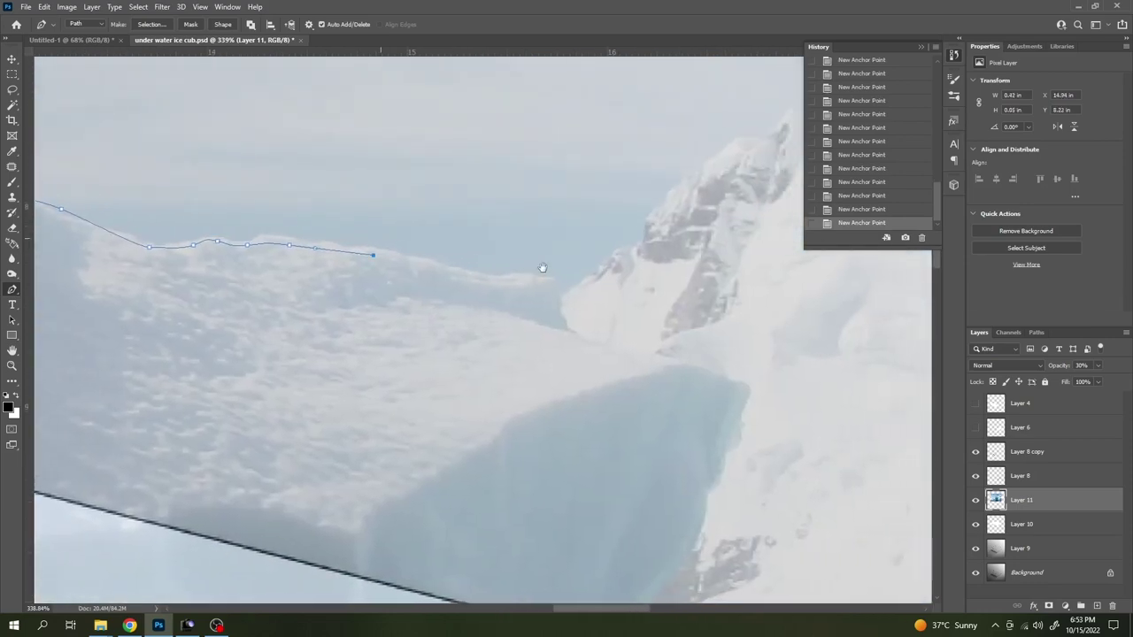
- Trace the iceberg's right edge down to the box's top edge and check the path
left_click(472, 267)
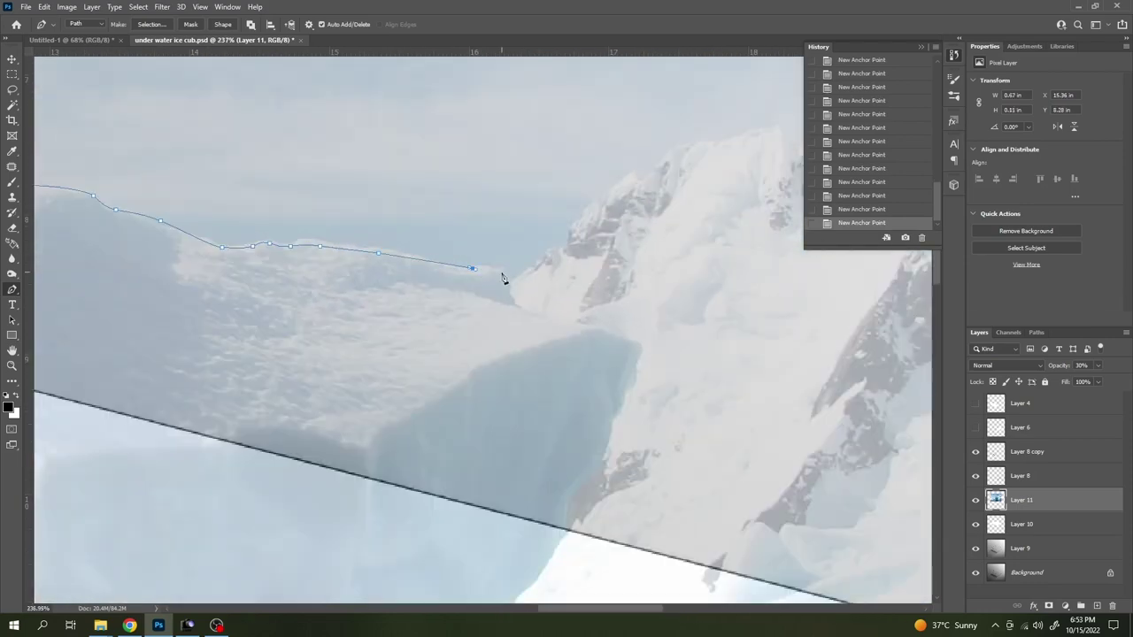
left_click(605, 333)
left_click(635, 345)
scroll(605, 440, "up", 2)
left_click(604, 436)
left_click(582, 487)
left_click(566, 513)
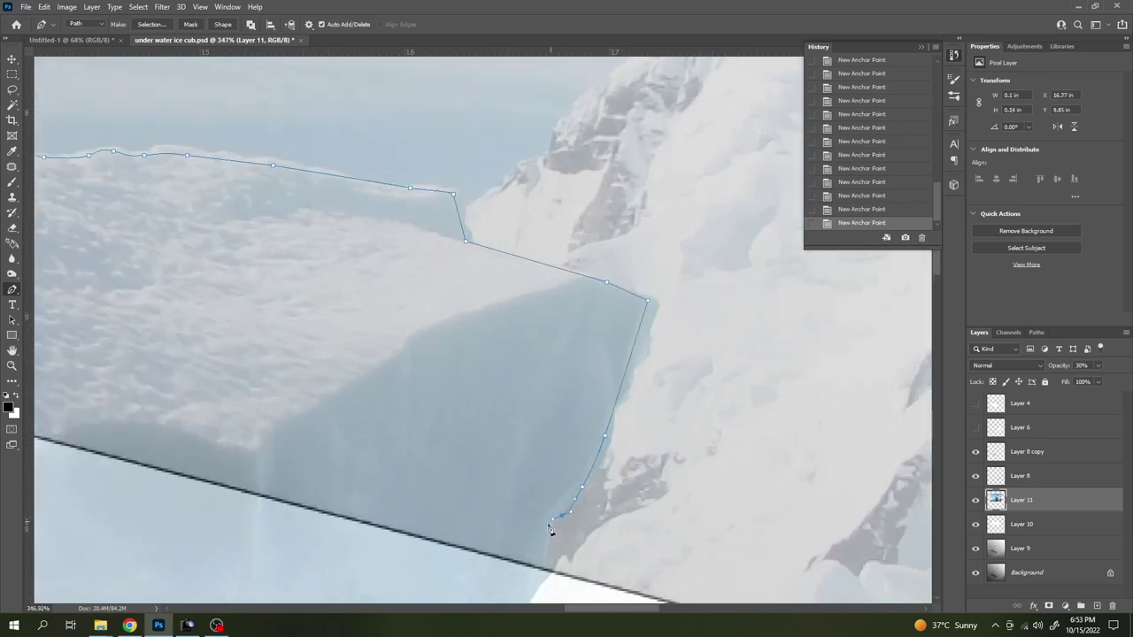
scroll(542, 566, "down", 2)
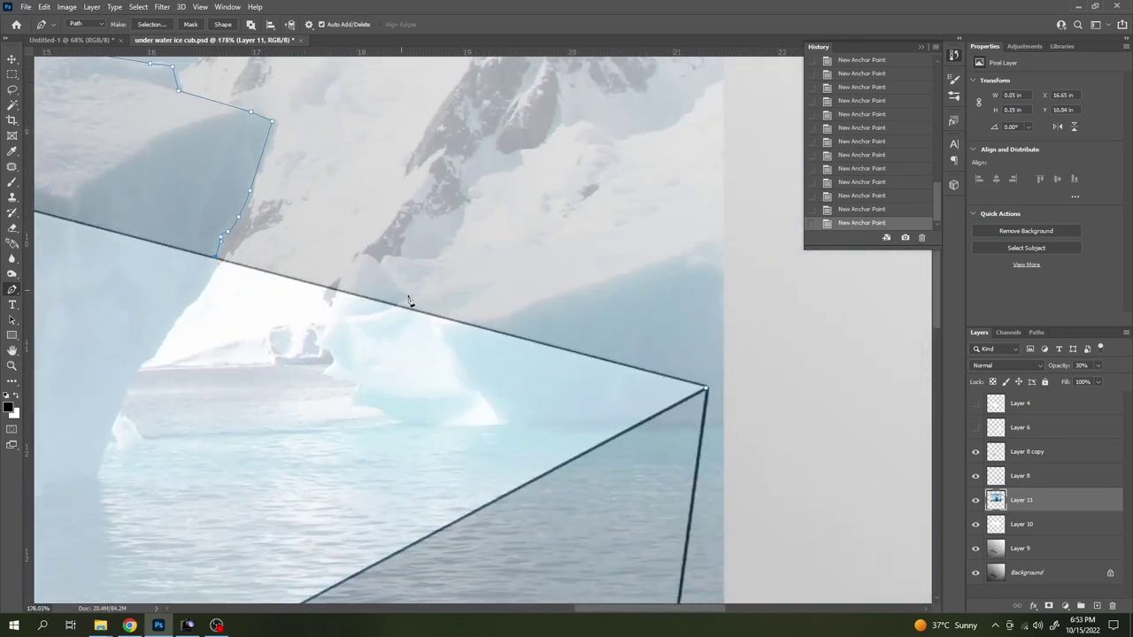
scroll(408, 301, "down", 2)
scroll(423, 305, "down", 1)
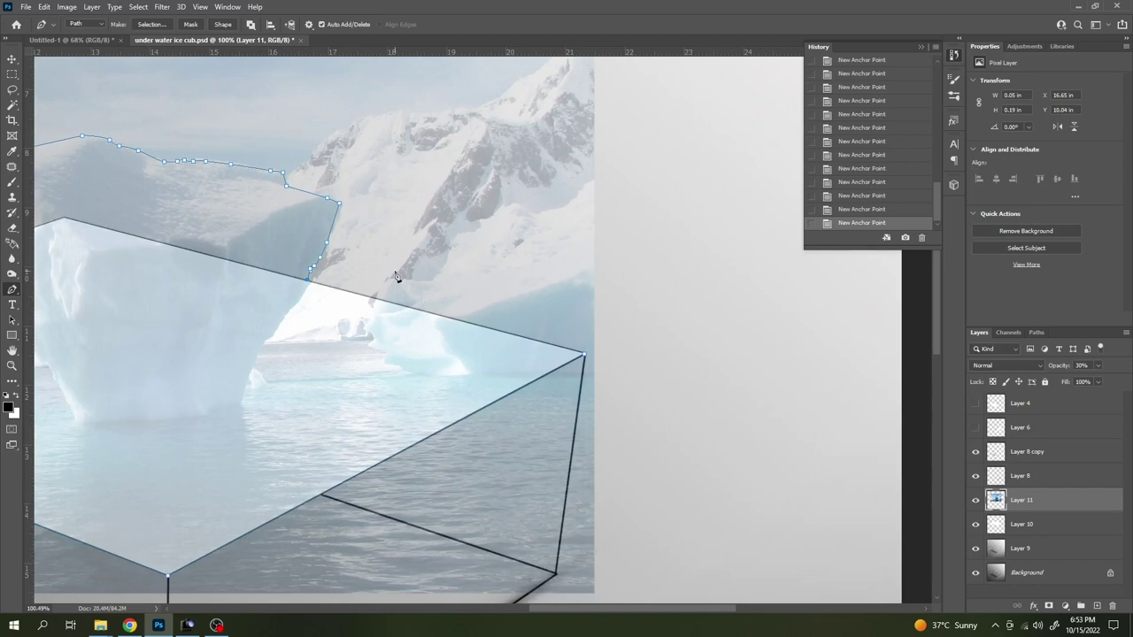
scroll(396, 300, "up", 2)
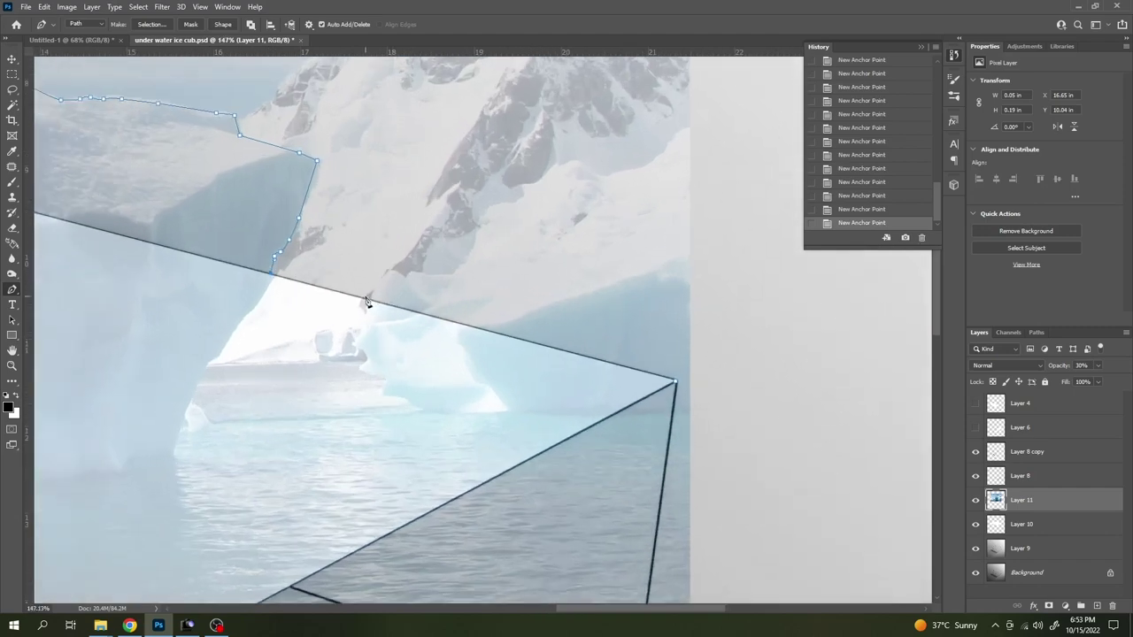
scroll(370, 301, "up", 1)
scroll(370, 306, "up", 1)
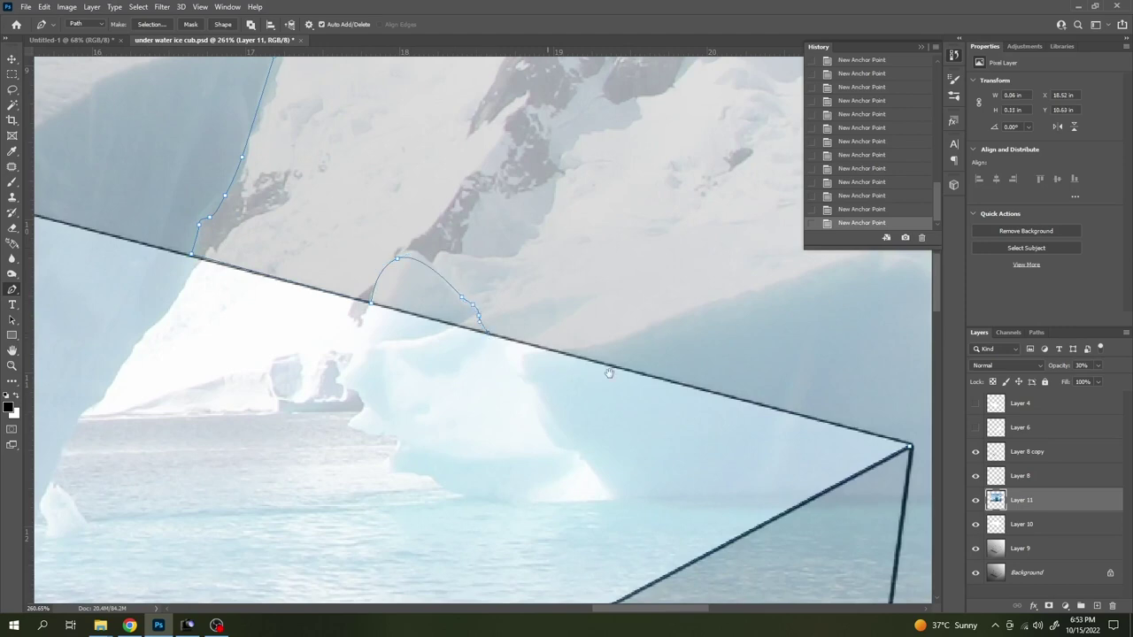
left_click_drag(609, 373, 509, 315)
scroll(587, 248, "down", 3)
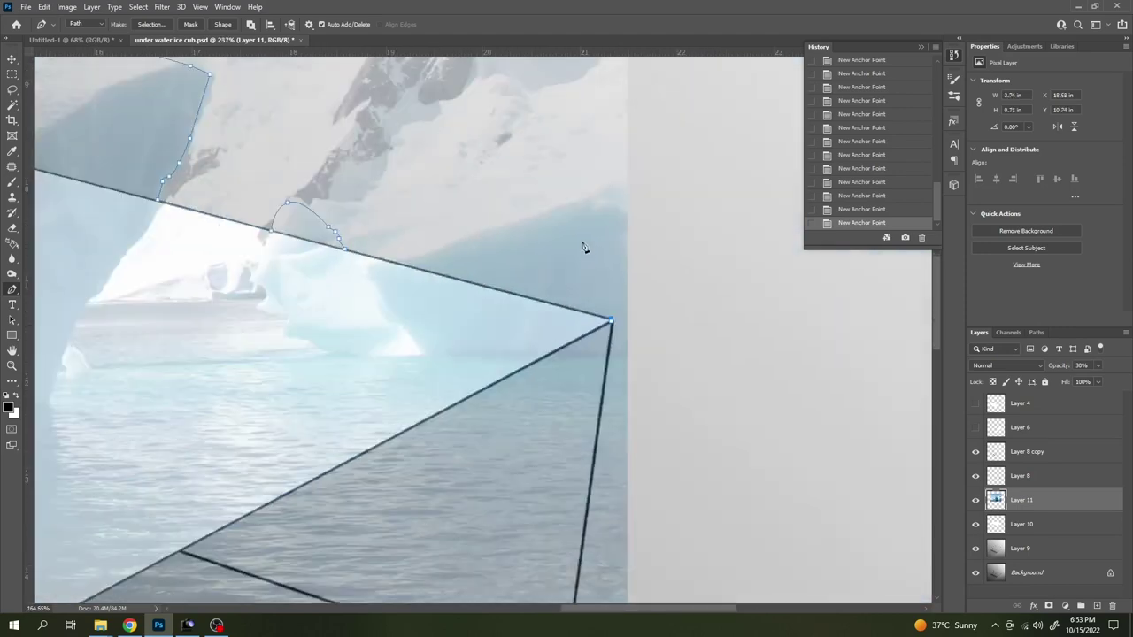
scroll(576, 270, "down", 2)
- Trim Layer 11 to the traced outline and restore it to full opacity
key("ctrl+Return")
scroll(575, 268, "down", 2)
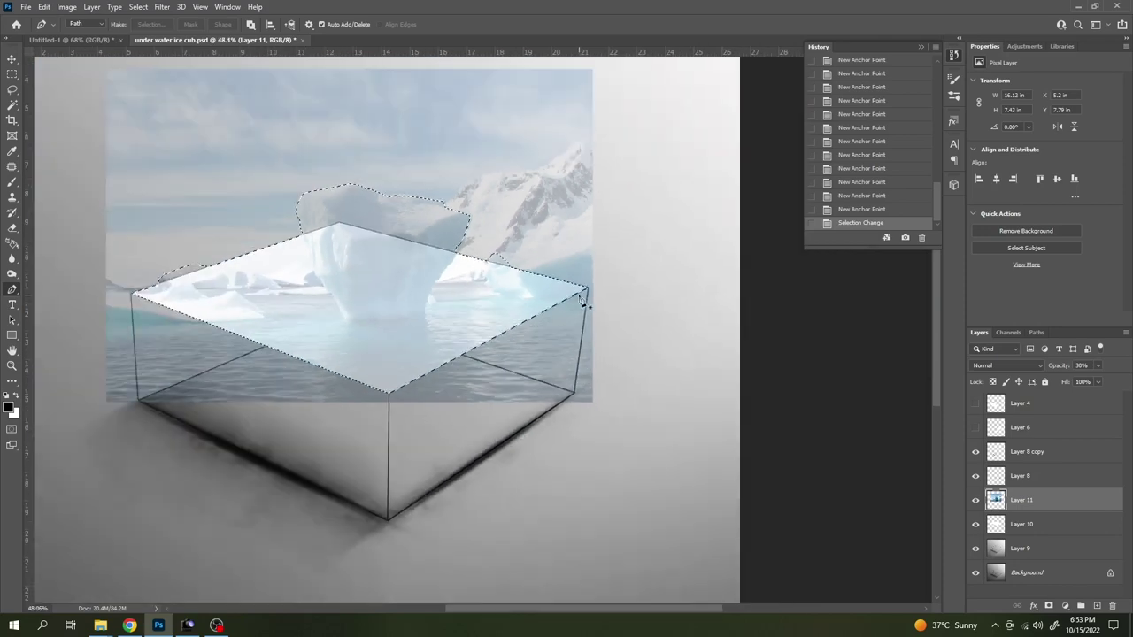
key("ctrl+shift+i")
key("Delete")
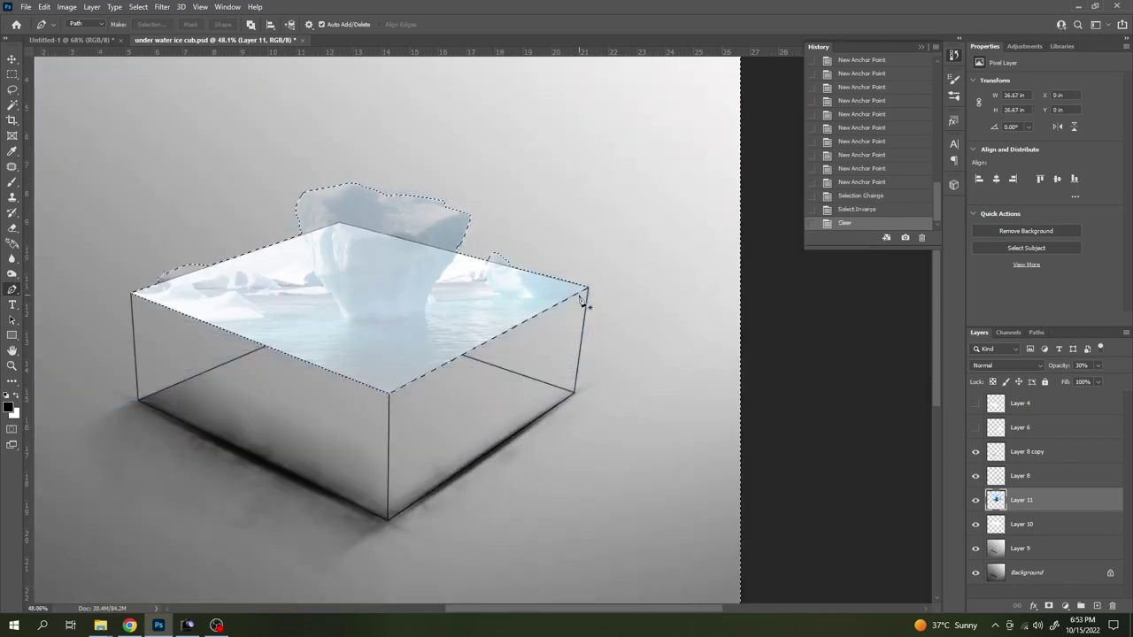
key("ctrl+d")
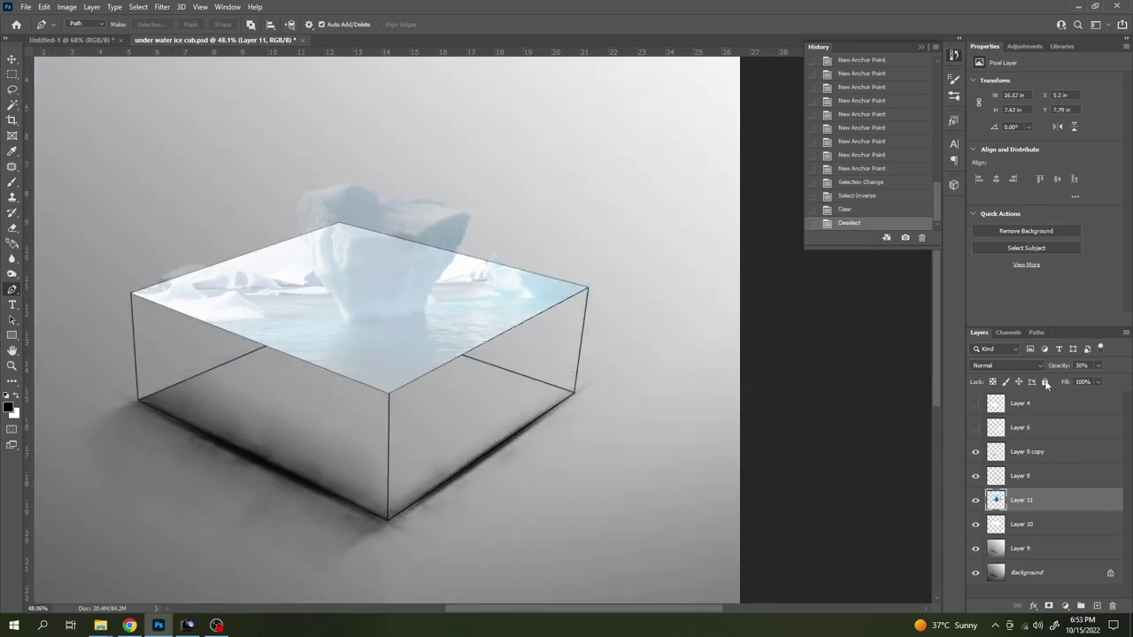
left_click(1087, 364)
type("100")
key("Return")
scroll(514, 292, "up", 2)
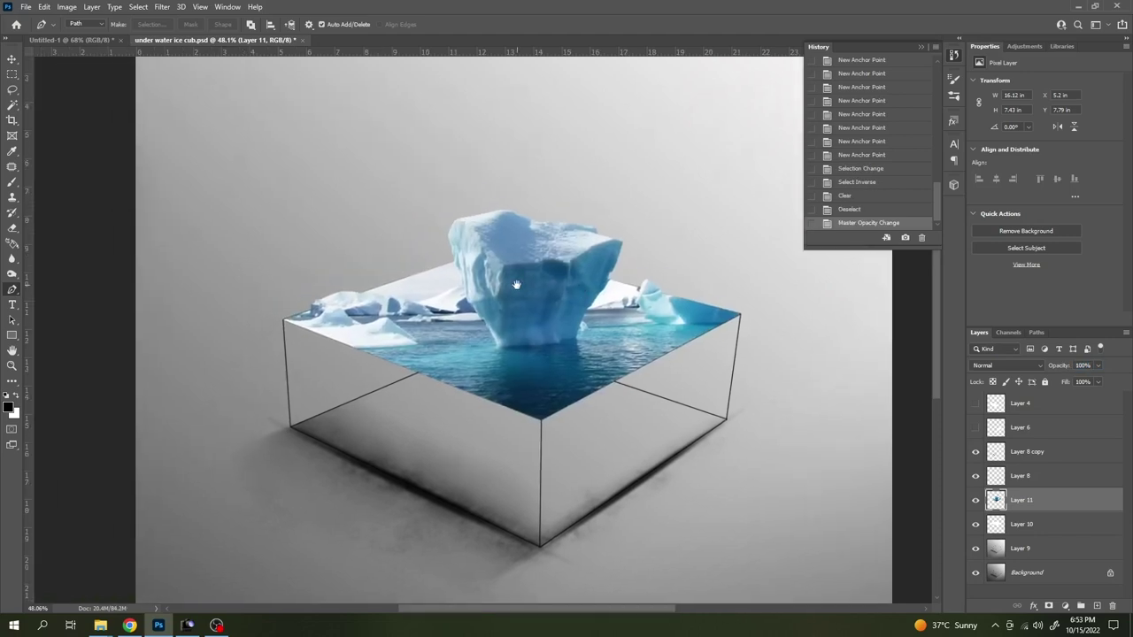
scroll(516, 289, "up", 2)
key("ctrl+alt+g")
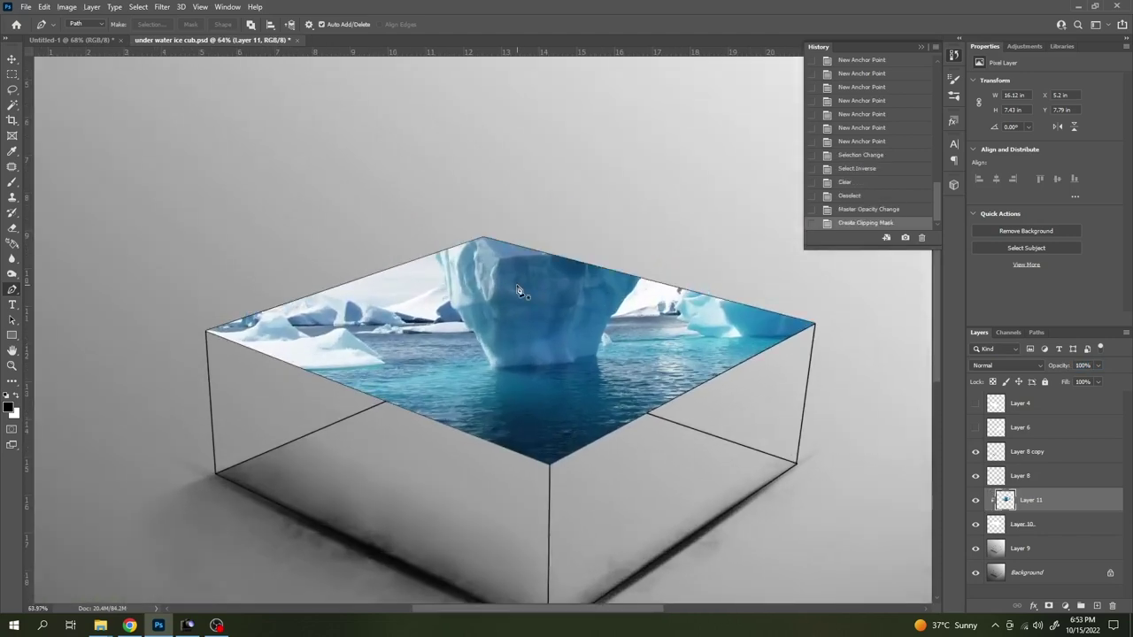
key("ctrl+z")
- Switch to the Move tool and save the document
key("v")
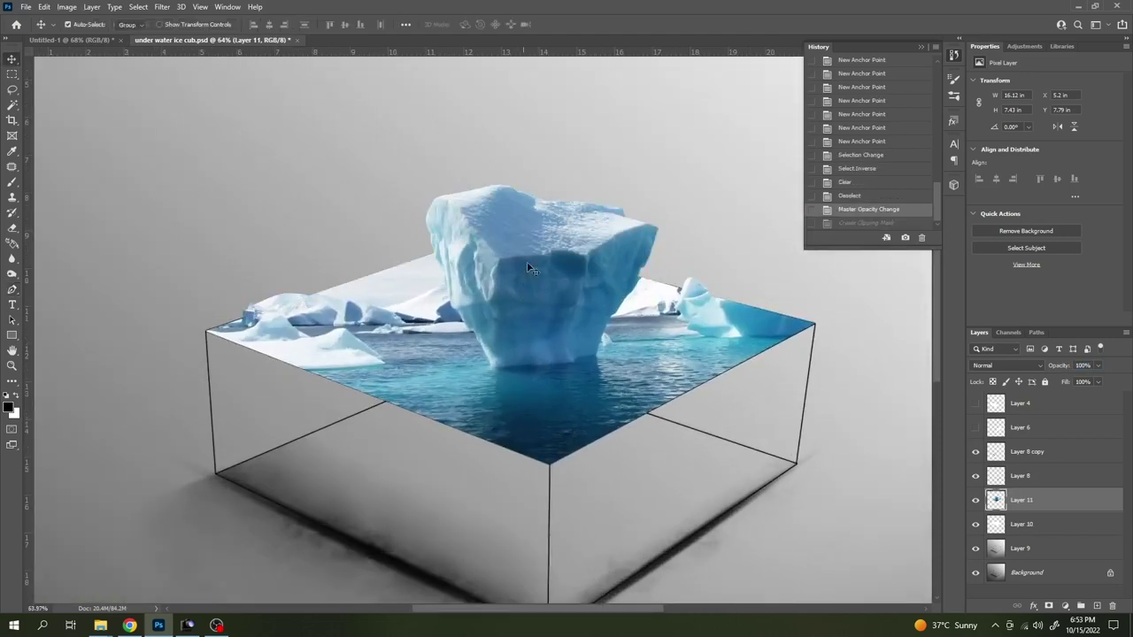
scroll(530, 261, "up", 3)
scroll(537, 261, "down", 2)
scroll(549, 265, "down", 1)
scroll(559, 266, "up", 2)
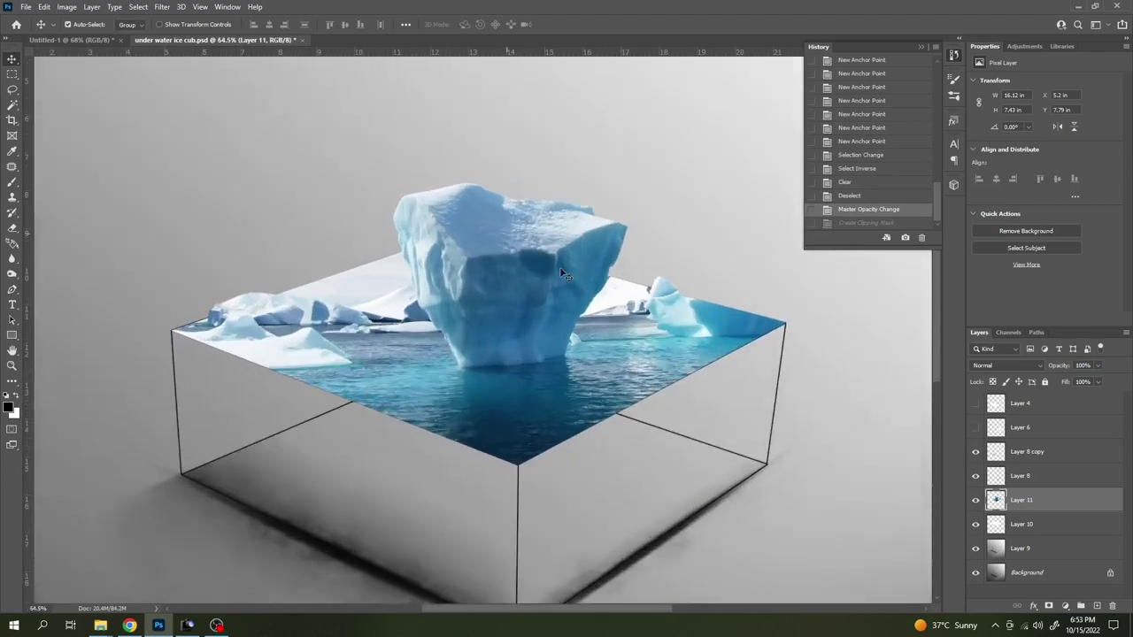
scroll(559, 266, "down", 1)
key("ctrl+s")
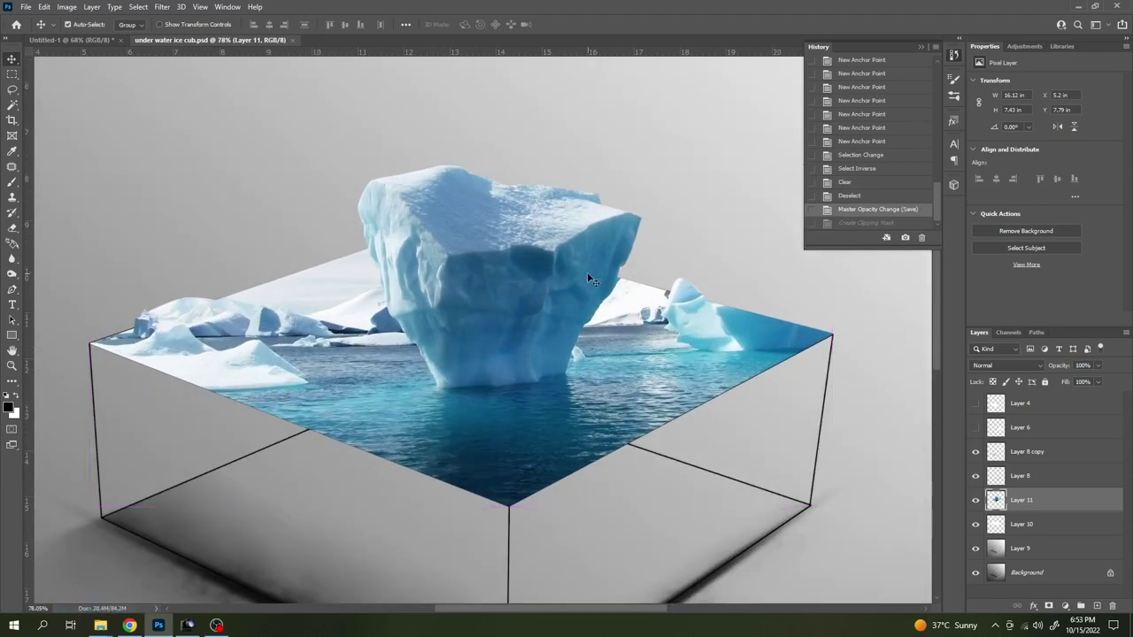
scroll(531, 301, "down", 3)
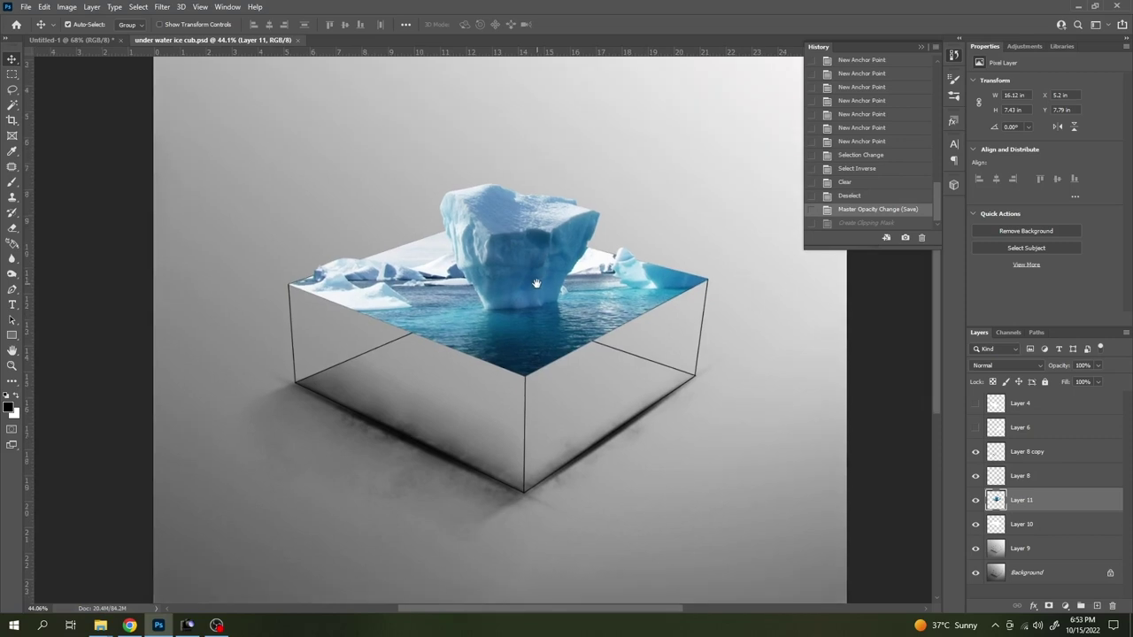
scroll(538, 320, "down", 2)
scroll(535, 304, "up", 3)
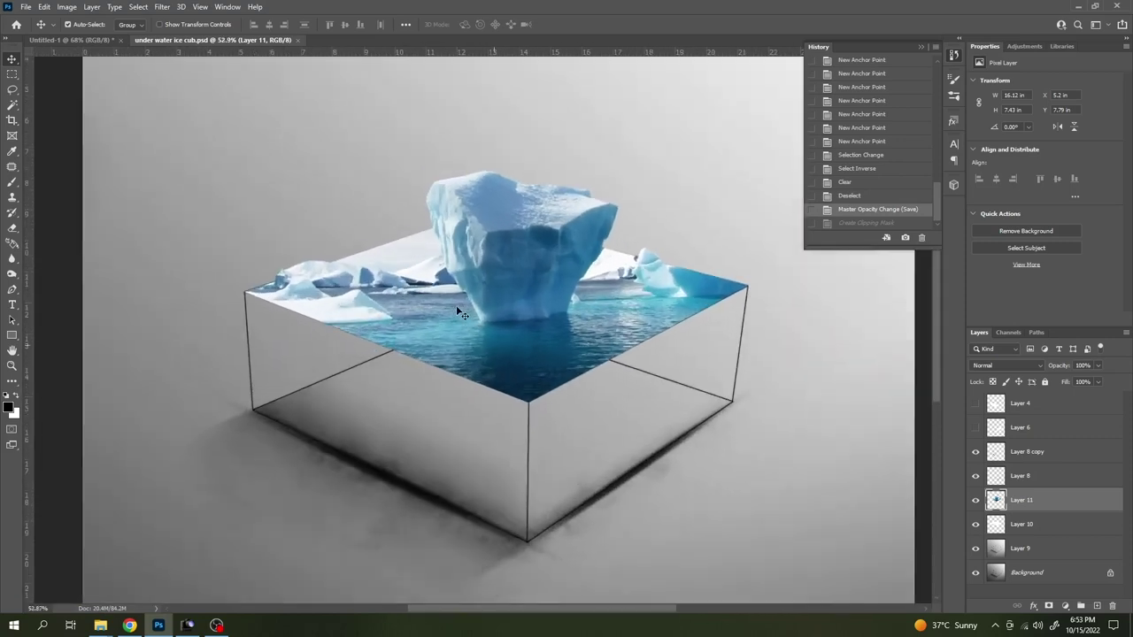
scroll(424, 372, "down", 1)
mouse_move(100, 625)
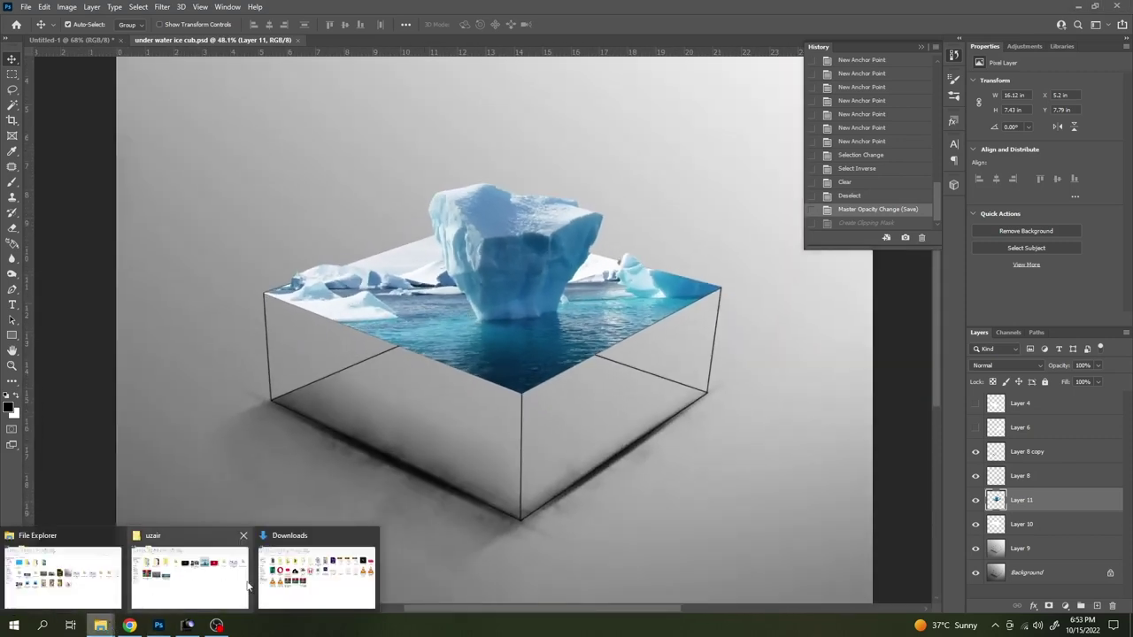
- Open the underwater banner photo from the source folder and copy the whole image
left_click(213, 586)
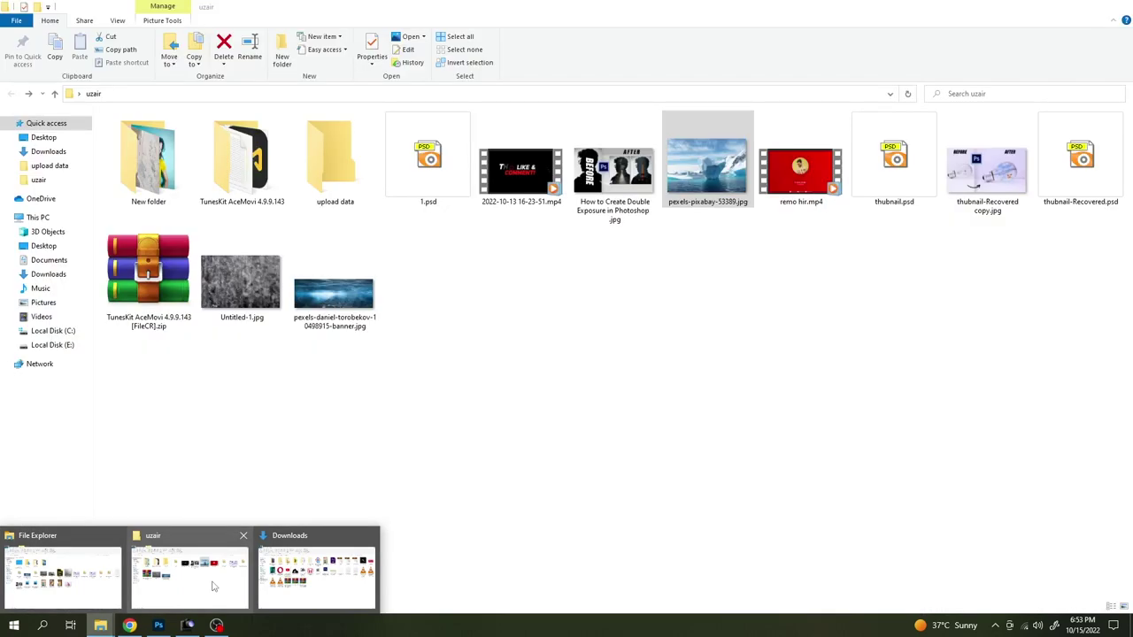
mouse_move(340, 346)
left_mouse_down()
mouse_move(168, 623)
mouse_move(456, 252)
left_mouse_up()
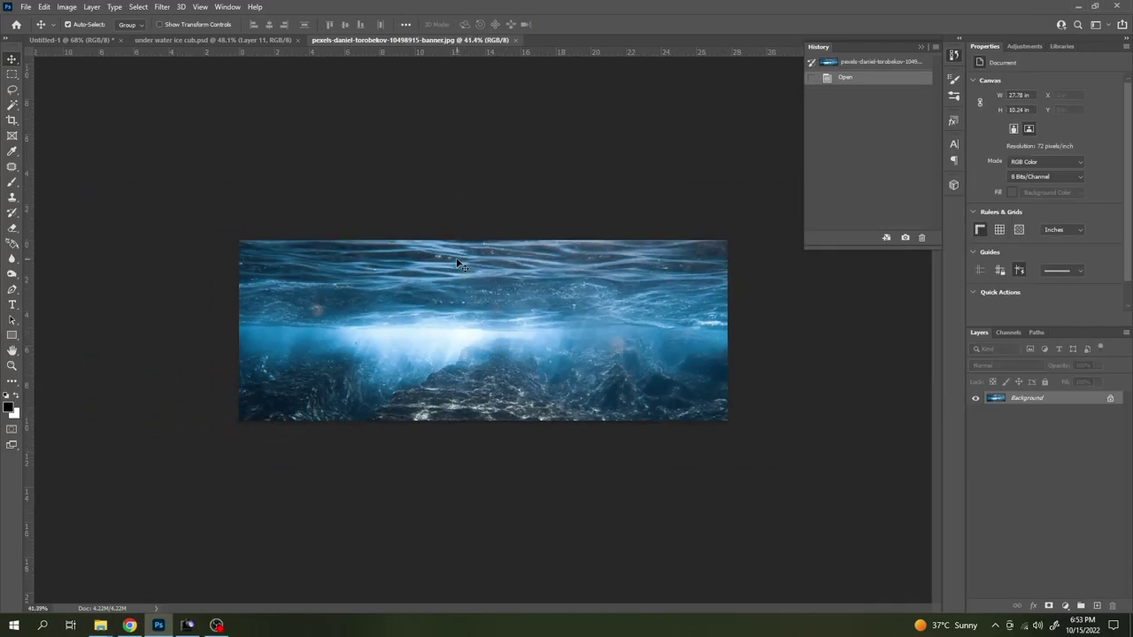
key("ctrl+a")
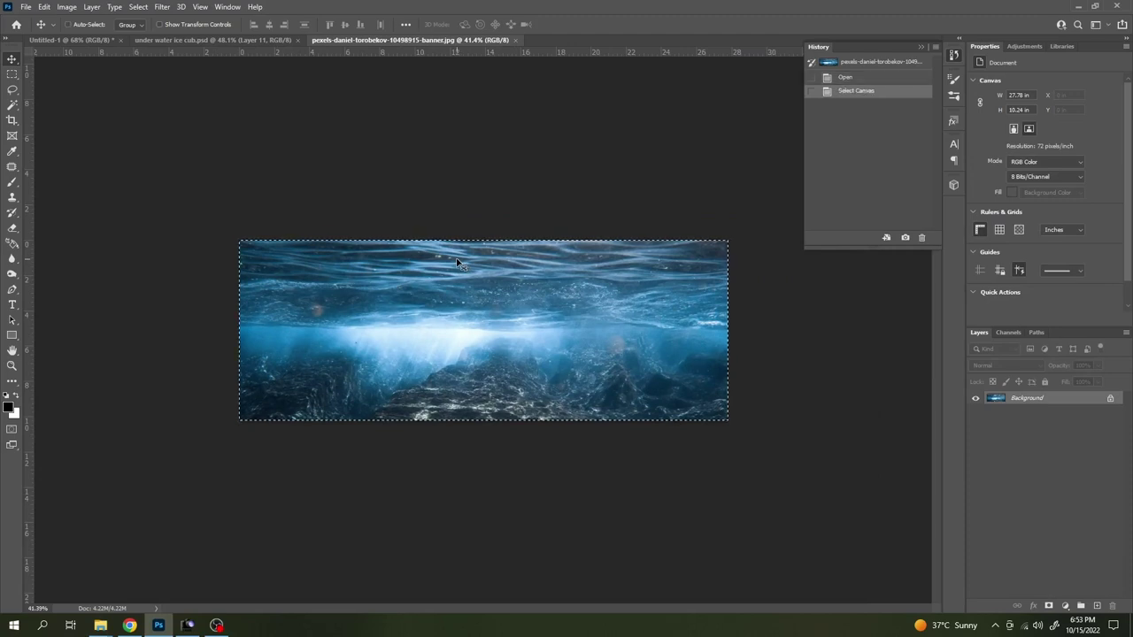
key("ctrl+w")
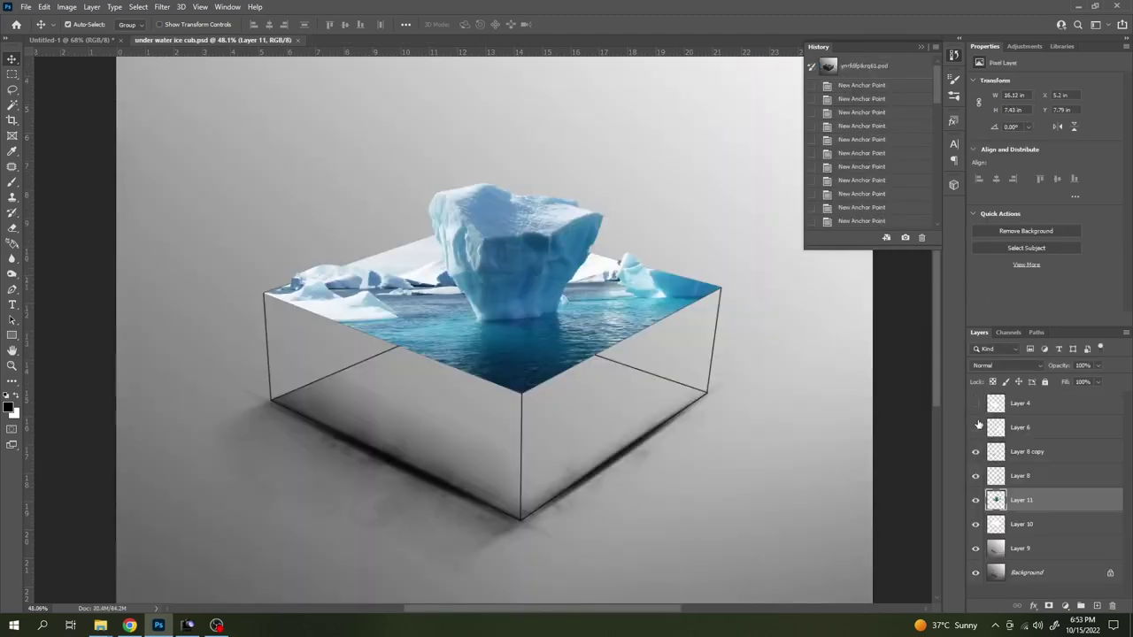
- Show Layer 4's white left side face of the cube
left_click(977, 427)
left_click(977, 427)
left_click(976, 404)
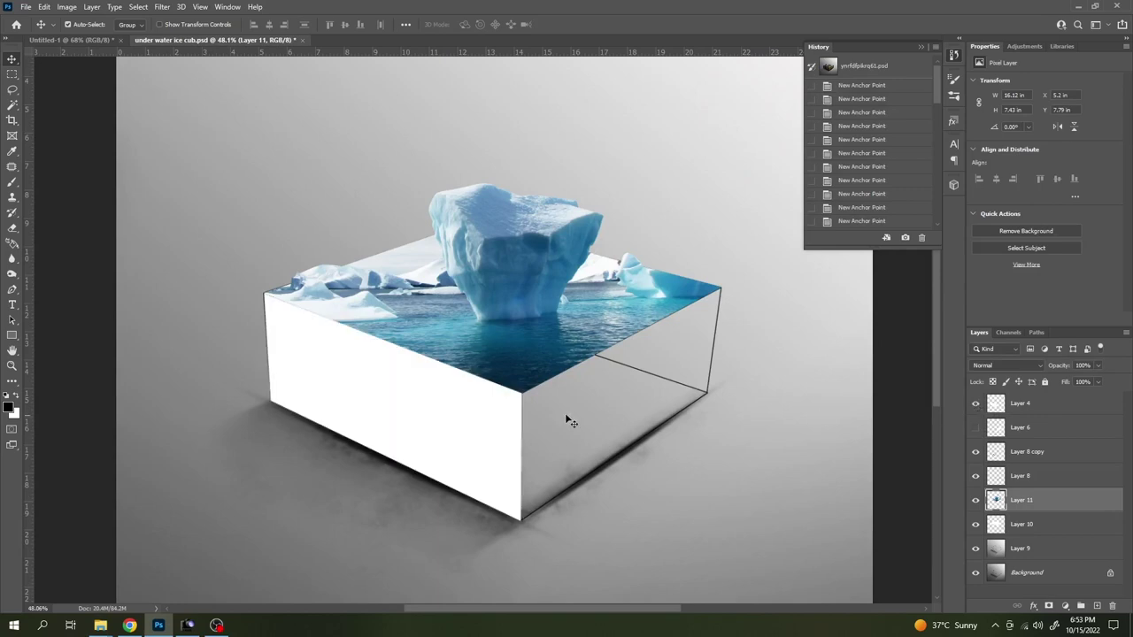
- Paste the underwater image above Layer 4 and clip it to the left-face layer
right_click(408, 393)
left_click(416, 397)
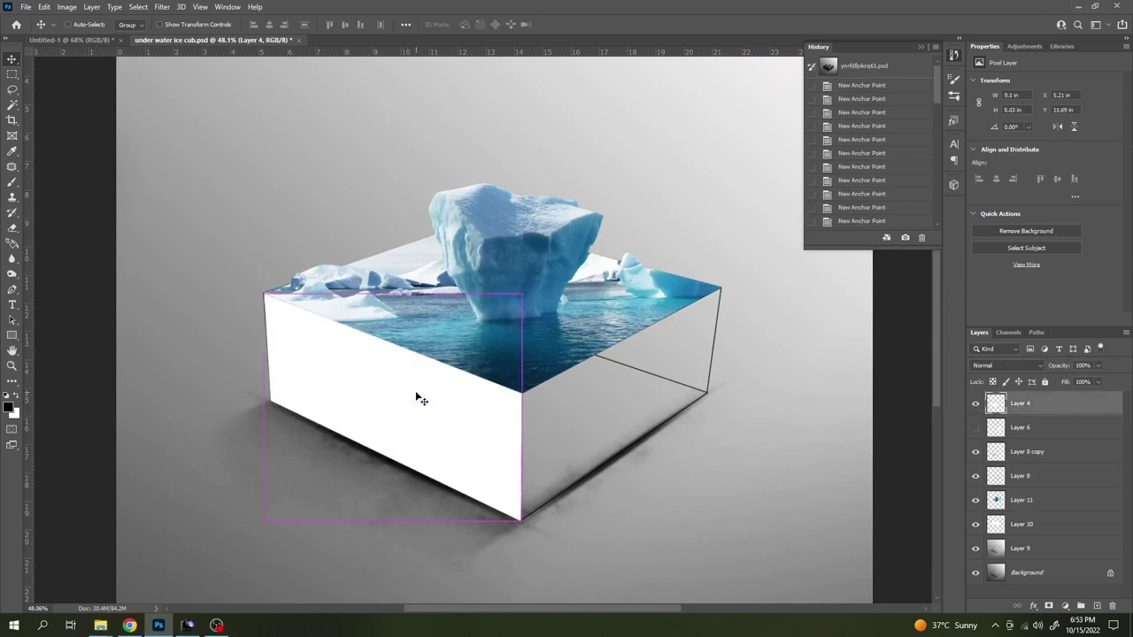
key("ctrl+v")
scroll(416, 397, "down", 2)
key("ctrl+alt+g")
- Shrink the pasted image to about half size and tilt it onto the left face
key("ctrl+t")
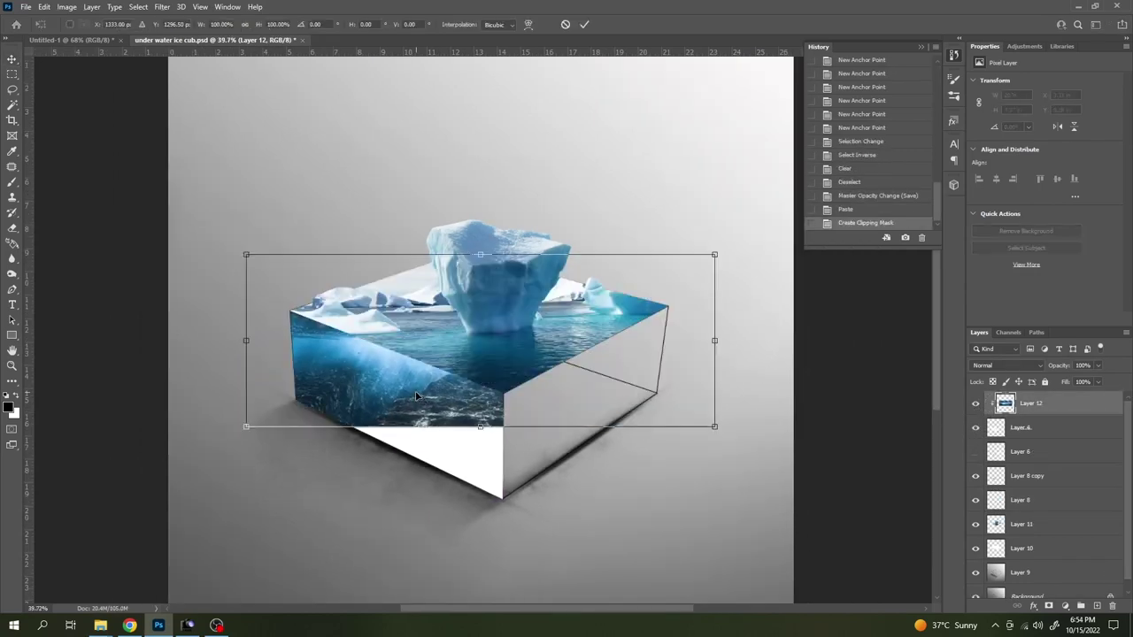
right_click(457, 333)
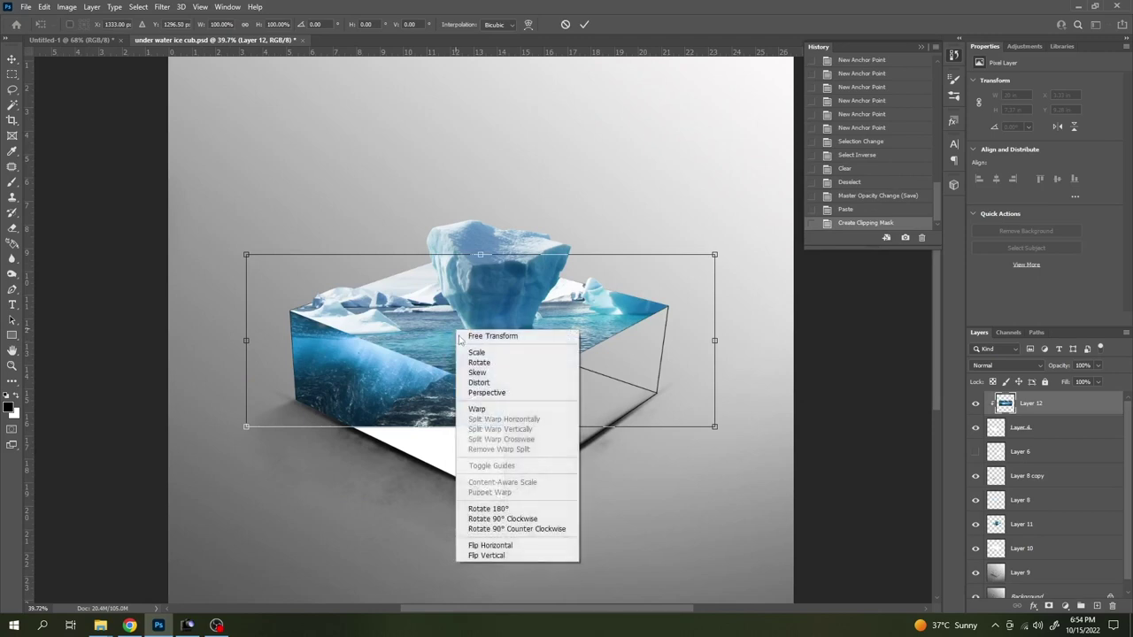
left_click(407, 367)
left_click_drag(536, 322, 527, 361)
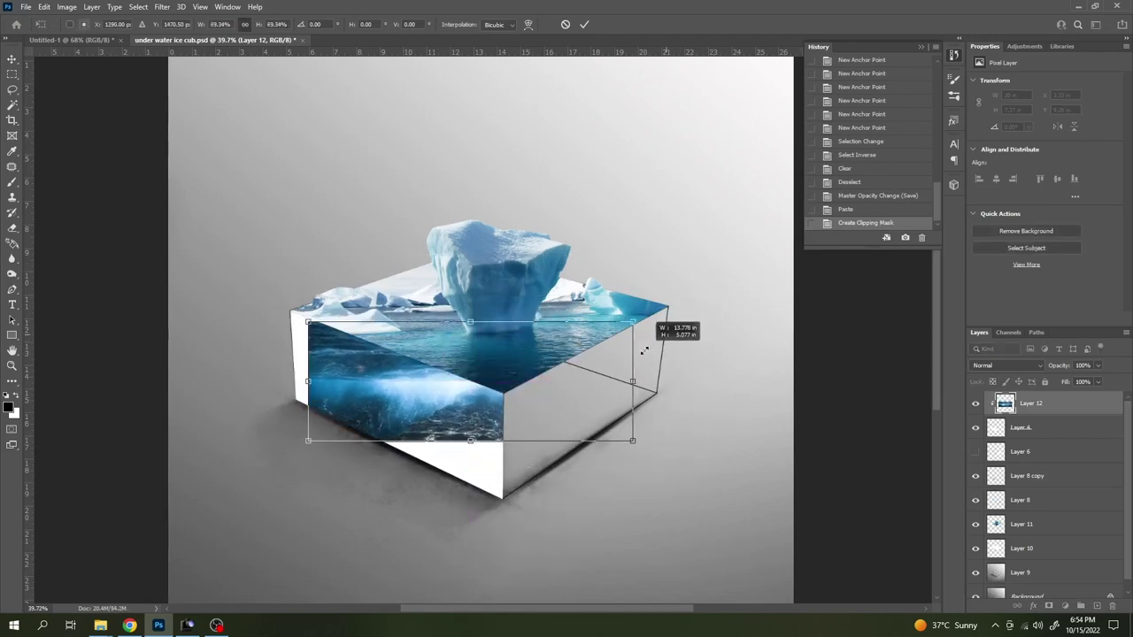
mouse_move(708, 297)
left_mouse_down()
mouse_move(584, 349)
mouse_move(659, 401)
mouse_move(646, 420)
left_mouse_up()
scroll(354, 413, "up", 2)
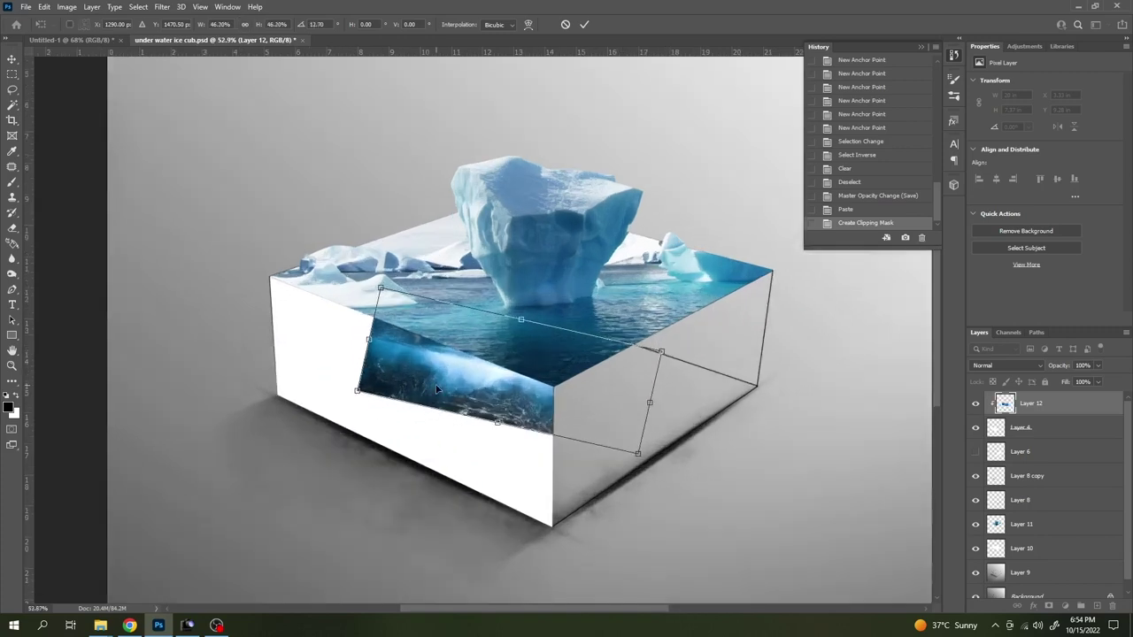
left_click_drag(438, 409, 343, 392)
right_click(367, 372)
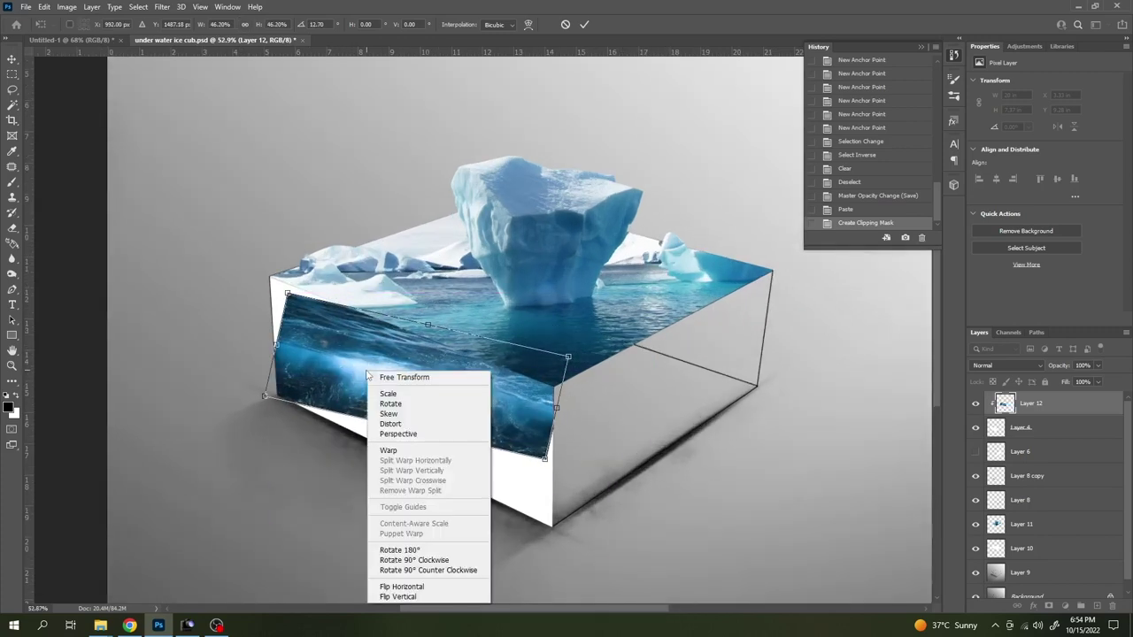
left_click(414, 435)
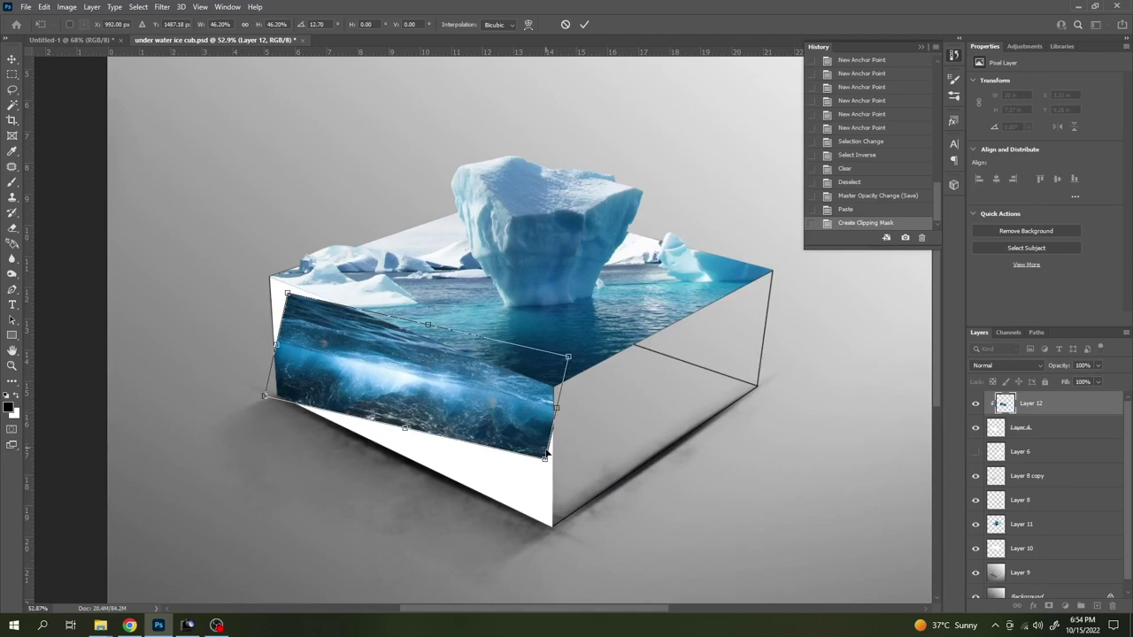
- Drag the image's corners out to the left face's top, bottom and front edges
left_click_drag(545, 456, 542, 526)
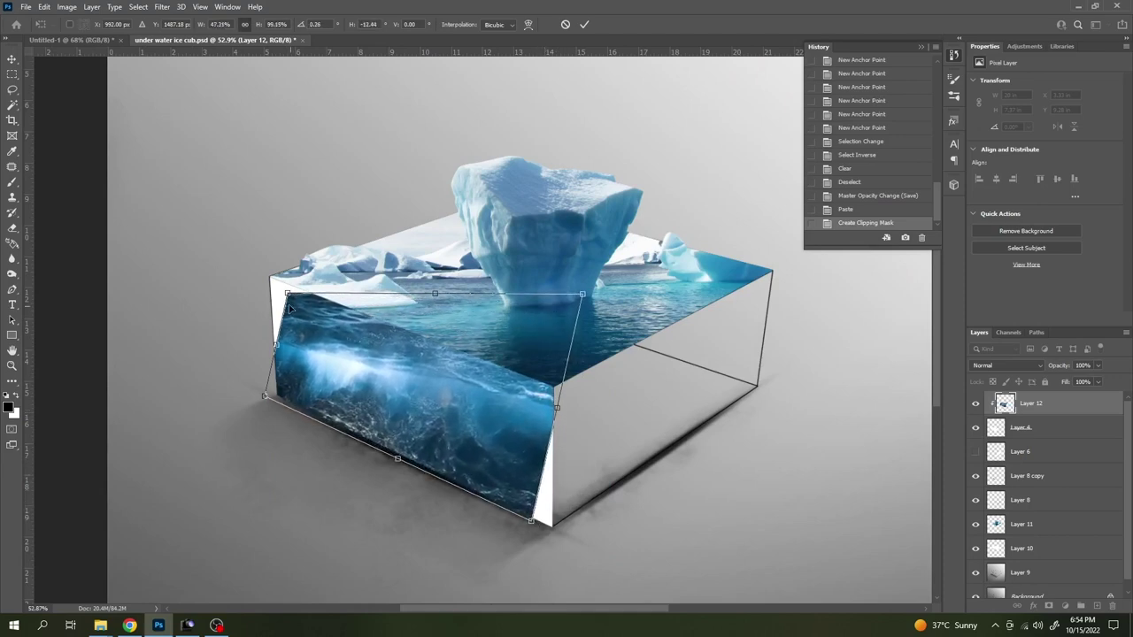
left_click_drag(287, 296, 268, 292)
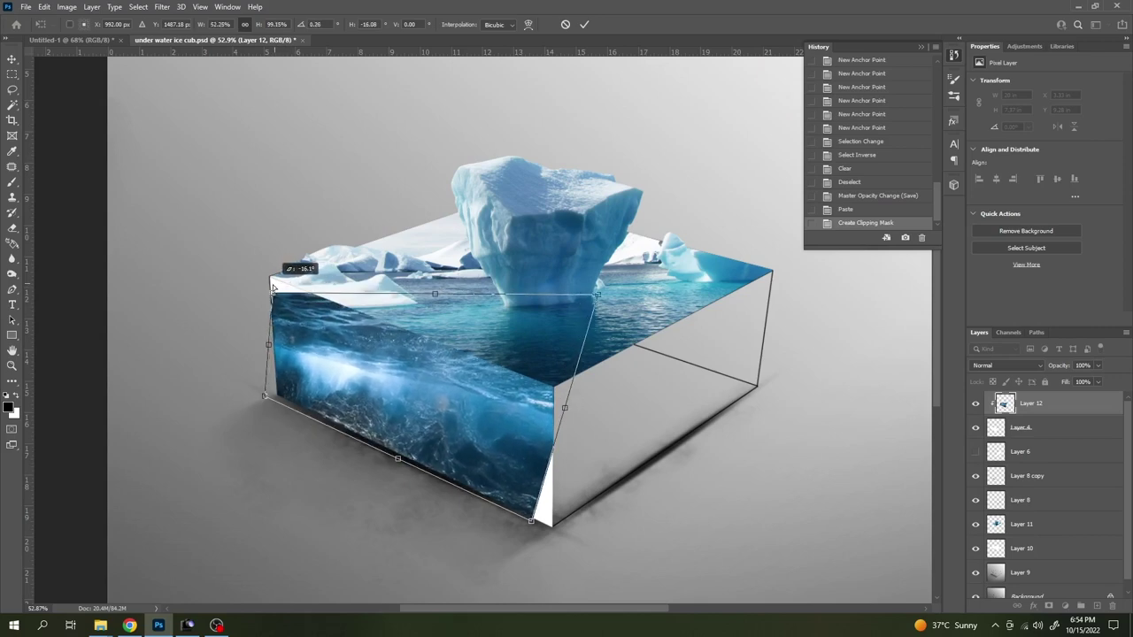
left_click_drag(613, 293, 607, 296)
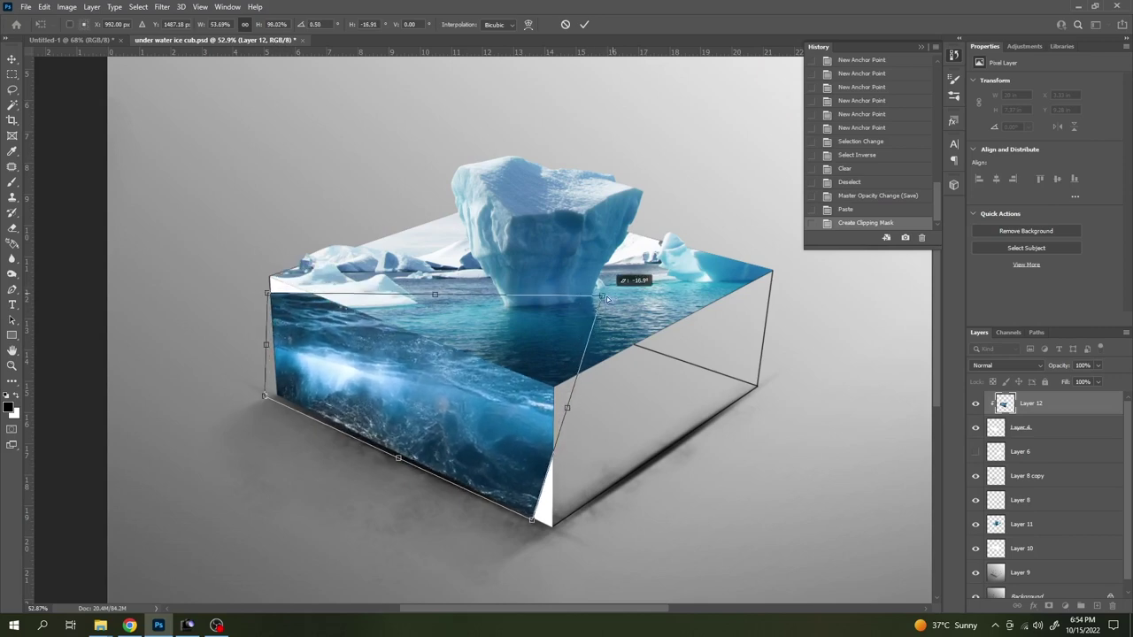
left_click_drag(532, 523, 554, 530)
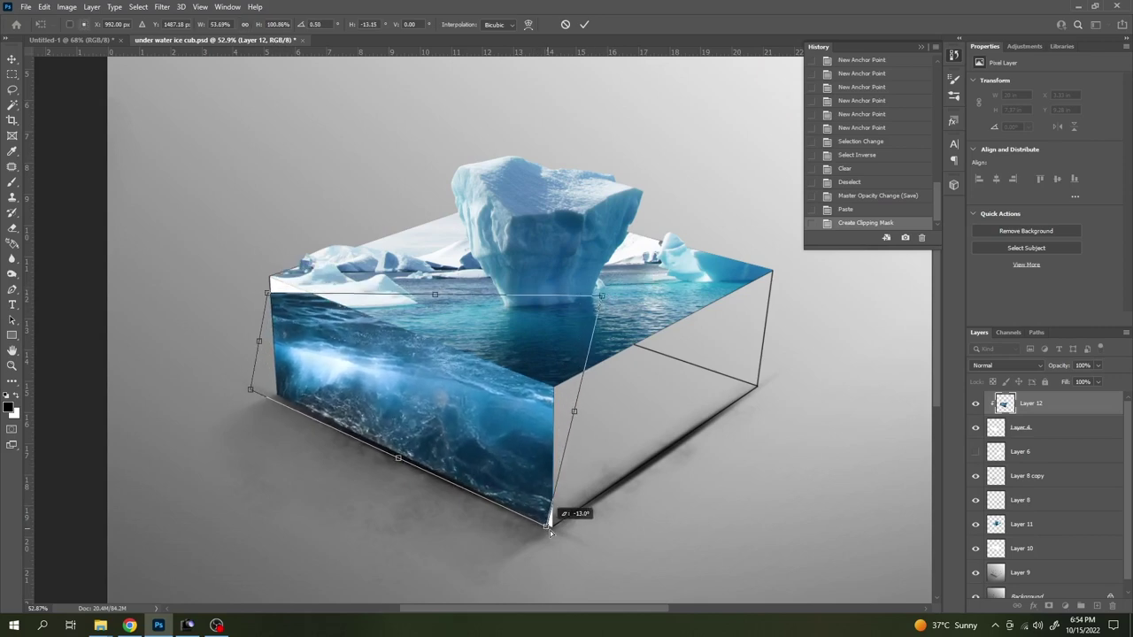
left_click_drag(264, 395, 241, 385)
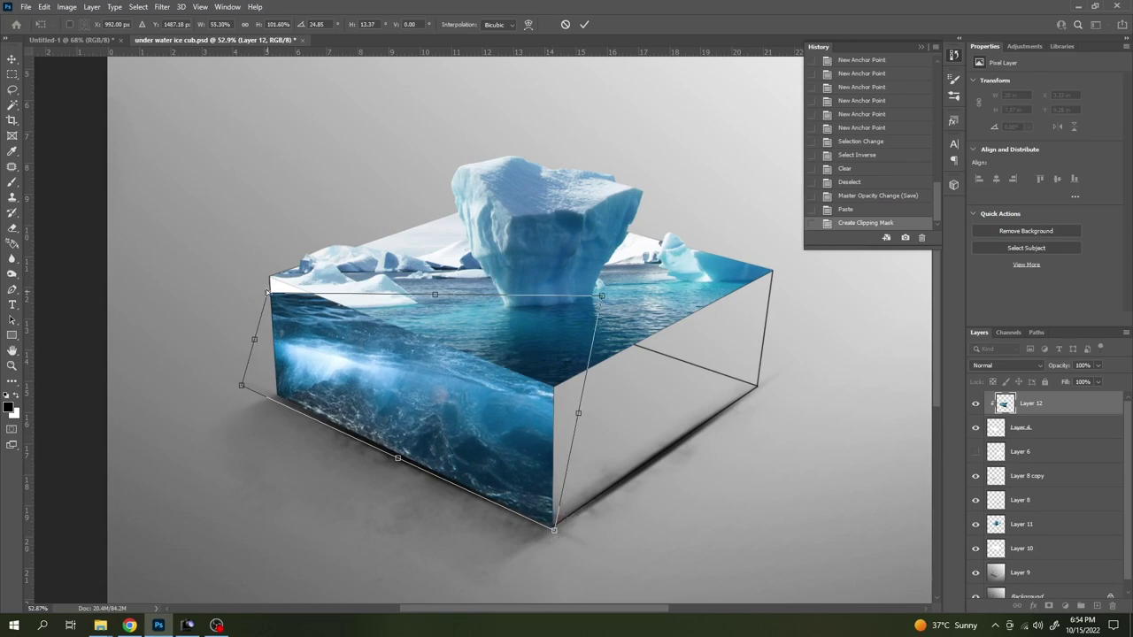
left_click_drag(267, 291, 271, 278)
left_click_drag(602, 298, 590, 352)
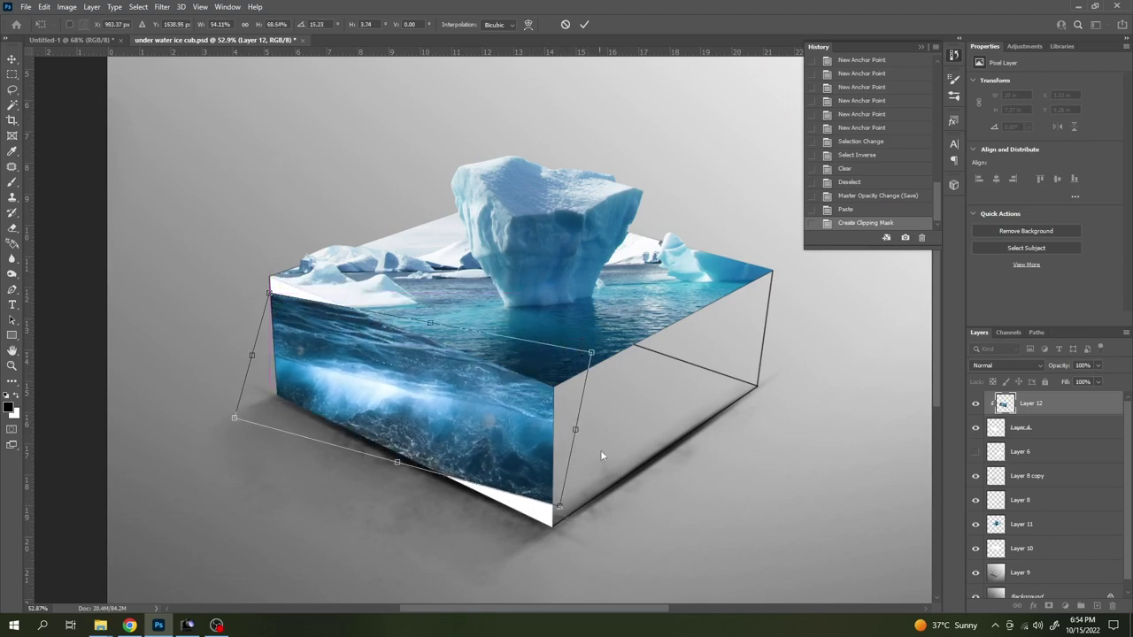
- Shift the image down and skew its right and left edges to follow the face's slope
left_click_drag(506, 380, 506, 390)
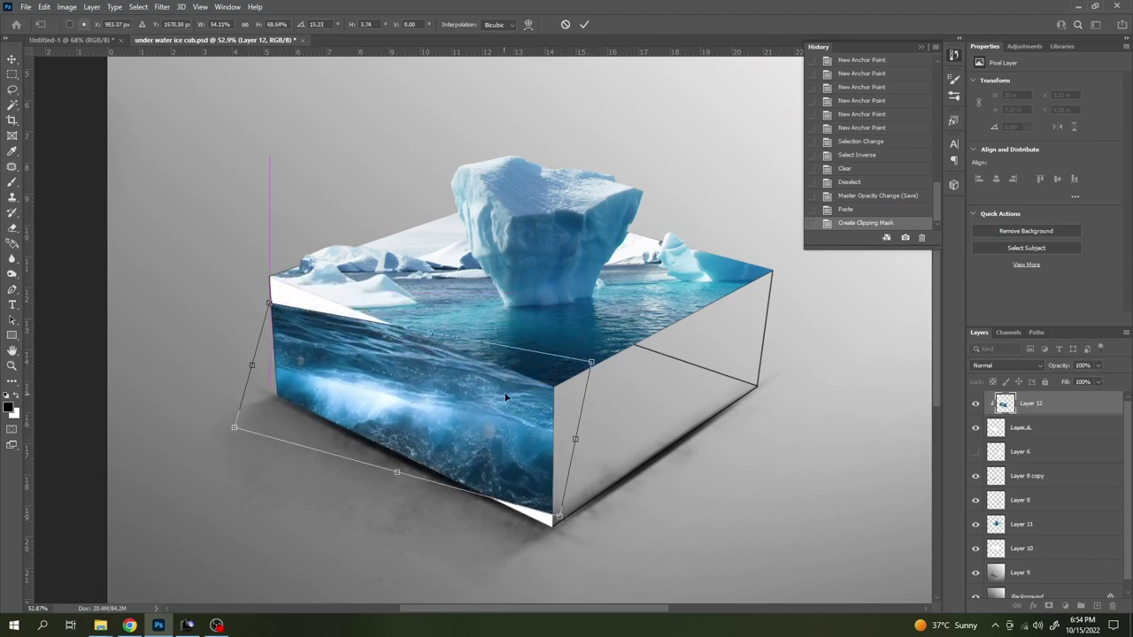
left_click_drag(576, 440, 574, 457)
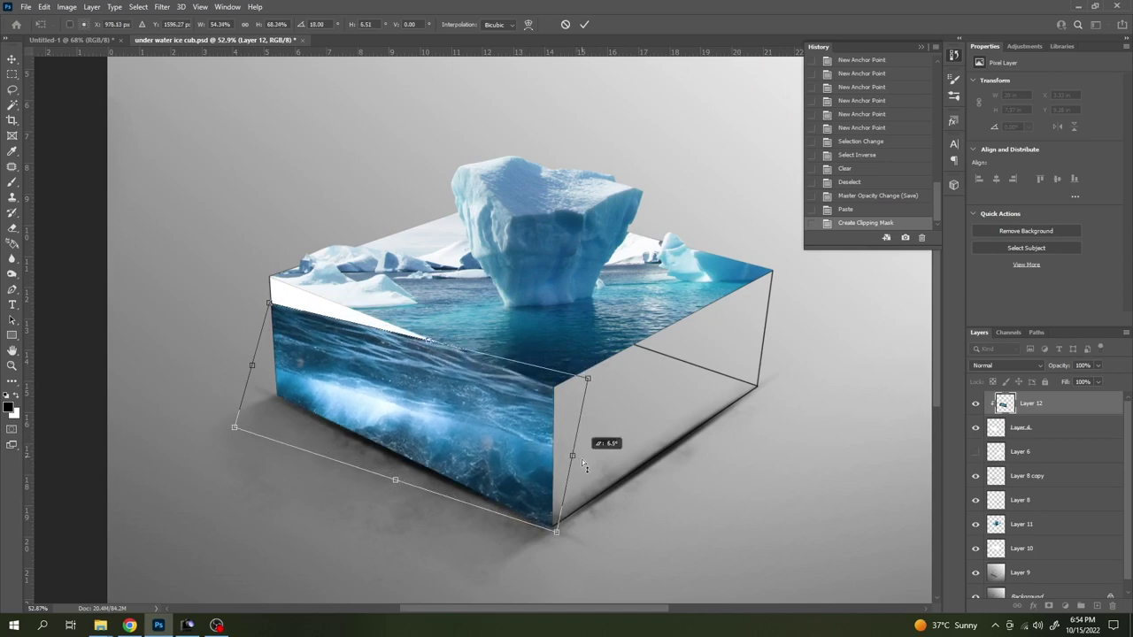
left_click_drag(255, 364, 255, 342)
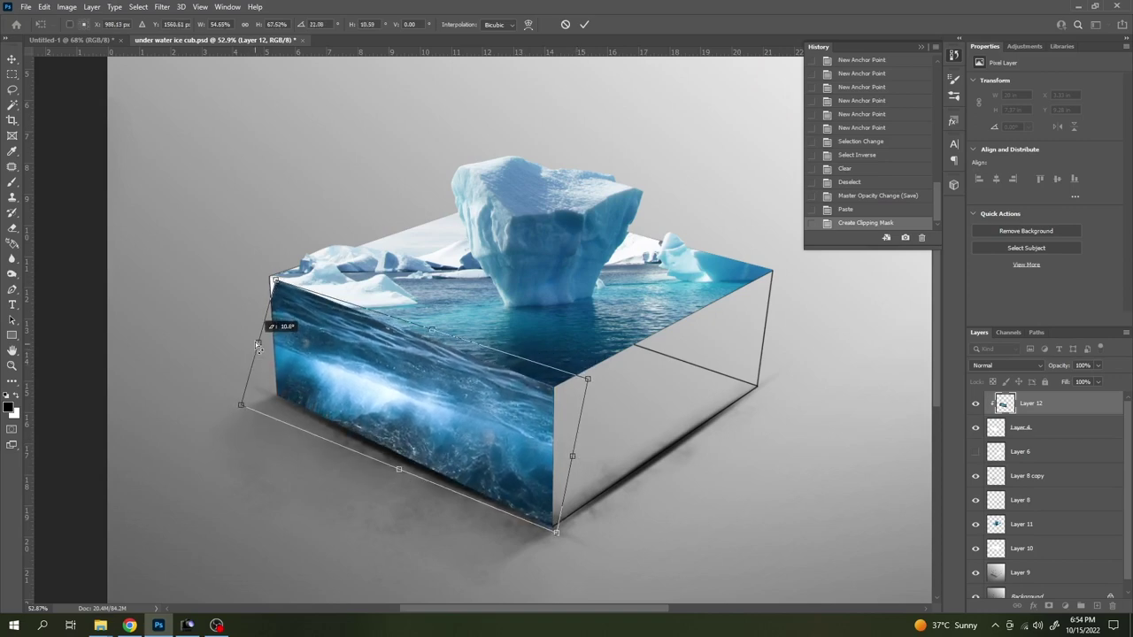
left_click_drag(276, 281, 276, 274)
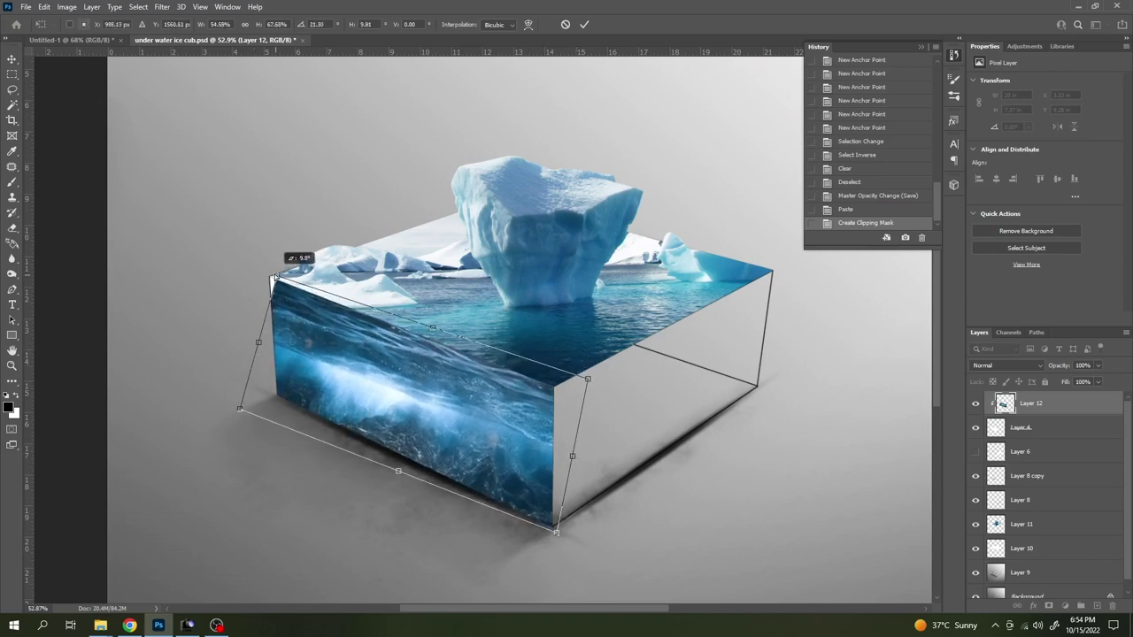
left_click_drag(478, 368, 474, 364)
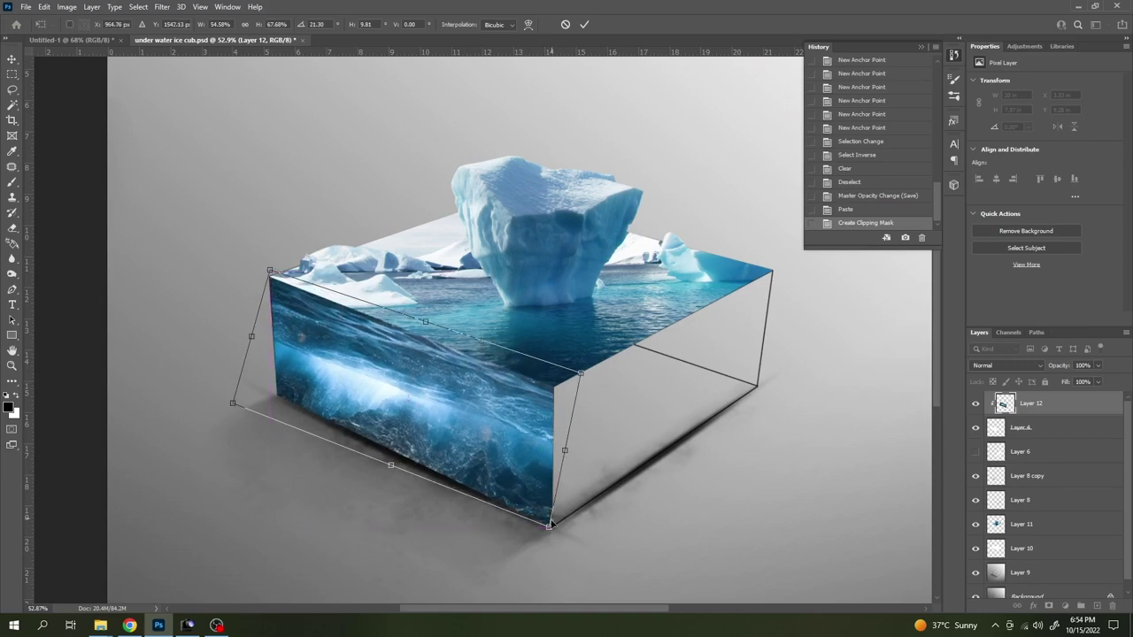
left_click_drag(548, 529, 554, 529)
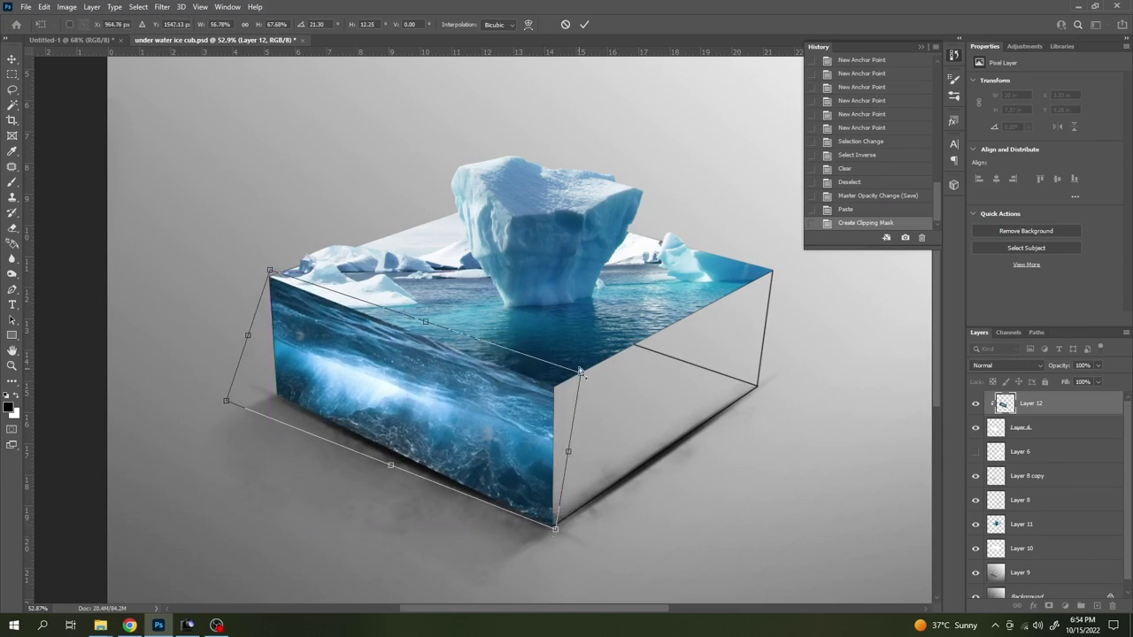
- Fine-tune the corners and position until the image covers the whole left face
left_click_drag(581, 376, 599, 329)
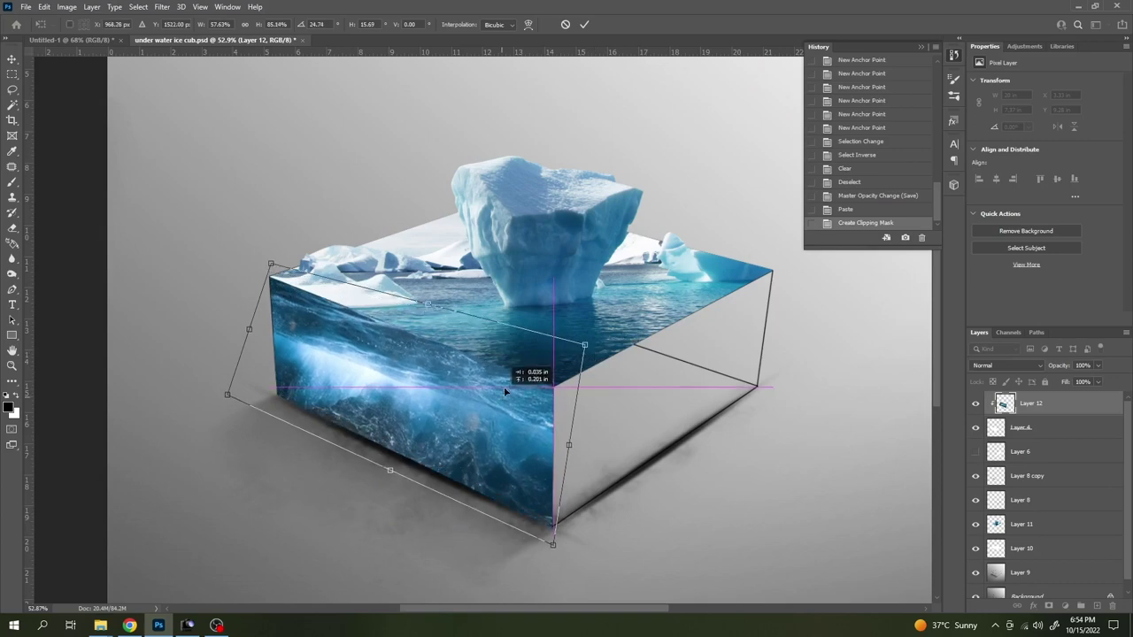
left_click_drag(504, 386, 515, 373)
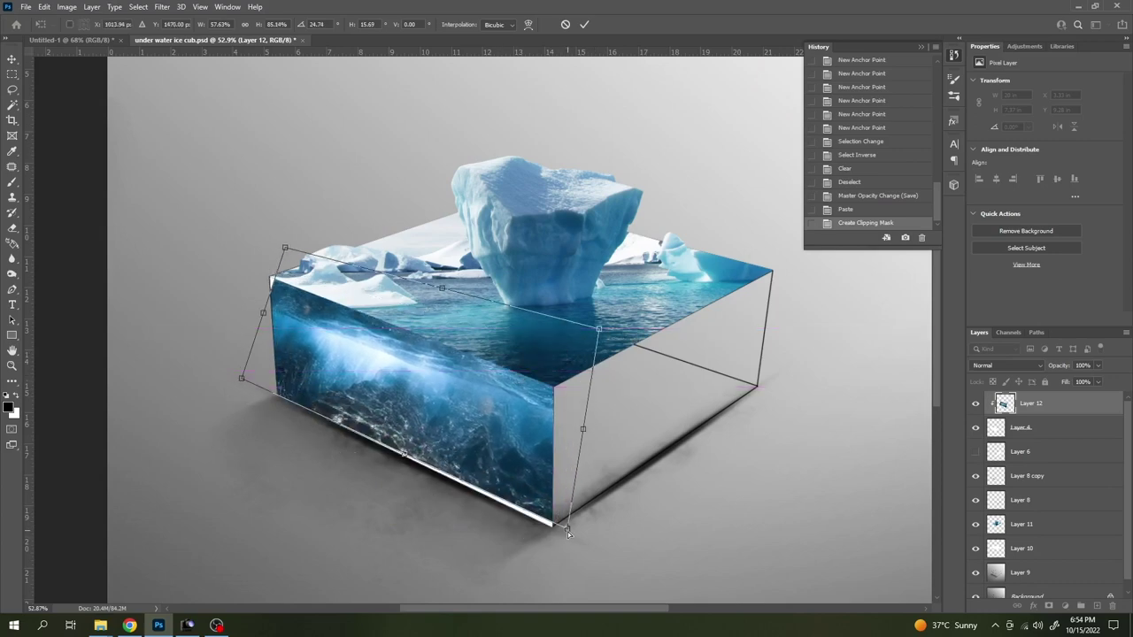
left_click_drag(567, 531, 583, 550)
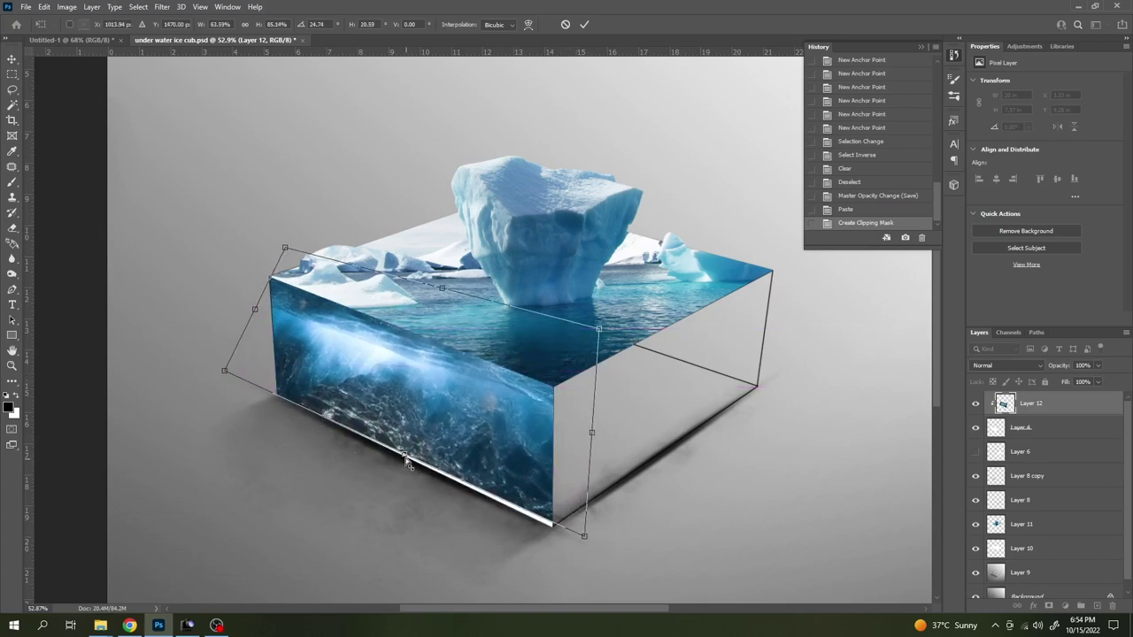
left_click_drag(404, 464, 402, 465)
left_click_drag(584, 537, 582, 541)
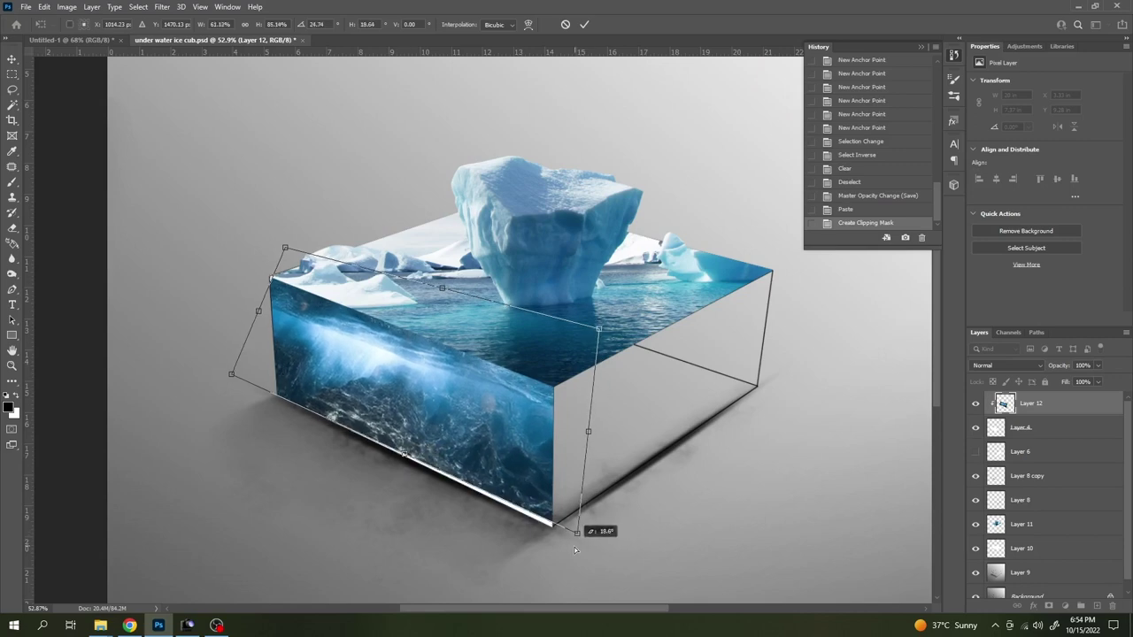
left_click_drag(472, 377, 466, 390)
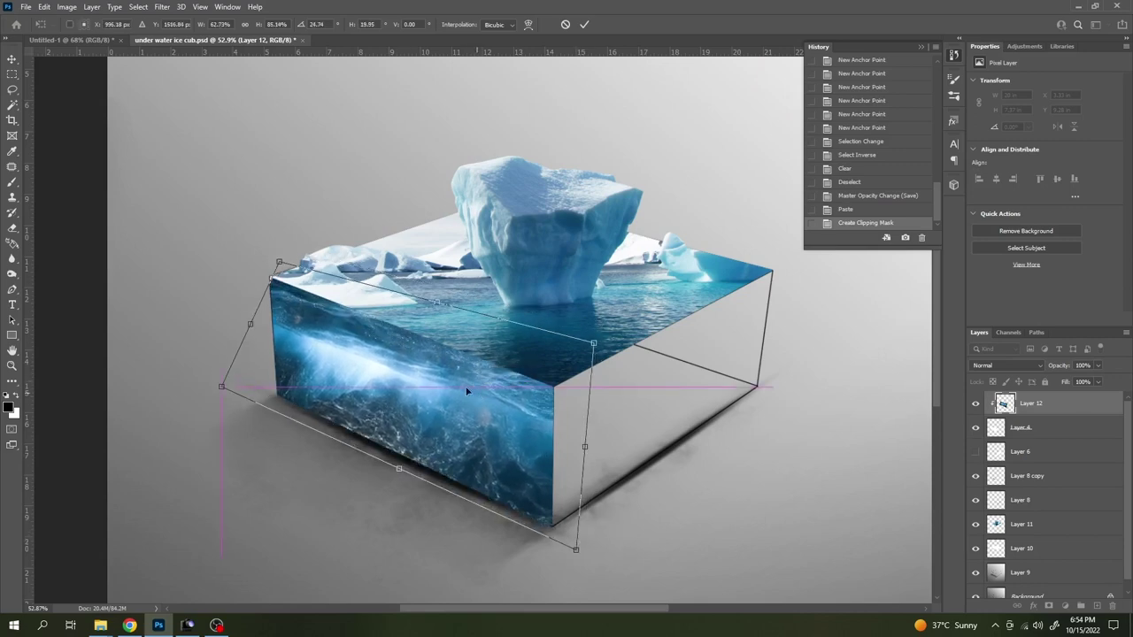
left_click_drag(280, 264, 273, 251)
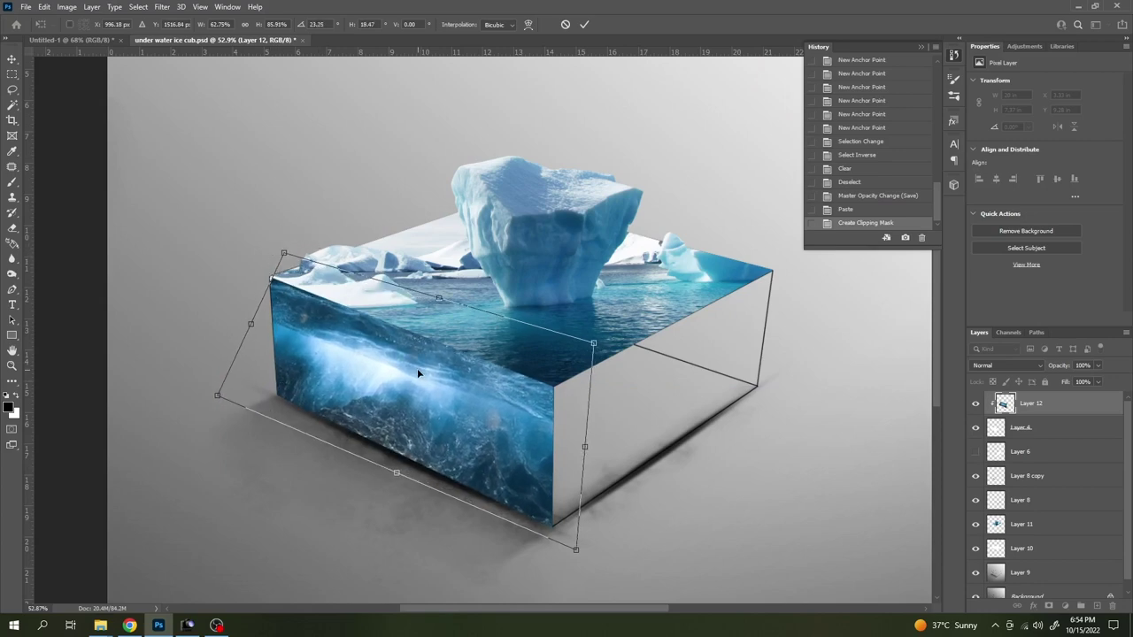
- Commit the reshaped underwater image, then enlarge it to about 111% and rotate it about 2.8°
key("Return")
scroll(460, 331, "down", 2)
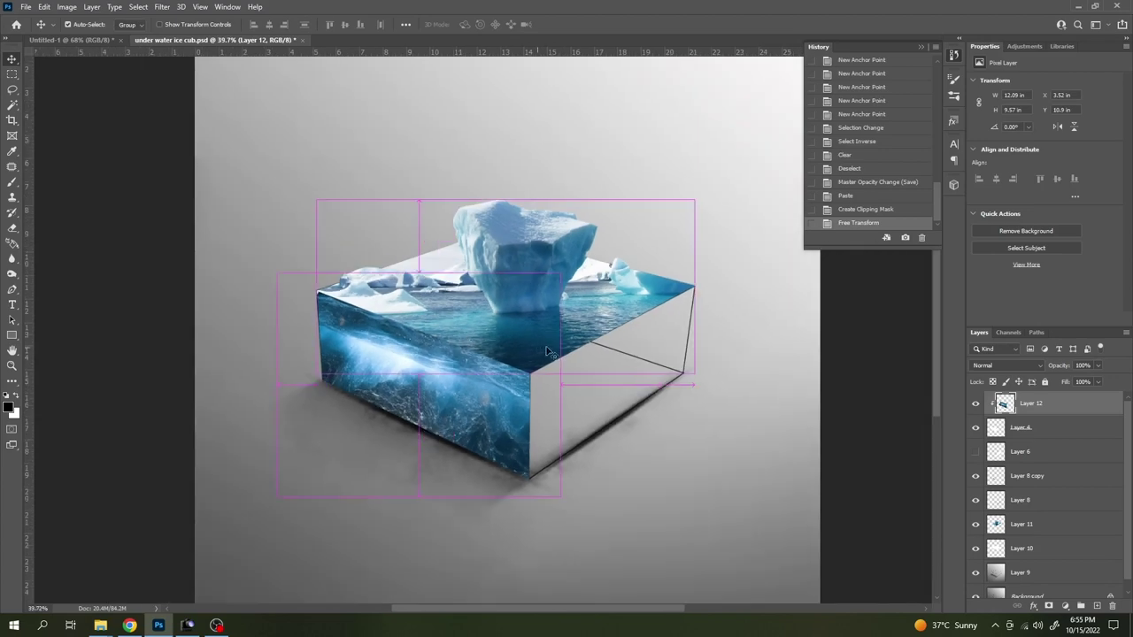
key("ctrl+t")
left_click_drag(557, 264, 592, 246)
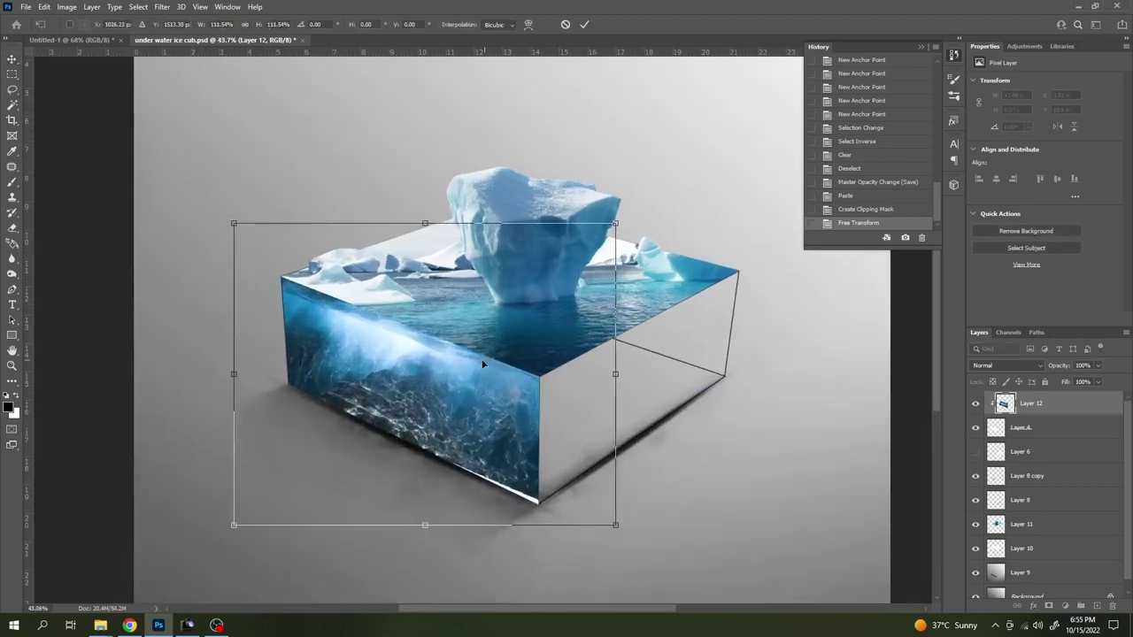
scroll(481, 354, "up", 2)
left_click_drag(654, 520, 699, 530)
scroll(409, 373, "down", 1)
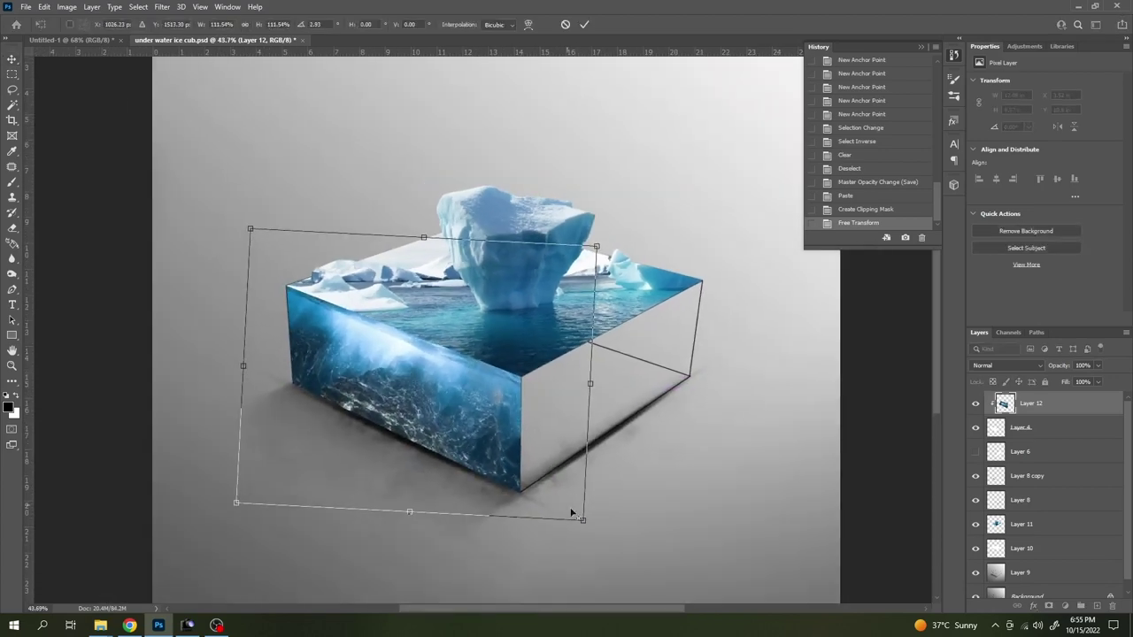
- Enlarge the underwater image to about 131%, position it over the front-left face, and apply
left_click_drag(584, 522, 605, 535)
left_click_drag(488, 439, 482, 431)
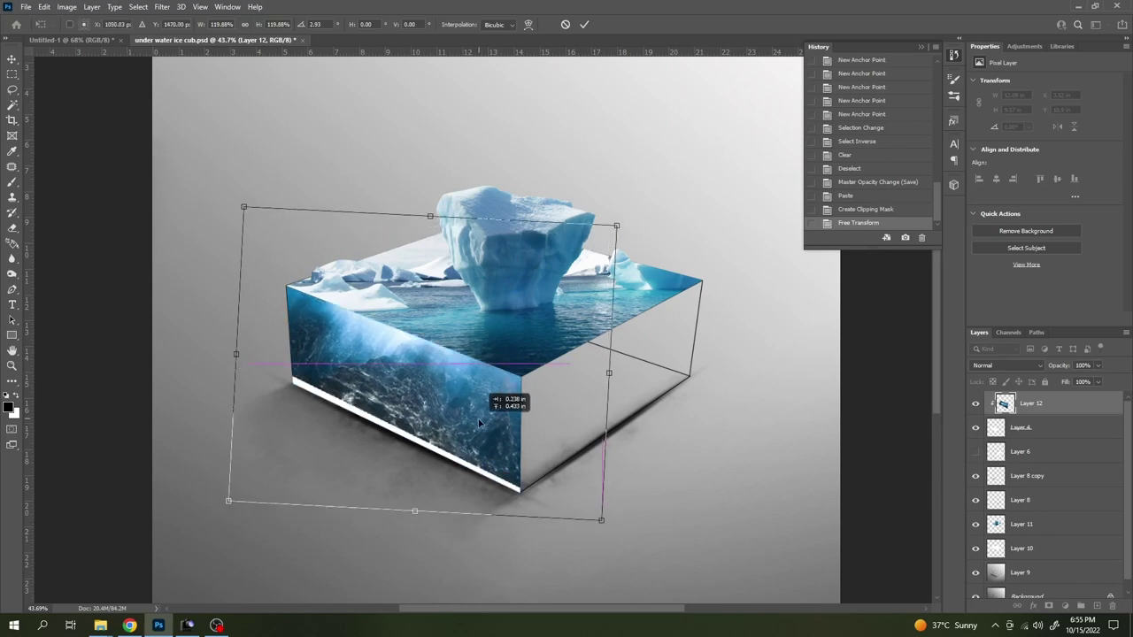
scroll(528, 474, "down", 2)
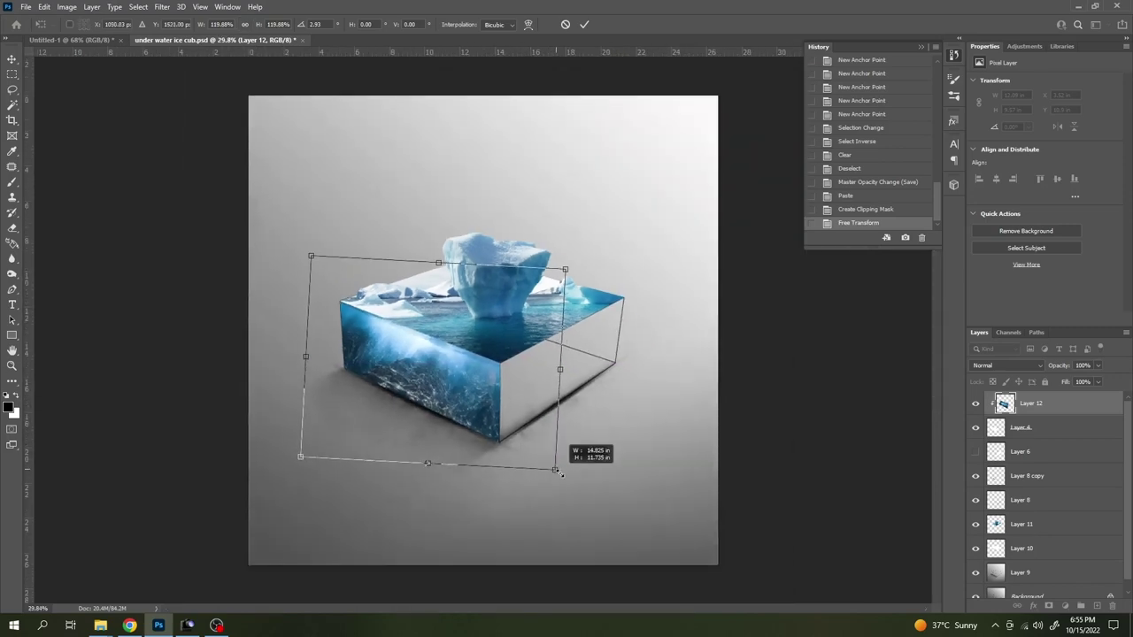
left_click_drag(552, 467, 571, 478)
scroll(464, 405, "up", 3)
scroll(463, 404, "up", 2)
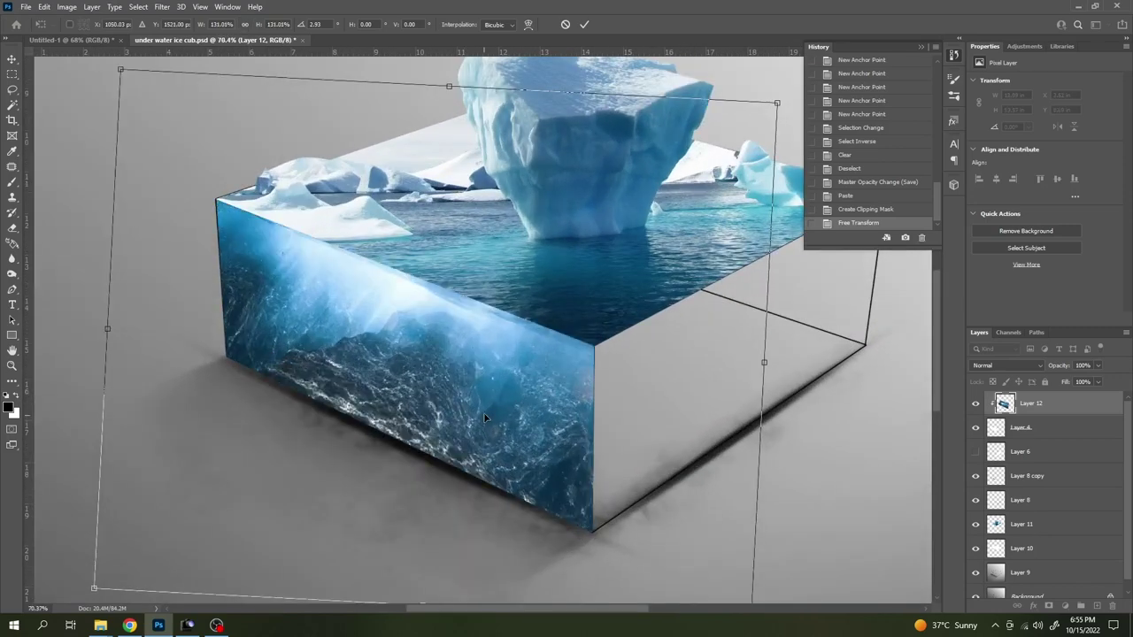
left_click_drag(479, 420, 496, 409)
key("Return")
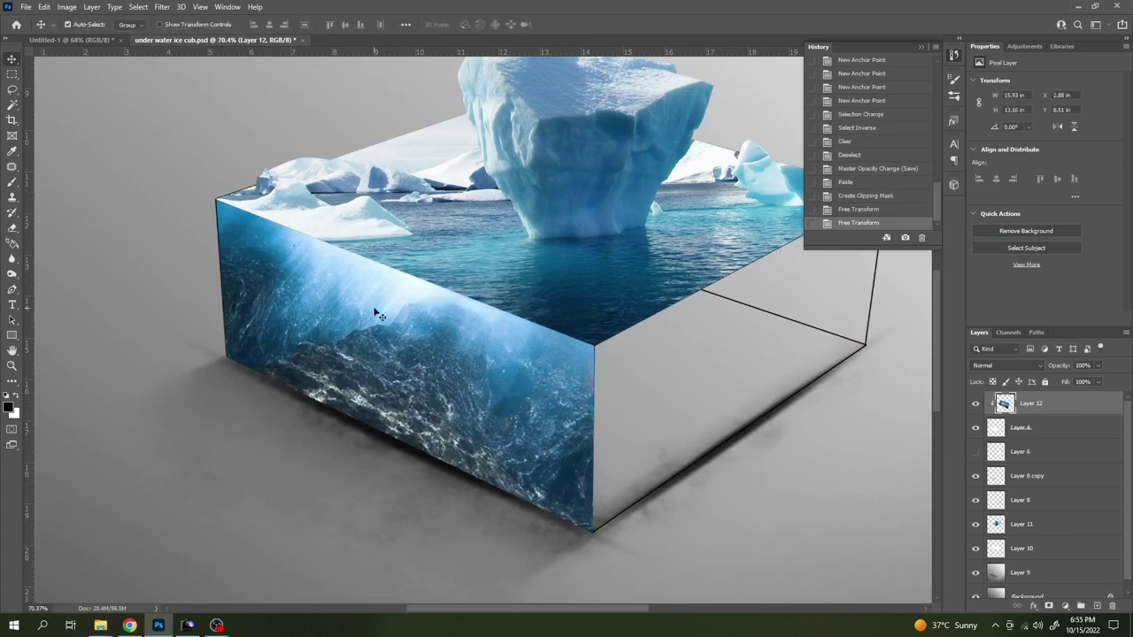
scroll(375, 314, "down", 2)
scroll(376, 314, "down", 2)
- Crop the canvas back to its bounds and switch to the Move tool
key("c")
key("Return")
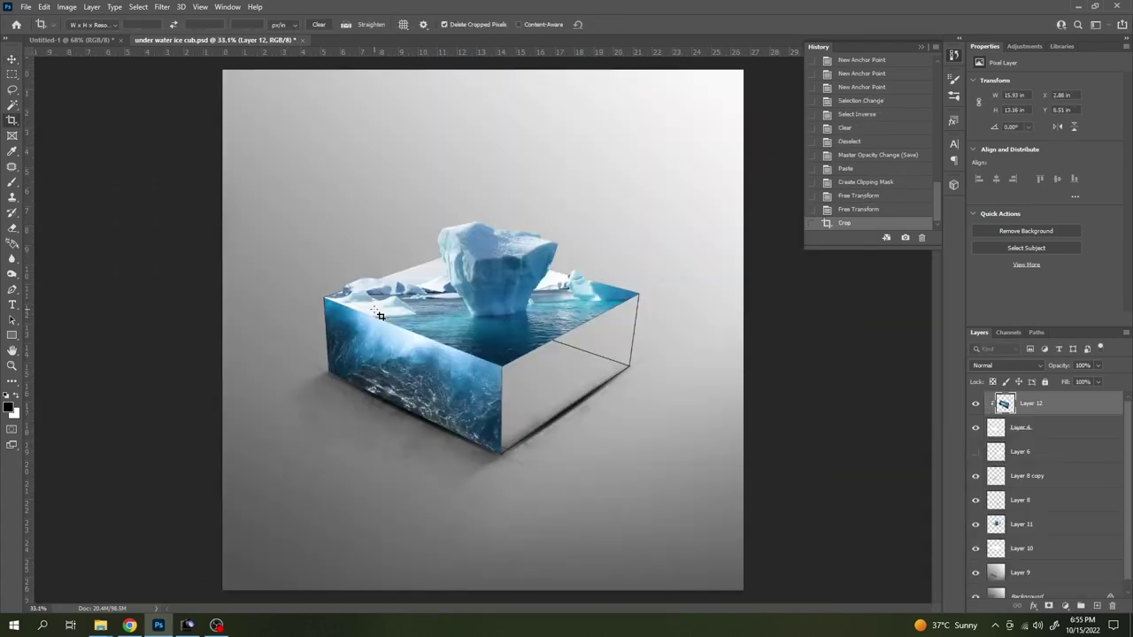
key("v")
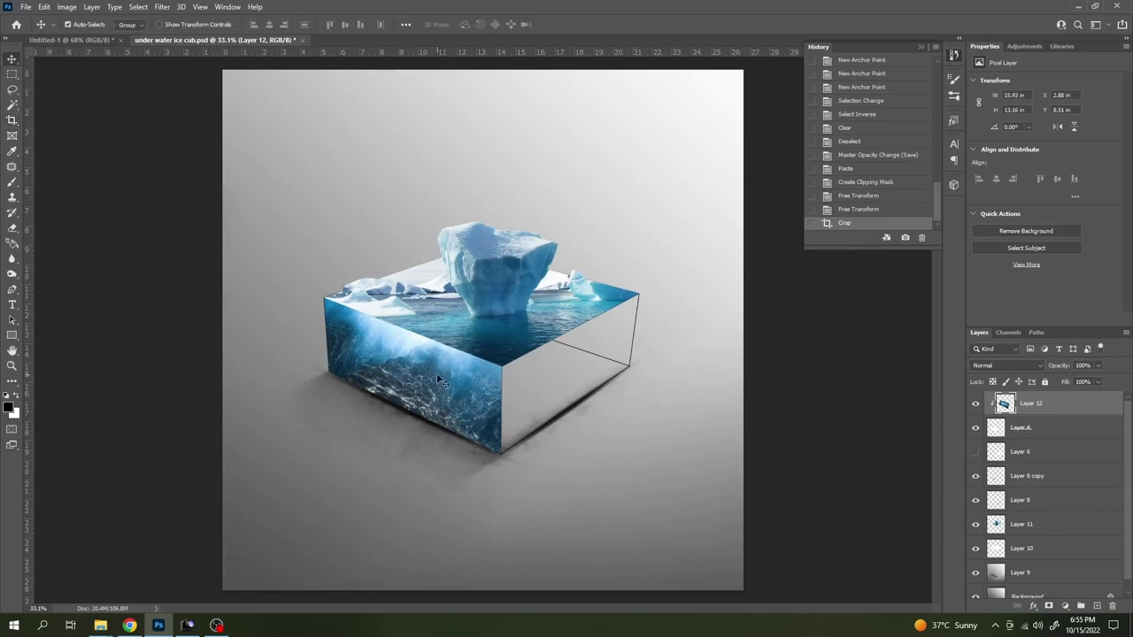
scroll(569, 371, "up", 3)
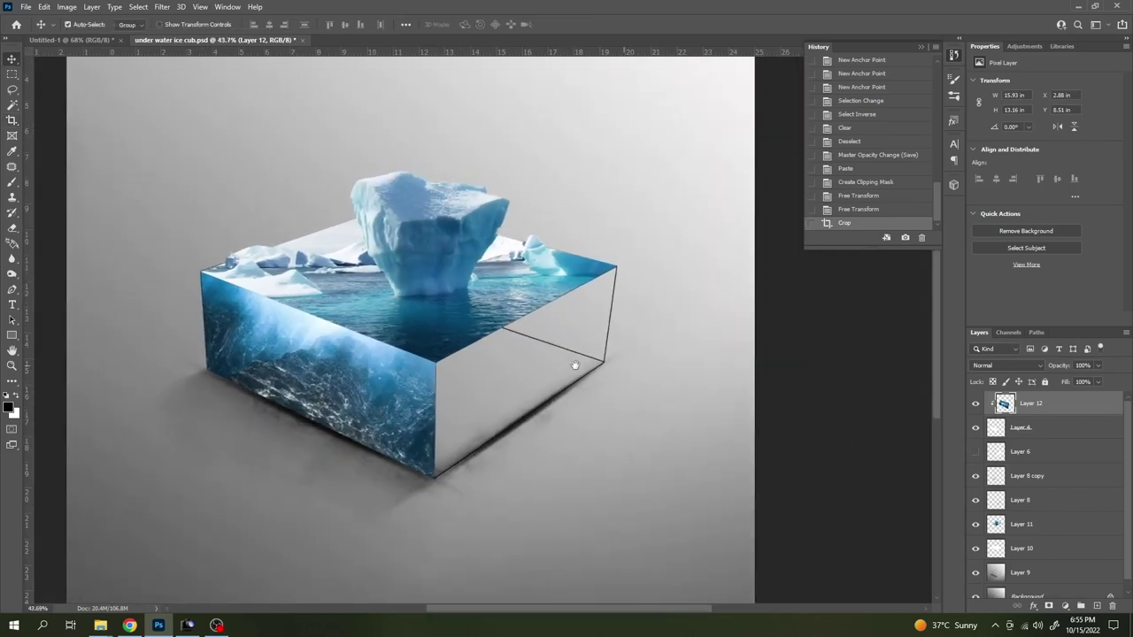
scroll(551, 351, "down", 1)
- Show and select Layer 6, the right side face, and paste the underwater image above it
right_click(551, 351)
right_click(343, 365)
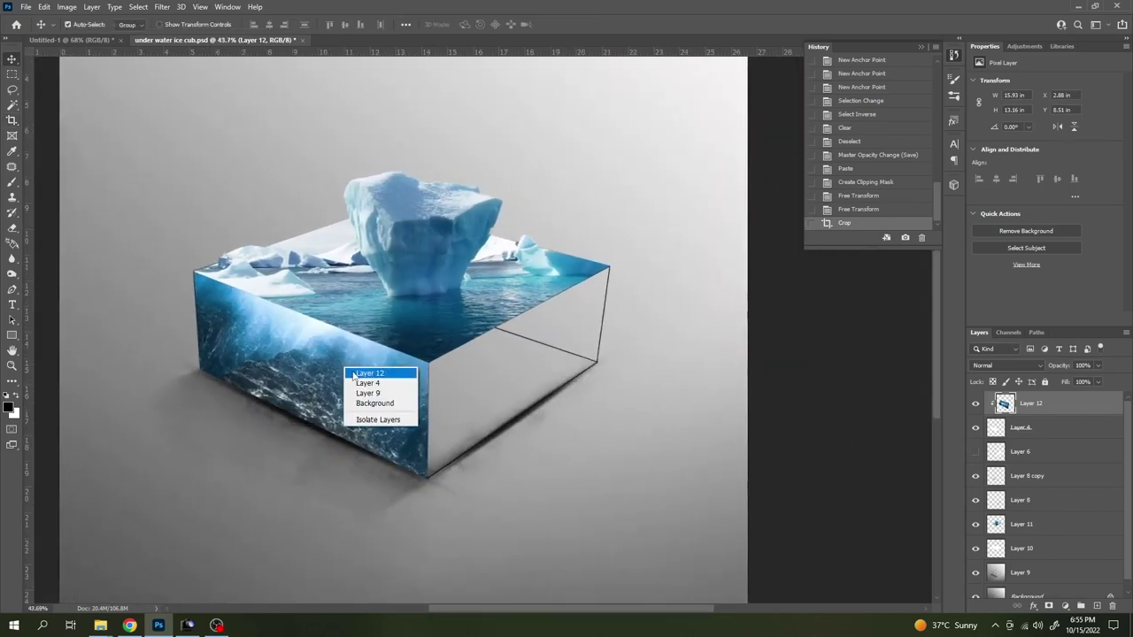
left_click(352, 369)
scroll(363, 377, "down", 3)
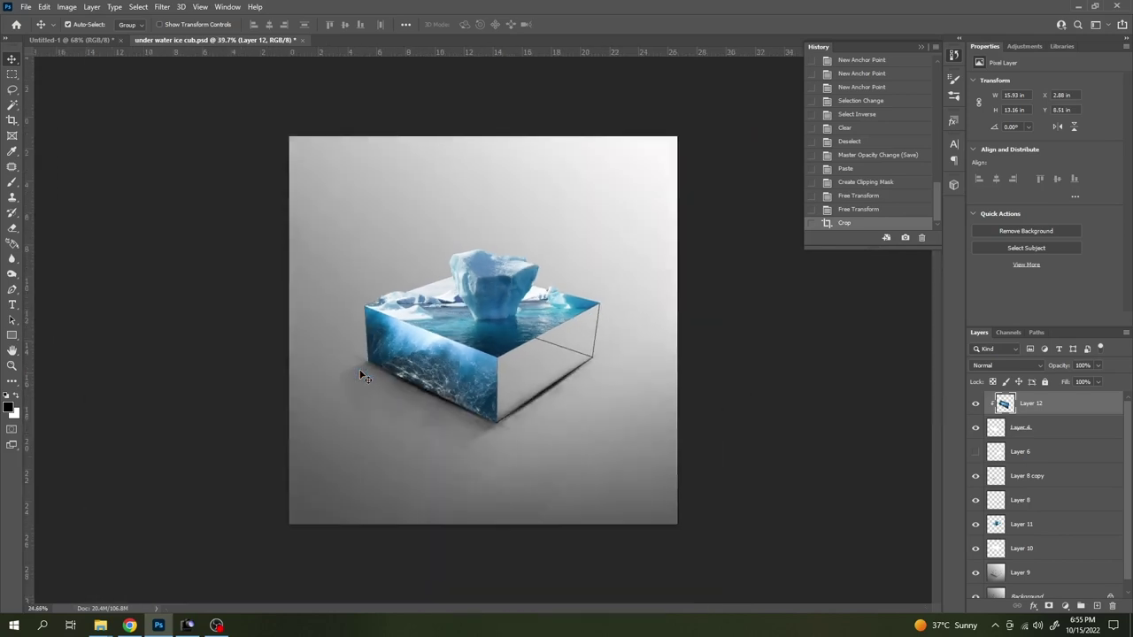
scroll(488, 358, "up", 1)
scroll(488, 358, "up", 1)
left_click(567, 367)
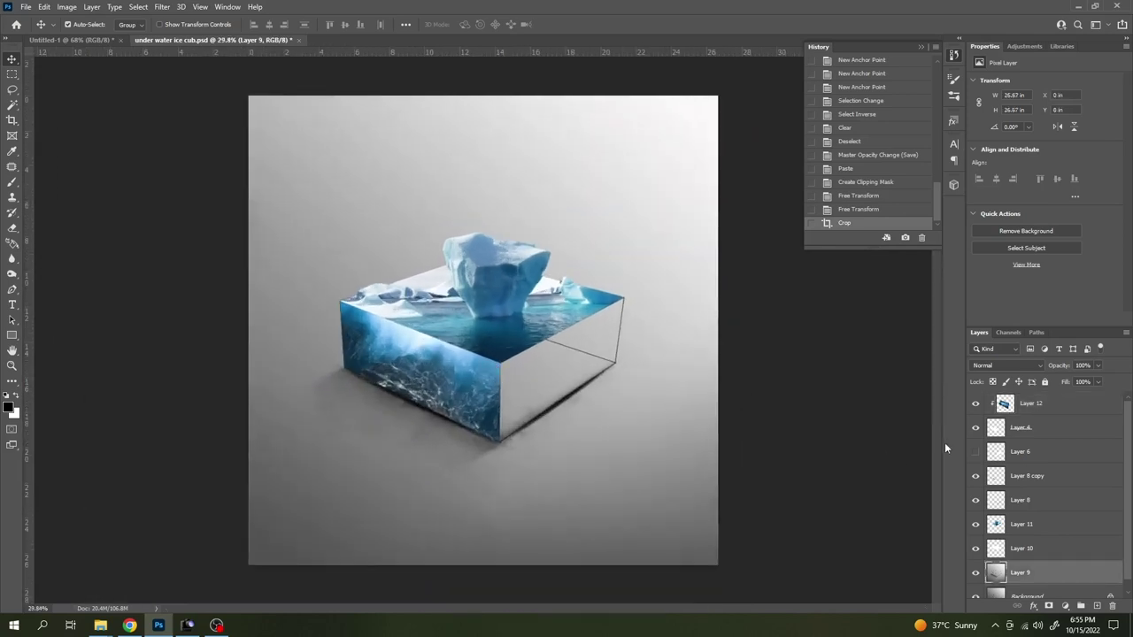
right_click(591, 363)
left_click(602, 368)
scroll(602, 369, "up", 2)
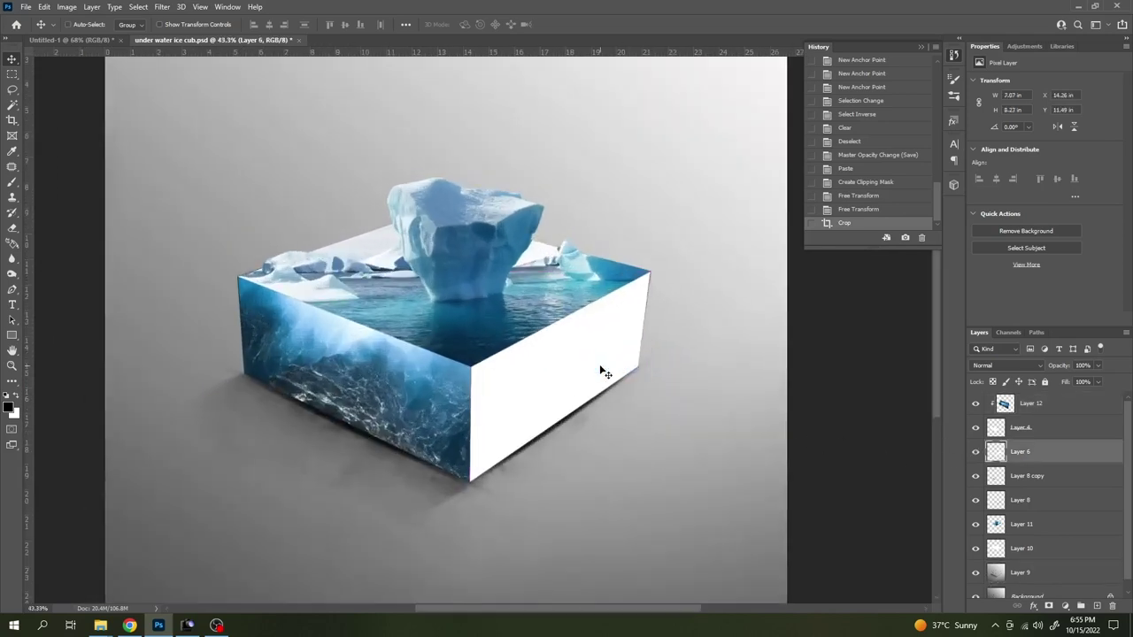
key("ctrl+v")
- Clip the pasted water image to the right face and begin a Perspective transform over the cube
scroll(599, 366, "down", 2)
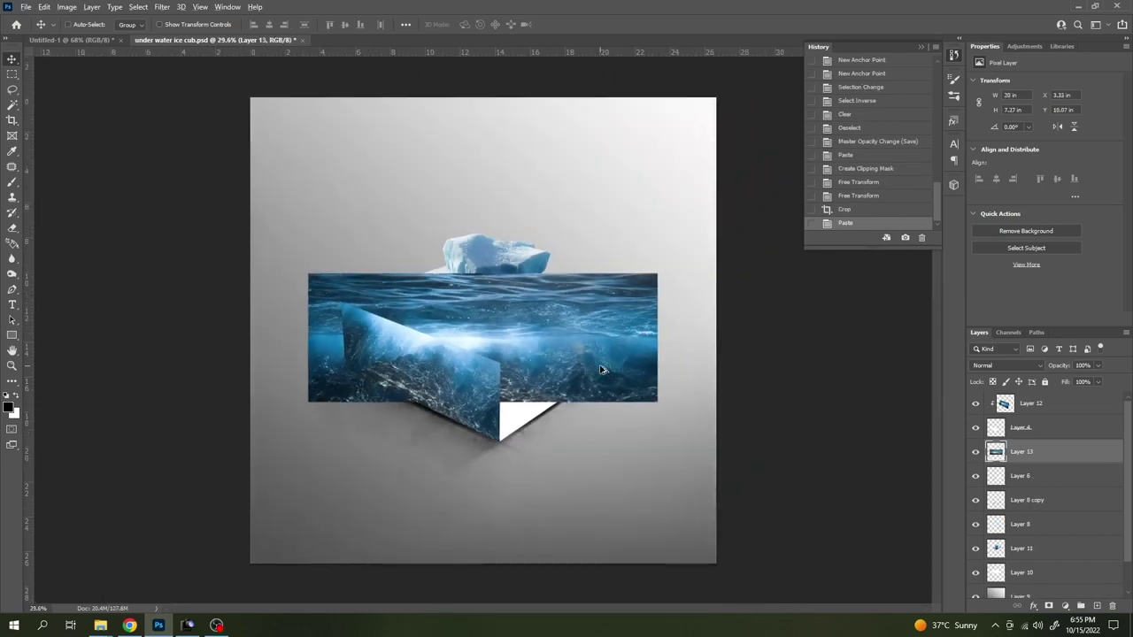
key("ctrl+alt+g")
key("ctrl+t")
left_click_drag(600, 369, 602, 396)
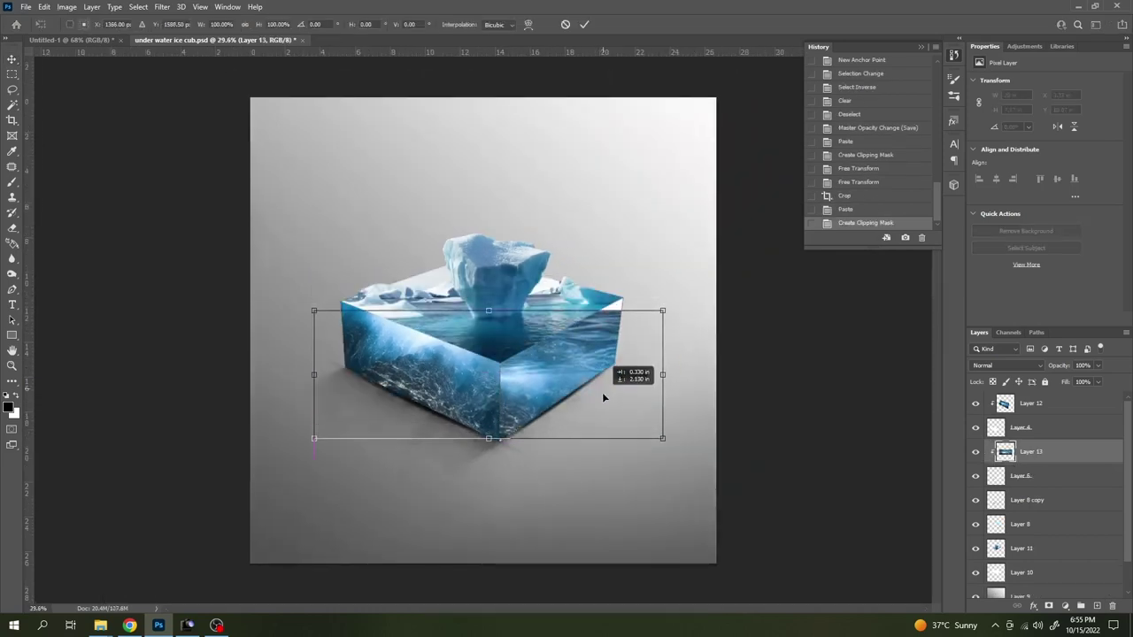
right_click(602, 358)
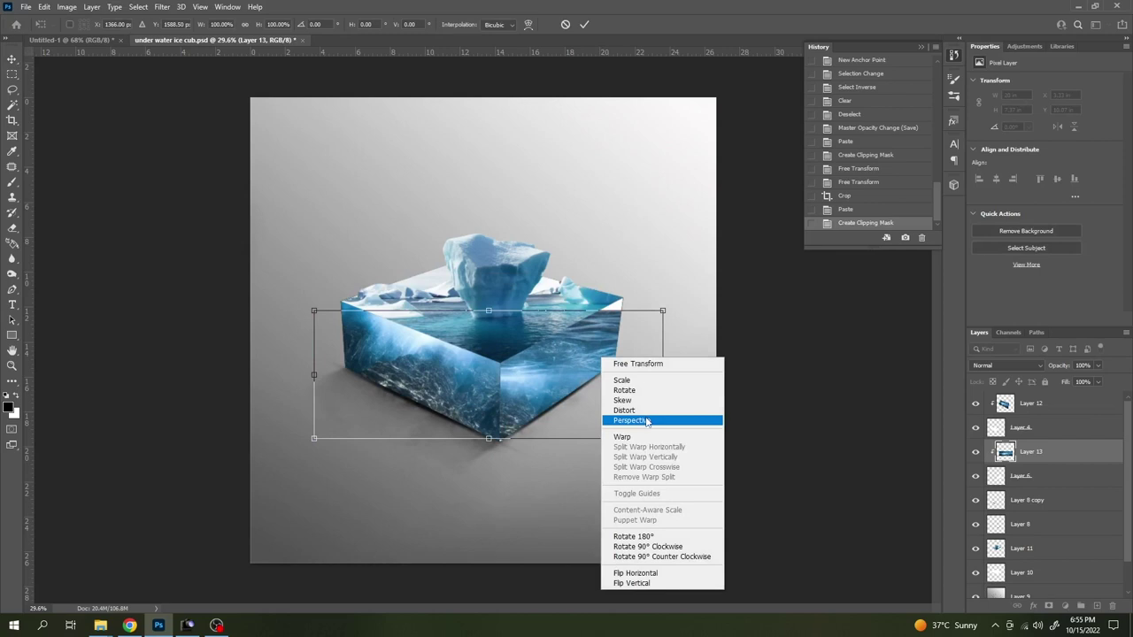
left_click(646, 421)
left_click_drag(317, 444, 348, 478)
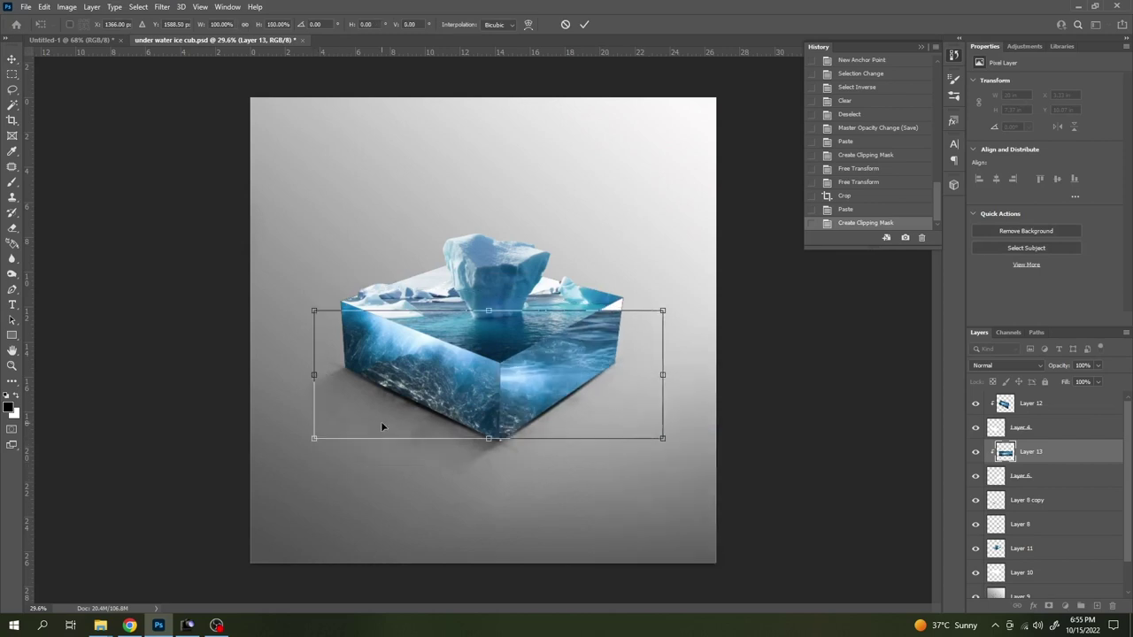
scroll(382, 423, "down", 1)
- Slant the image's left and right edges to follow the right face's perspective
left_click_drag(372, 440, 389, 471)
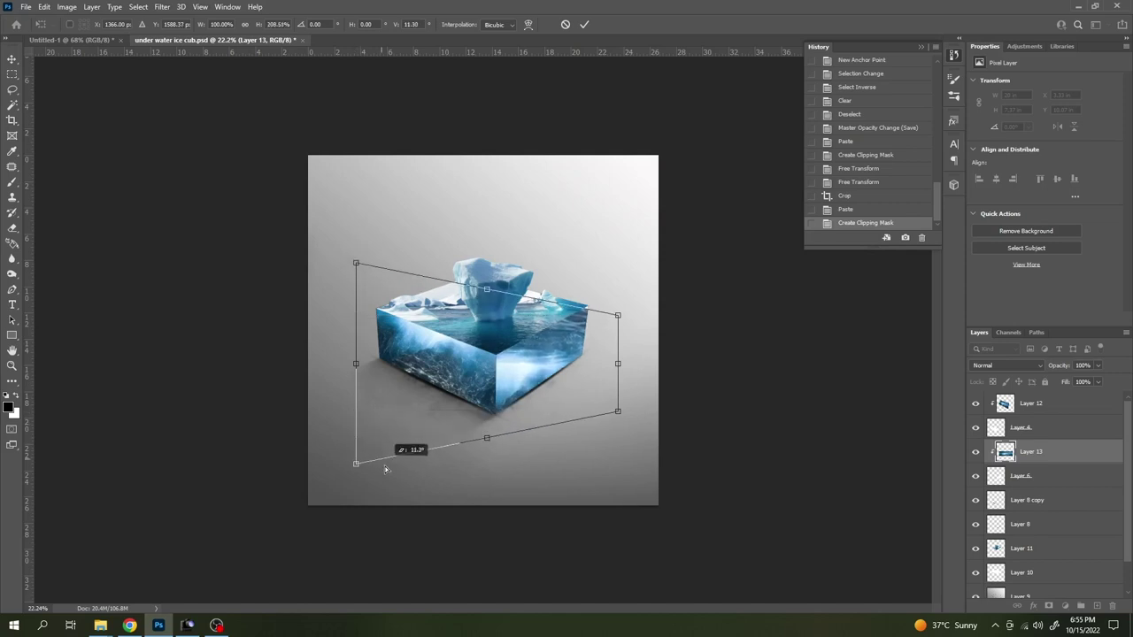
left_click_drag(359, 268, 358, 314)
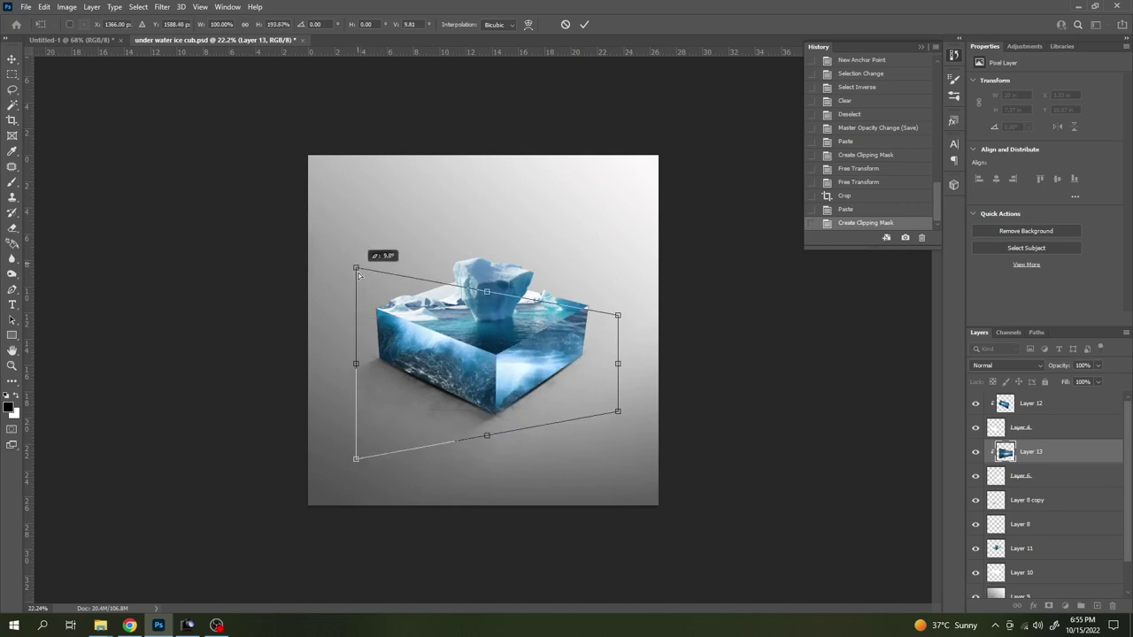
scroll(604, 339, "up", 1)
mouse_move(604, 339)
left_mouse_down()
mouse_move(630, 319)
mouse_move(686, 329)
left_mouse_up()
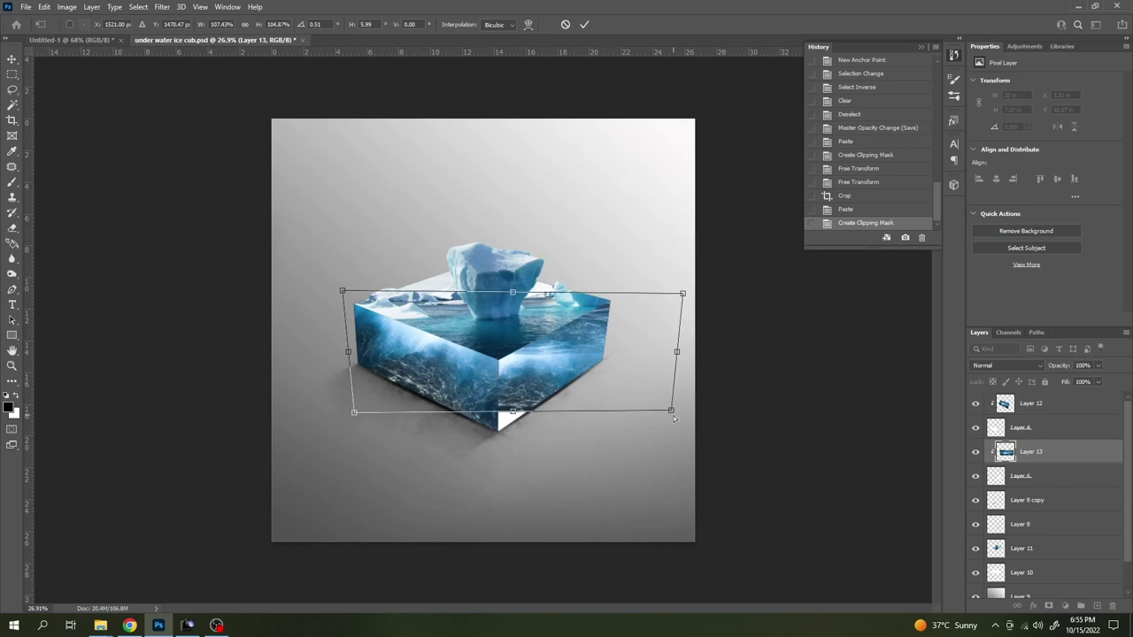
left_click_drag(674, 418, 652, 387)
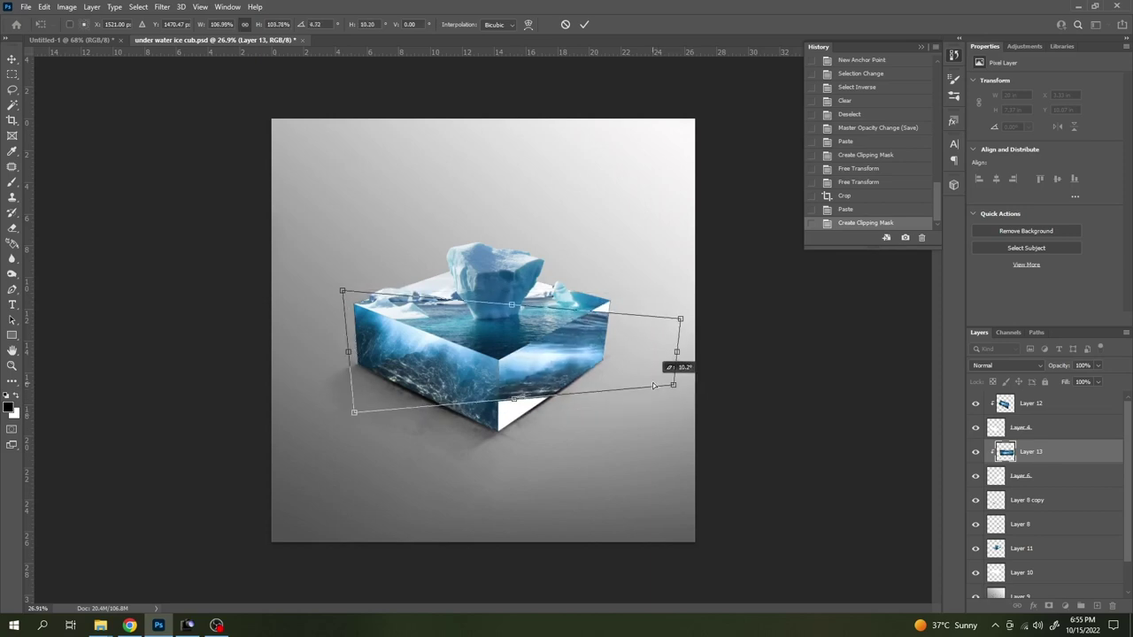
left_click_drag(652, 387, 655, 382)
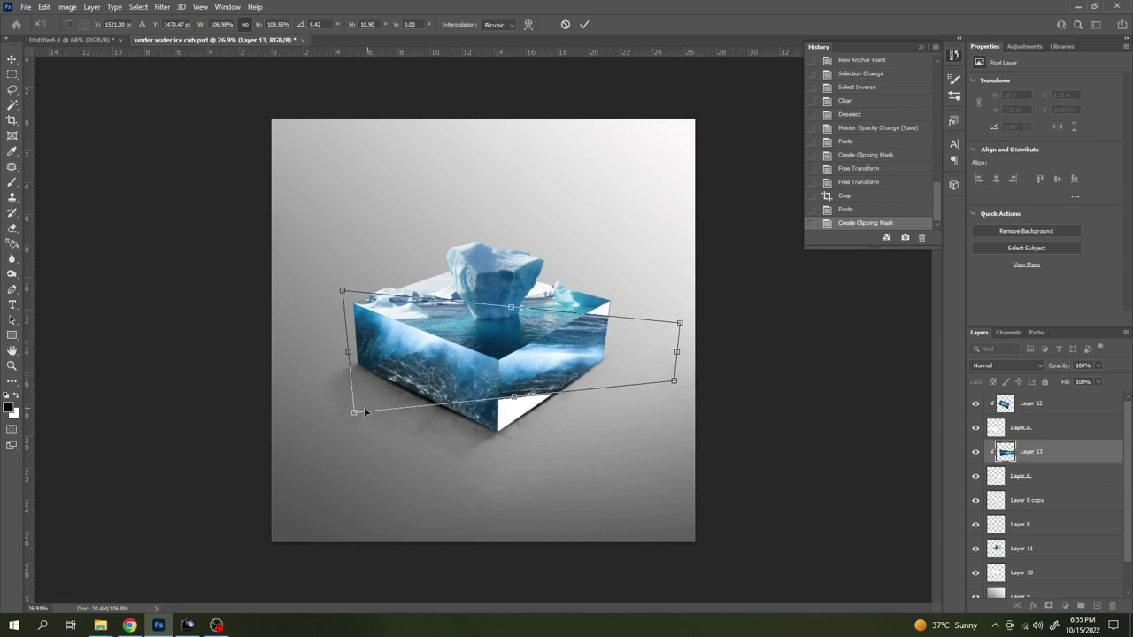
left_click_drag(349, 354, 354, 410)
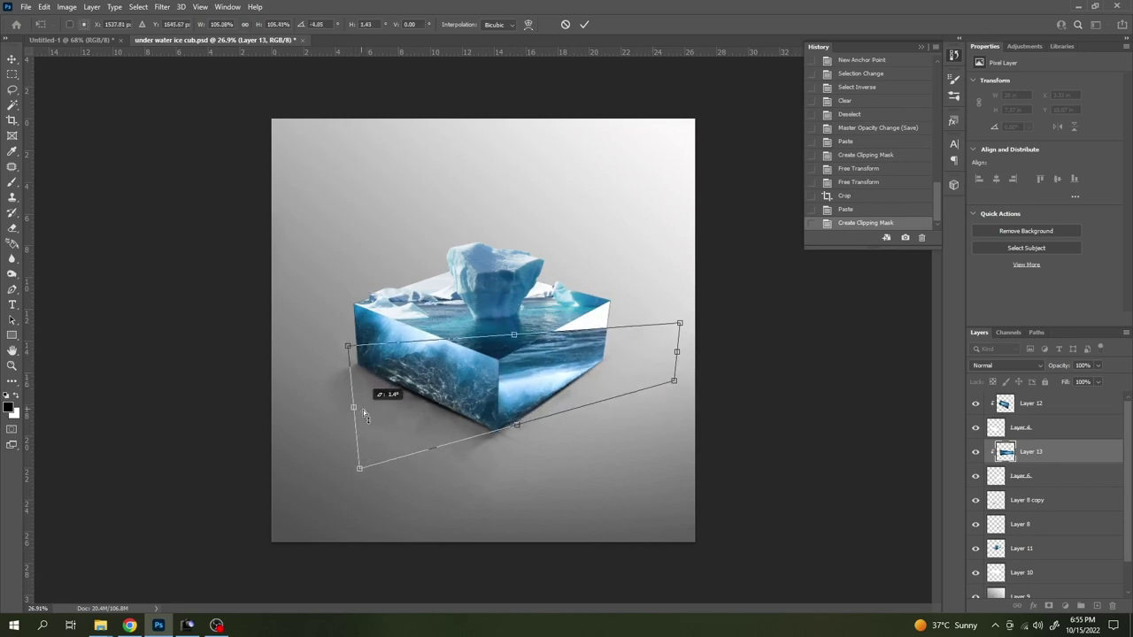
left_click_drag(682, 360, 688, 320)
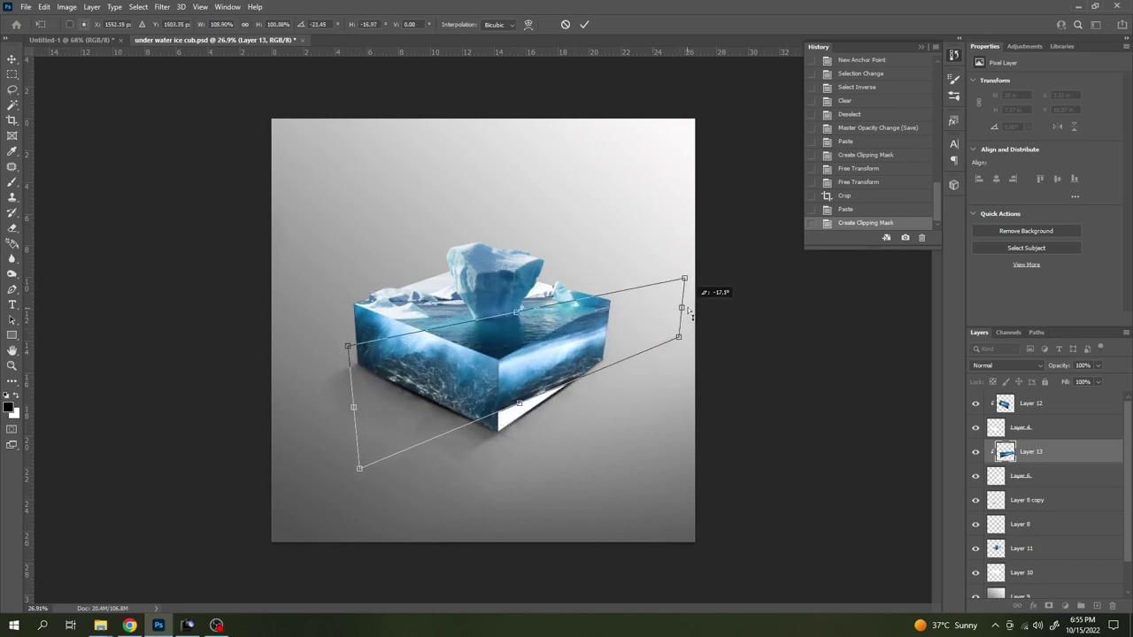
left_click_drag(355, 409, 375, 452)
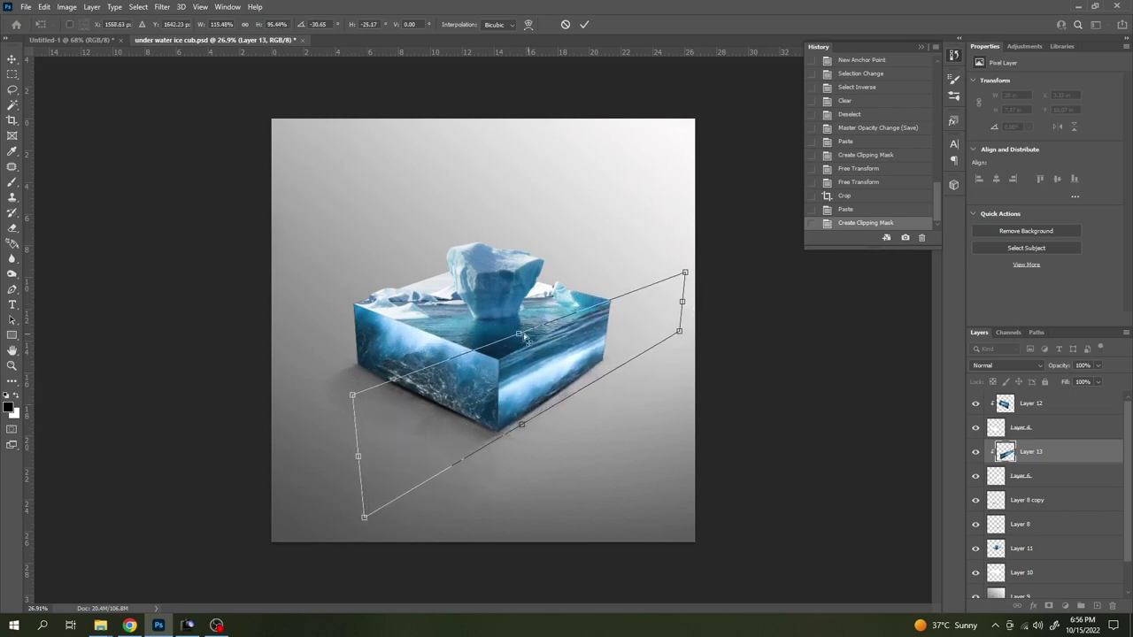
- Reposition the image and adjust its corners so it lines up with the right face
left_click_drag(522, 340, 554, 333)
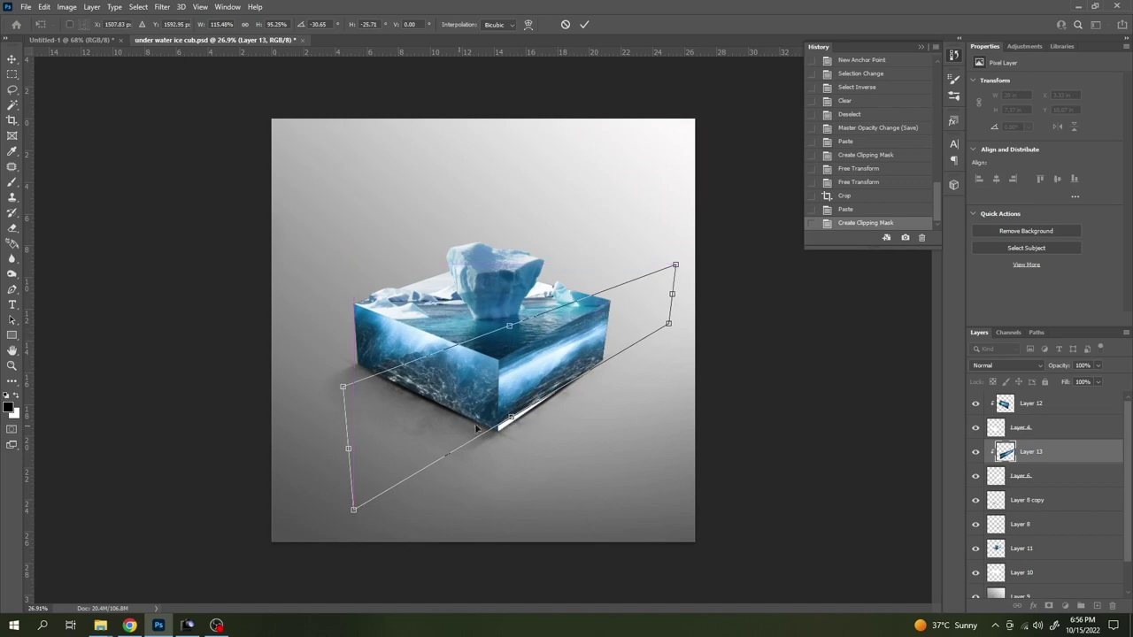
left_click_drag(675, 265, 677, 242)
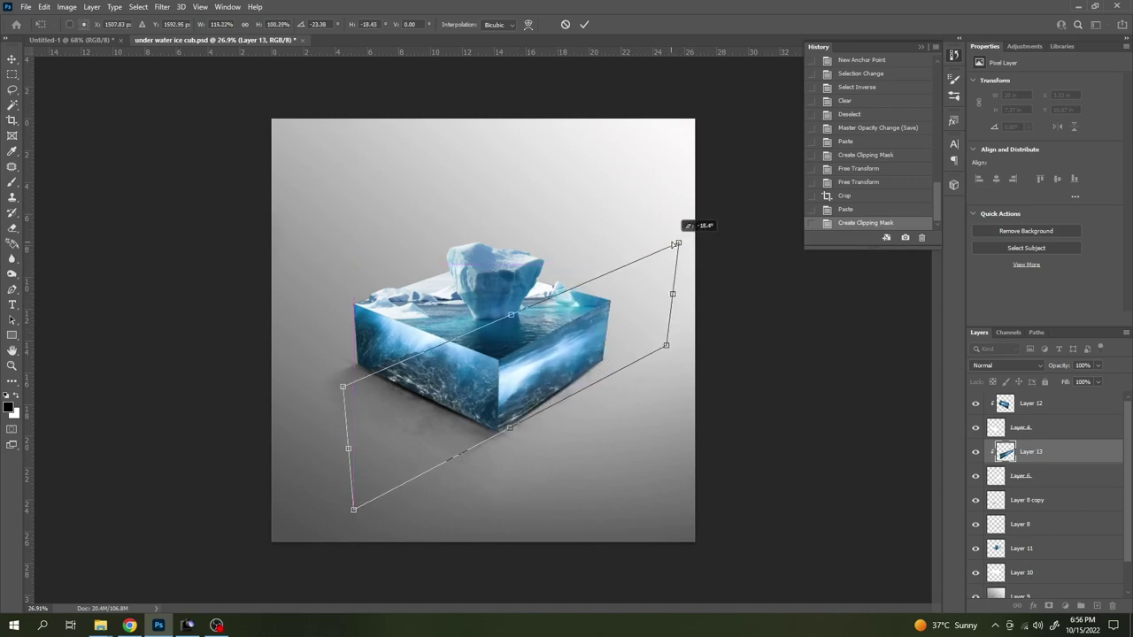
left_click_drag(589, 327, 670, 290)
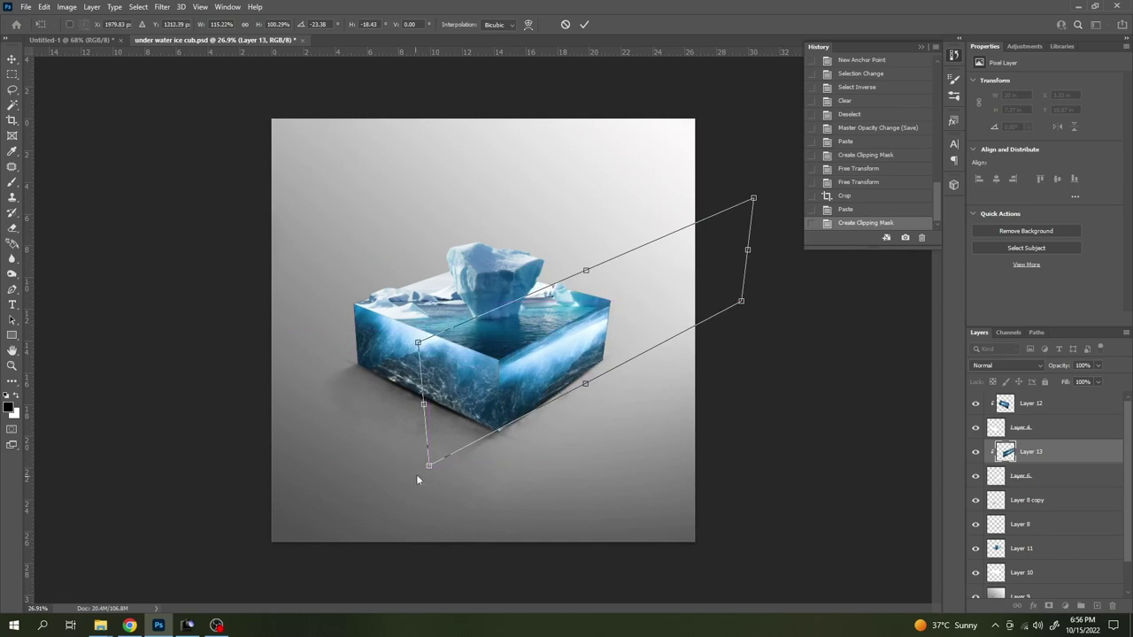
left_click_drag(429, 471, 435, 497)
scroll(625, 322, "up", 2)
scroll(625, 321, "up", 1)
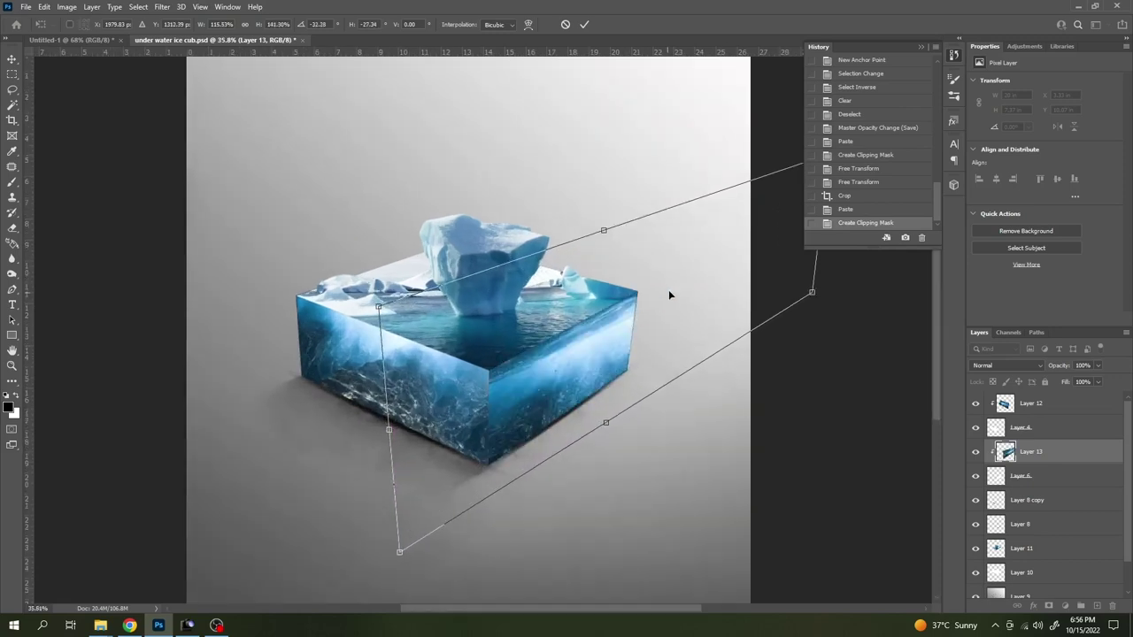
mouse_move(668, 289)
left_mouse_down()
mouse_move(633, 294)
mouse_move(567, 331)
mouse_move(496, 329)
mouse_move(549, 336)
mouse_move(649, 308)
mouse_move(664, 291)
left_mouse_up()
- Apply the water transform and make Layer 11 the active layer
key("Return")
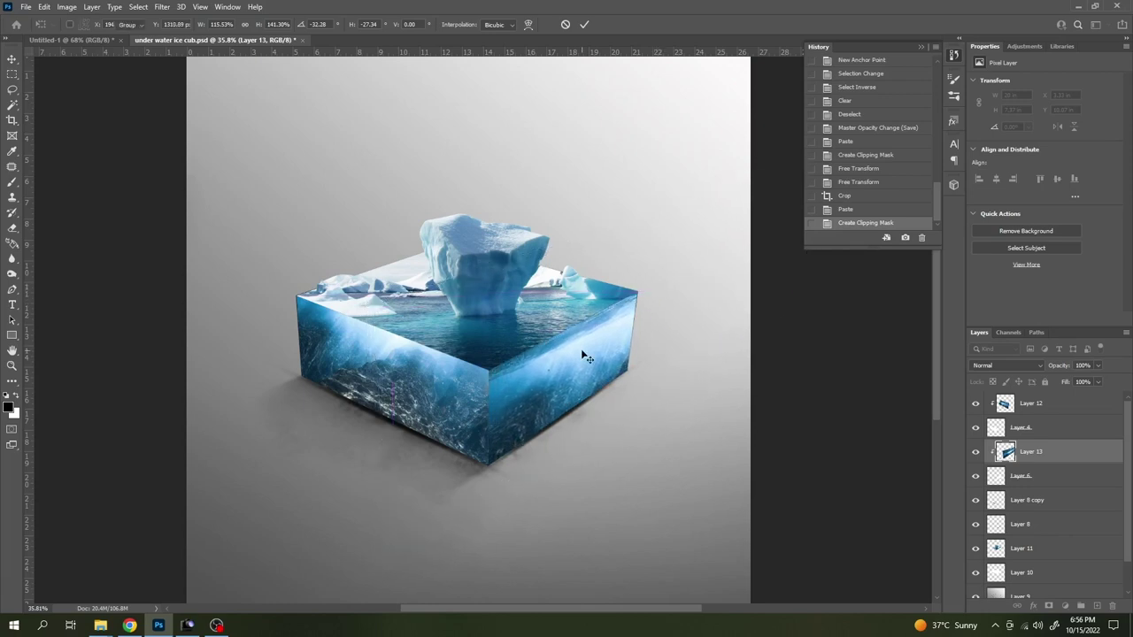
scroll(478, 396, "up", 3)
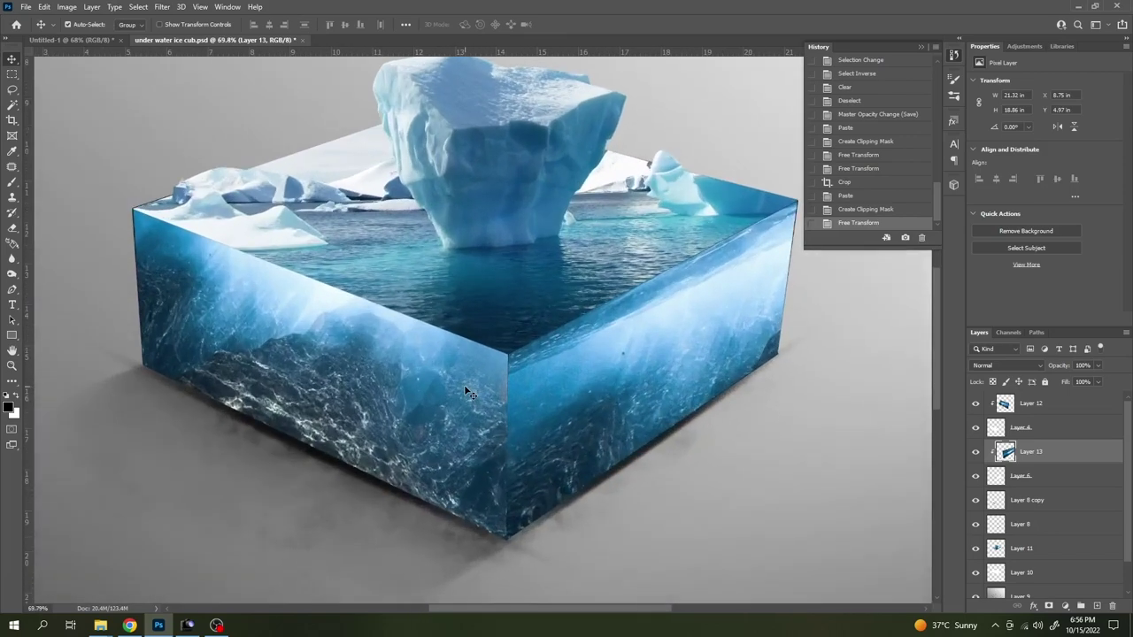
scroll(468, 392, "down", 2)
left_click_drag(321, 370, 361, 369)
left_click_drag(500, 375, 487, 376)
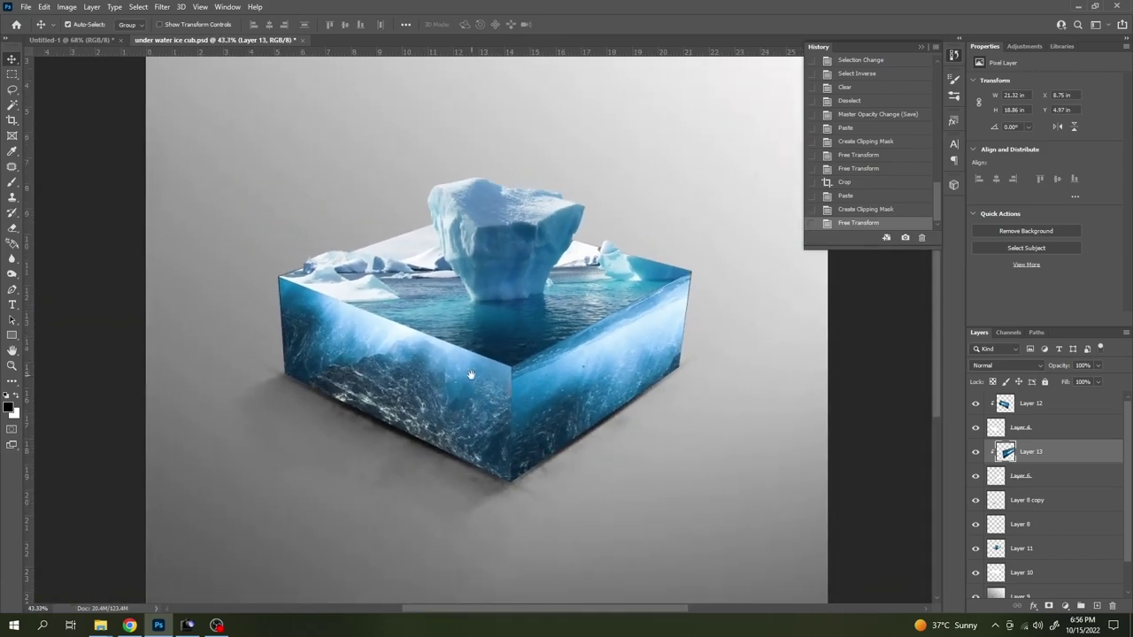
scroll(489, 300, "down", 2)
scroll(488, 300, "up", 3)
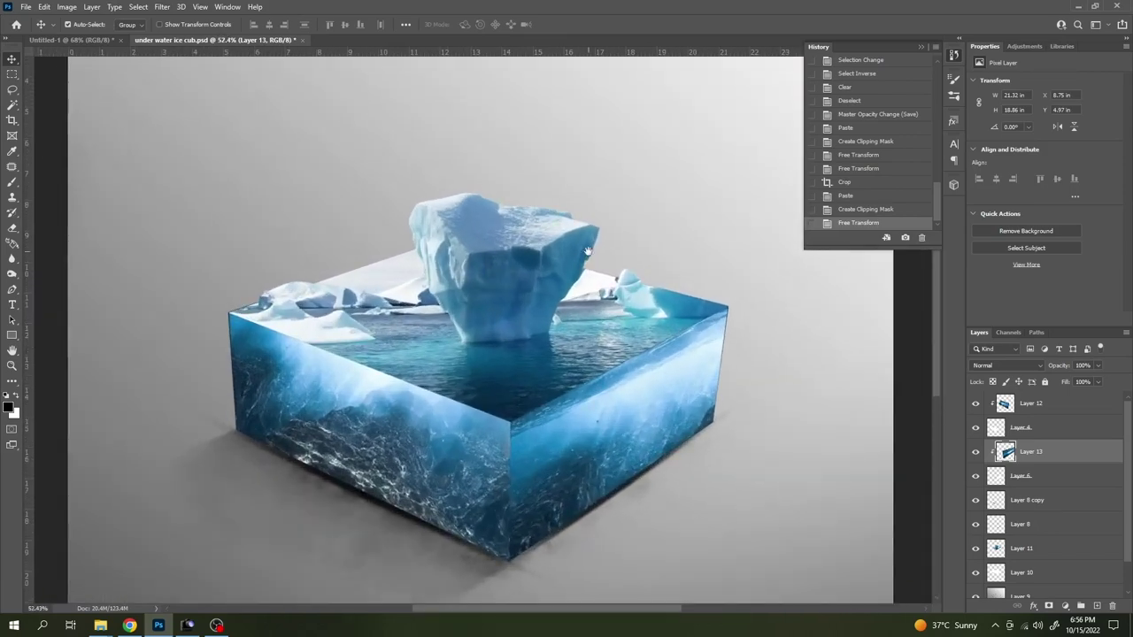
left_click_drag(586, 252, 577, 297)
right_click(514, 291)
left_click(531, 298)
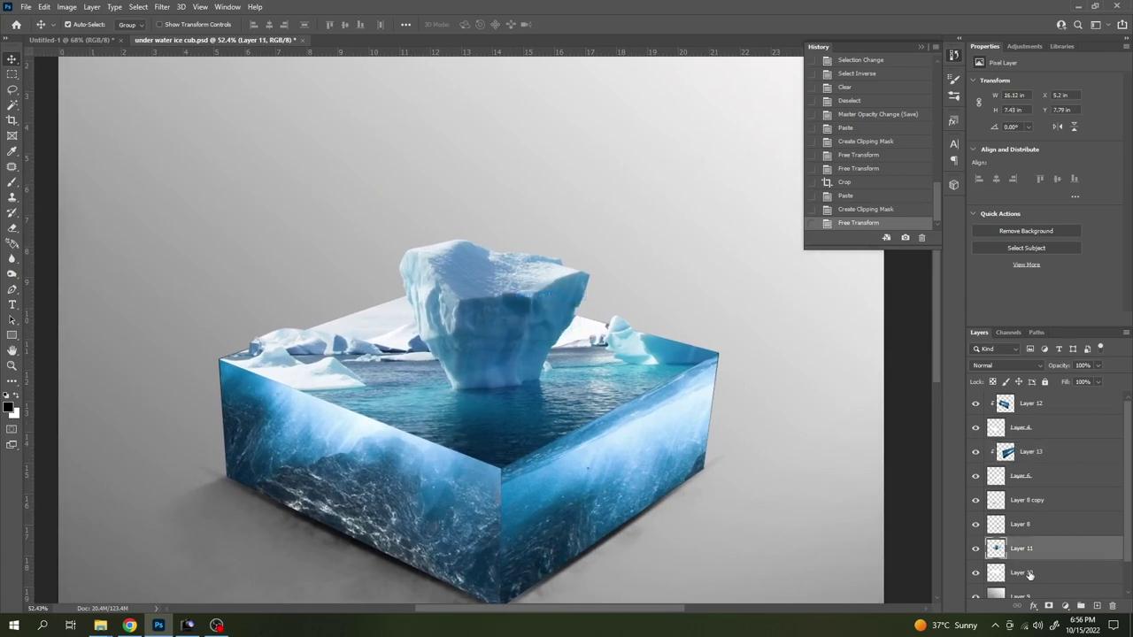
- Blur the hard edges of the iceberg and slab top against the grey backdrop
left_click(11, 261)
scroll(657, 308, "up", 3)
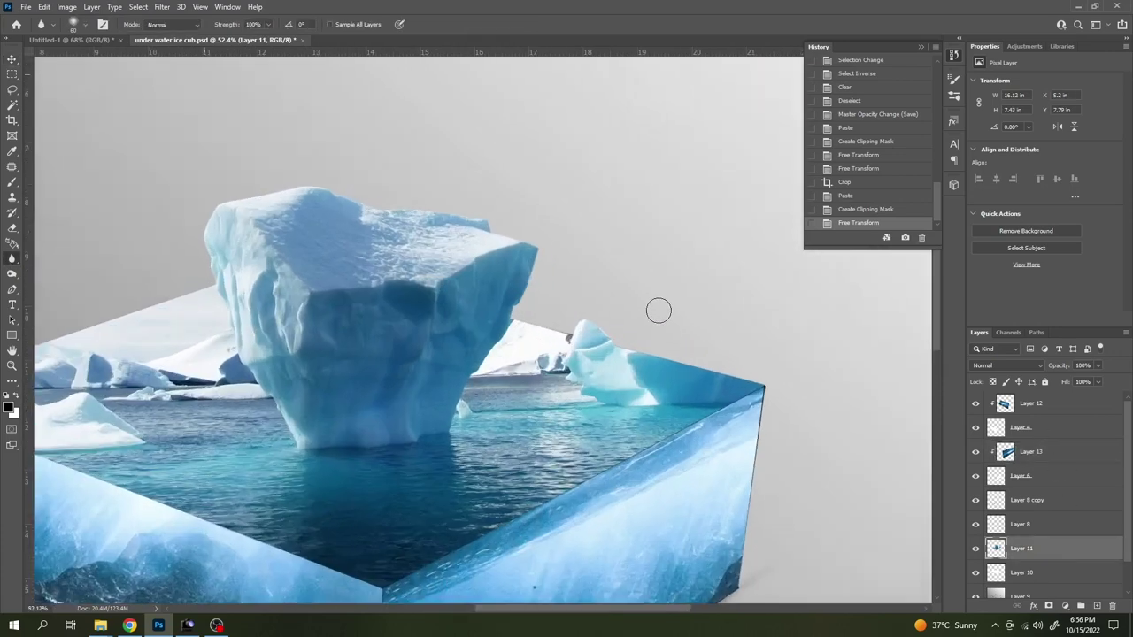
scroll(590, 324, "up", 3)
scroll(354, 298, "up", 1)
left_click_drag(410, 299, 905, 409)
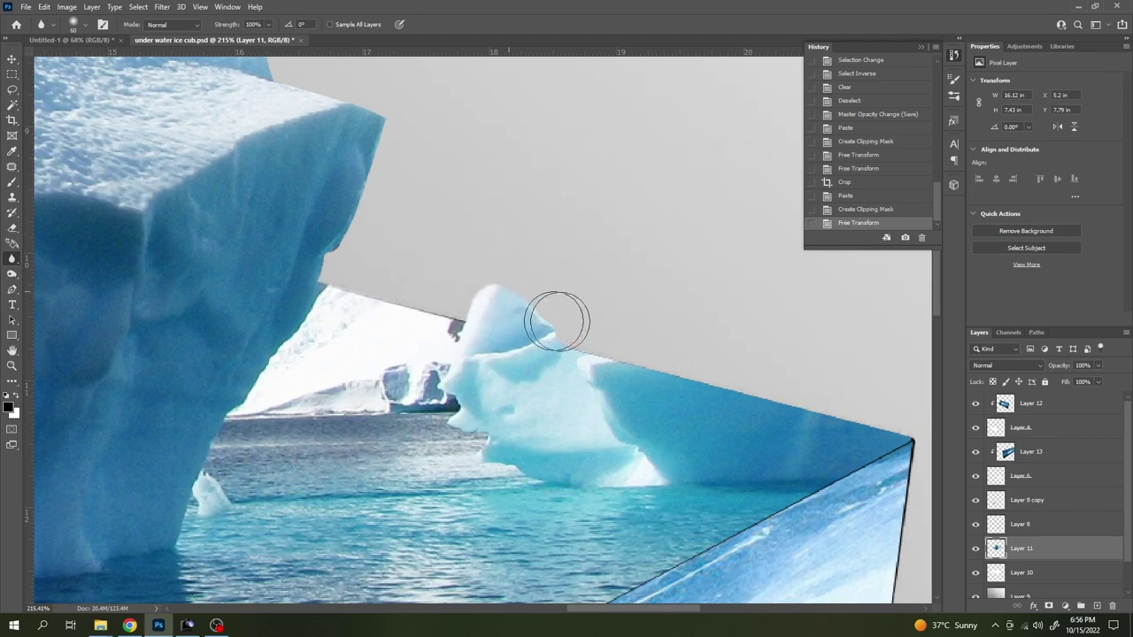
scroll(629, 266, "down", 2)
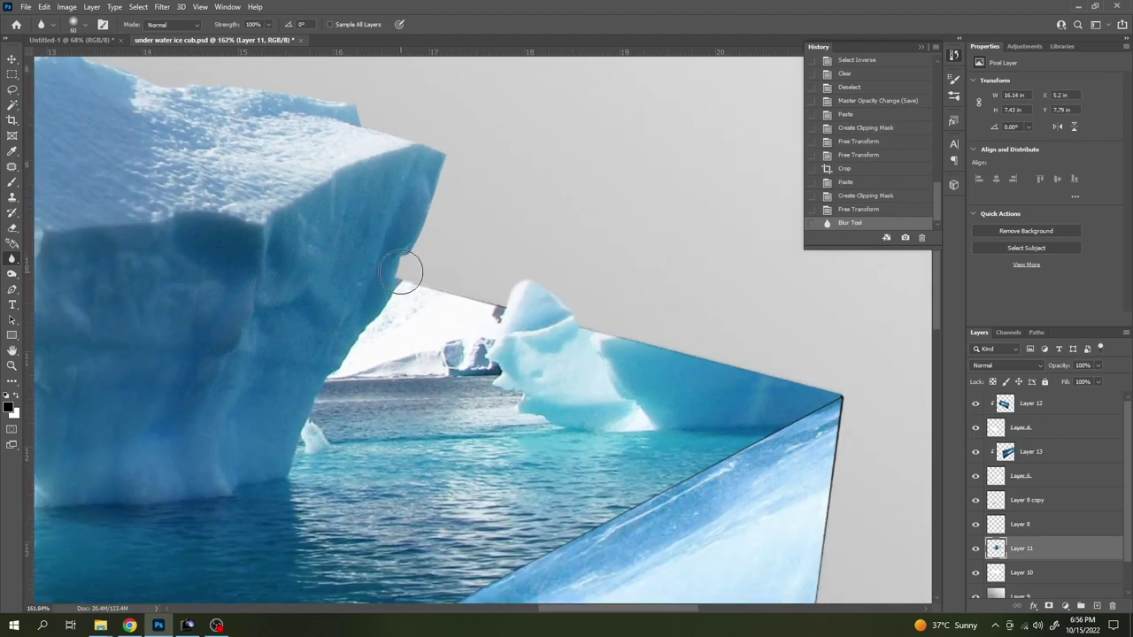
mouse_move(402, 273)
left_mouse_down()
mouse_move(448, 158)
mouse_move(739, 265)
mouse_move(480, 207)
mouse_move(273, 177)
mouse_move(157, 240)
mouse_move(152, 326)
left_mouse_up()
mouse_move(152, 326)
left_mouse_down()
mouse_move(537, 299)
mouse_move(554, 241)
left_mouse_up()
mouse_move(438, 303)
left_mouse_down()
mouse_move(435, 256)
mouse_move(513, 275)
mouse_move(274, 344)
mouse_move(262, 332)
left_mouse_up()
scroll(261, 332, "down", 4)
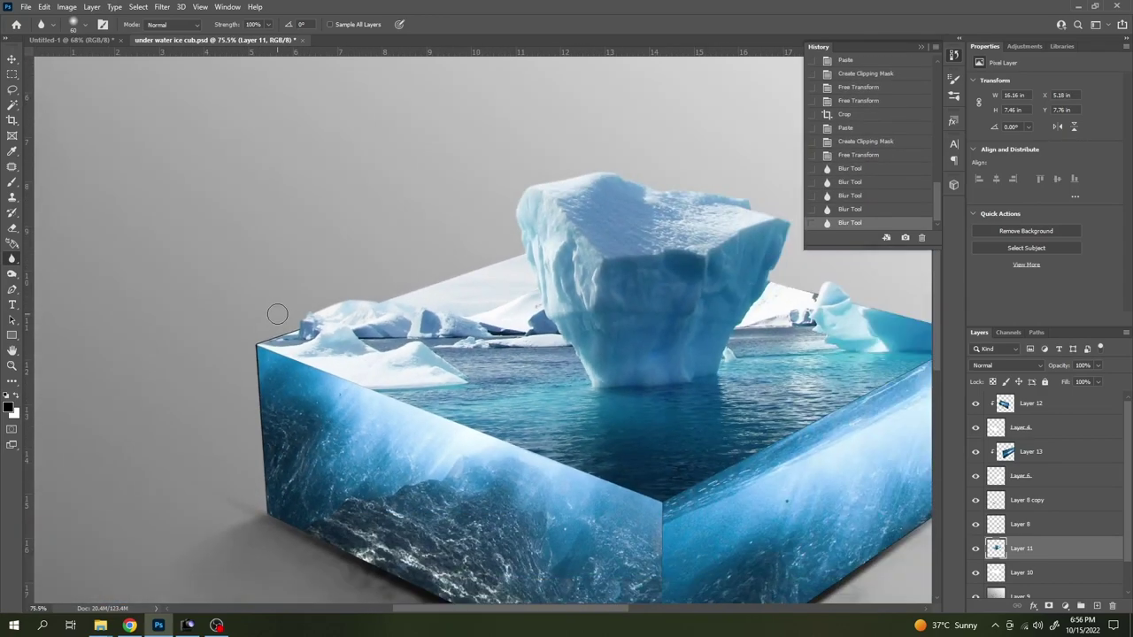
scroll(261, 332, "down", 2)
left_click_drag(582, 378, 570, 348)
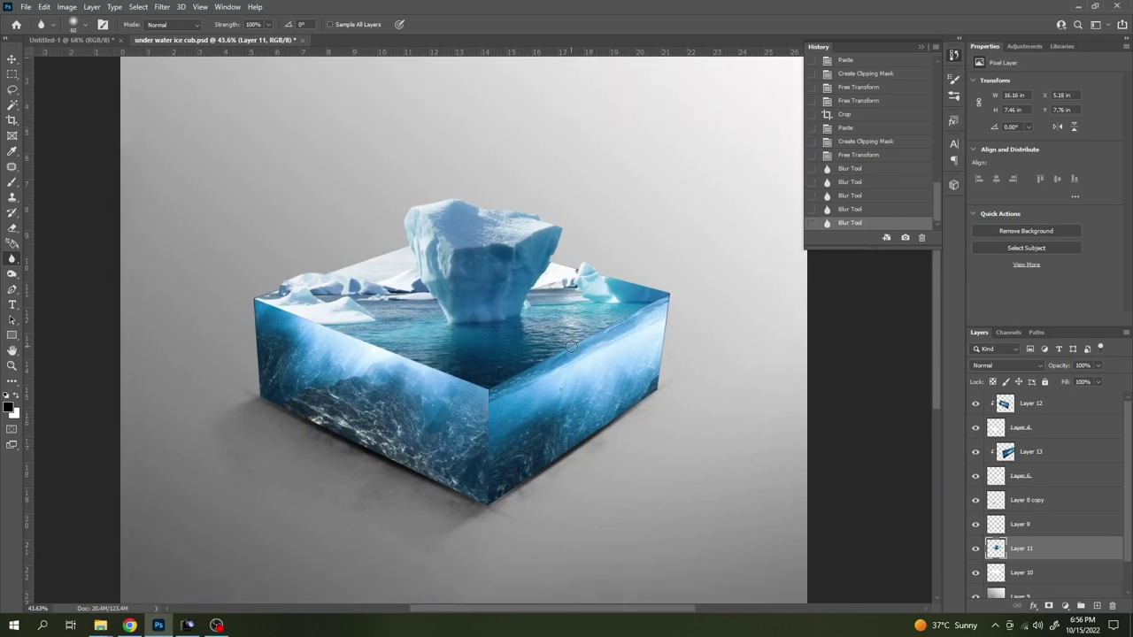
- Return to the Move tool and save the cube document
key("v")
key("ctrl+s")
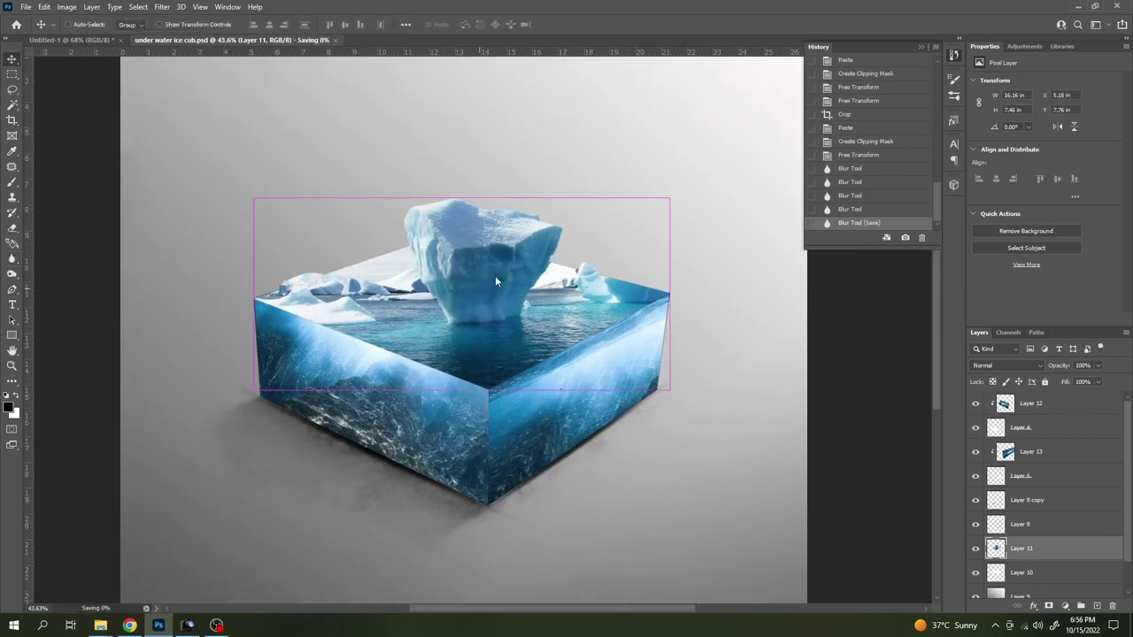
scroll(495, 281, "down", 1)
scroll(484, 305, "up", 2)
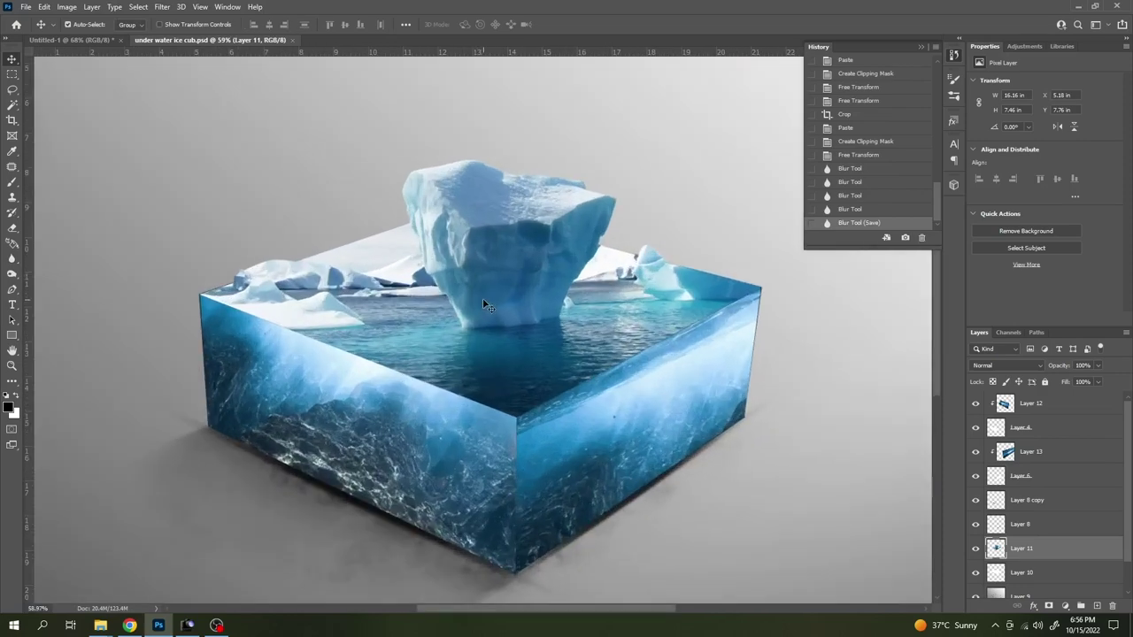
left_click_drag(553, 305, 544, 320)
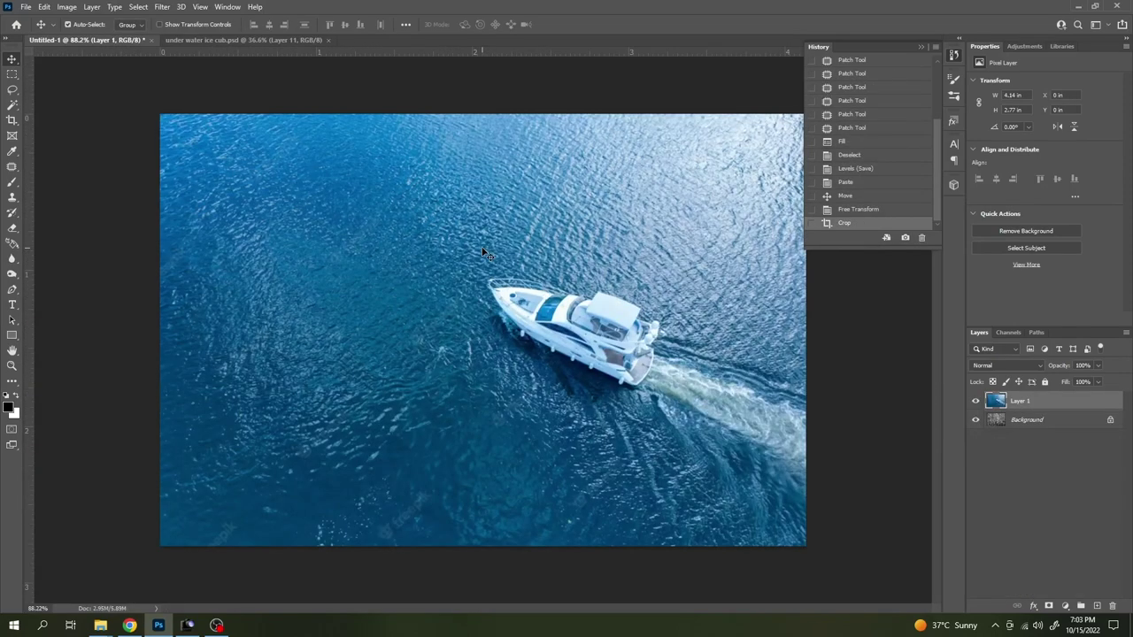
- Patch out the wake marks around the yacht's hull and wake edge with nearby water
key("h")
key("j")
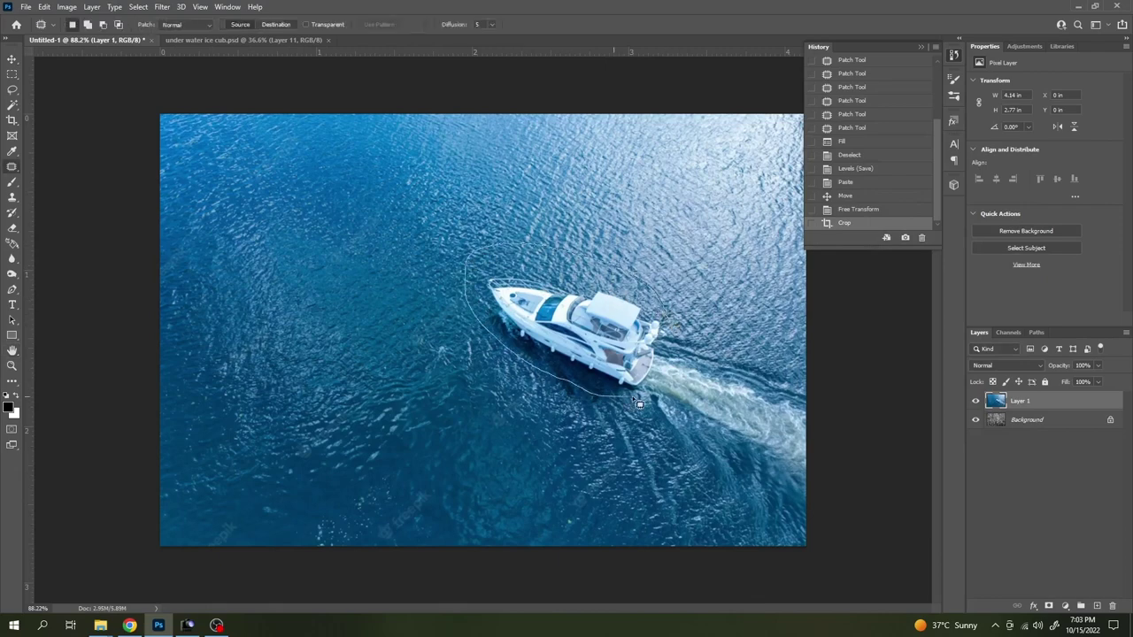
left_click_drag(674, 355, 626, 243)
key("ctrl+d")
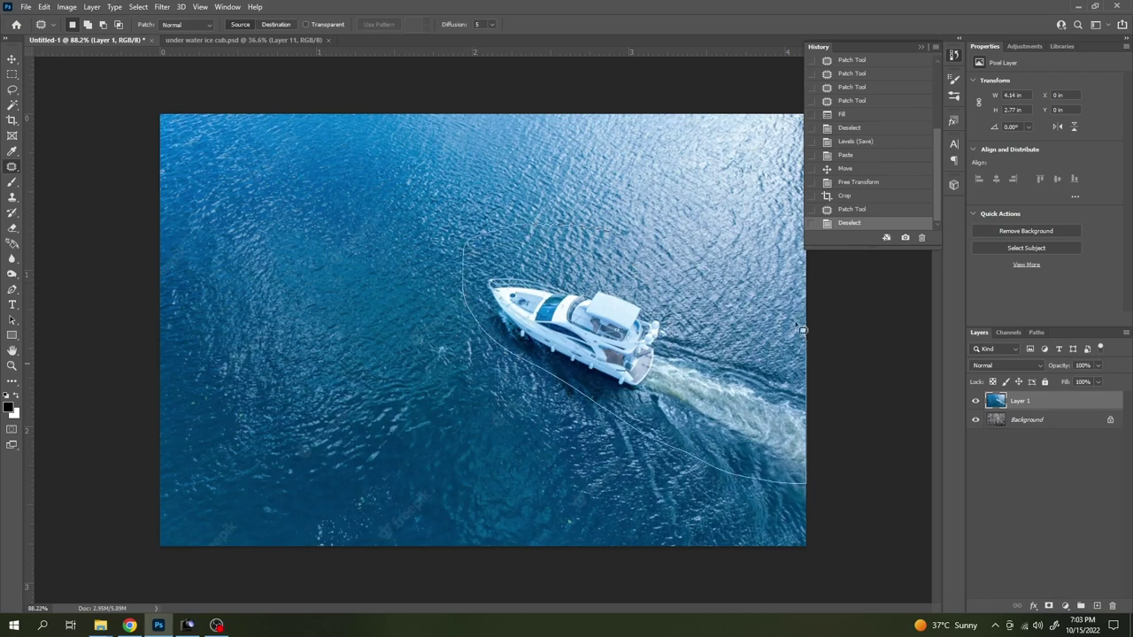
left_click_drag(802, 330, 802, 331)
left_click_drag(654, 225, 550, 285)
key("ctrl+d")
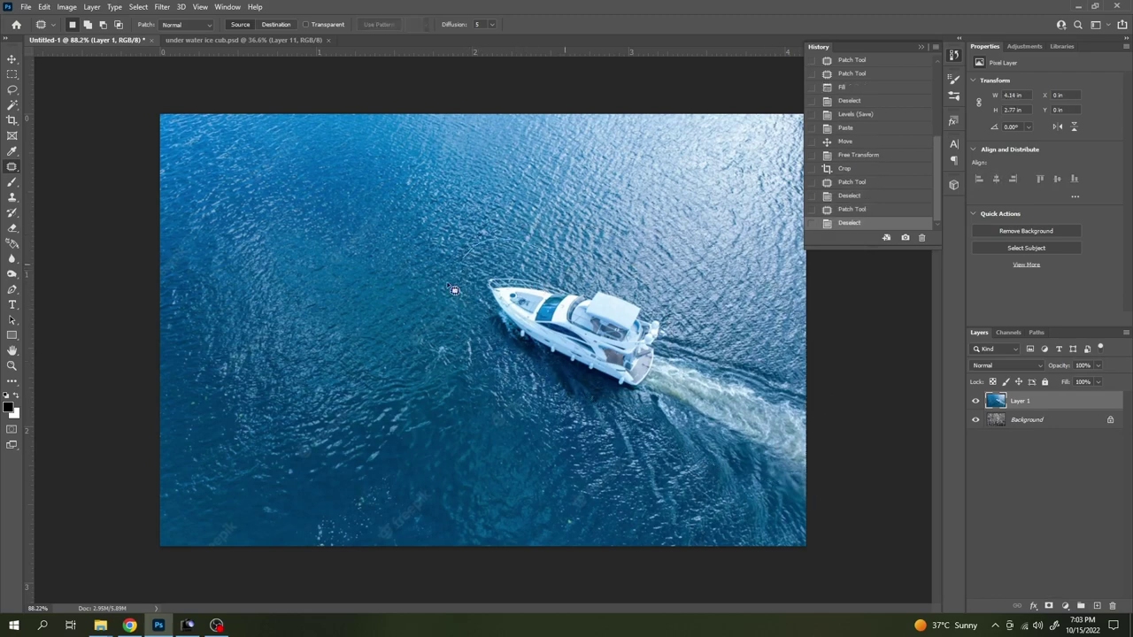
- Select an oval area around the boat and wake, patching its right side
left_click_drag(625, 233, 558, 230)
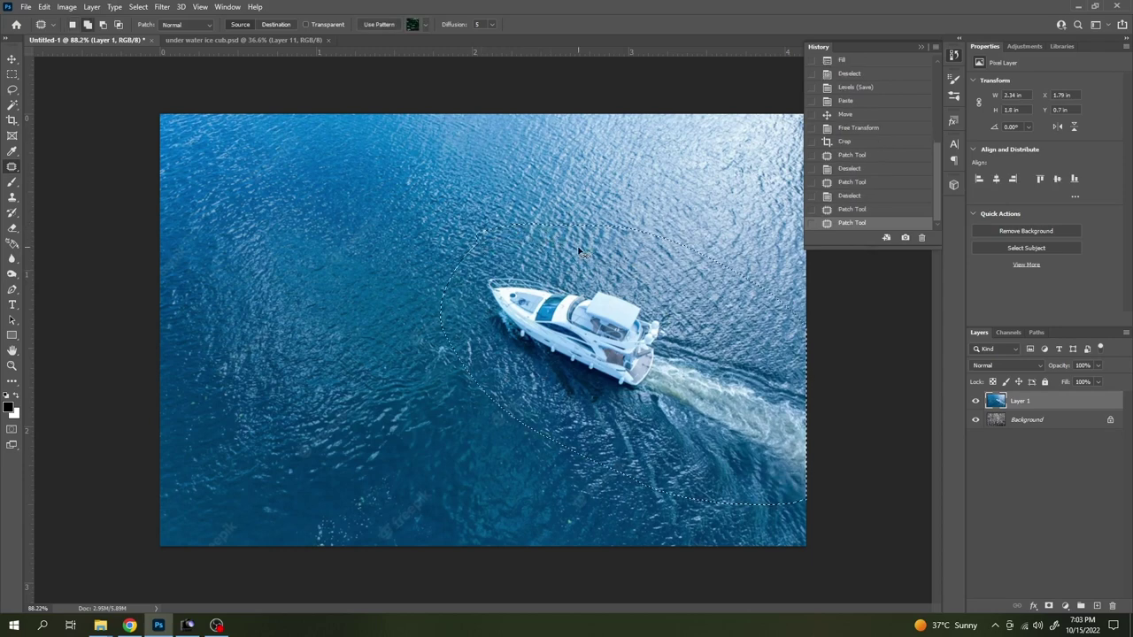
left_click_drag(528, 285, 348, 105)
left_click(249, 39)
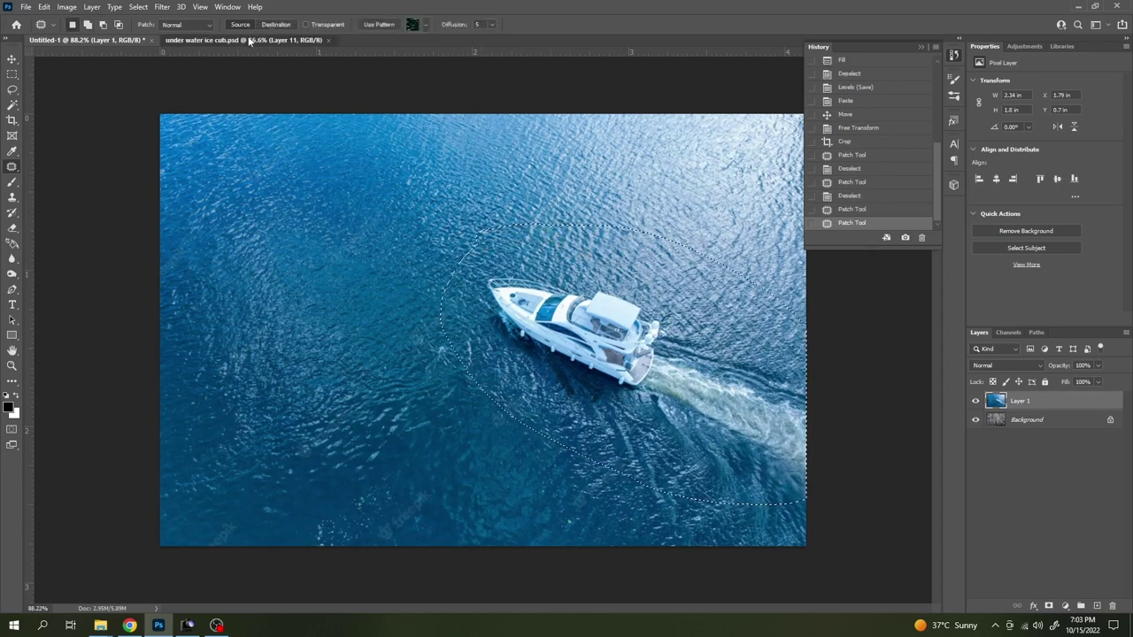
- Make Layer 11 the active layer in the cube document, checking its visibility
scroll(465, 302, "up", 4)
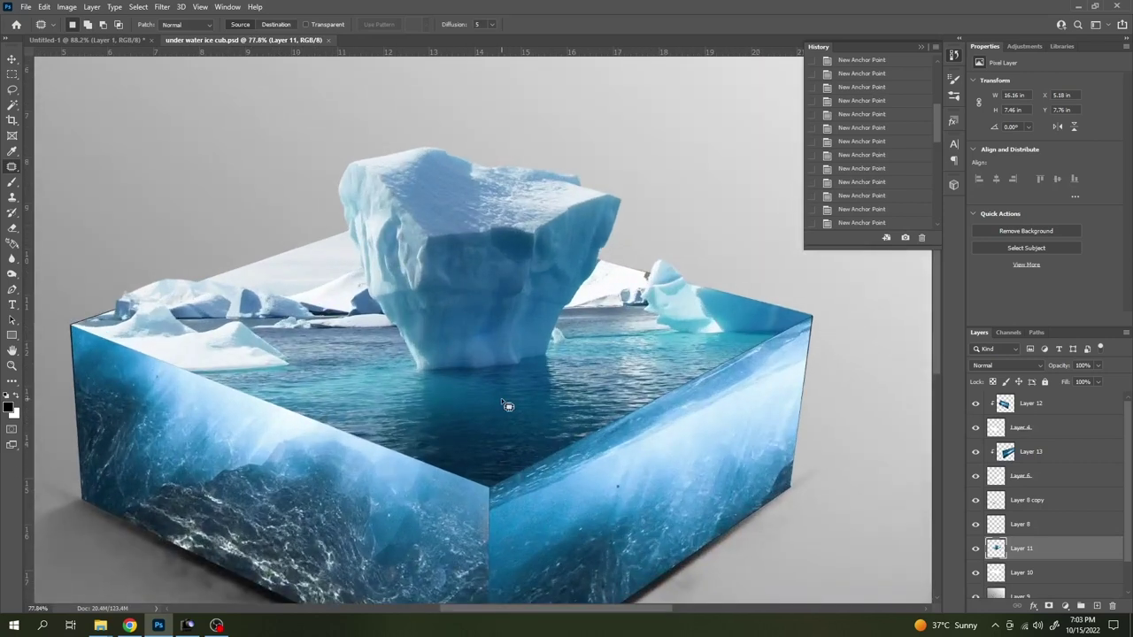
key("v")
right_click(503, 402)
left_click(525, 408)
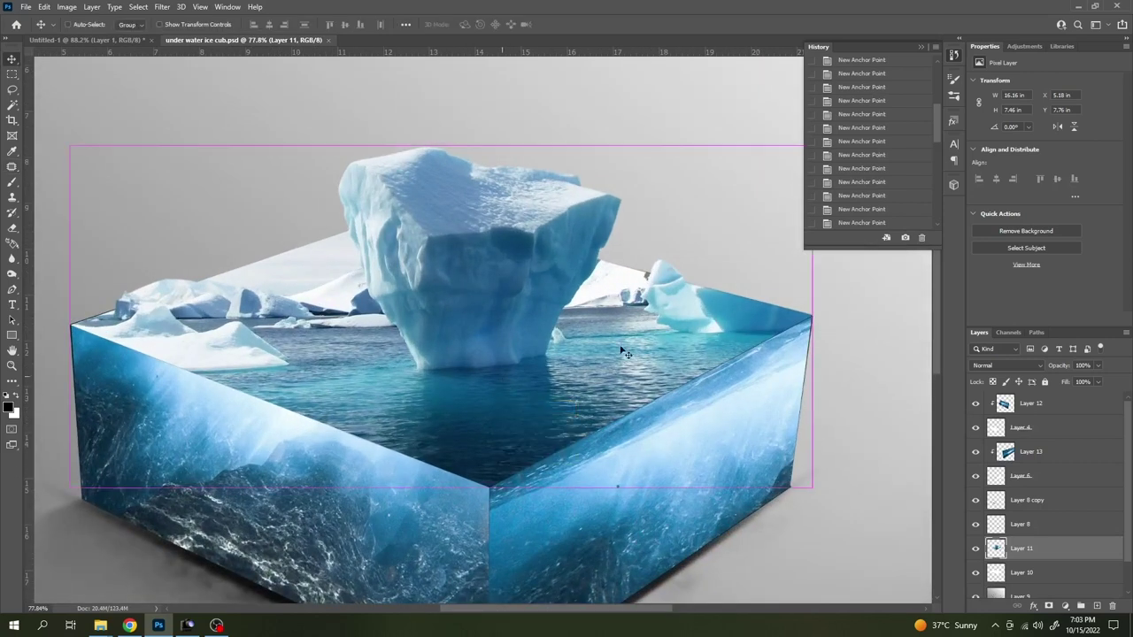
right_click(456, 272)
left_click(470, 287)
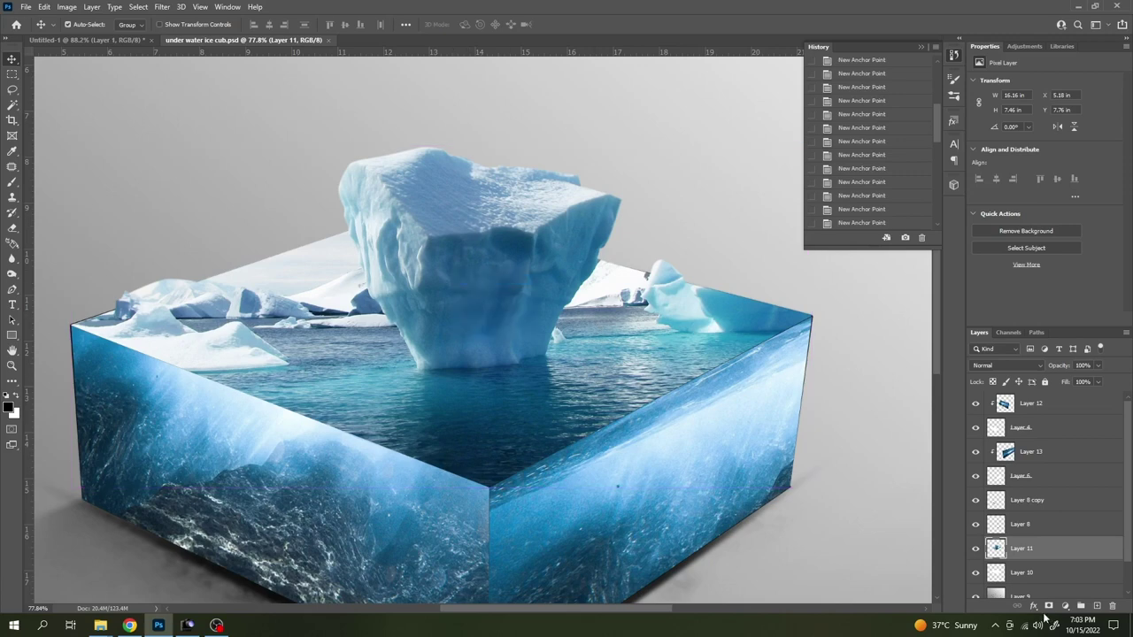
left_click(975, 549)
- Paste the yacht oval as a new layer and place it over the iceberg
key("ctrl+v")
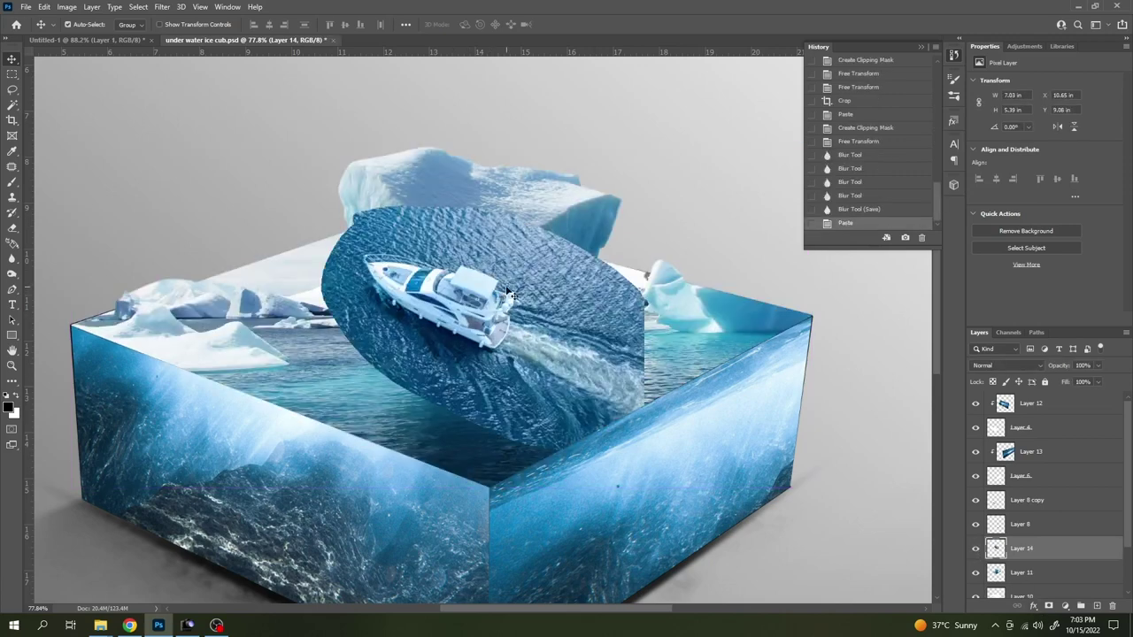
scroll(509, 292, "down", 2)
left_click_drag(510, 292, 497, 317)
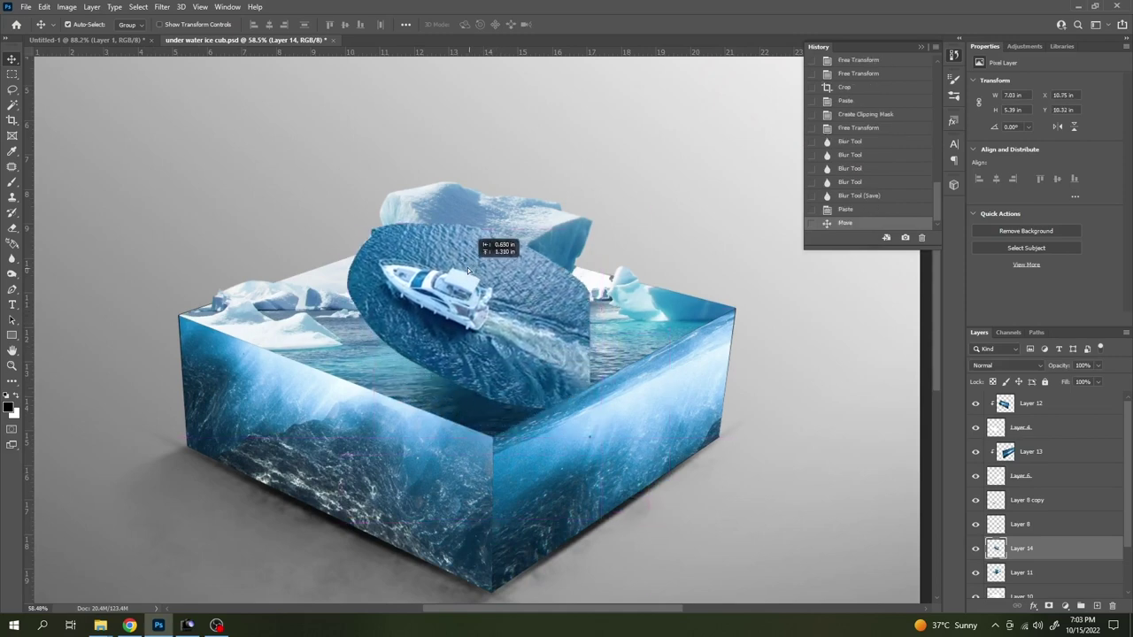
left_click_drag(498, 317, 448, 257)
- Erase the yacht patch's edges so it blends into the cube's sea
key("e")
scroll(371, 195, "up", 5)
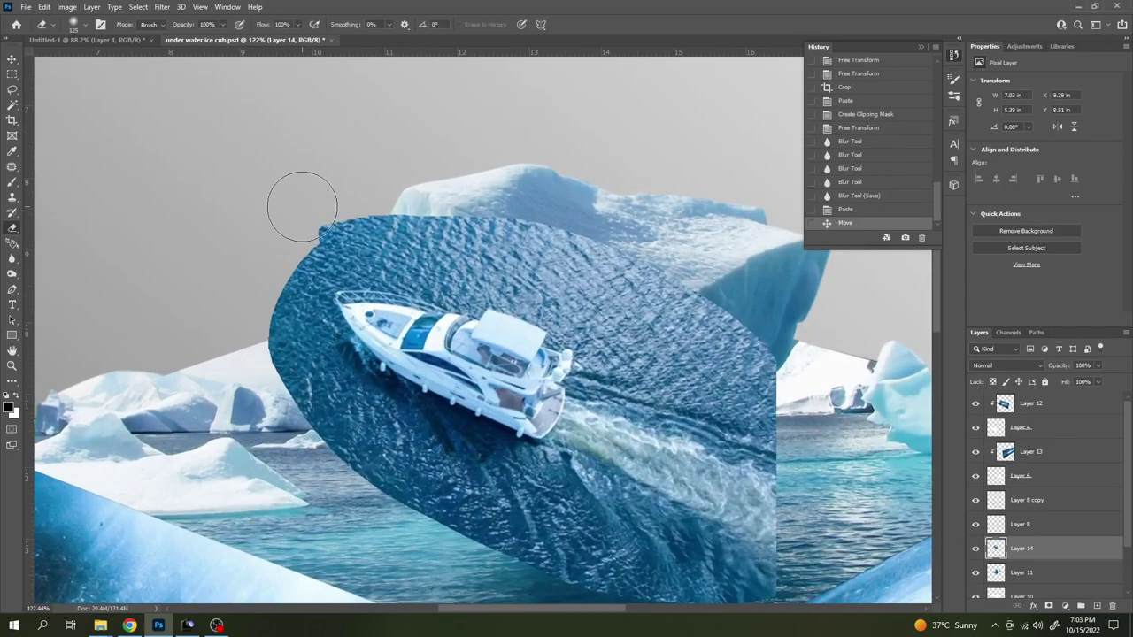
left_click_drag(316, 207, 367, 197)
left_click_drag(416, 238, 797, 389)
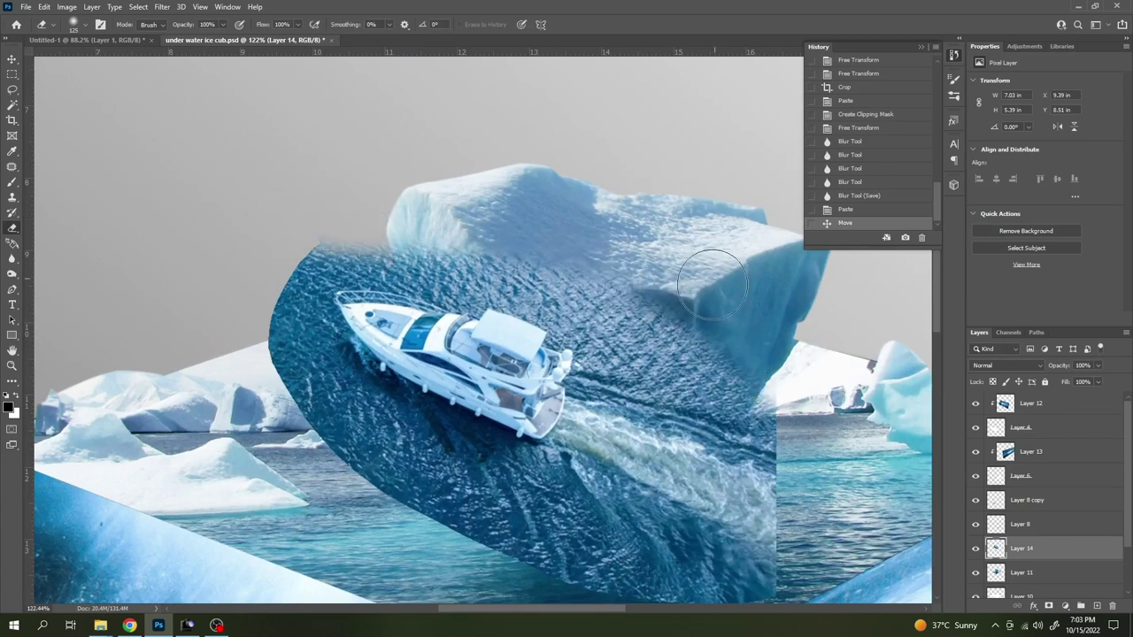
mouse_move(495, 221)
left_mouse_down()
mouse_move(308, 227)
mouse_move(265, 389)
left_mouse_up()
scroll(248, 269, "down", 2)
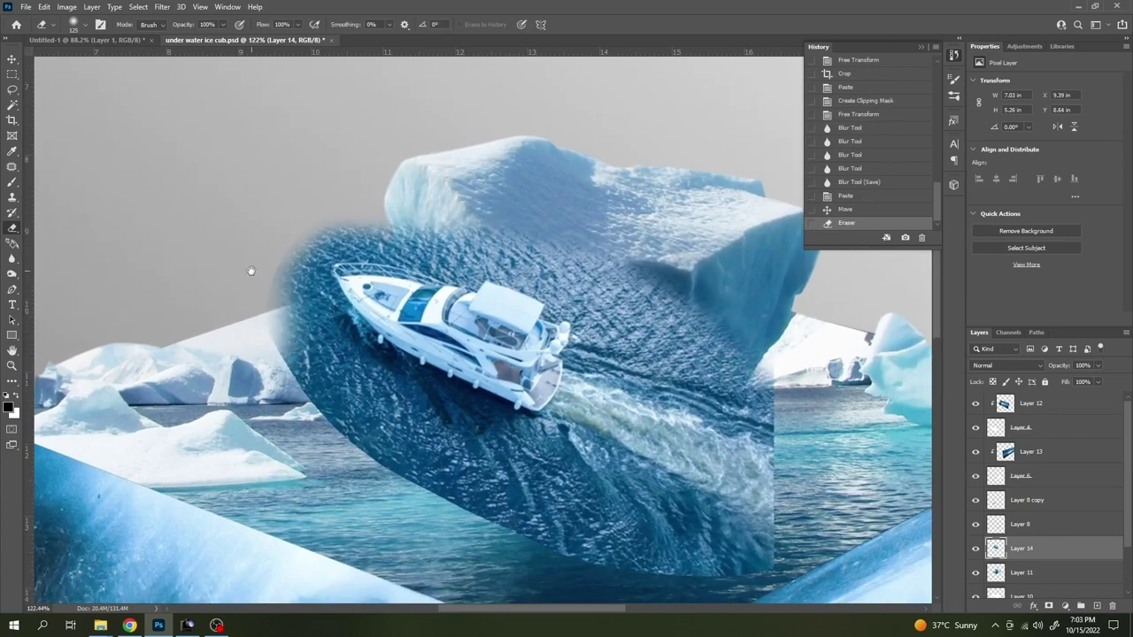
mouse_move(245, 265)
left_mouse_down()
mouse_move(407, 495)
mouse_move(400, 441)
mouse_move(522, 505)
mouse_move(458, 445)
mouse_move(584, 480)
left_mouse_up()
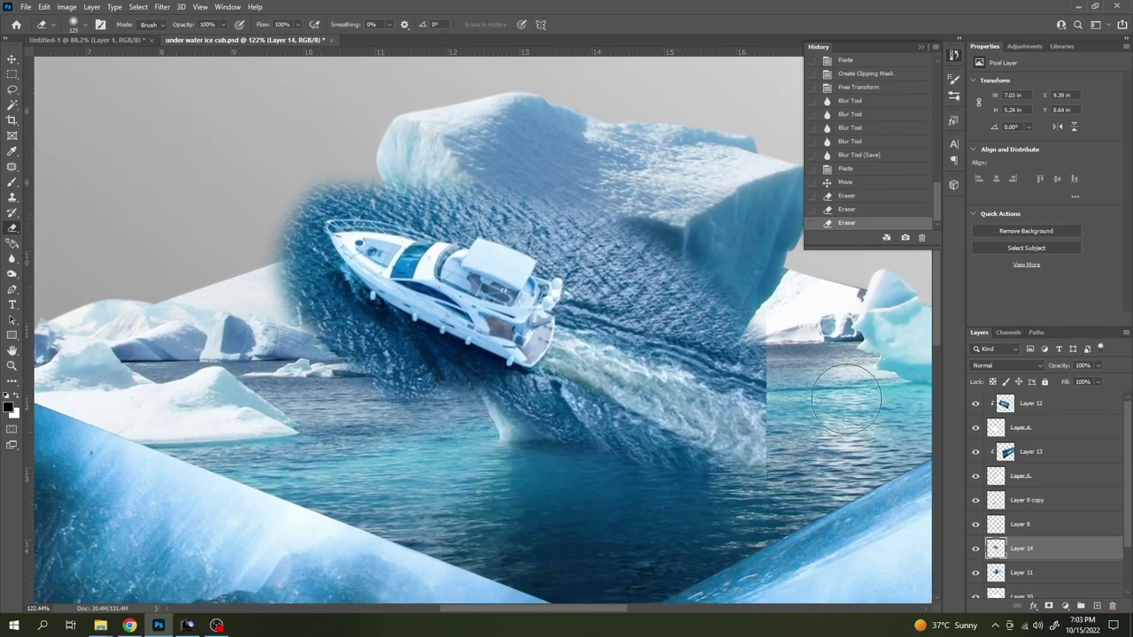
left_click_drag(799, 333, 794, 495)
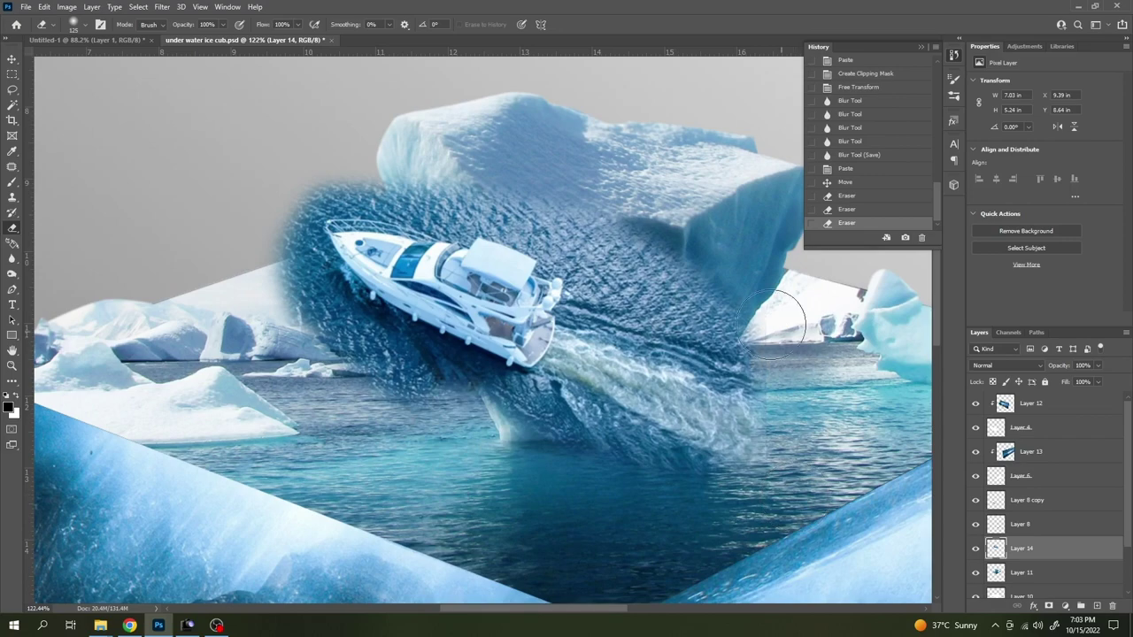
left_click_drag(772, 324, 446, 168)
key("ctrl+0")
- Move the yacht in front of the iceberg and start a Perspective transform on it
key("v")
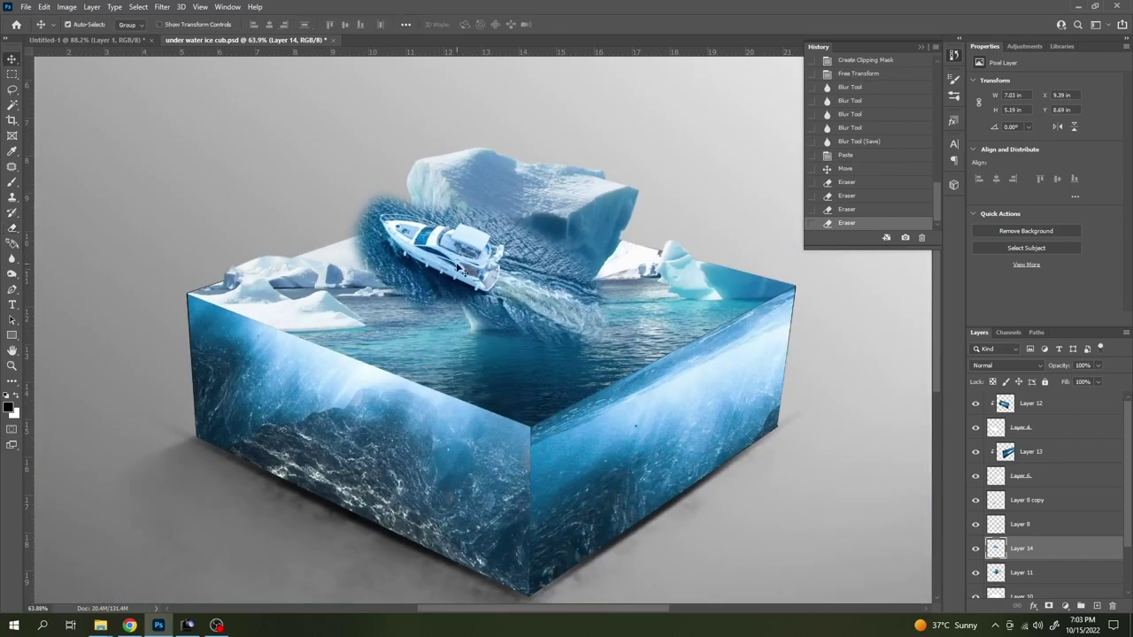
left_click_drag(460, 270, 511, 377)
scroll(518, 352, "up", 2)
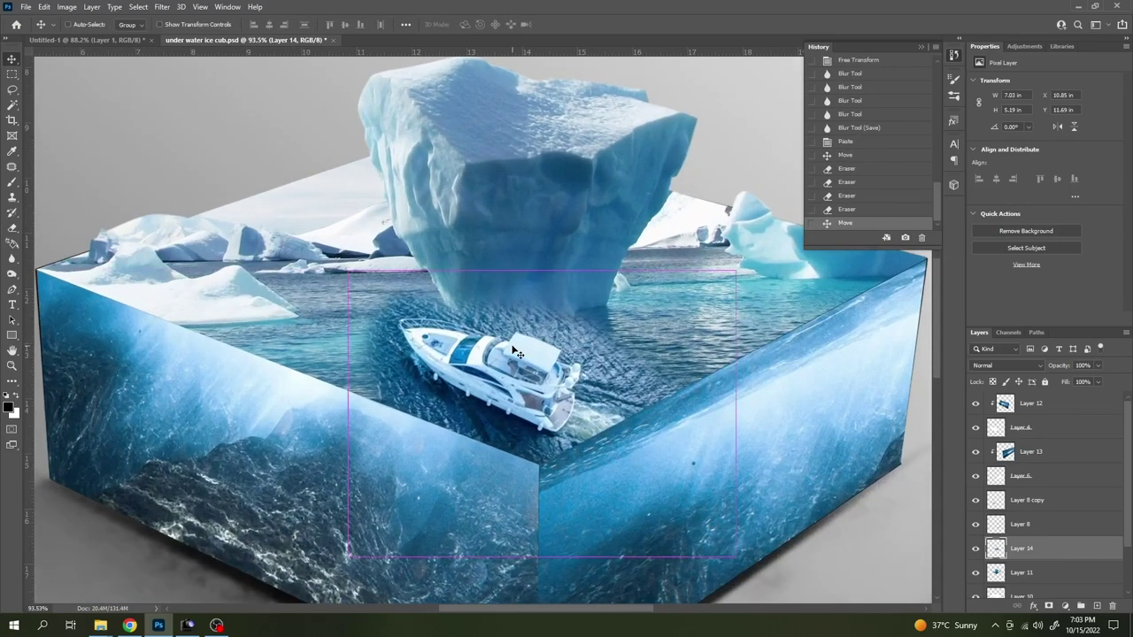
key("ctrl+t")
key("ctrl+0")
right_click(532, 330)
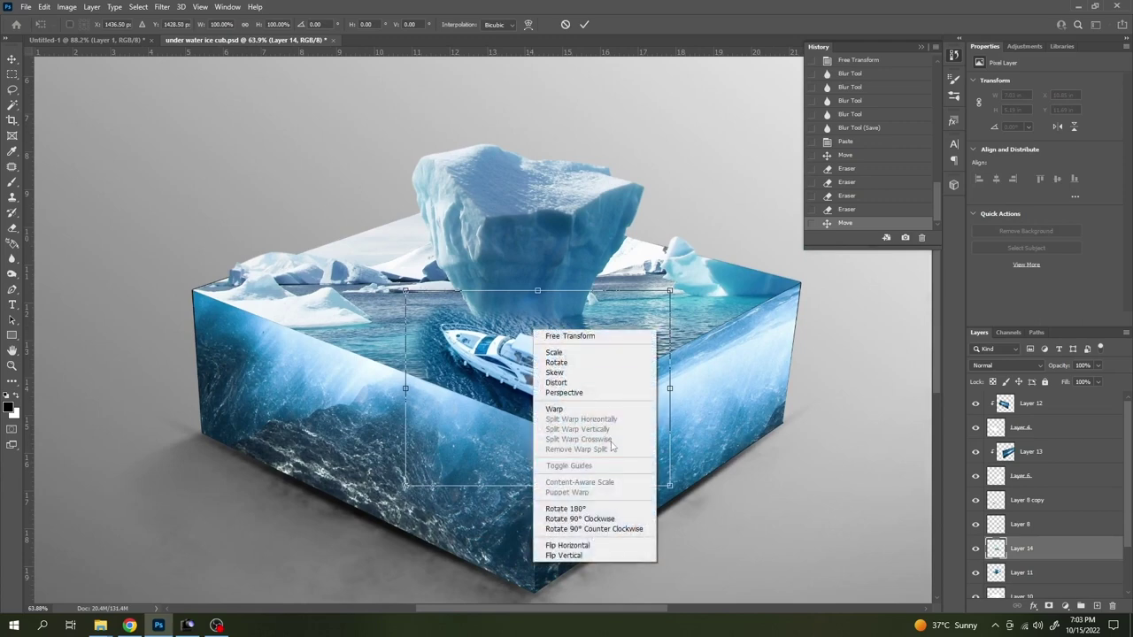
left_click(586, 393)
- Reshape the yacht layer's corners to match the slant of the cube's top
left_click_drag(670, 290, 679, 292)
left_click_drag(670, 486, 696, 470)
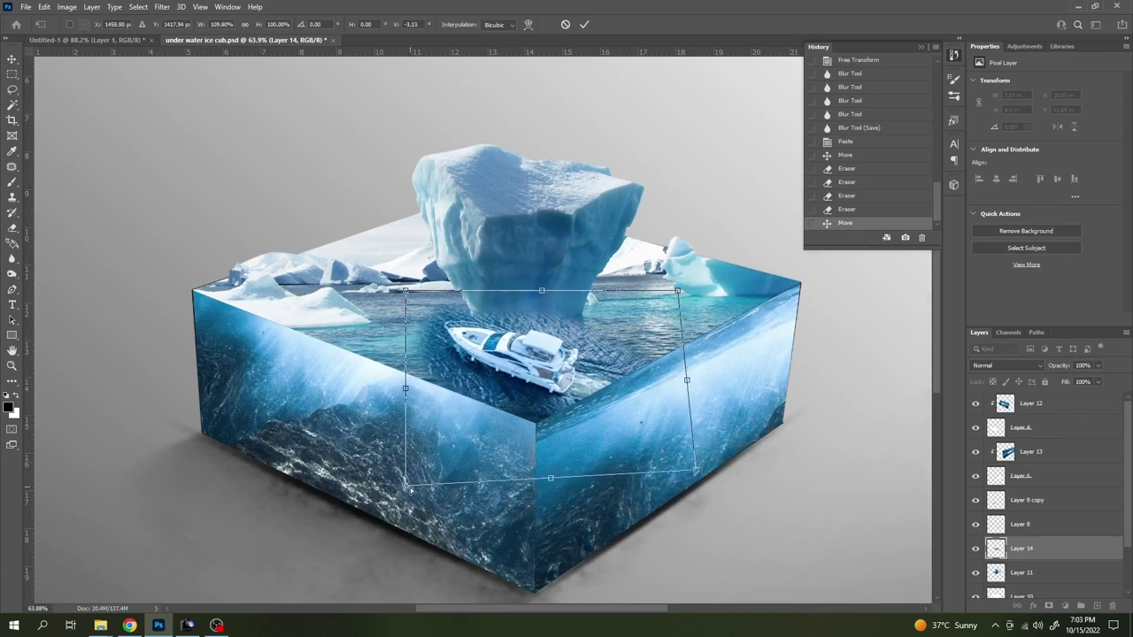
key("ctrl+z")
left_click_drag(406, 485, 413, 497)
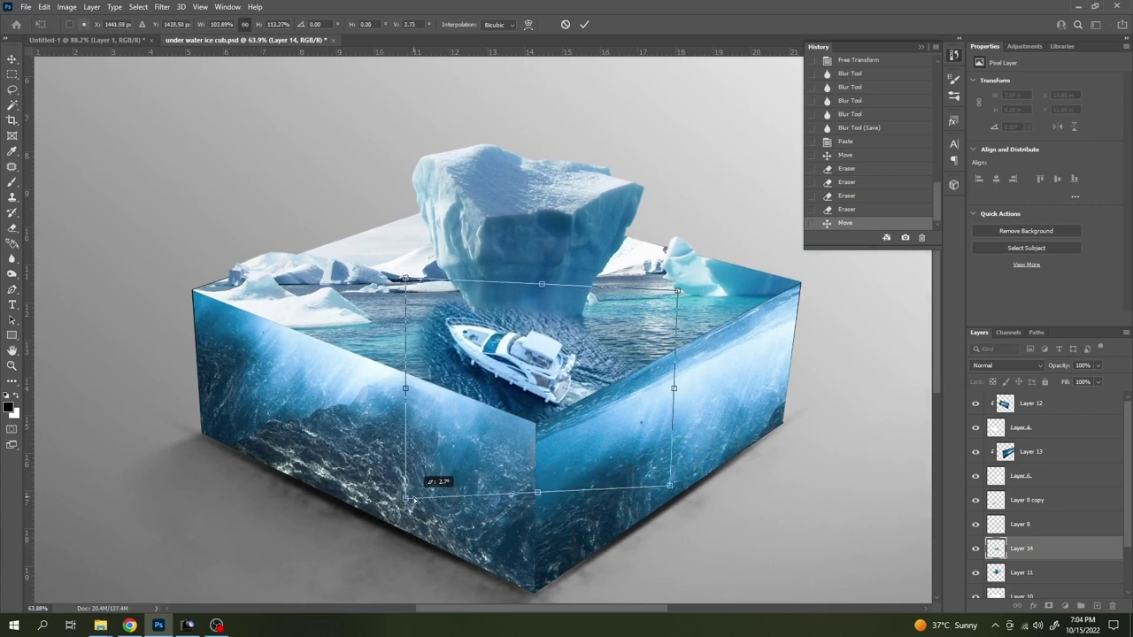
left_click_drag(405, 280, 423, 335)
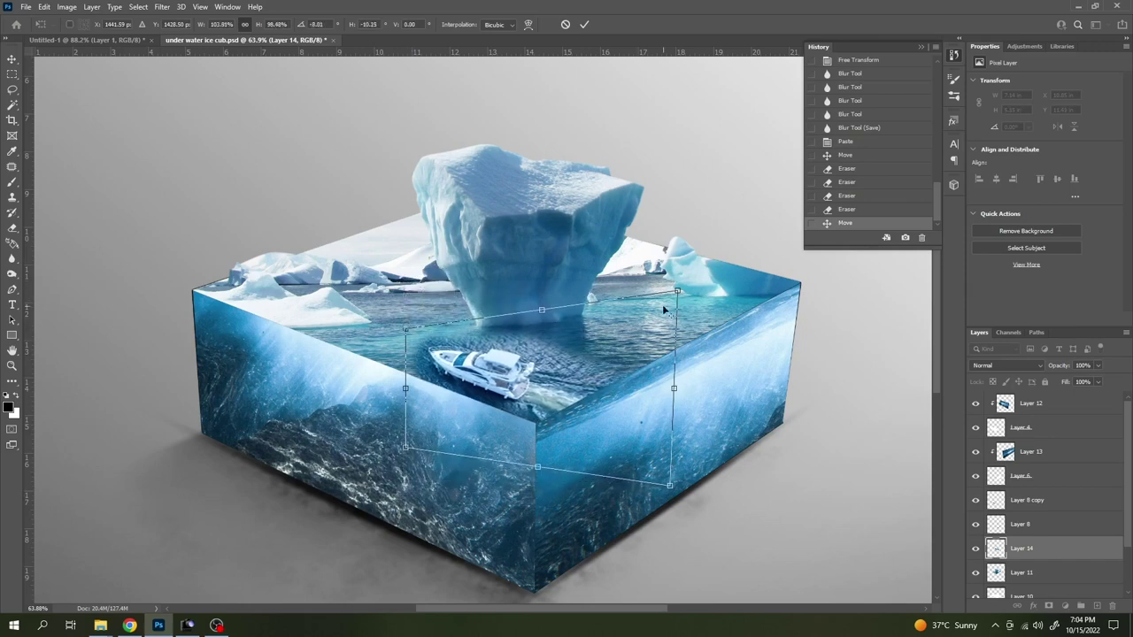
left_click_drag(679, 294, 676, 314)
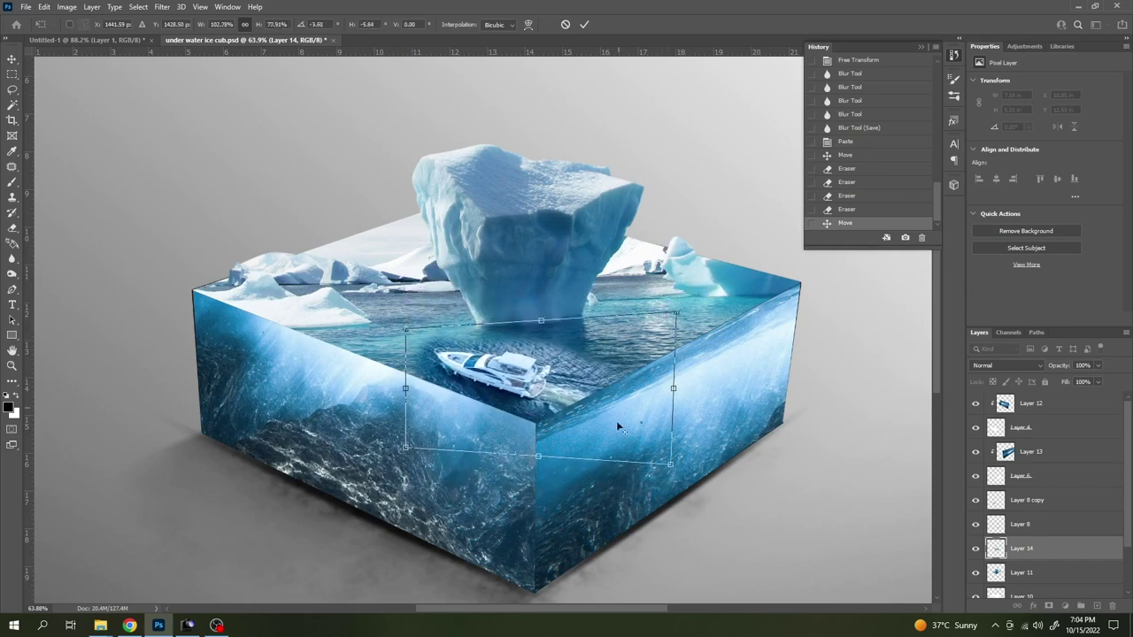
left_click_drag(668, 472, 644, 482)
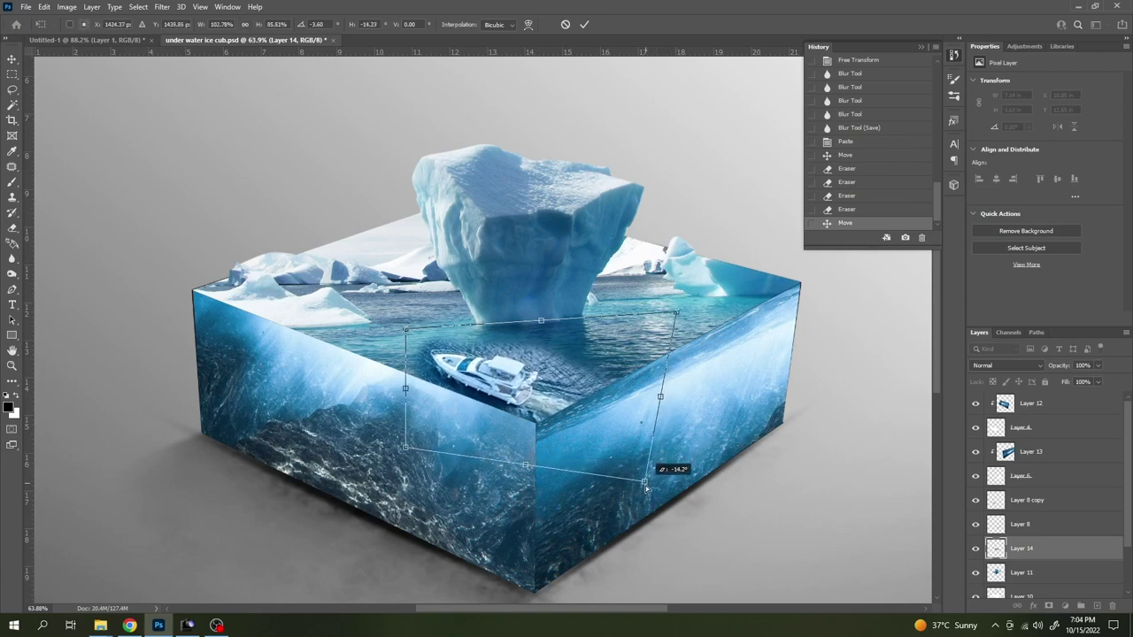
- Fine-tune the yacht patch's corners and shift it onto the sea surface
left_click_drag(677, 314, 689, 310)
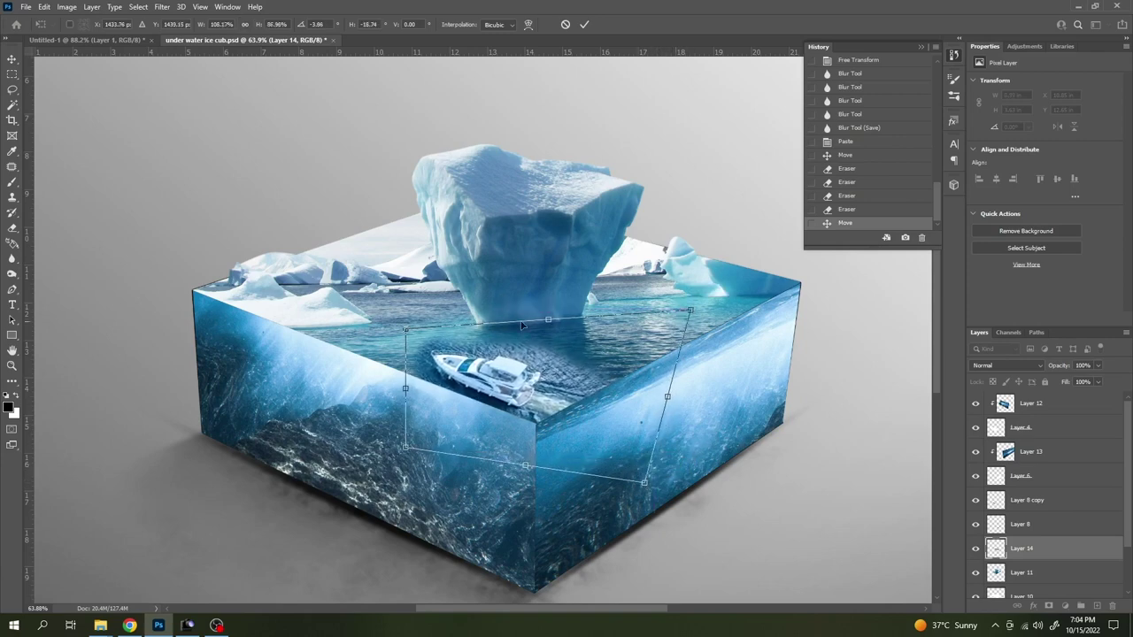
mouse_move(410, 326)
left_mouse_down()
mouse_move(418, 308)
mouse_move(455, 365)
left_mouse_up()
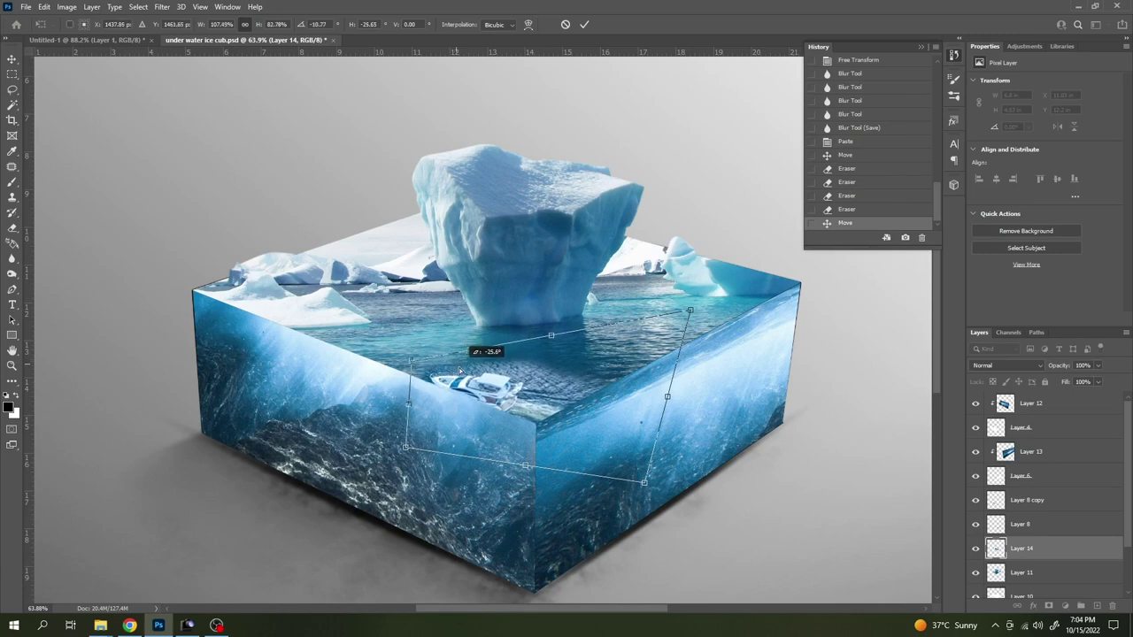
left_click_drag(545, 386, 553, 358)
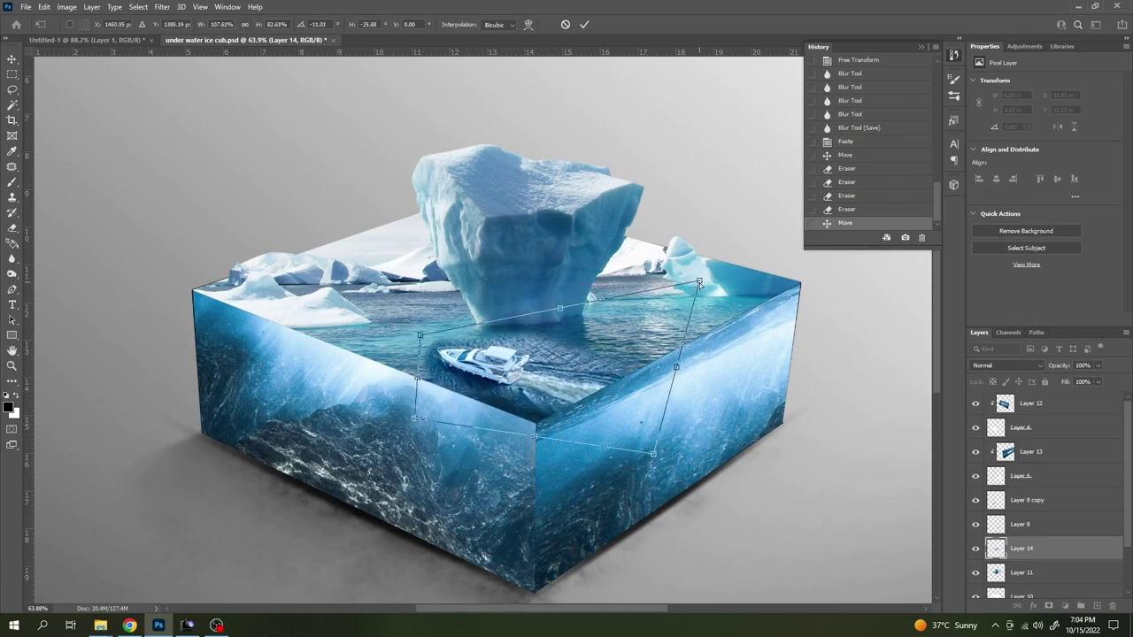
left_click_drag(700, 283, 724, 277)
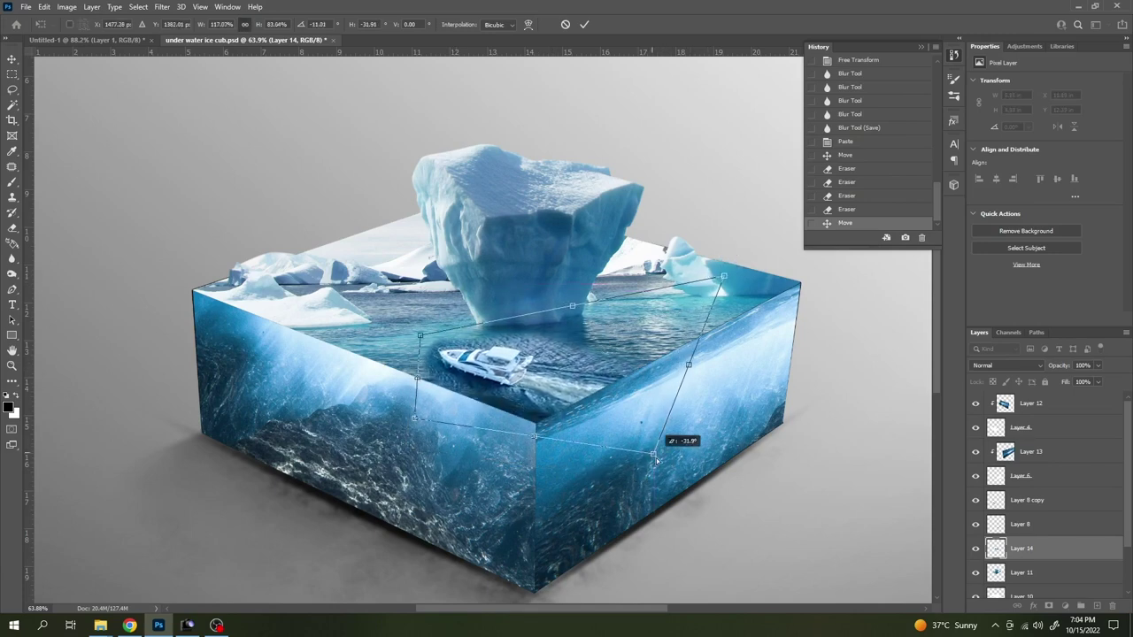
mouse_move(655, 459)
left_mouse_down()
mouse_move(646, 483)
mouse_move(697, 458)
left_mouse_up()
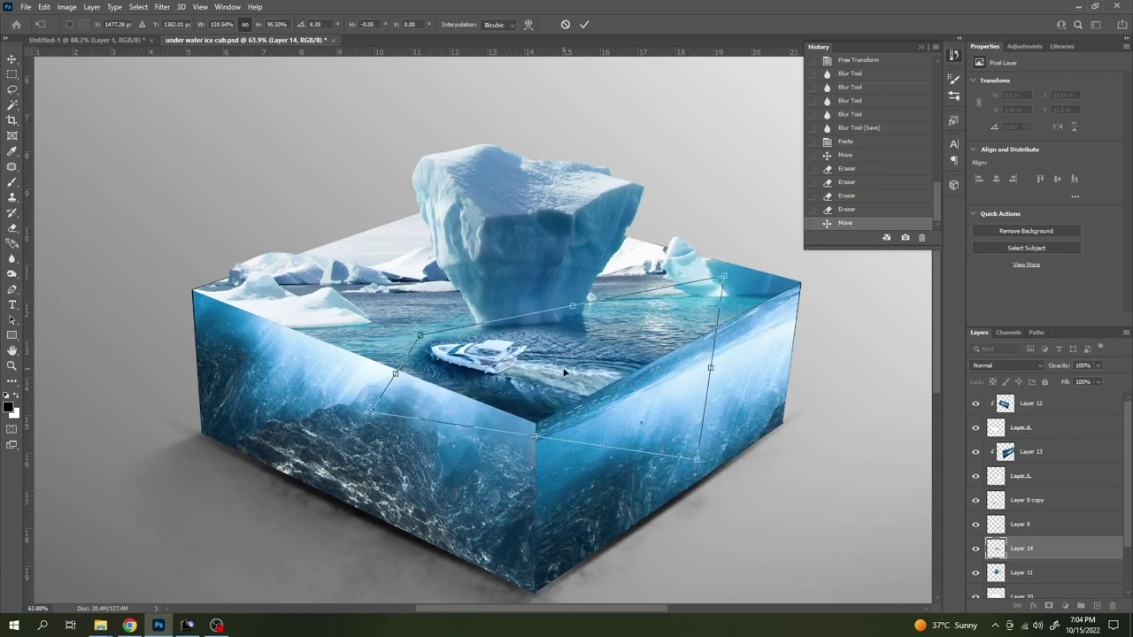
left_click_drag(564, 372, 583, 374)
- Apply a perspective distortion so the yacht angles smaller onto the cube's top sea
key("Return")
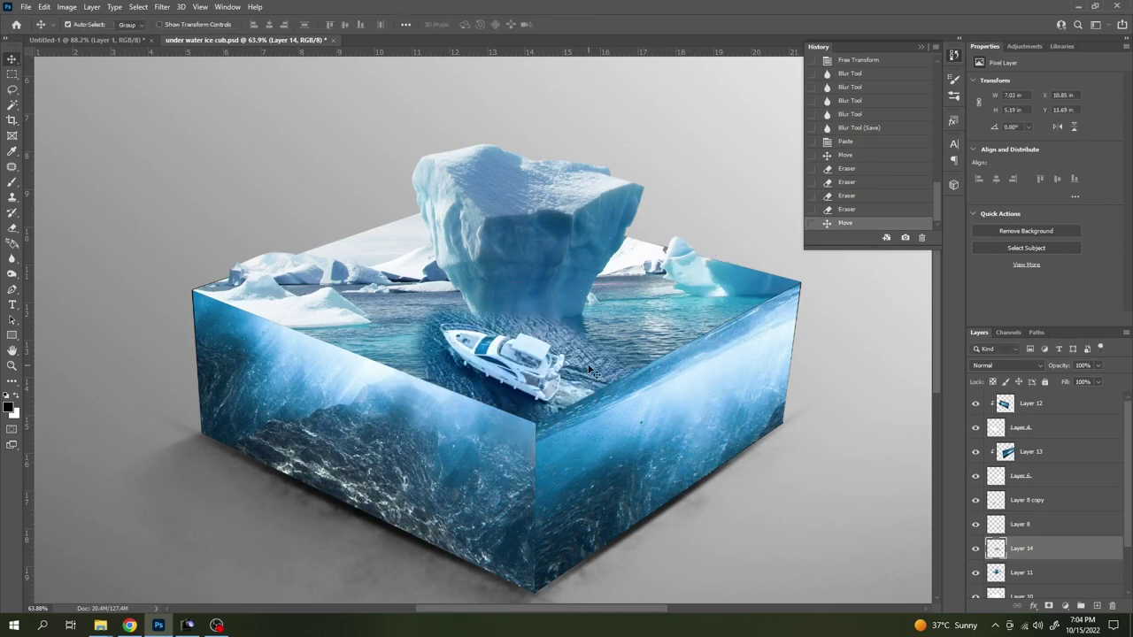
scroll(537, 350, "down", 2)
key("ctrl+t")
right_click(522, 326)
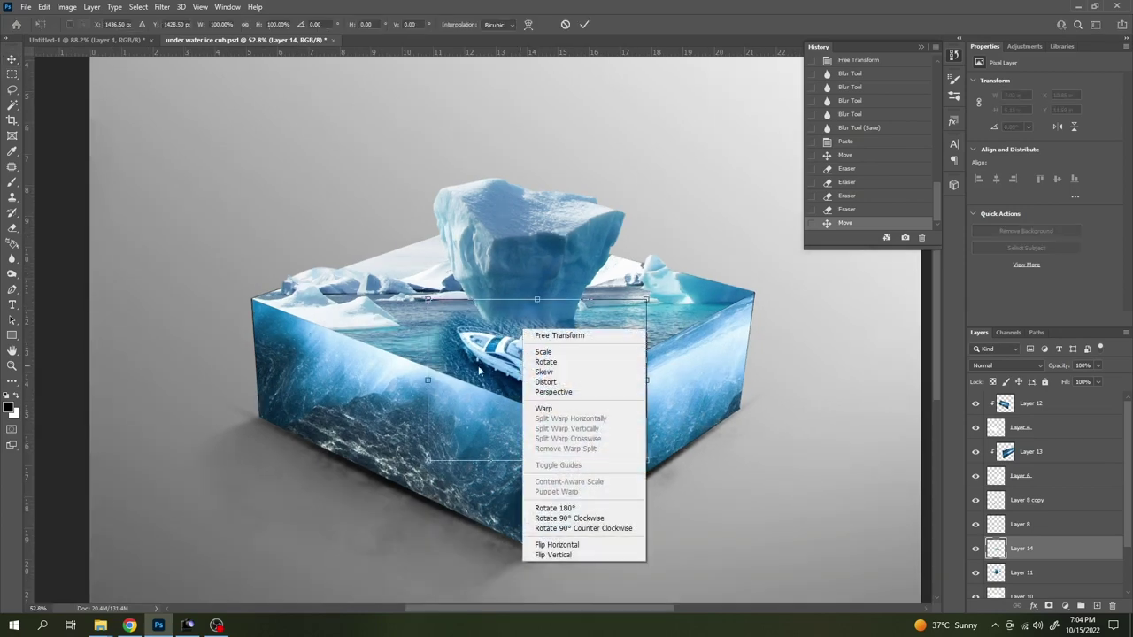
left_click(467, 369)
right_click(462, 351)
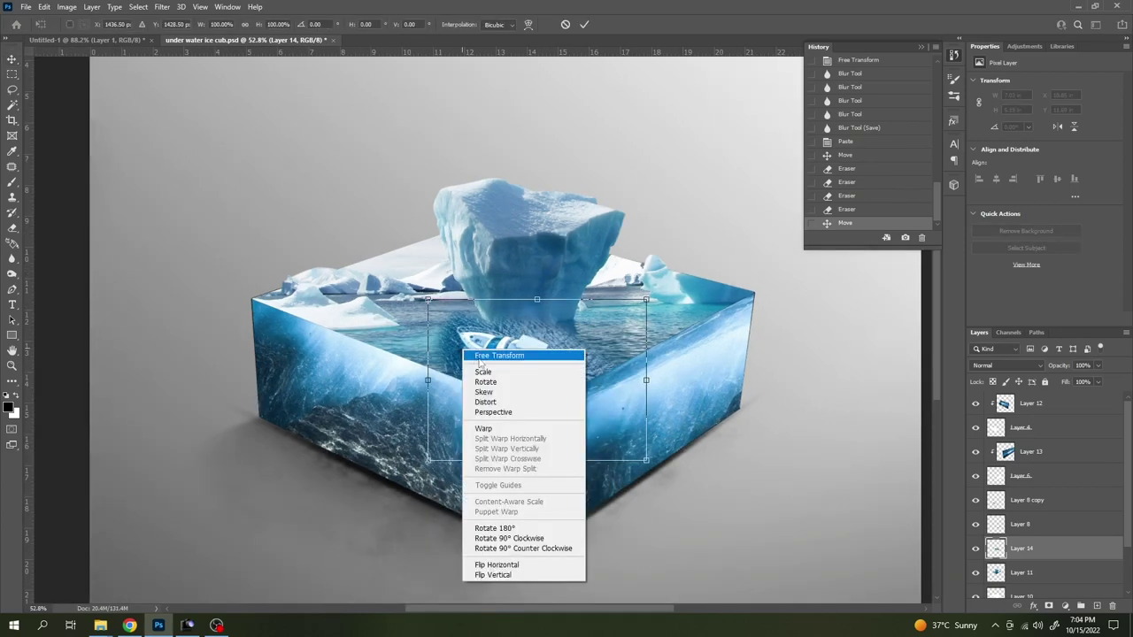
left_click(498, 413)
left_click_drag(538, 302, 535, 302)
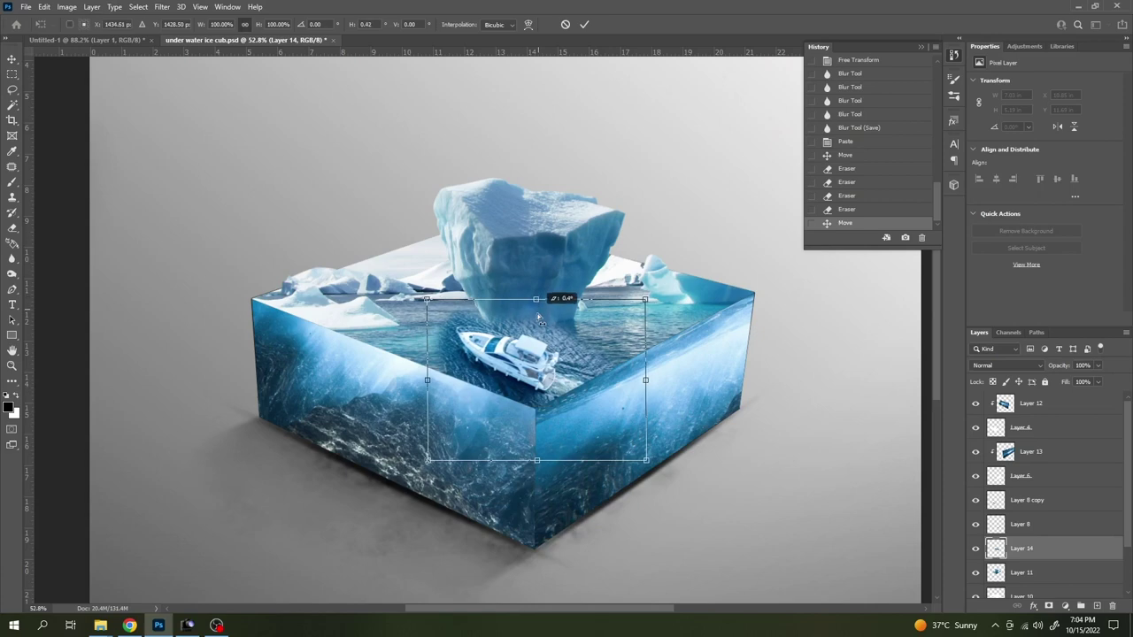
mouse_move(428, 301)
left_mouse_down()
mouse_move(462, 344)
mouse_move(524, 358)
left_mouse_up()
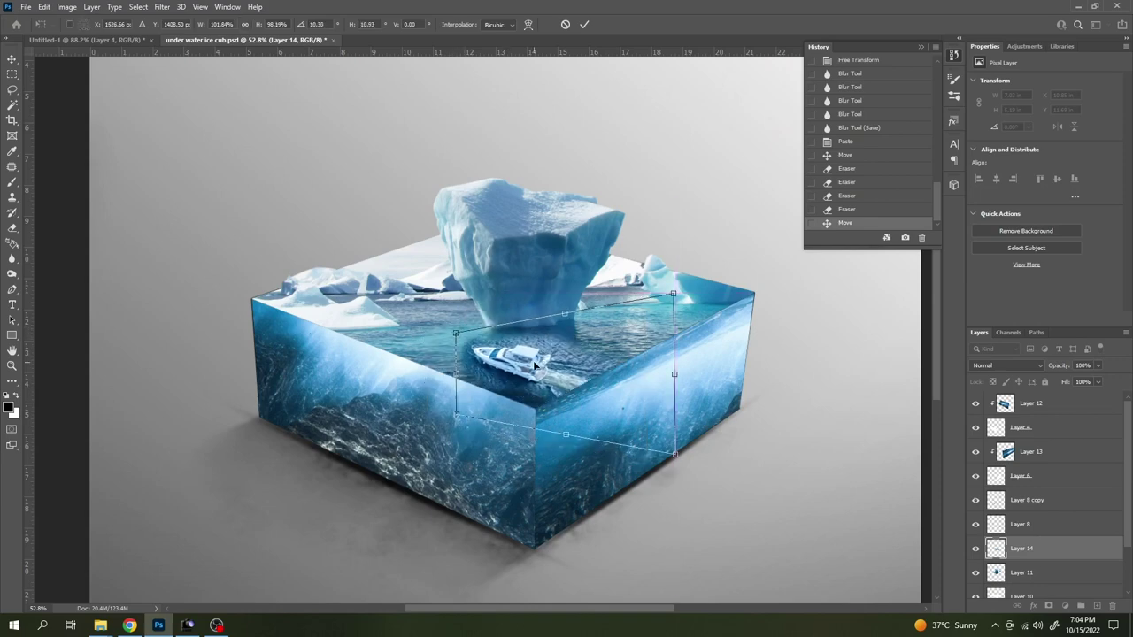
key("Return")
scroll(524, 358, "up", 3)
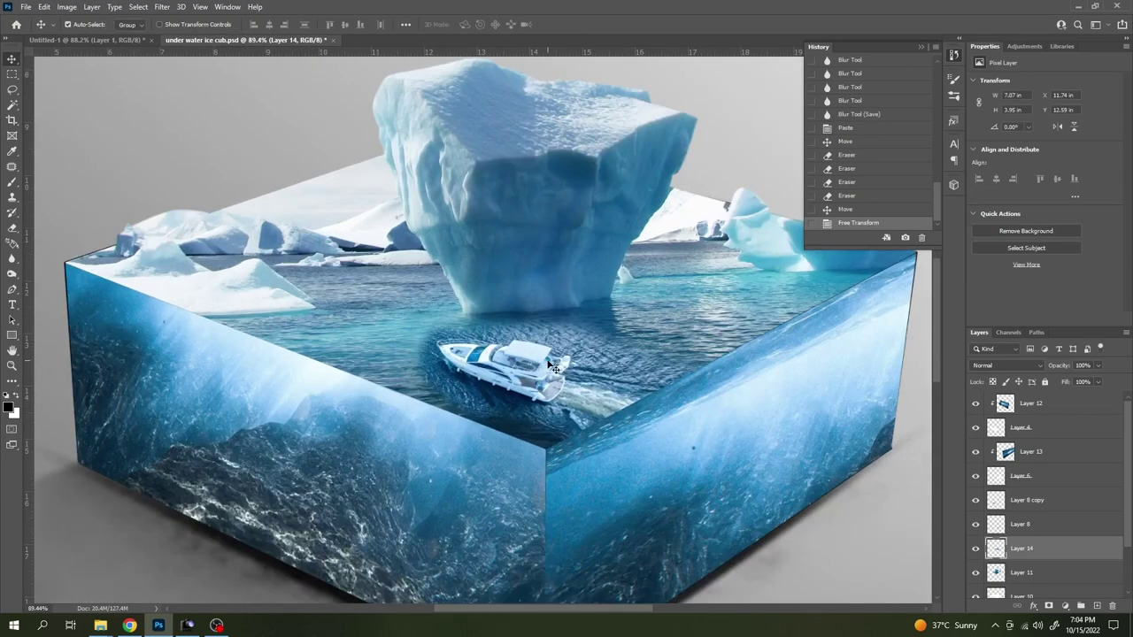
- Erase the hard patch edges beside, below and above the yacht, redoing one bad stroke
left_click_drag(553, 368, 558, 365)
key("e")
scroll(539, 338, "up", 2)
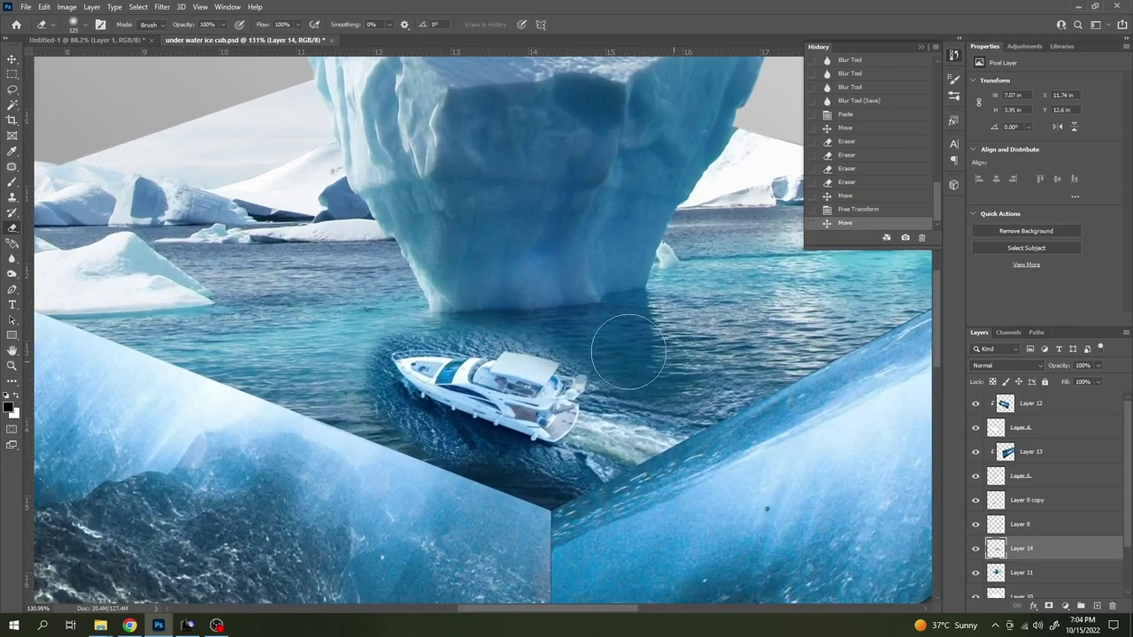
left_click_drag(628, 351, 373, 310)
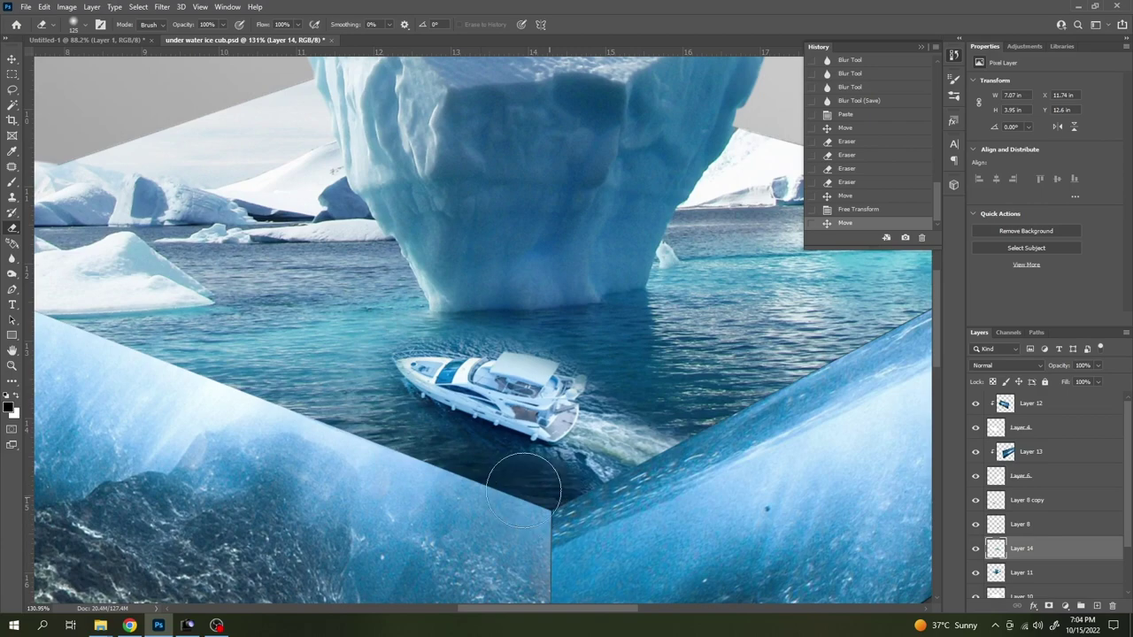
left_click_drag(481, 481, 628, 511)
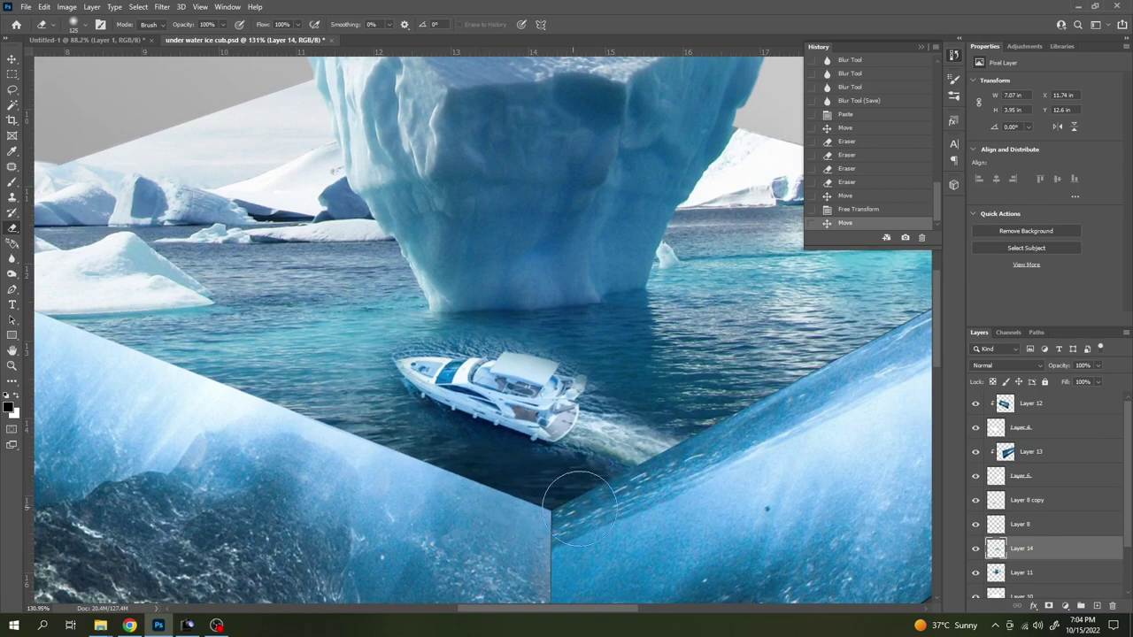
scroll(548, 468, "up", 1)
scroll(632, 367, "up", 3)
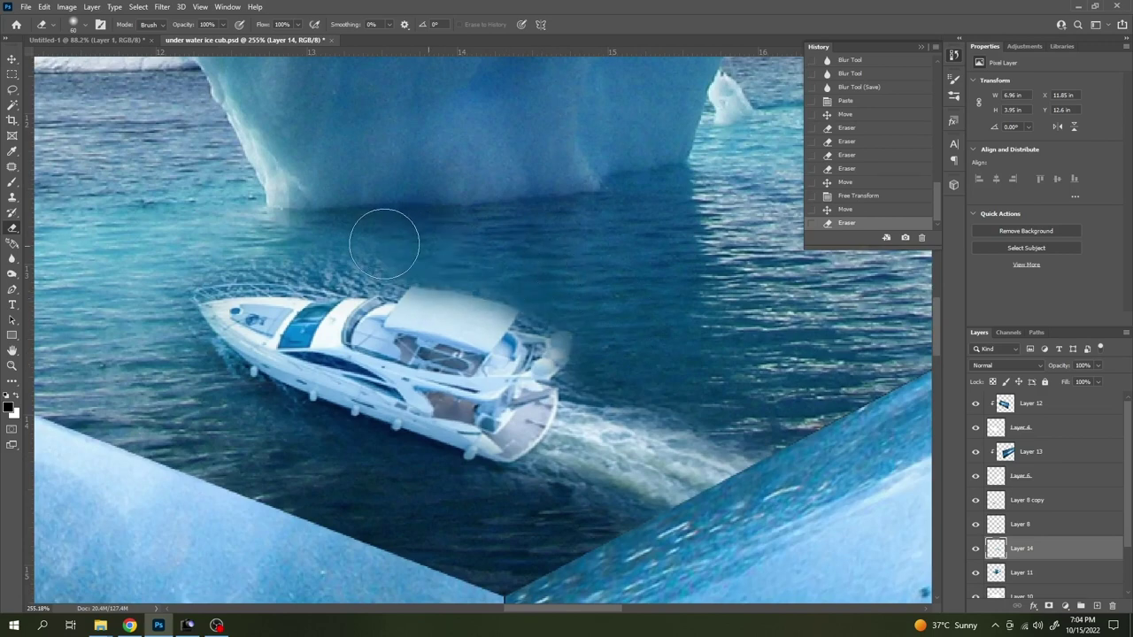
left_click_drag(237, 250, 536, 268)
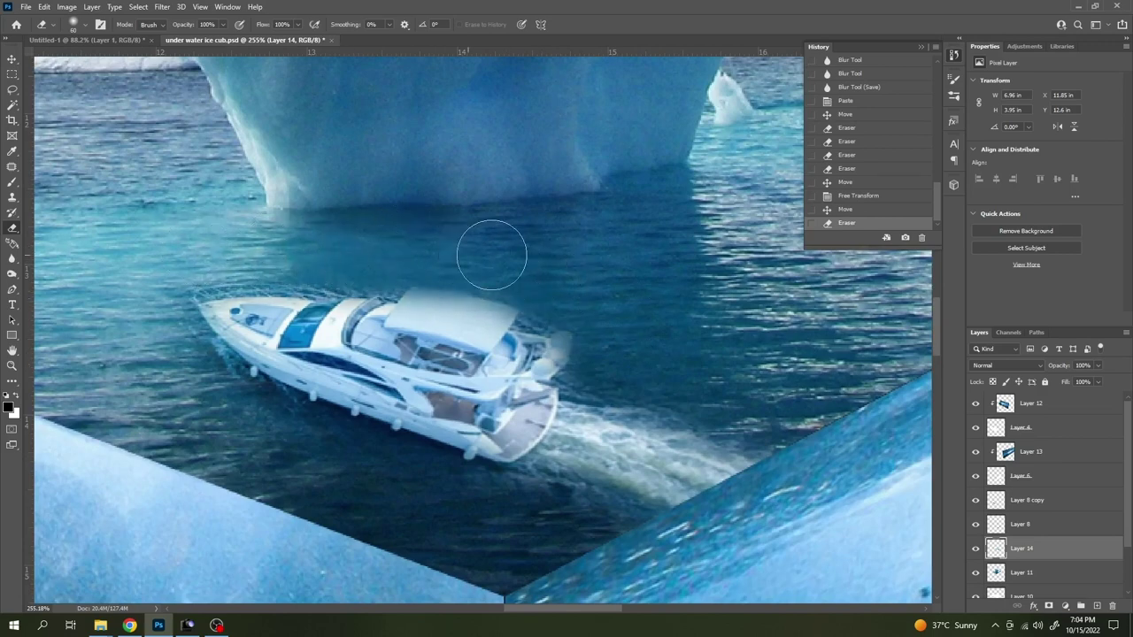
key("ctrl+z")
left_click_drag(513, 257, 442, 223)
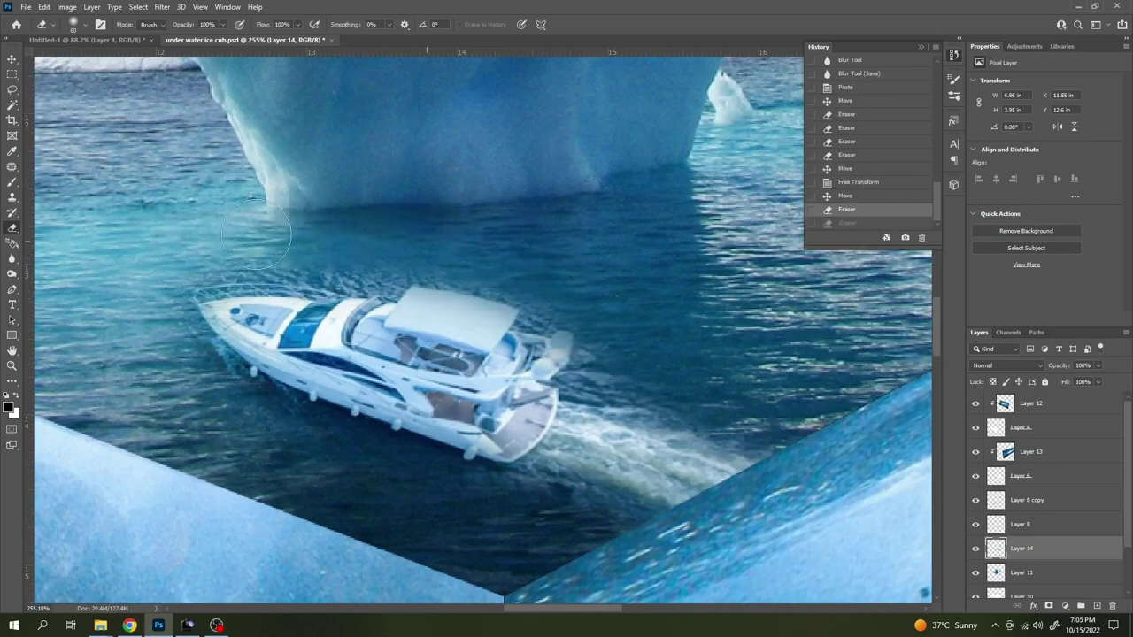
- Fit the image on screen and shift the yacht slightly right and down, keeping Normal blending
key("ctrl+0")
key("v")
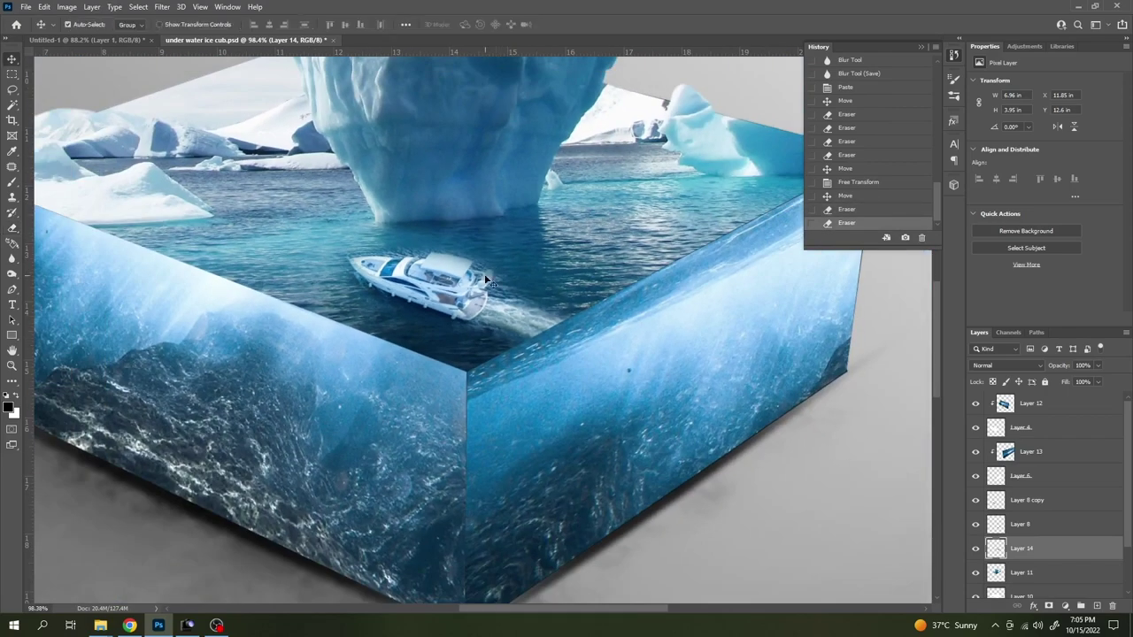
left_click_drag(439, 280, 447, 287)
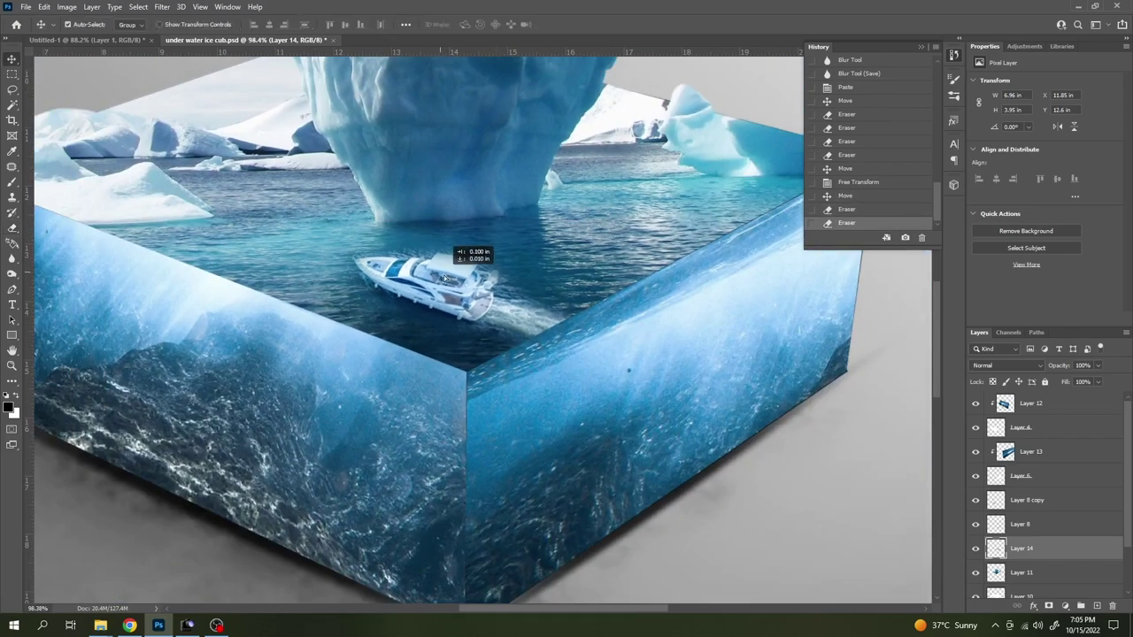
left_click(1010, 367)
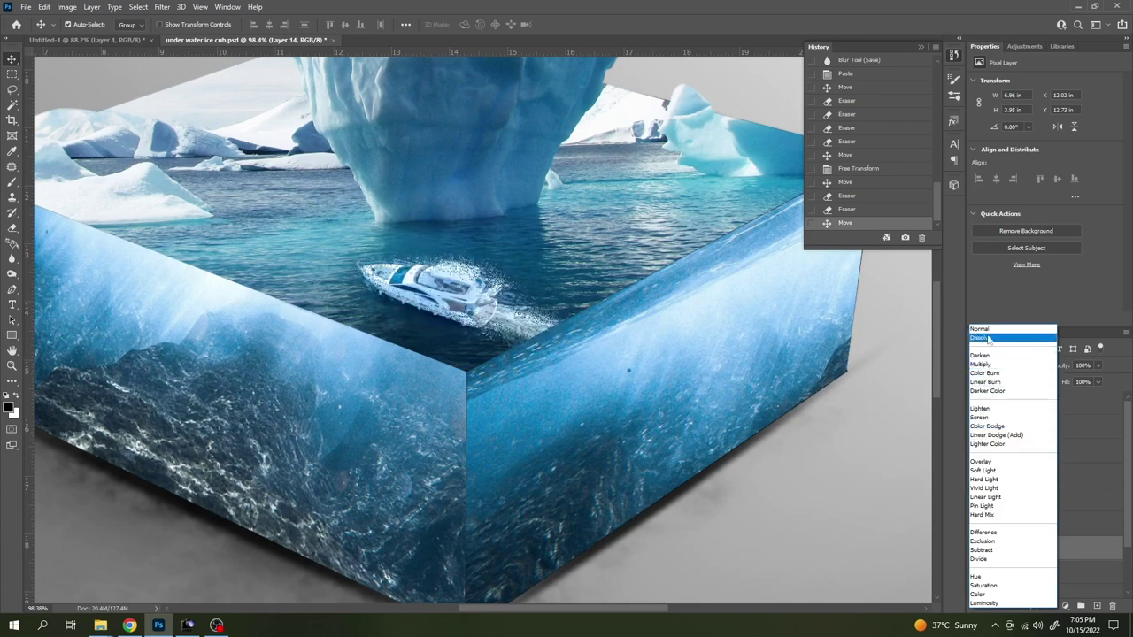
key("Escape")
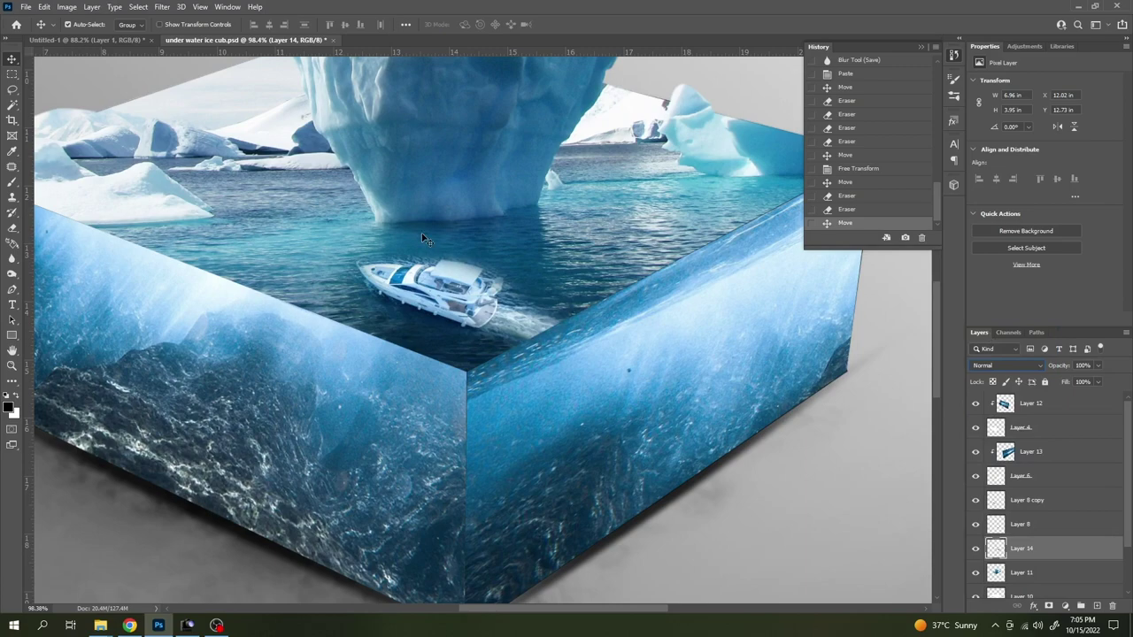
scroll(451, 290, "down", 2)
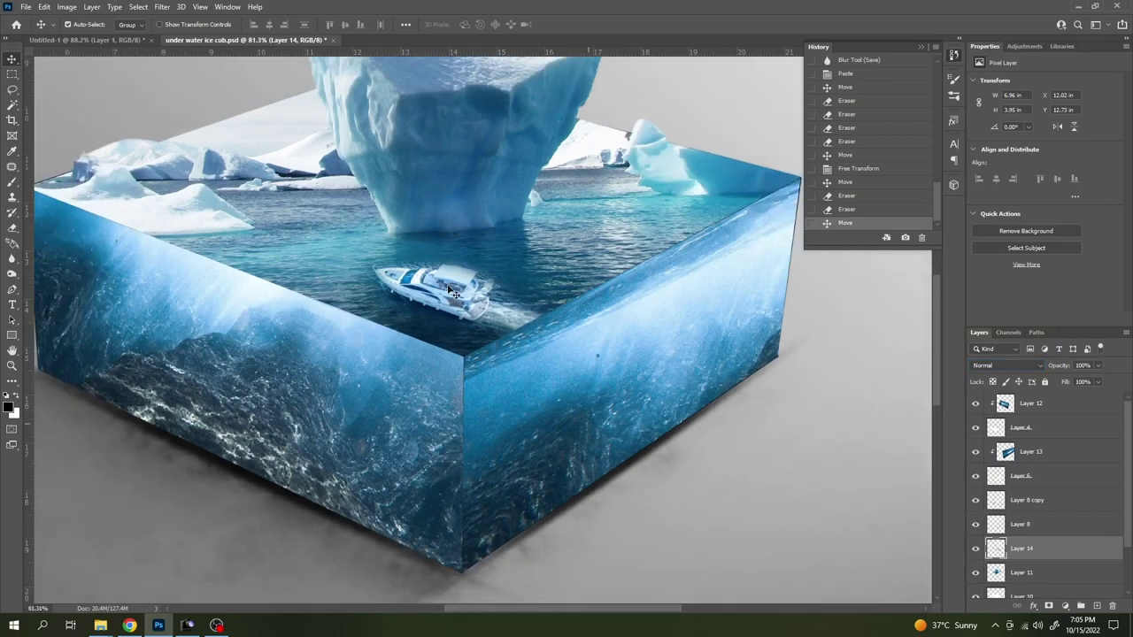
scroll(455, 285, "down", 3)
scroll(466, 278, "up", 4)
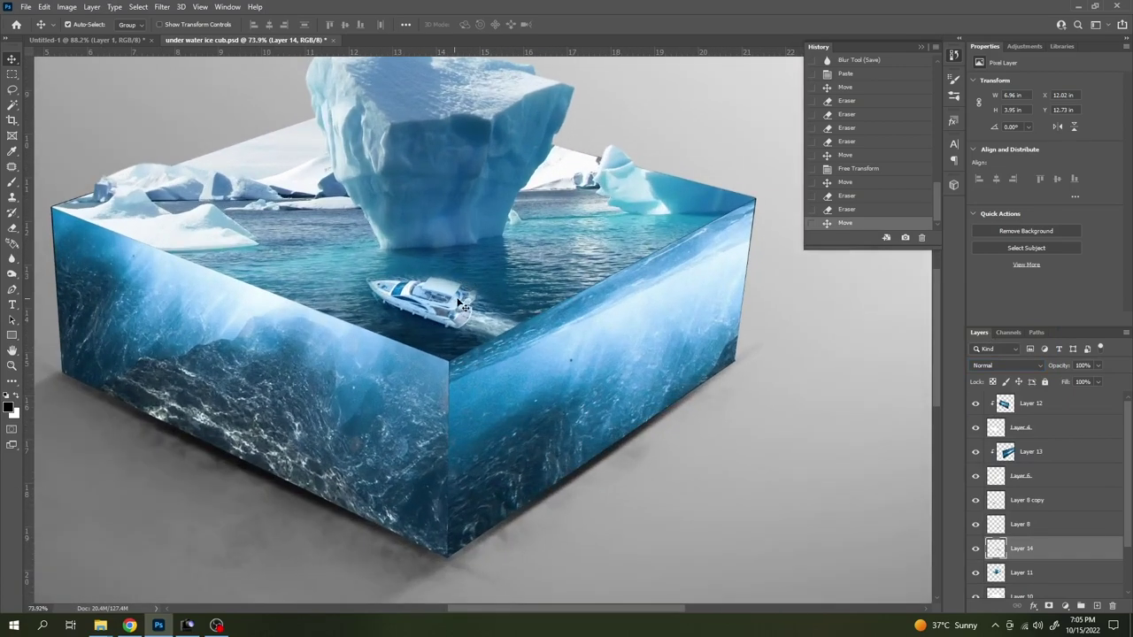
- Erase the remaining hard edge spots to the right of and above the yacht
key("e")
scroll(482, 310, "up", 4)
left_click_drag(482, 310, 519, 304)
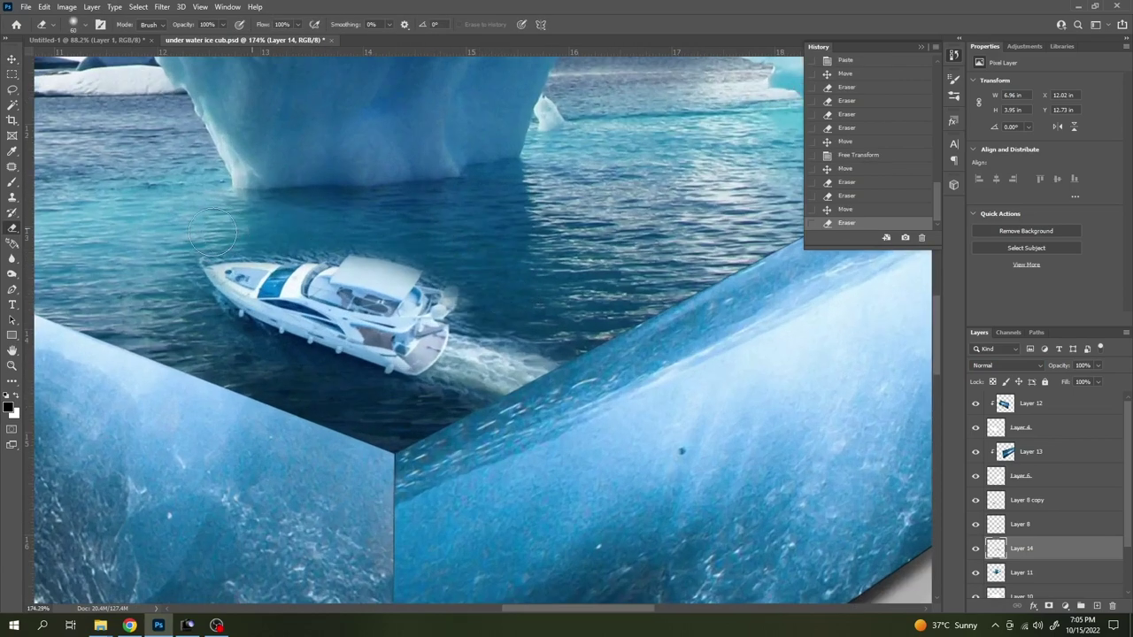
left_click(471, 254)
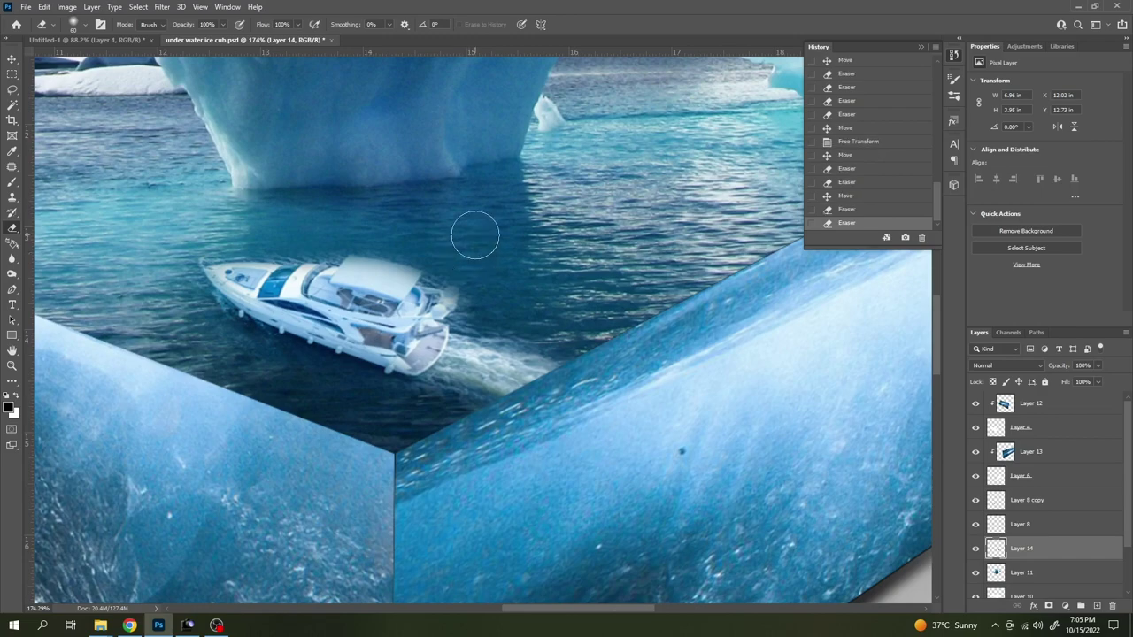
scroll(474, 248, "down", 5)
scroll(482, 230, "down", 2)
scroll(482, 230, "up", 1)
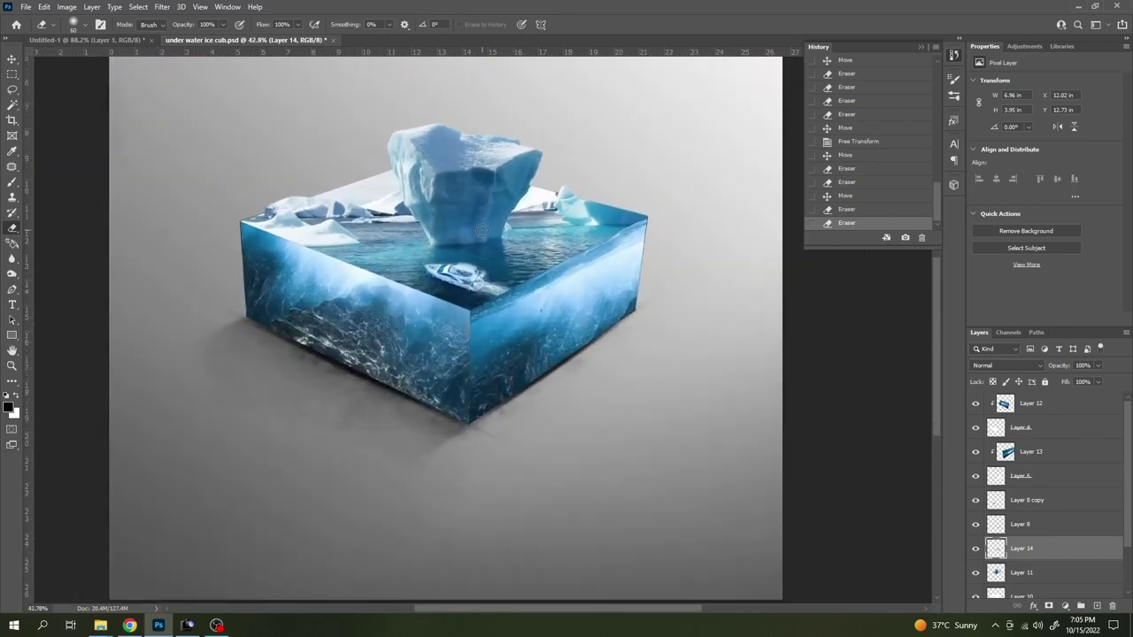
- Apply a crop to the ice cube canvas
key("c")
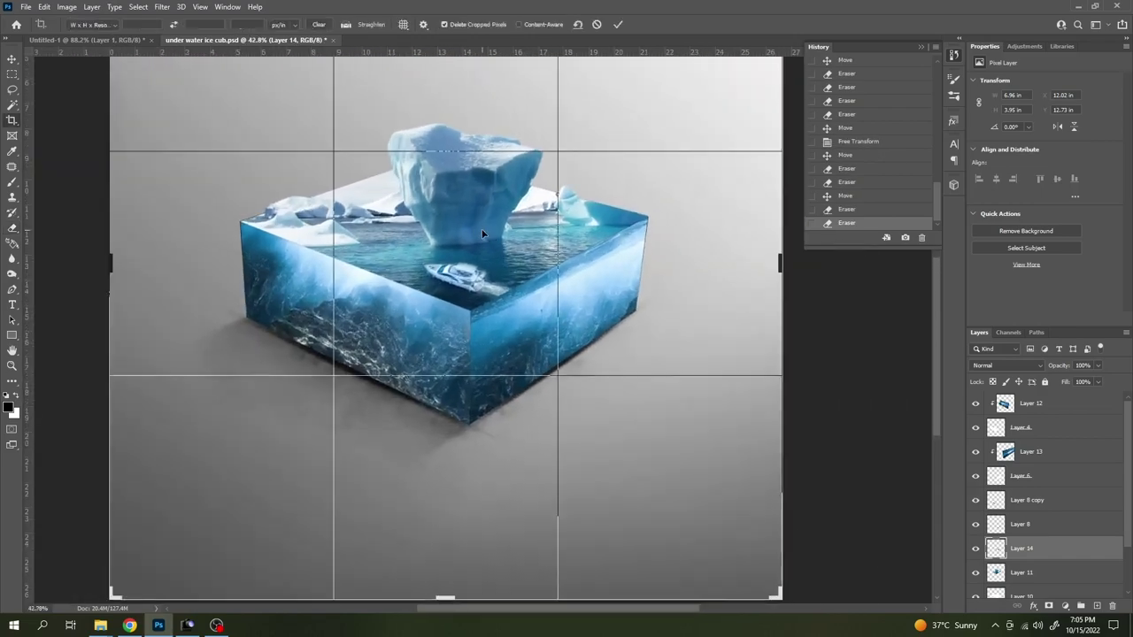
key("Return")
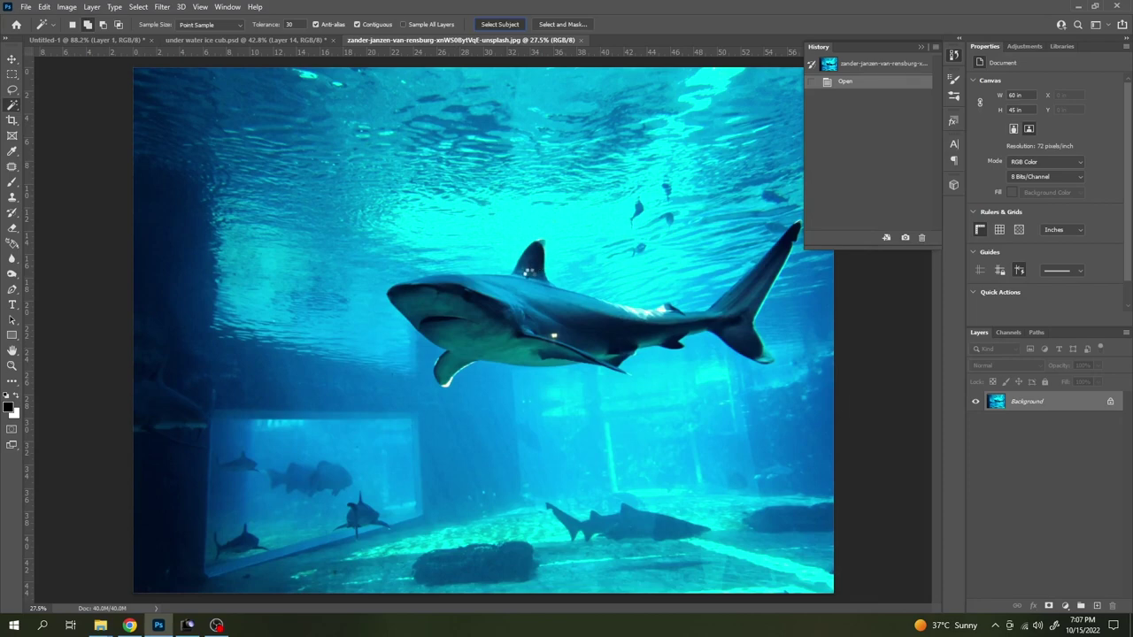
- Patch away the pale fringe on the shark's tail fin with the Patch tool
scroll(582, 299, "down", 1)
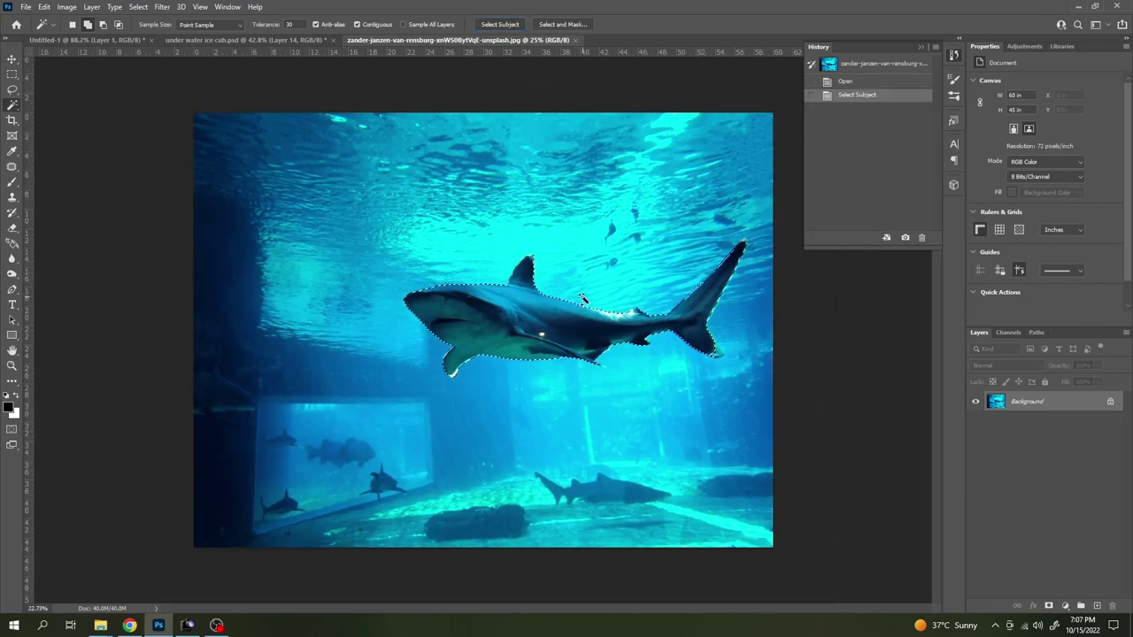
scroll(582, 299, "up", 3)
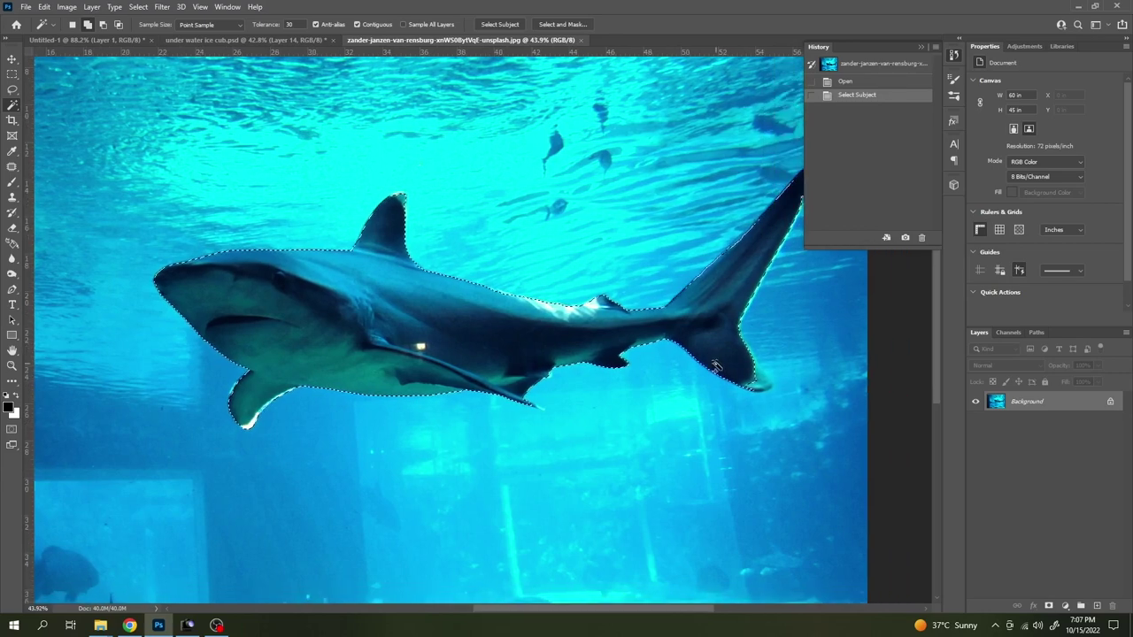
key("j")
scroll(774, 378, "up", 5)
left_click(722, 345)
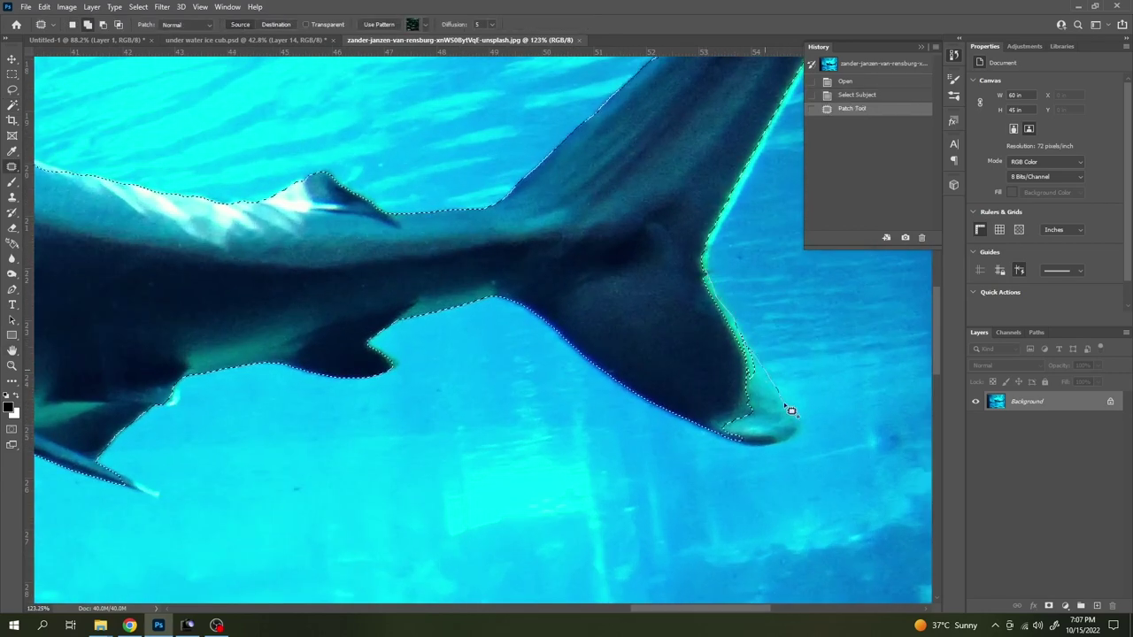
left_click_drag(735, 448, 725, 435)
scroll(663, 295, "down", 2)
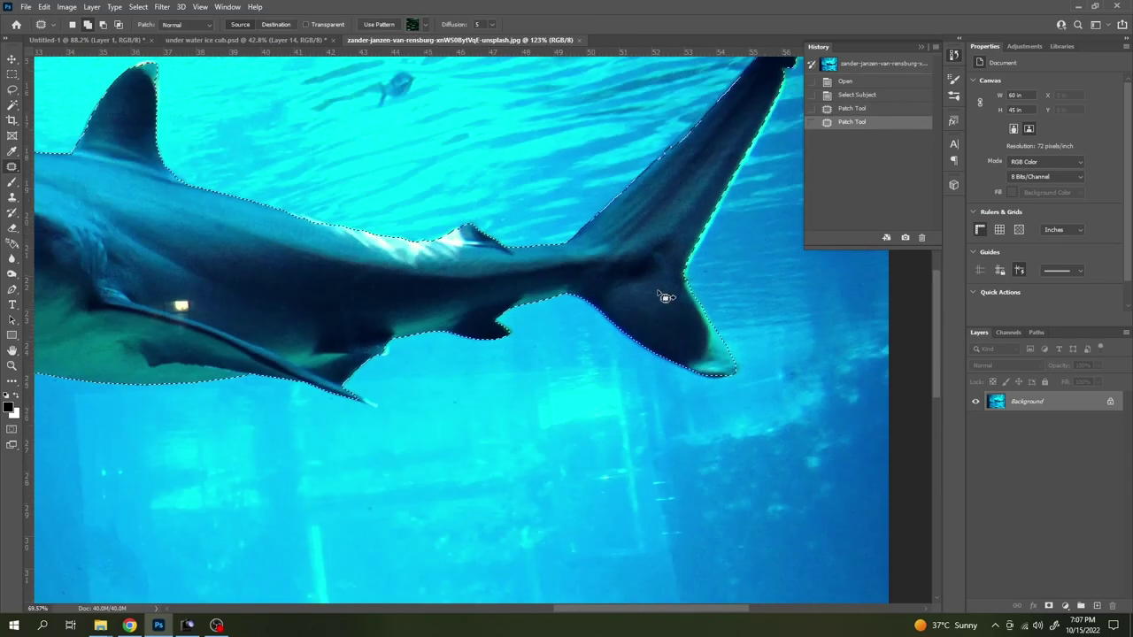
scroll(663, 296, "down", 2)
scroll(593, 356, "down", 1)
scroll(593, 356, "up", 3)
scroll(619, 405, "up", 3)
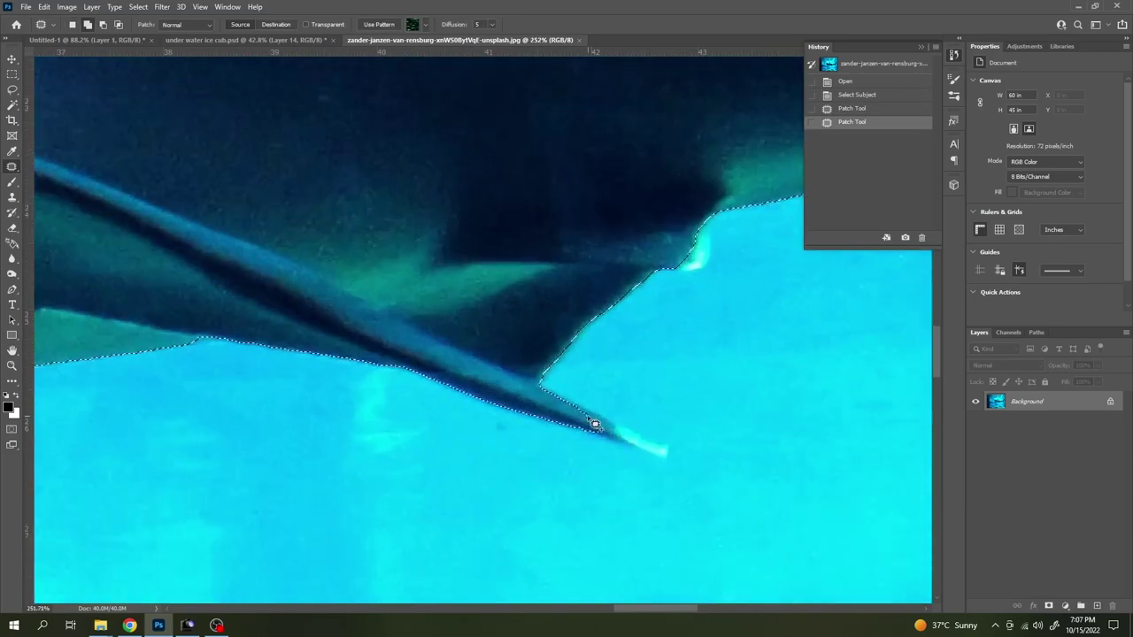
scroll(531, 381, "down", 3)
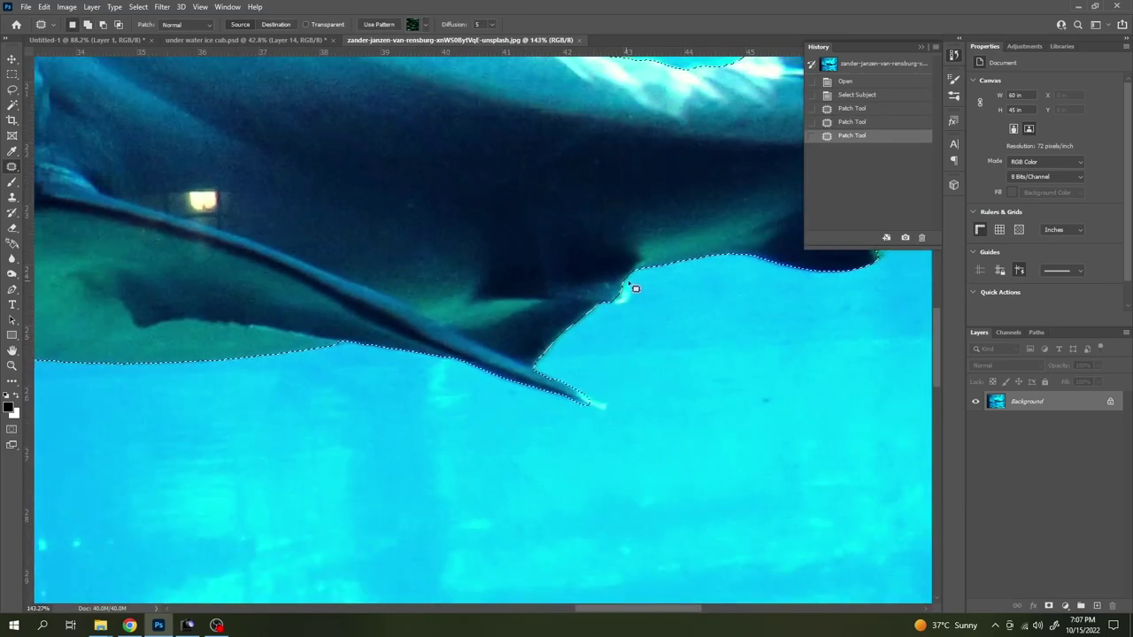
scroll(627, 280, "up", 3)
- Patch the light halos at the pectoral fin, dorsal fin and upper tail tips
left_click_drag(627, 319, 590, 261)
scroll(589, 260, "down", 3)
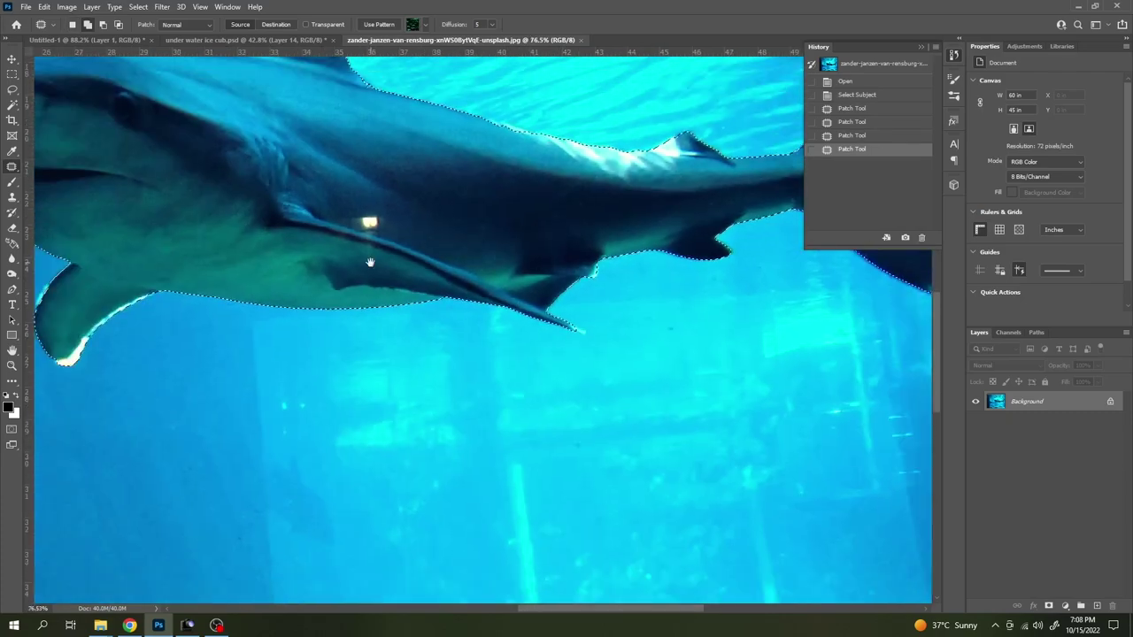
scroll(401, 311, "down", 2)
scroll(402, 311, "up", 1)
scroll(397, 397, "up", 1)
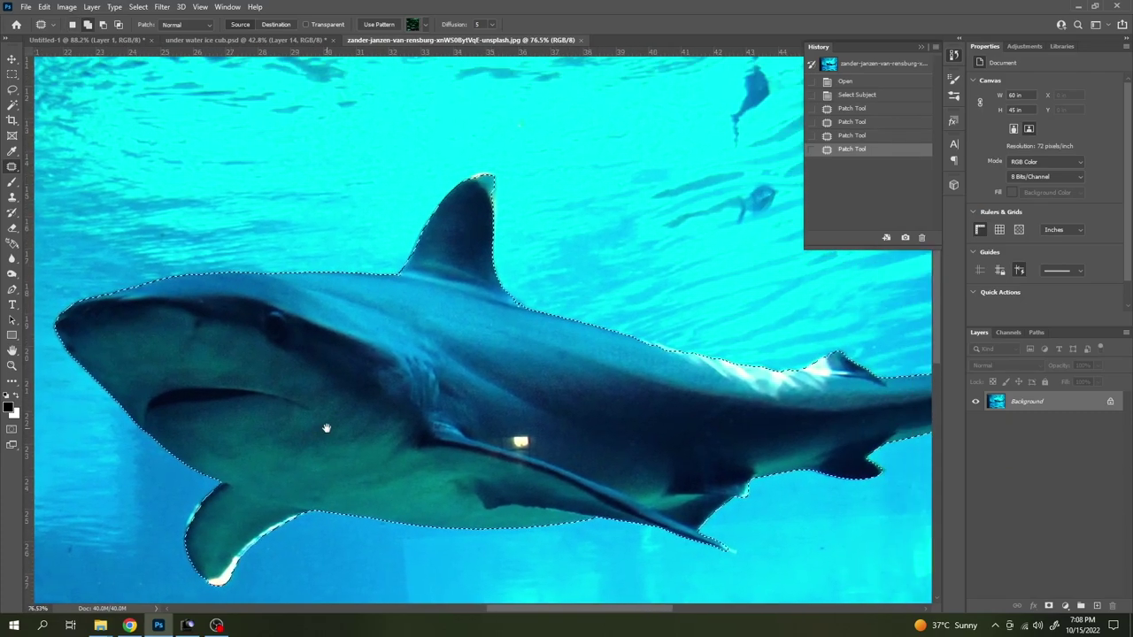
scroll(531, 172, "up", 3)
scroll(516, 148, "up", 1)
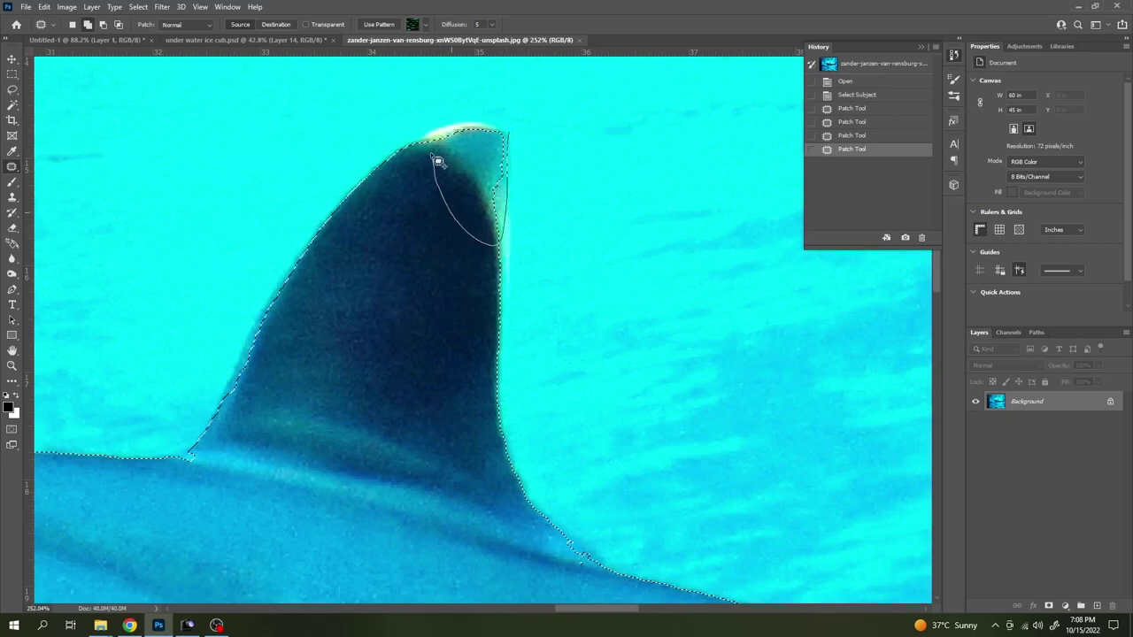
left_click_drag(502, 137, 500, 139)
scroll(473, 183, "down", 3)
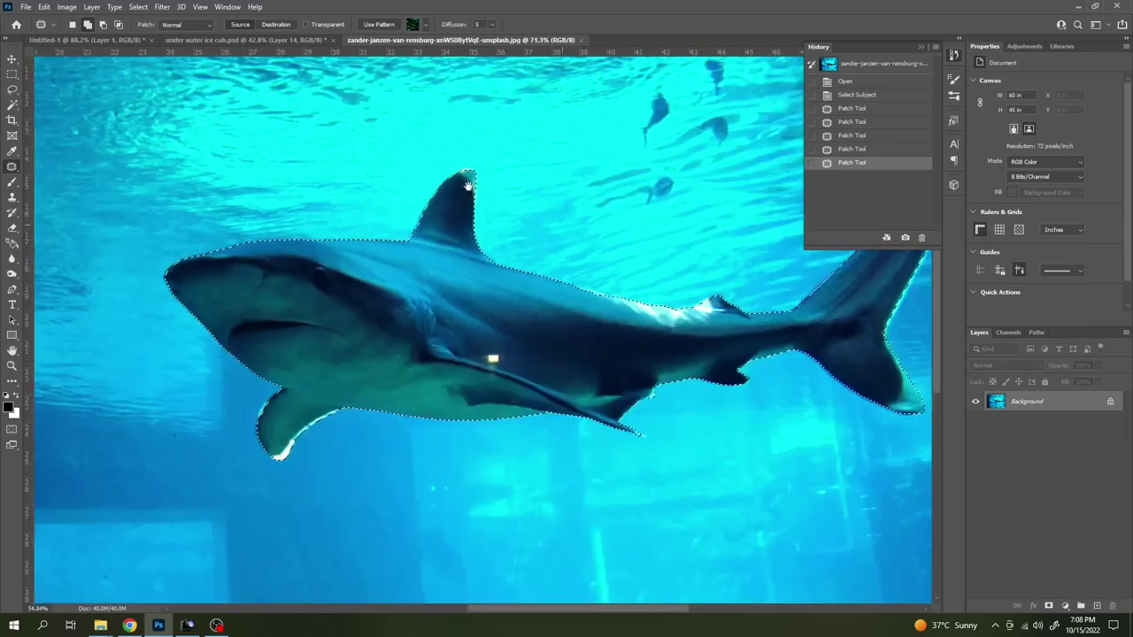
scroll(428, 207, "down", 1)
scroll(746, 142, "up", 2)
scroll(748, 133, "up", 2)
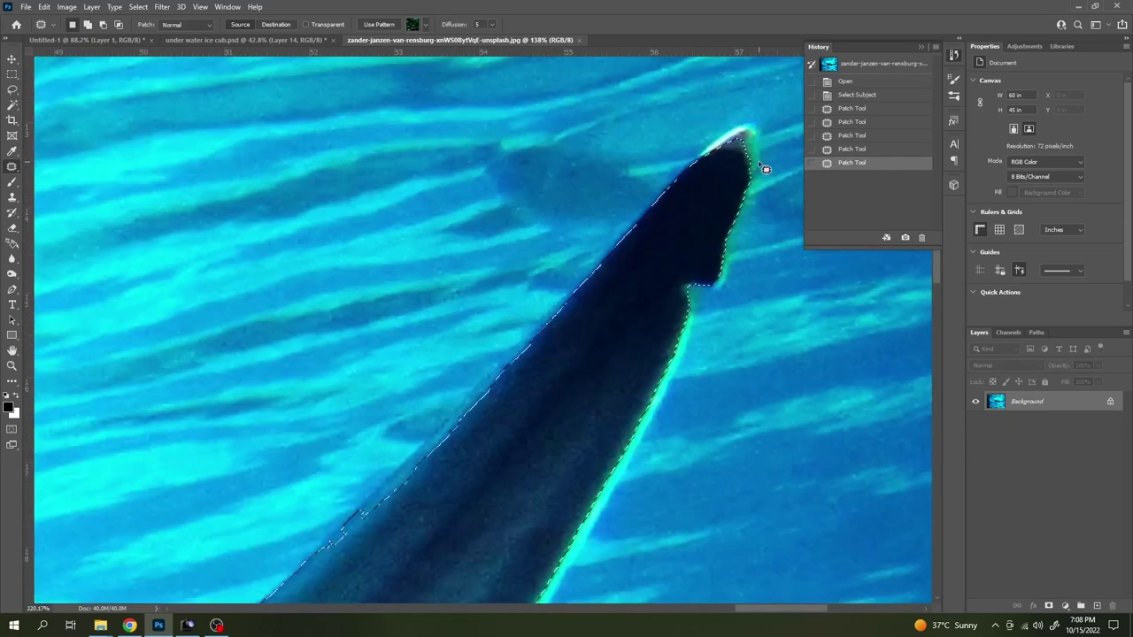
scroll(747, 129, "up", 1)
left_click_drag(748, 126, 689, 199)
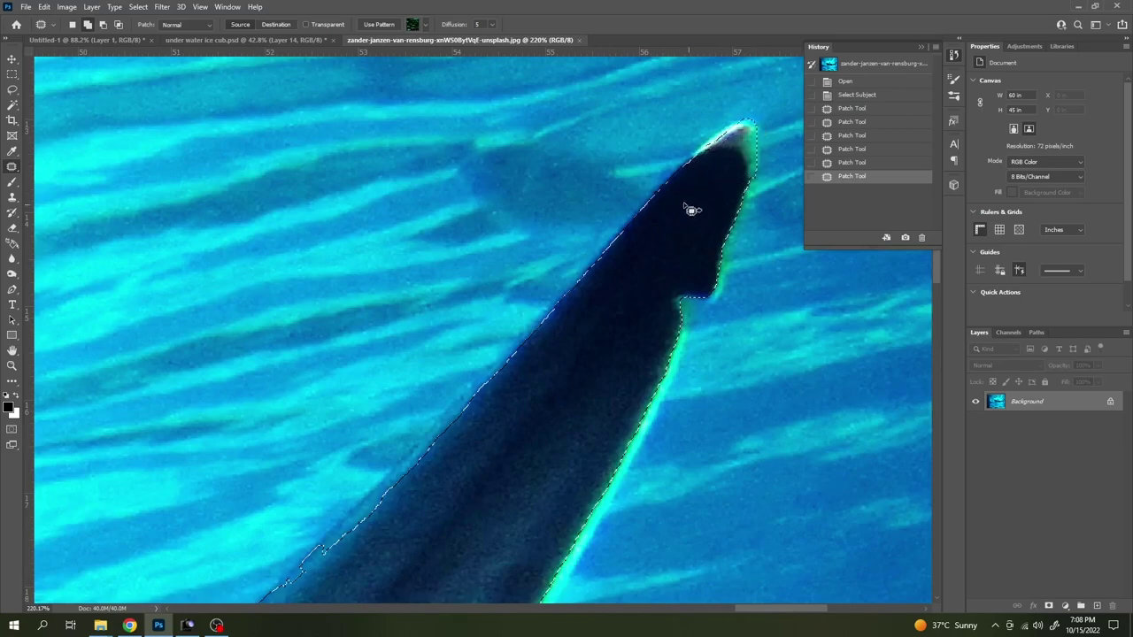
scroll(637, 221, "down", 3)
scroll(571, 246, "down", 2)
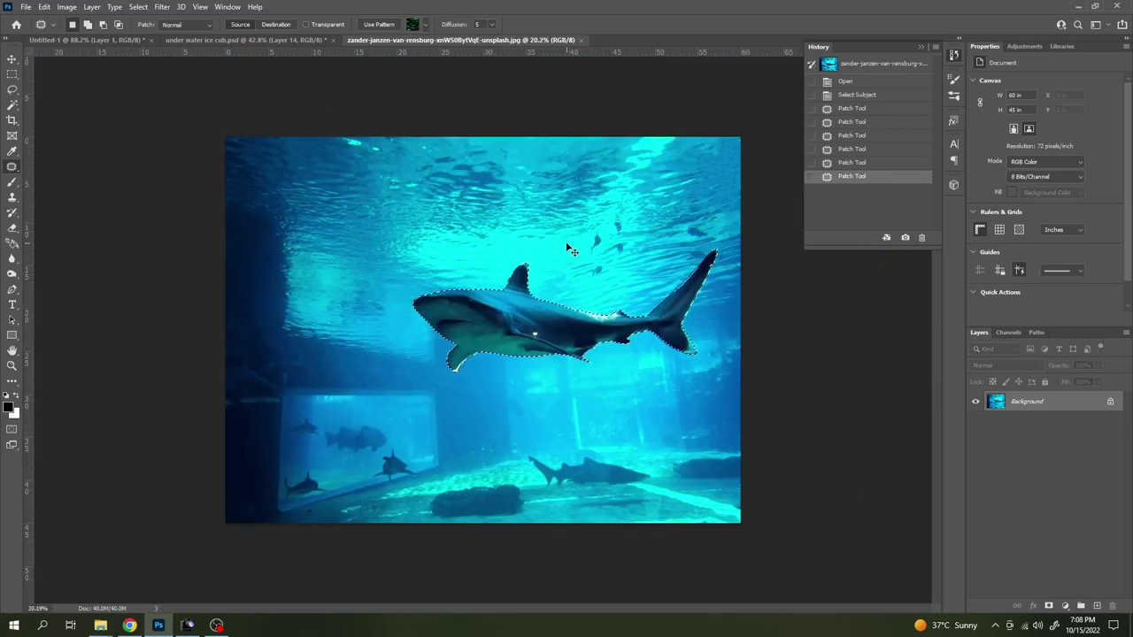
- Paste the shark above Layer 12 in the cube document and clip it to that side
left_click(248, 40)
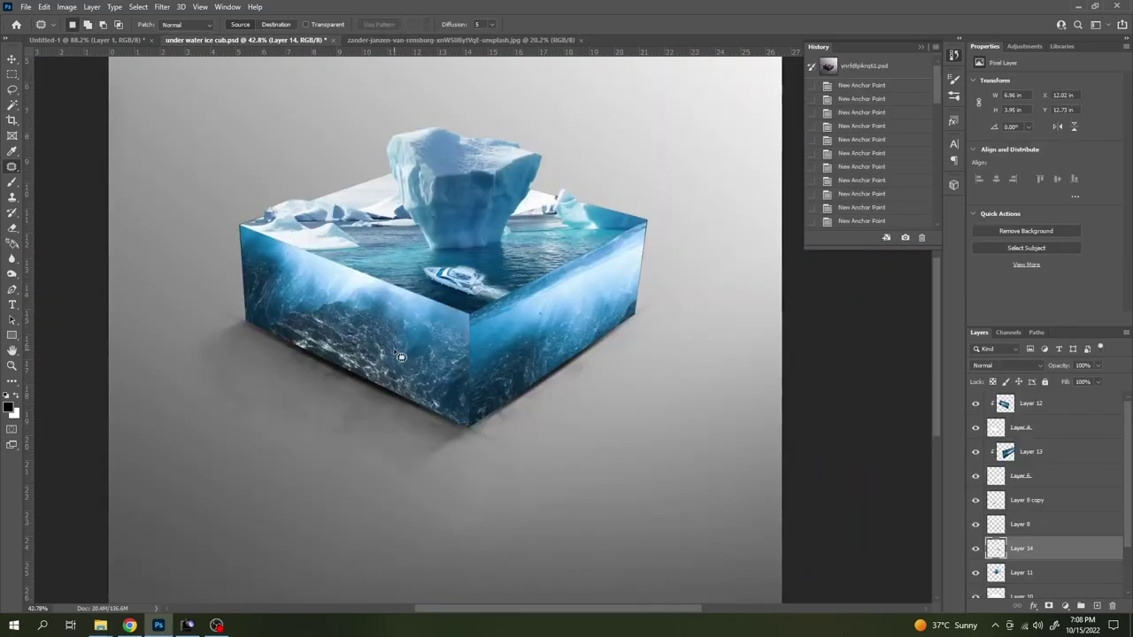
scroll(335, 312, "up", 3)
key("v")
right_click(329, 299)
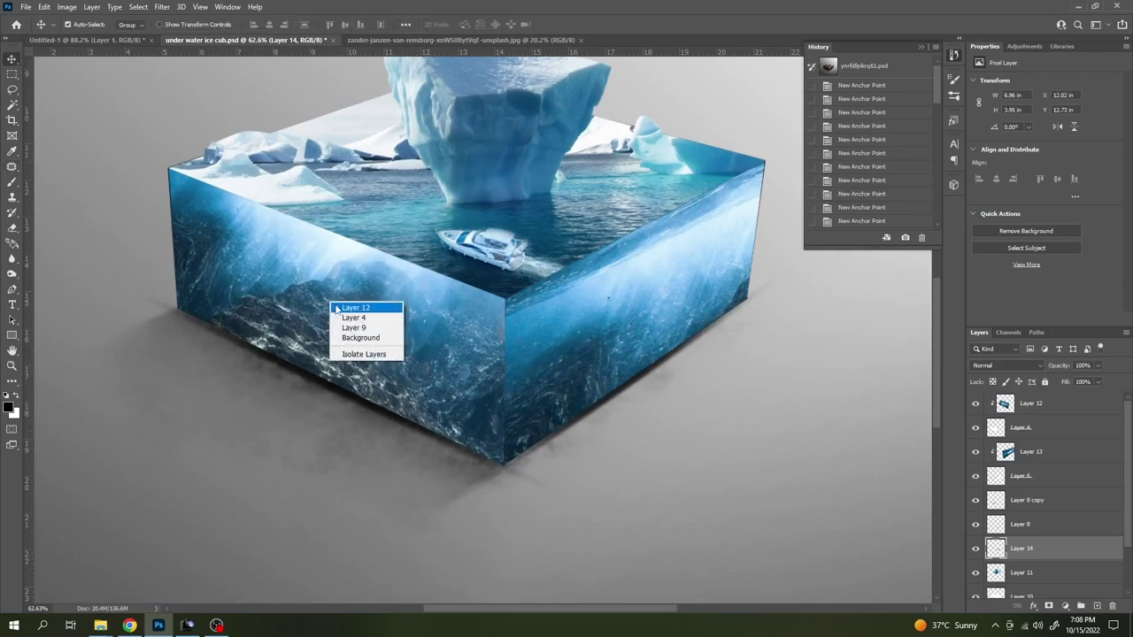
left_click(338, 308)
key("ctrl+v")
scroll(336, 309, "down", 3)
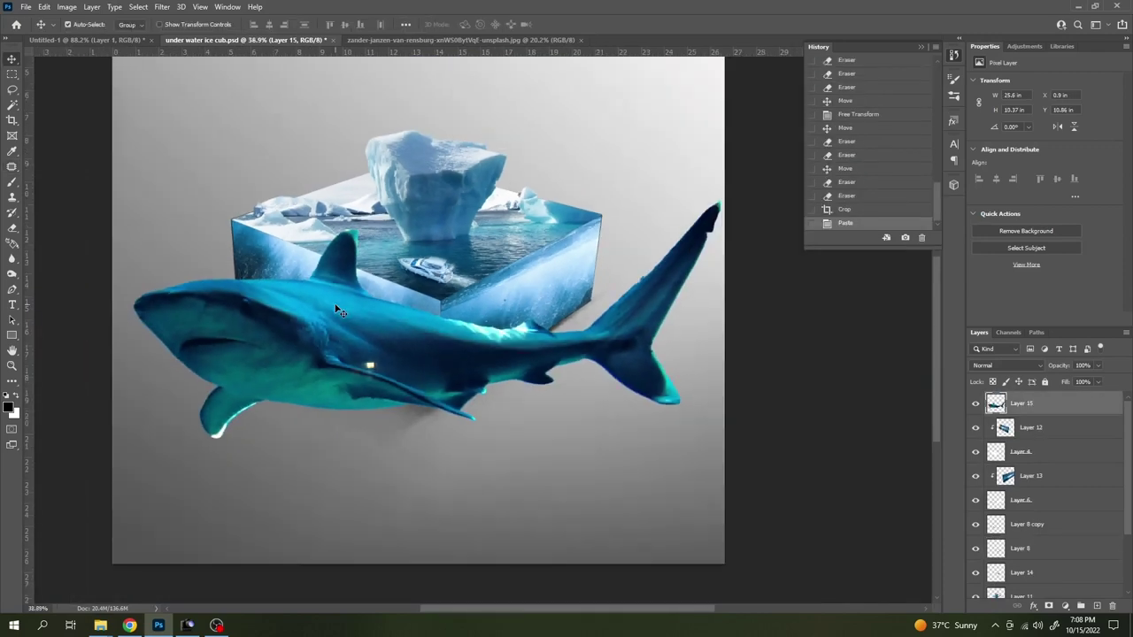
key("ctrl+alt+g")
- Shrink the shark and position it on the cube's left underwater face
key("ctrl+t")
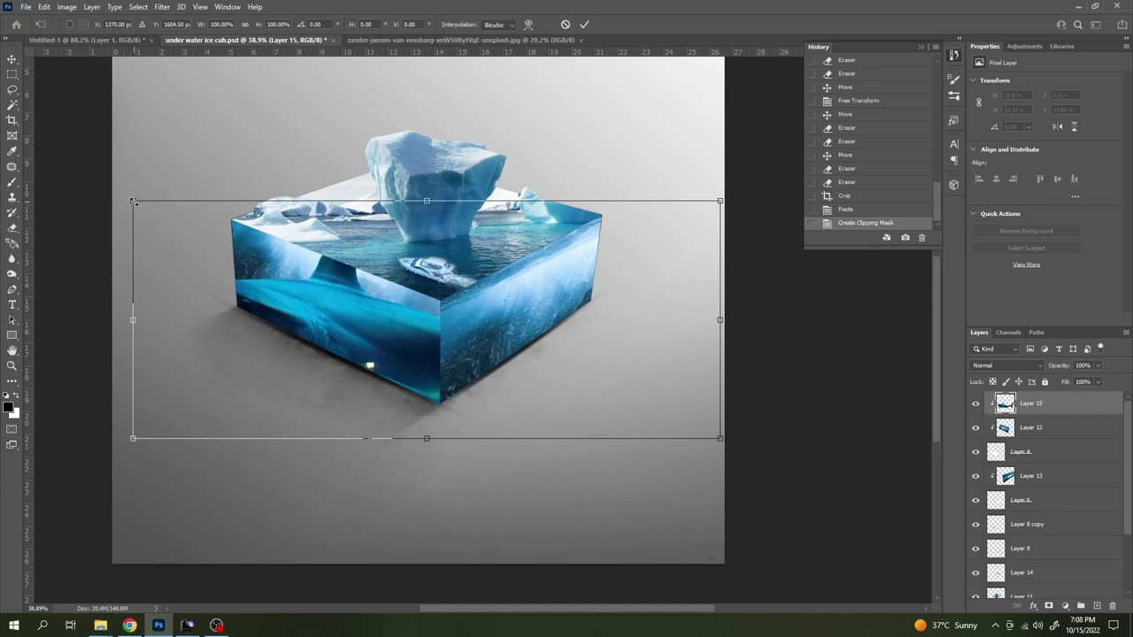
mouse_move(133, 202)
left_mouse_down()
mouse_move(371, 298)
mouse_move(346, 329)
left_mouse_up()
scroll(400, 333, "up", 2)
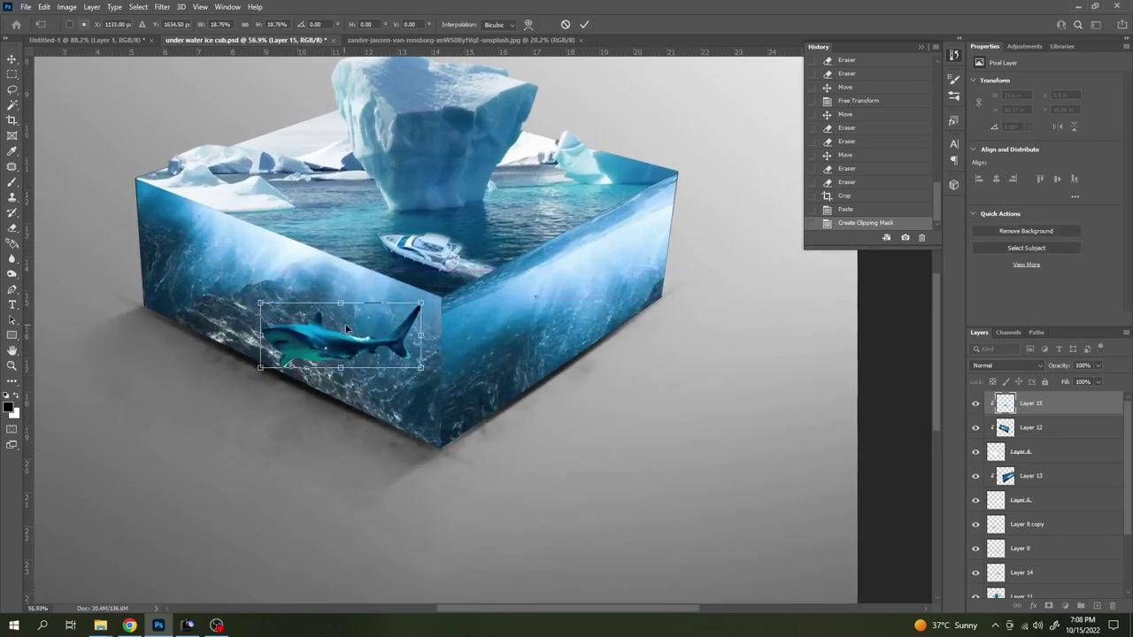
mouse_move(346, 329)
left_mouse_down()
mouse_move(333, 337)
mouse_move(329, 321)
left_mouse_up()
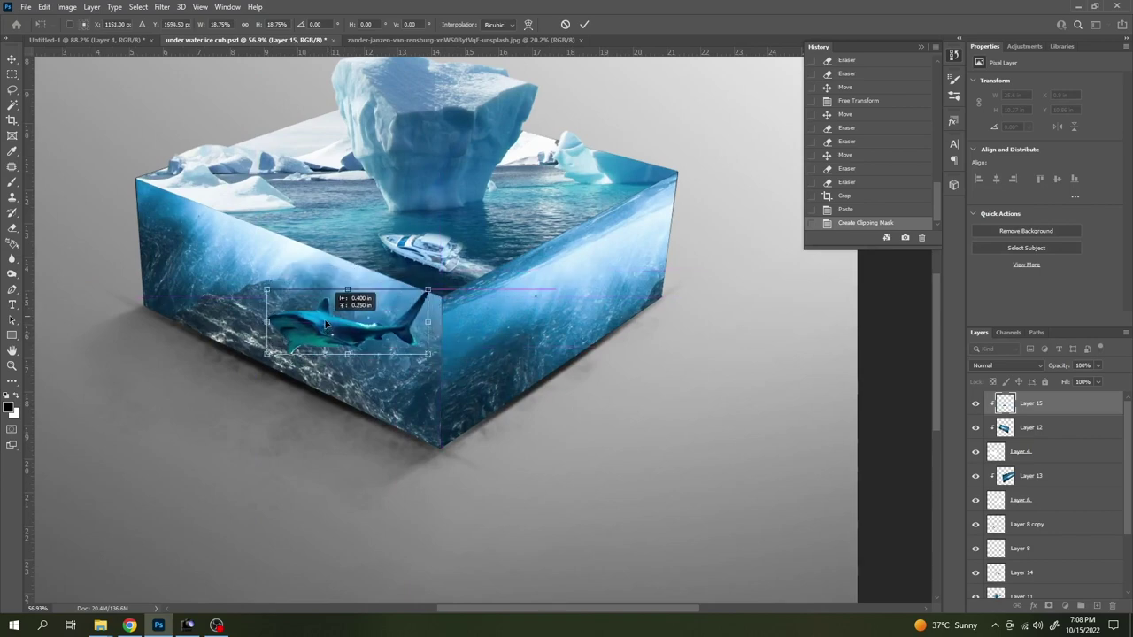
key("Return")
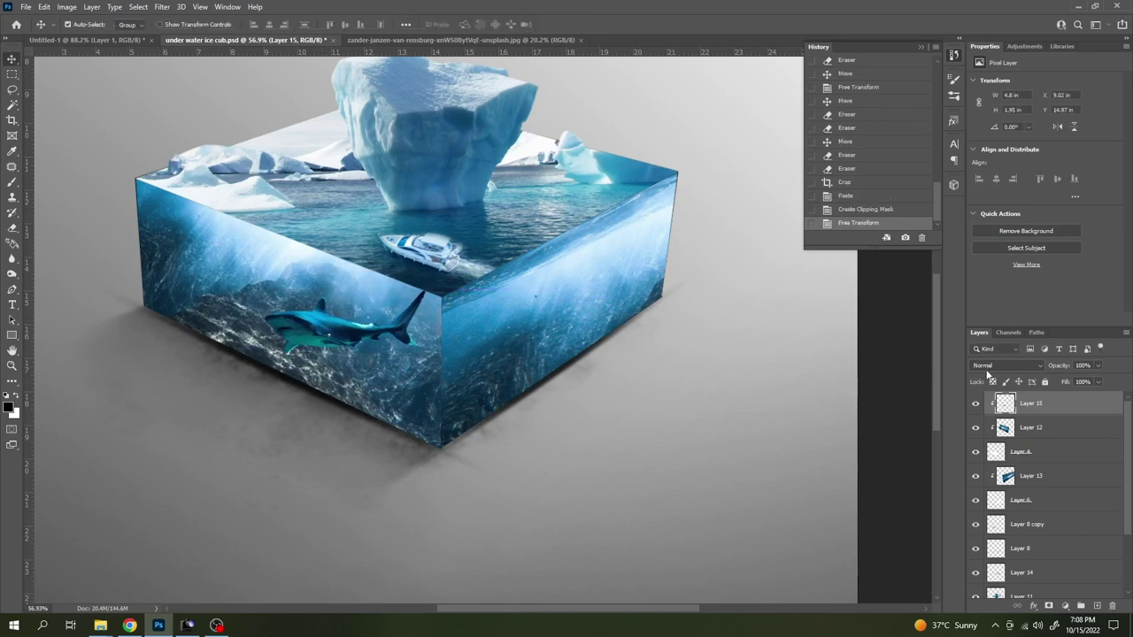
- Keep the shark layer's blend mode at Normal
left_click(987, 365)
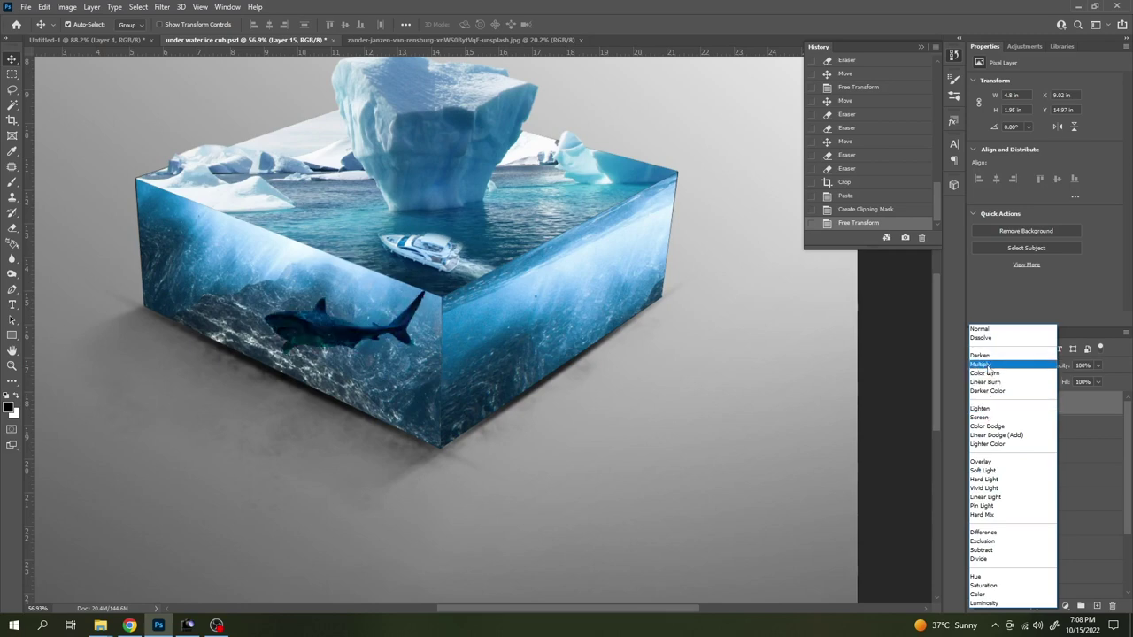
left_click(989, 332)
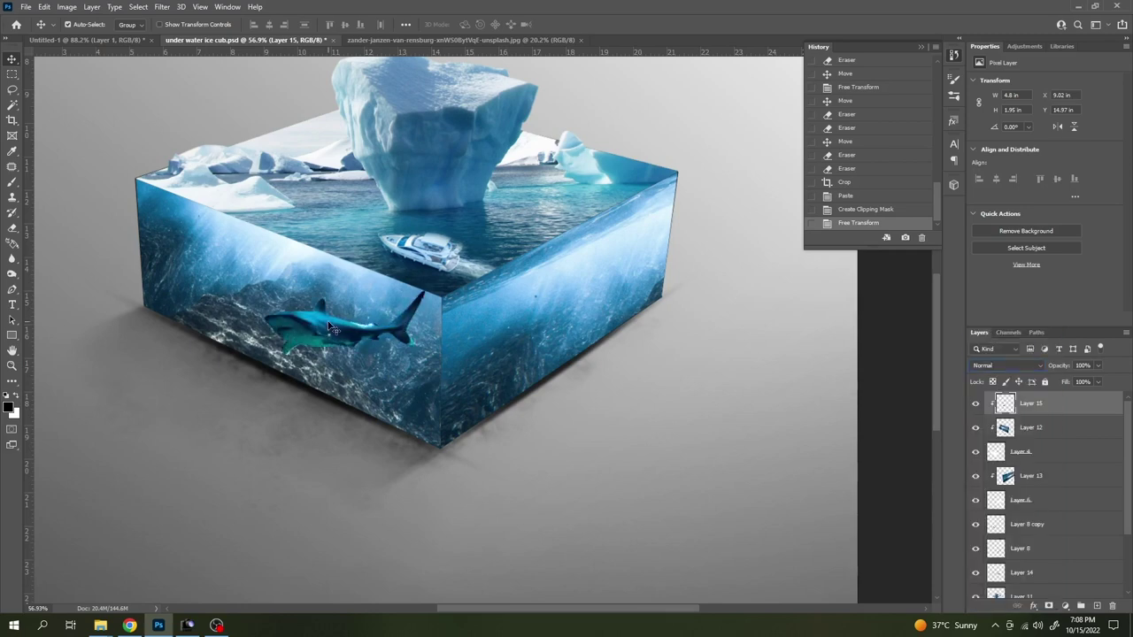
scroll(328, 327, "up", 3)
scroll(329, 328, "up", 3)
- Darken the shark's midtones with a Curves point from input 143 to output 118
key("ctrl+m")
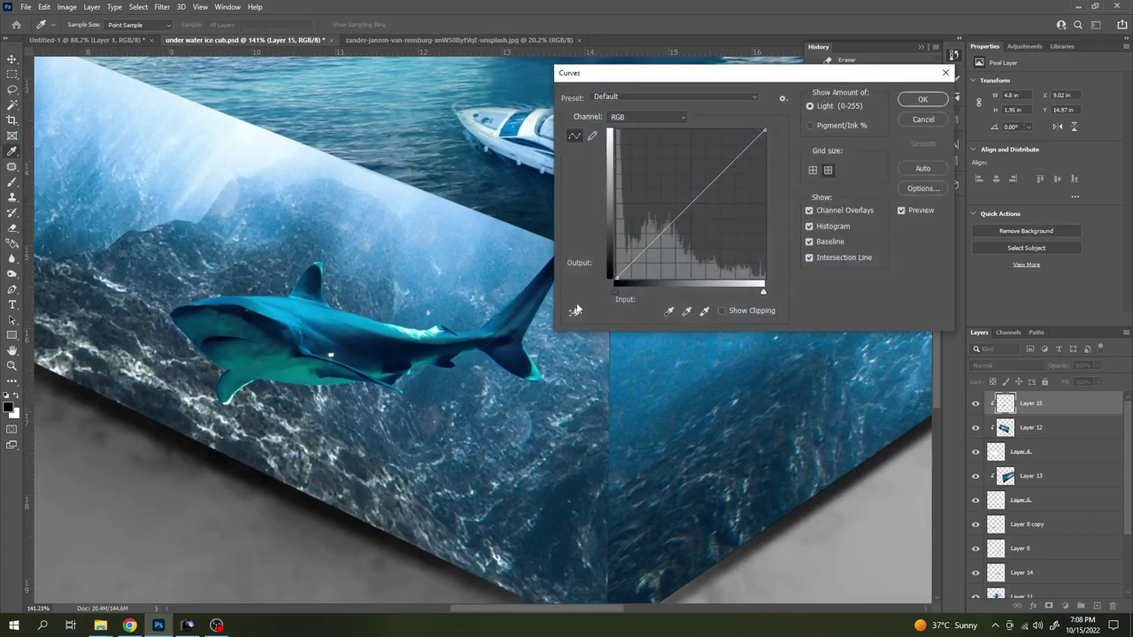
left_click_drag(698, 201, 700, 210)
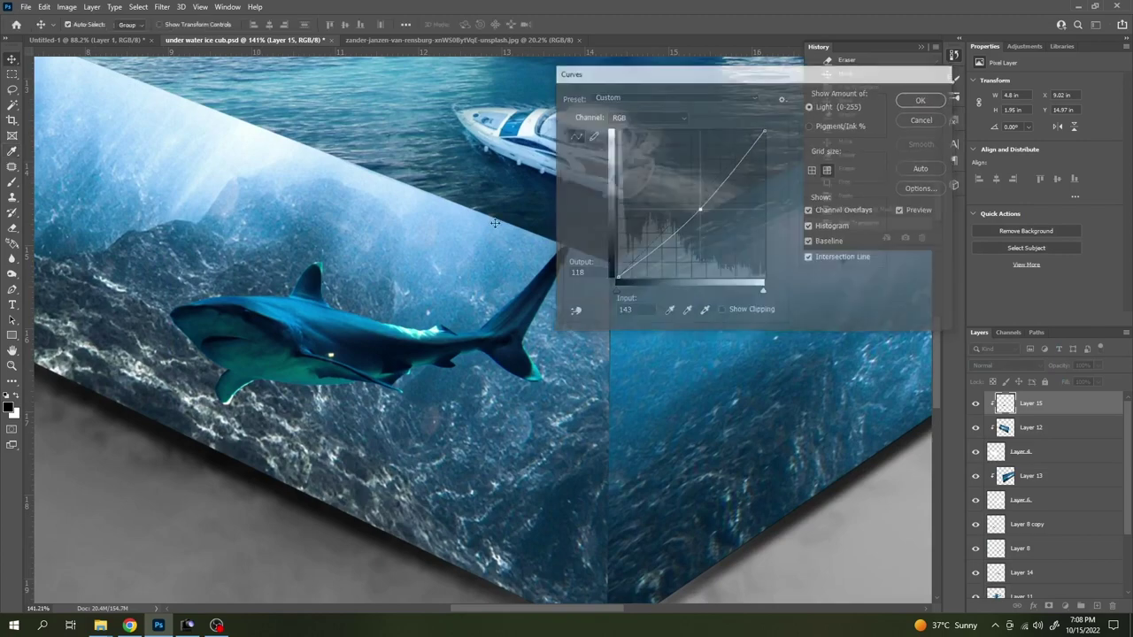
key("Return")
- Blur the shark's tail fin, belly and back edges to soften them
key("r")
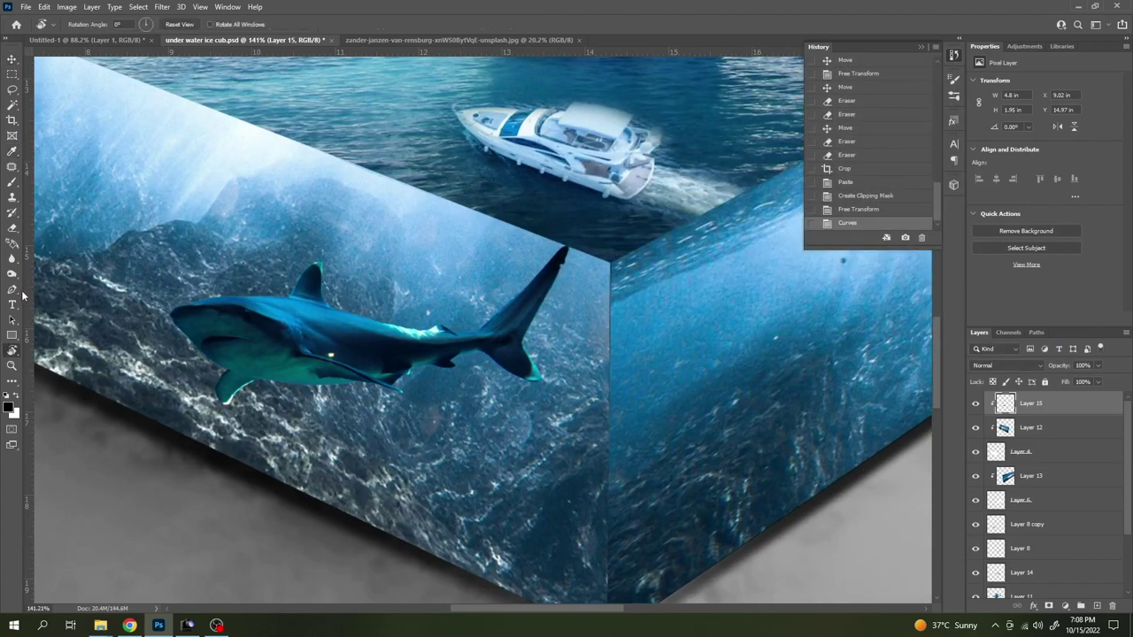
left_click(11, 259)
scroll(603, 292, "up", 3)
left_click_drag(560, 244, 484, 407)
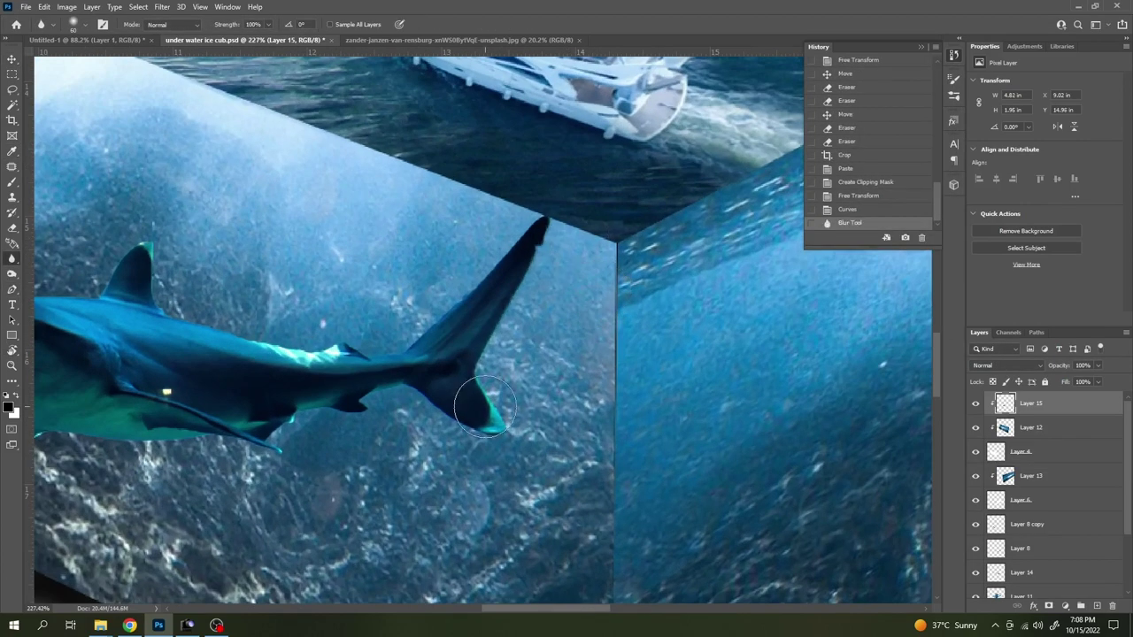
left_click_drag(382, 404, 270, 453)
scroll(496, 451, "left", 5)
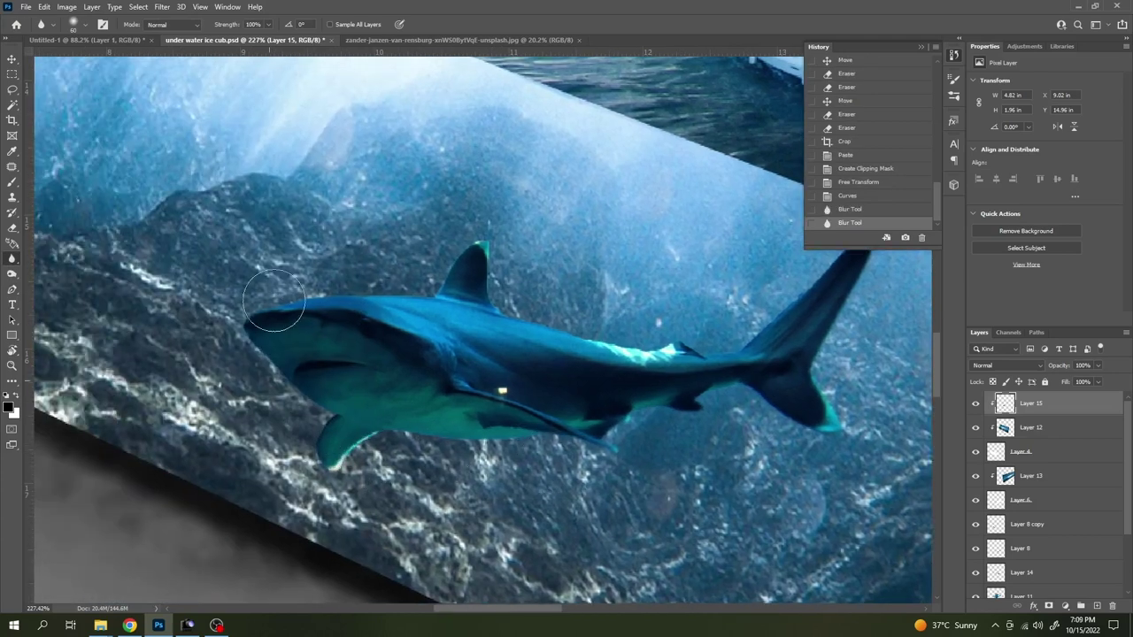
left_click_drag(601, 327, 693, 350)
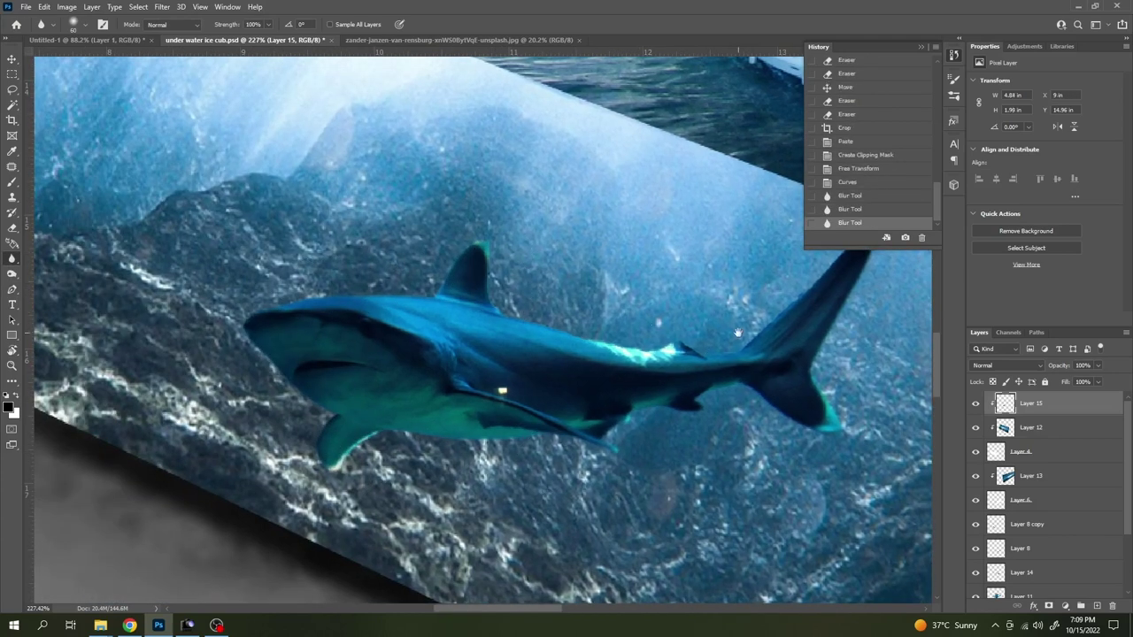
scroll(619, 345, "right", 4)
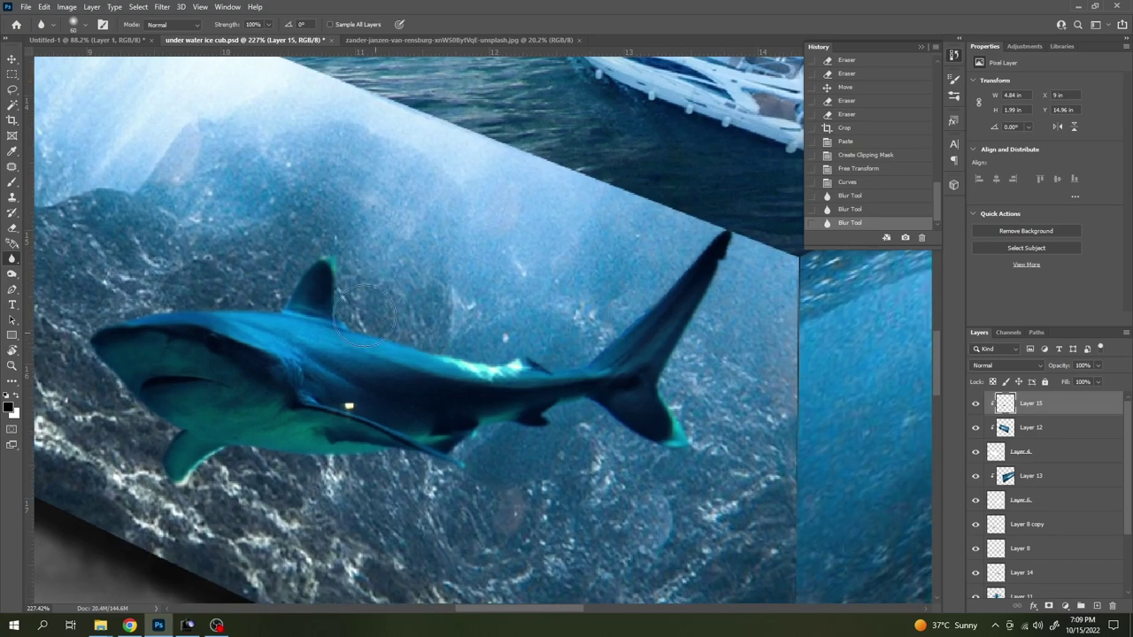
scroll(447, 367, "down", 6)
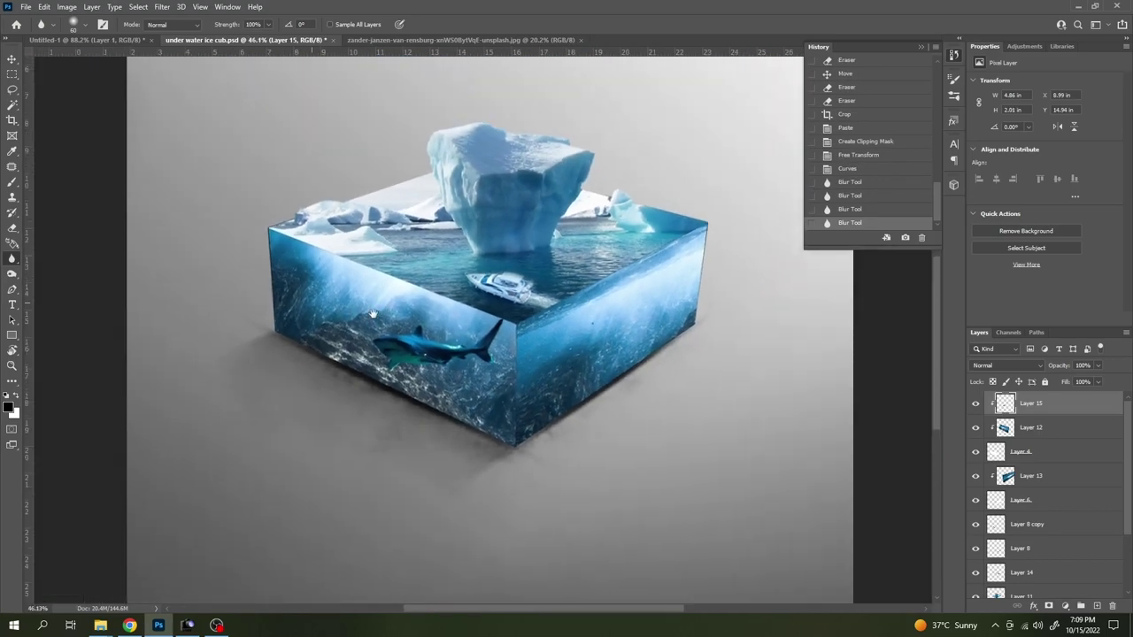
scroll(447, 367, "up", 2)
- Nudge the shark up and left, then make it smaller and slightly tilted
key("v")
left_click_drag(446, 367, 439, 365)
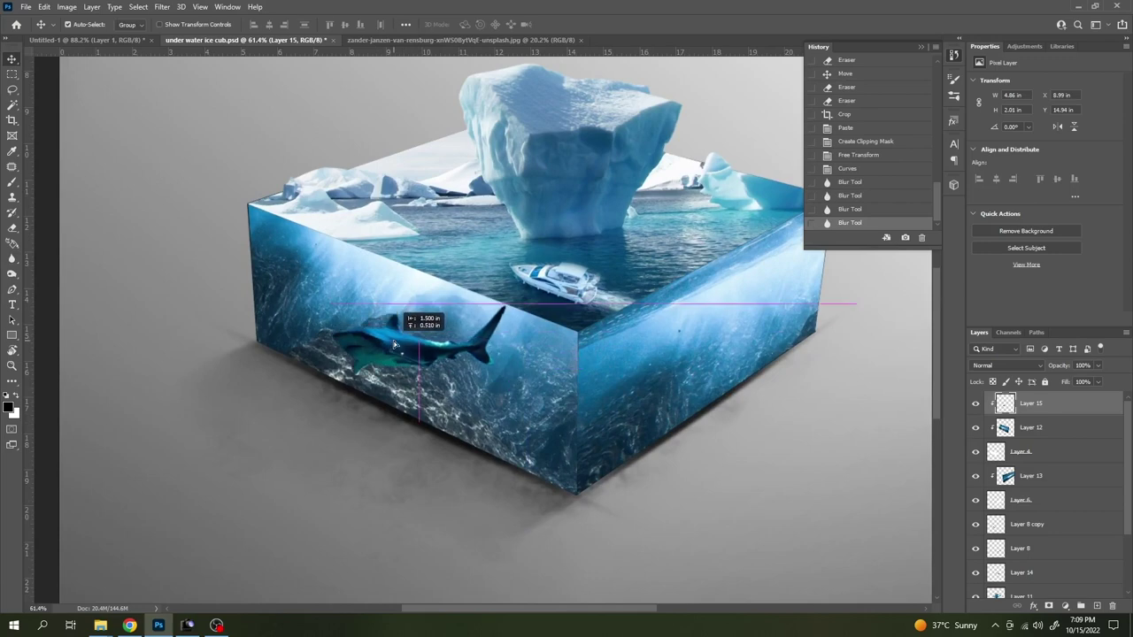
key("ctrl+t")
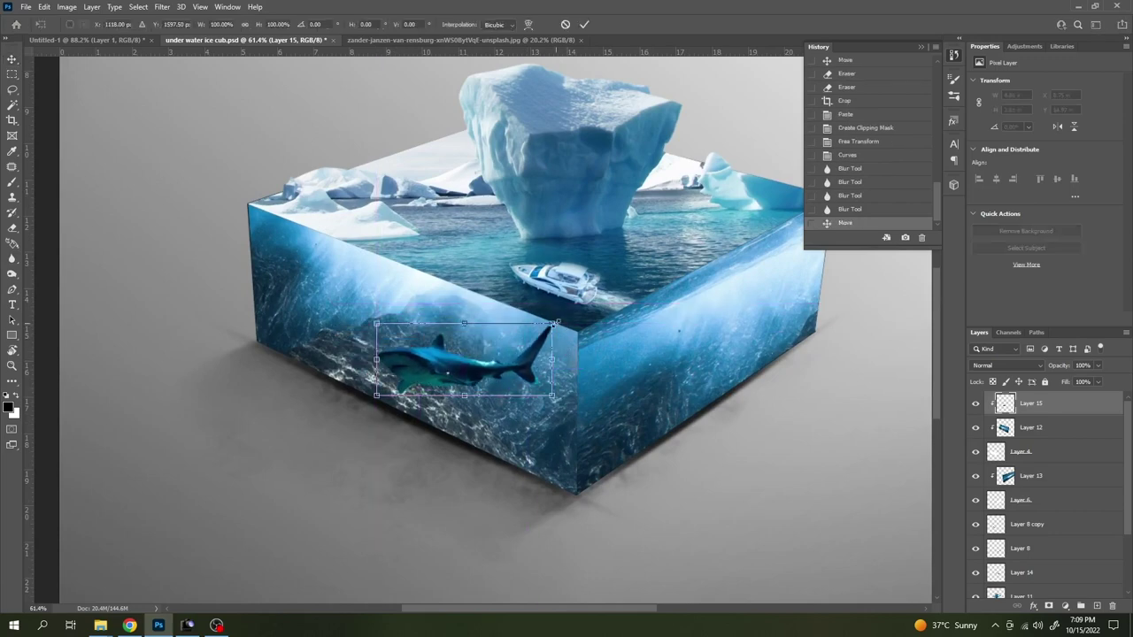
left_click_drag(376, 324, 404, 329)
key("Return")
scroll(476, 335, "down", 2)
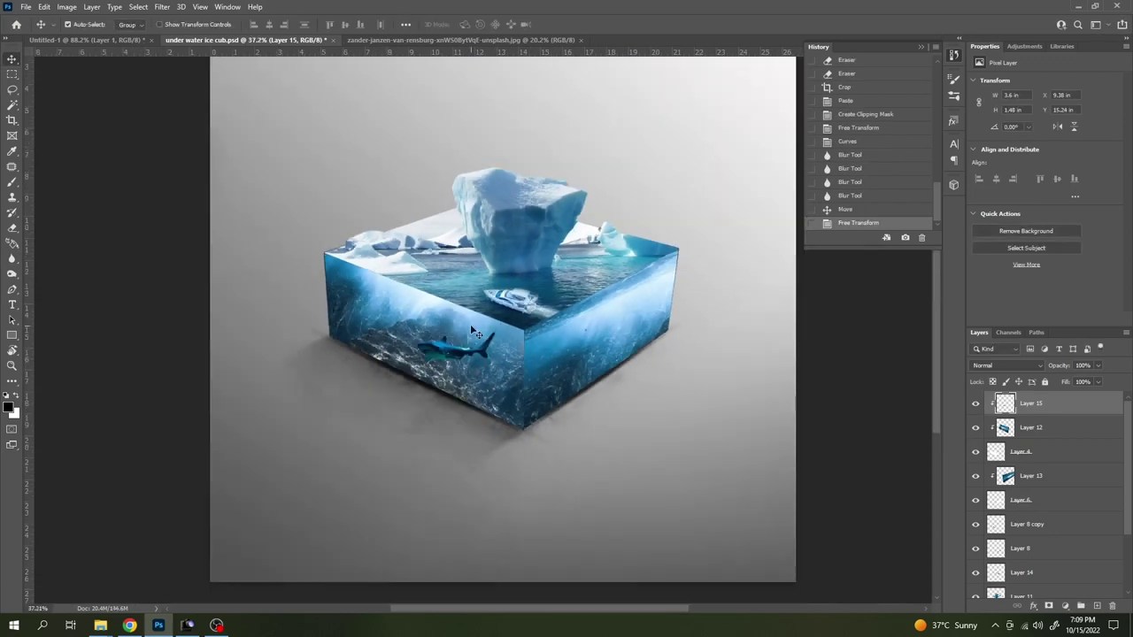
scroll(470, 323, "down", 1)
scroll(528, 324, "up", 3)
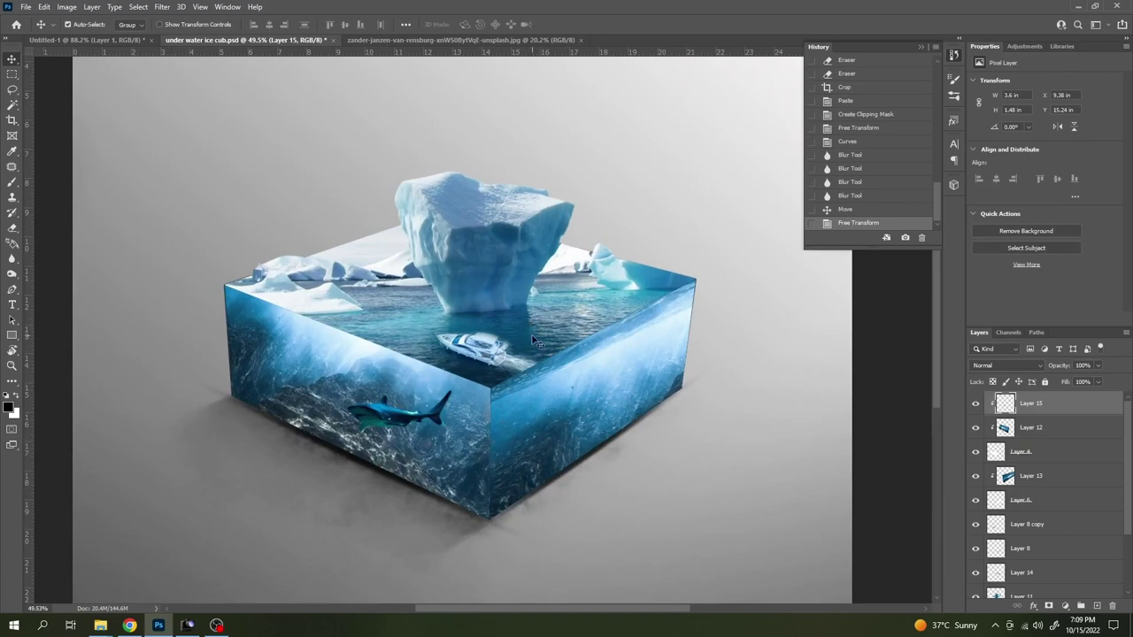
- Hide the screen recorder and select the right cube face layer, Layer 13
left_click(220, 626)
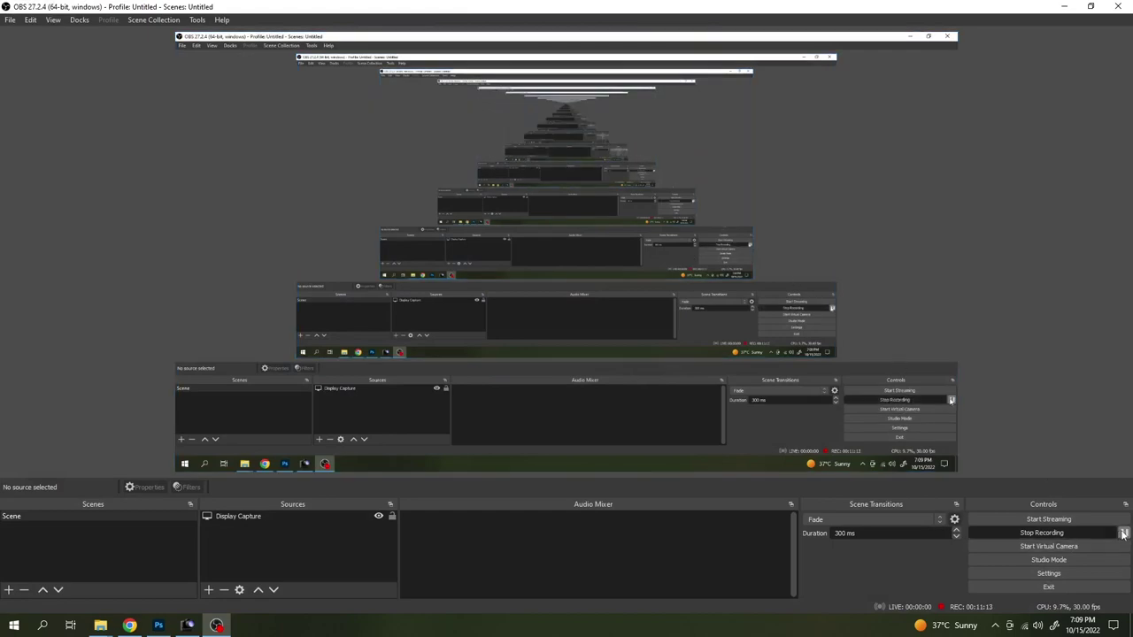
left_click(1063, 6)
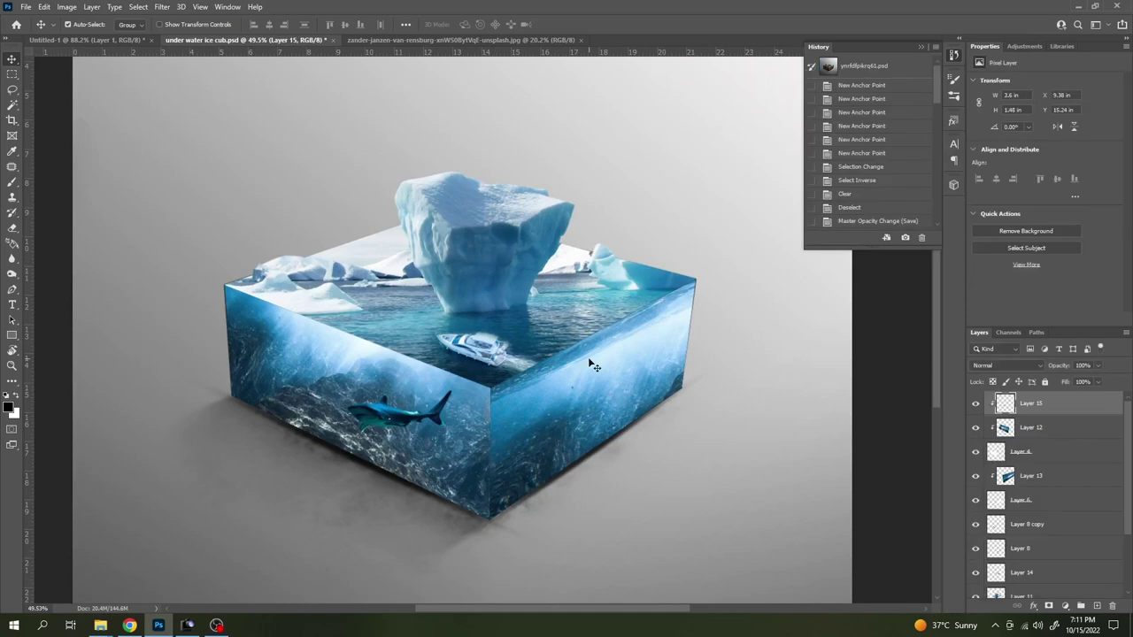
left_click(587, 357)
- Paste the orca photo, clip it to Layer 13, and scale it to cover the right face
key("ctrl+v")
scroll(600, 365, "down", 1)
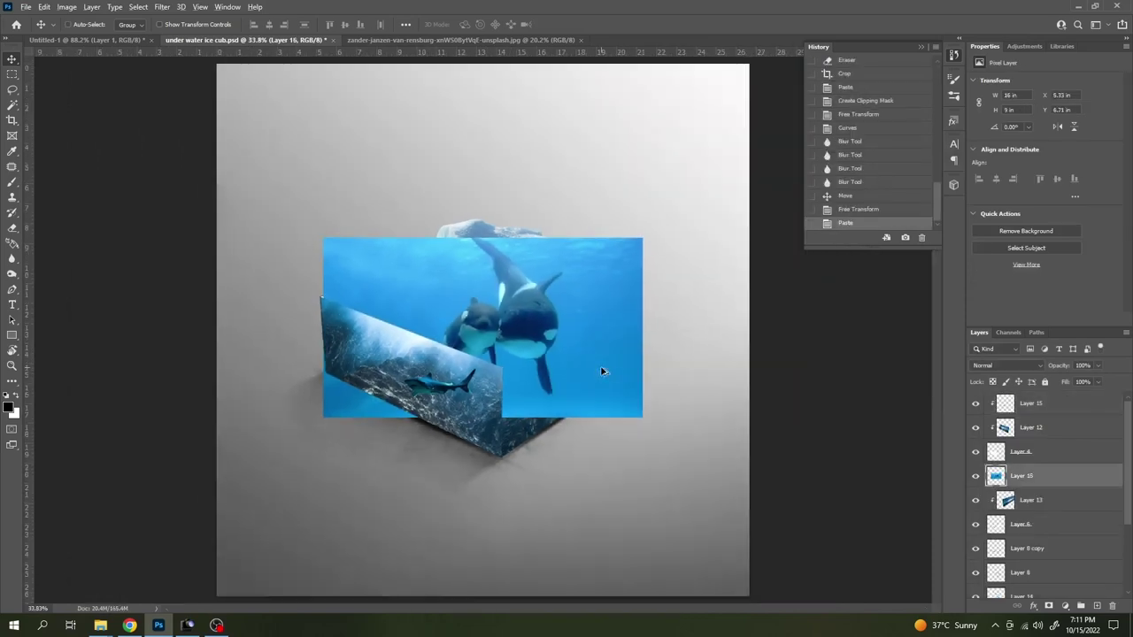
key("ctrl+alt+g")
key("ctrl+t")
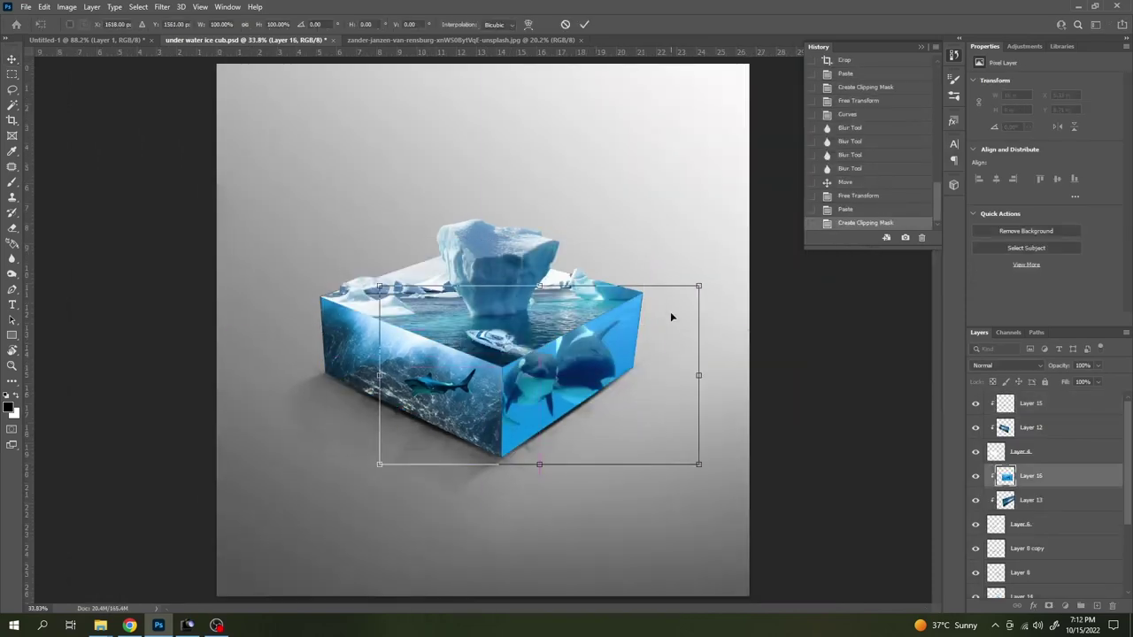
mouse_move(699, 283)
left_mouse_down()
mouse_move(598, 348)
mouse_move(575, 390)
left_mouse_up()
scroll(569, 372, "up", 2)
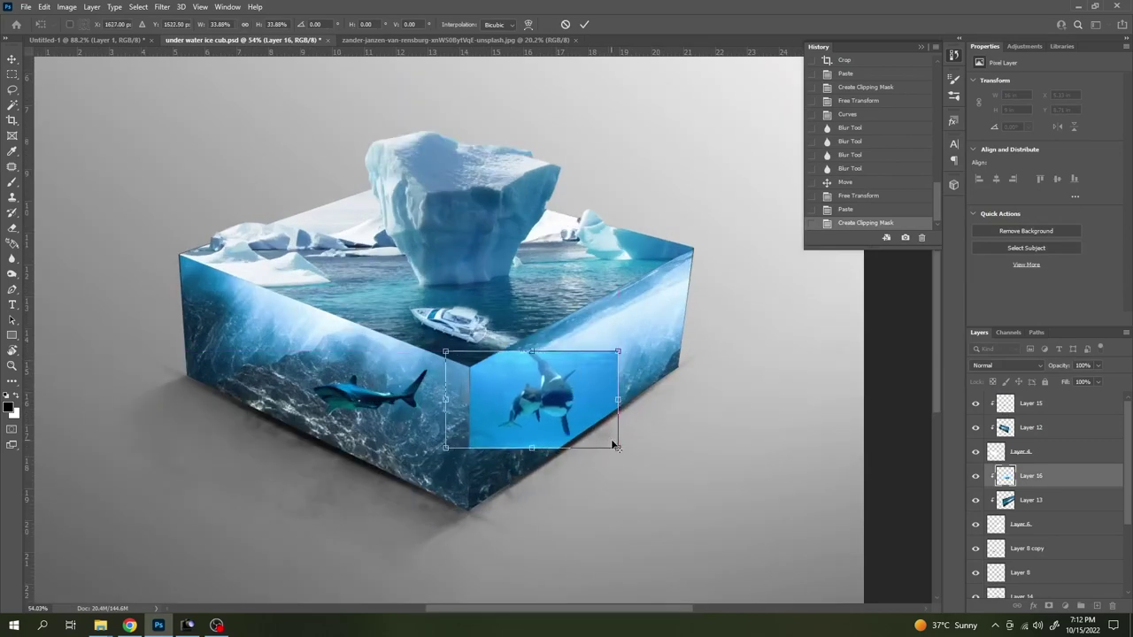
left_click_drag(617, 447, 649, 464)
key("Return")
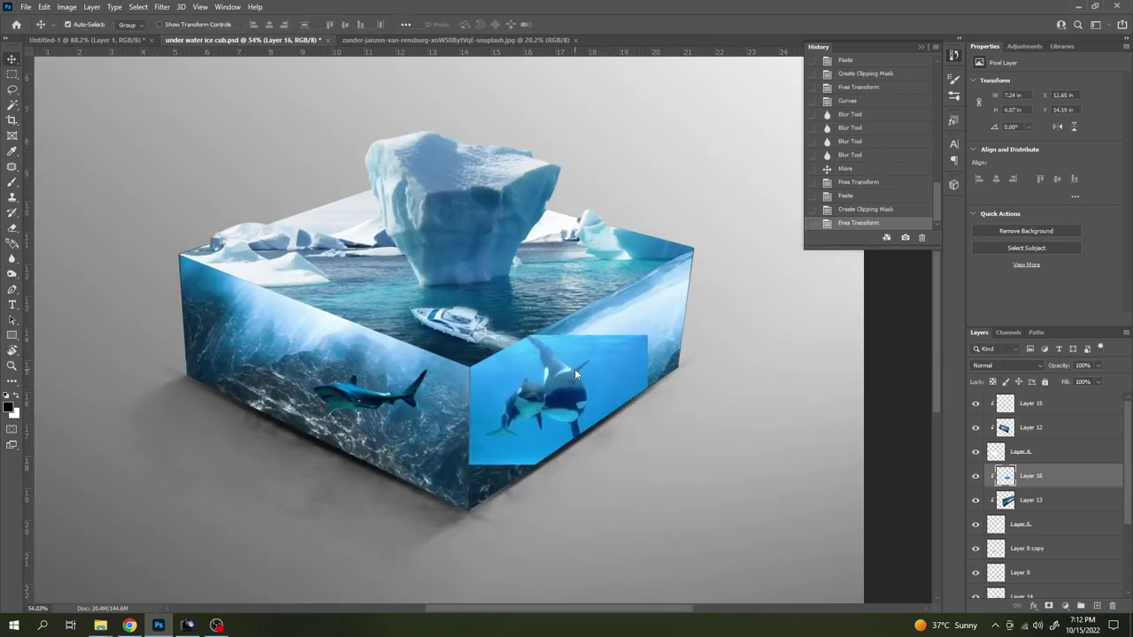
- Set the orca layer's blend mode to Multiply
left_click(991, 365)
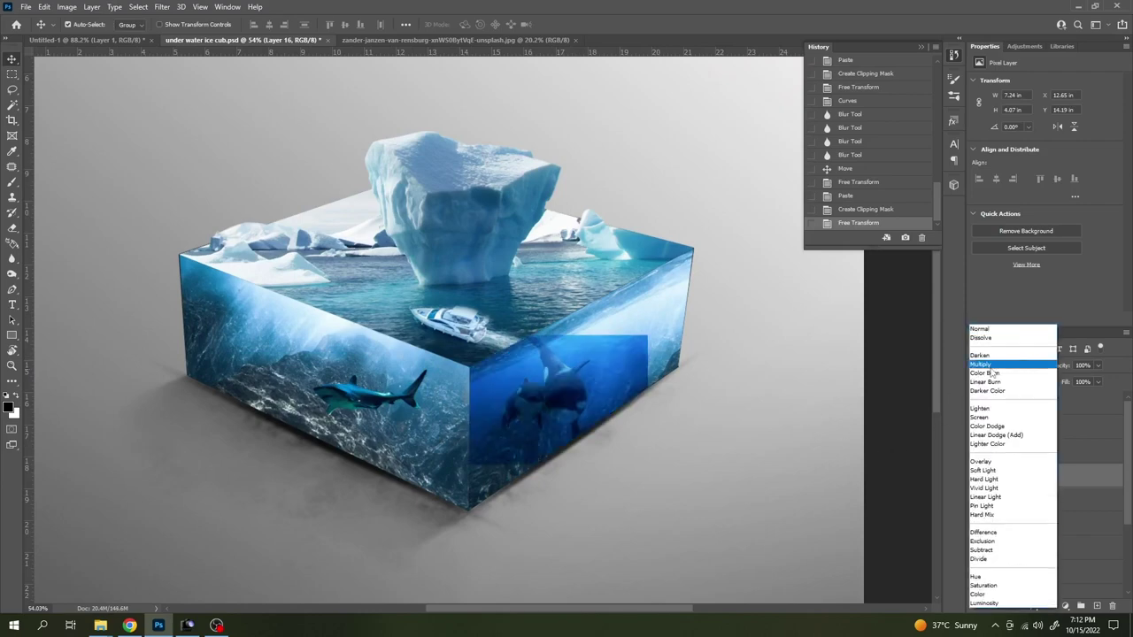
left_click(989, 364)
scroll(594, 356, "up", 2)
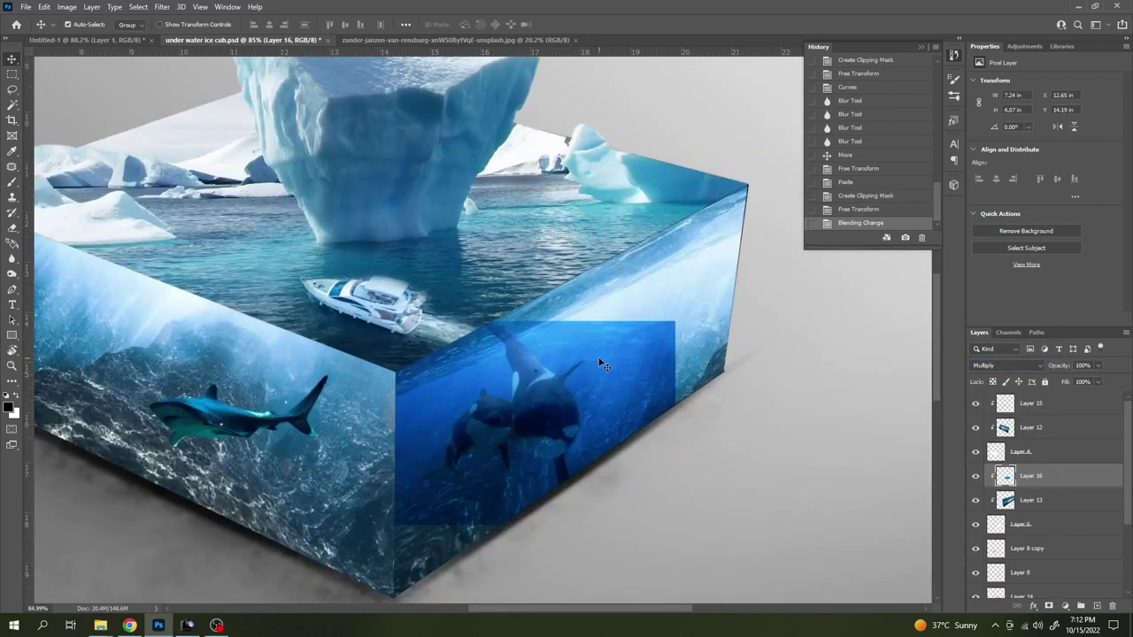
key("e")
scroll(527, 308, "up", 2)
- Erase the orca photo's top edge, lower-right block and lower edge with a larger brush
left_click_drag(495, 316, 761, 341)
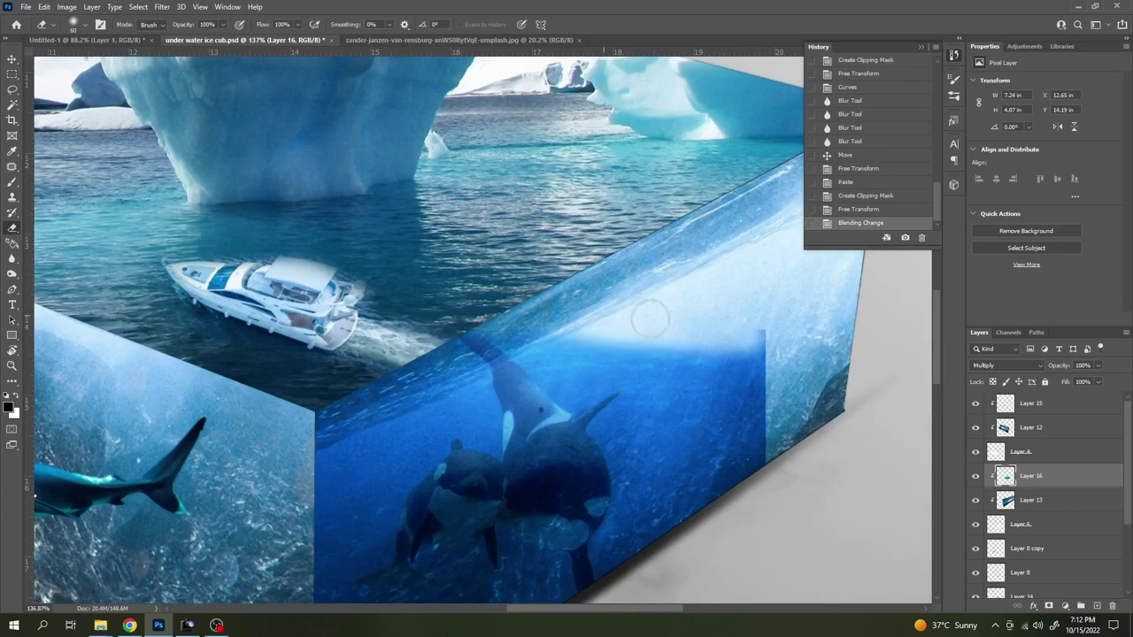
scroll(645, 322, "down", 2)
scroll(634, 328, "down", 1)
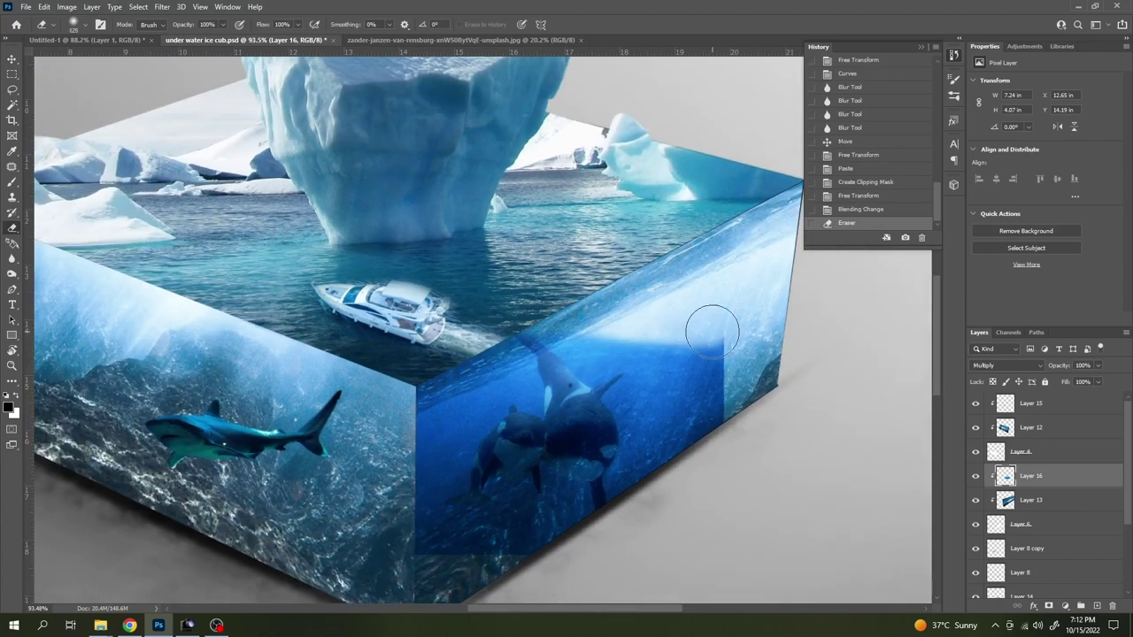
key("bracketright")
left_click_drag(728, 328, 715, 467)
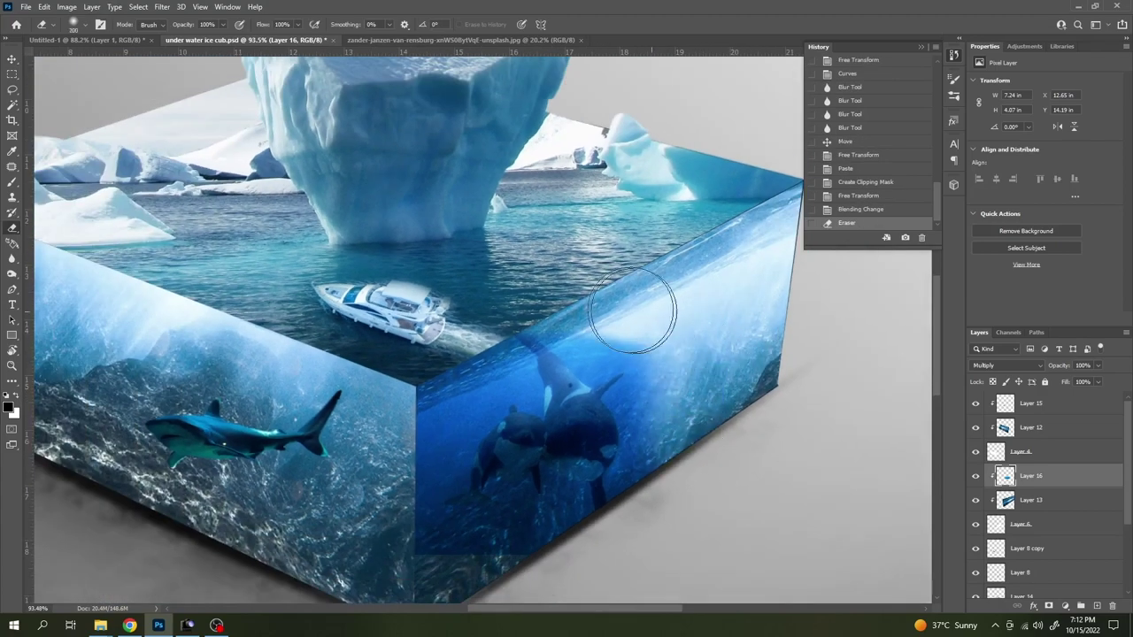
mouse_move(447, 372)
left_mouse_down()
mouse_move(511, 570)
mouse_move(558, 540)
left_mouse_up()
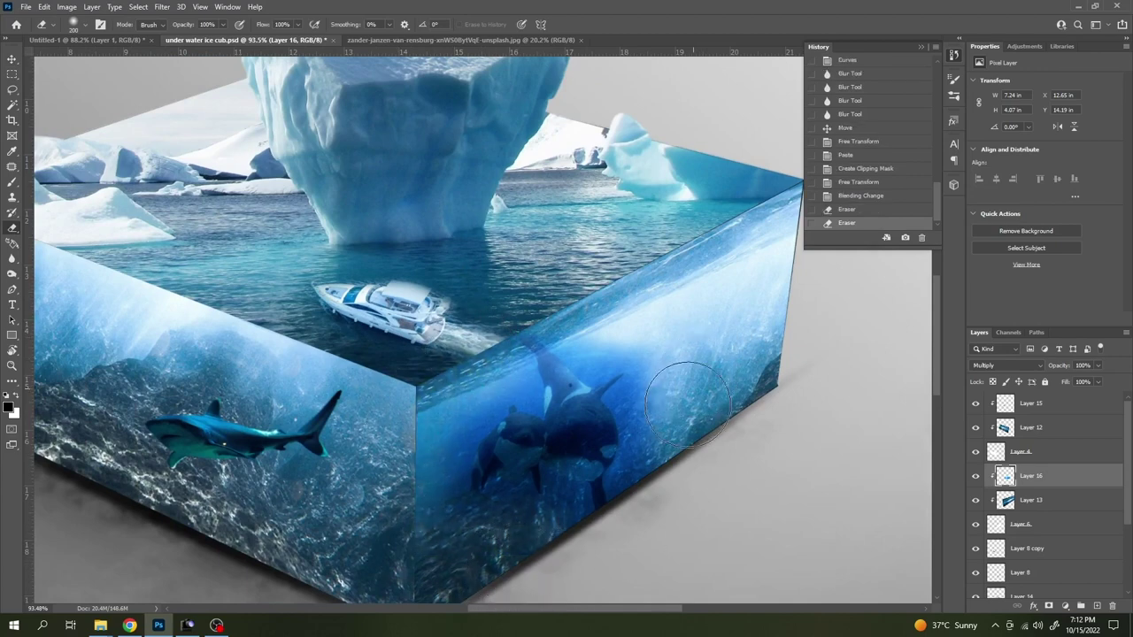
mouse_move(674, 326)
left_mouse_down()
mouse_move(614, 316)
mouse_move(625, 316)
left_mouse_up()
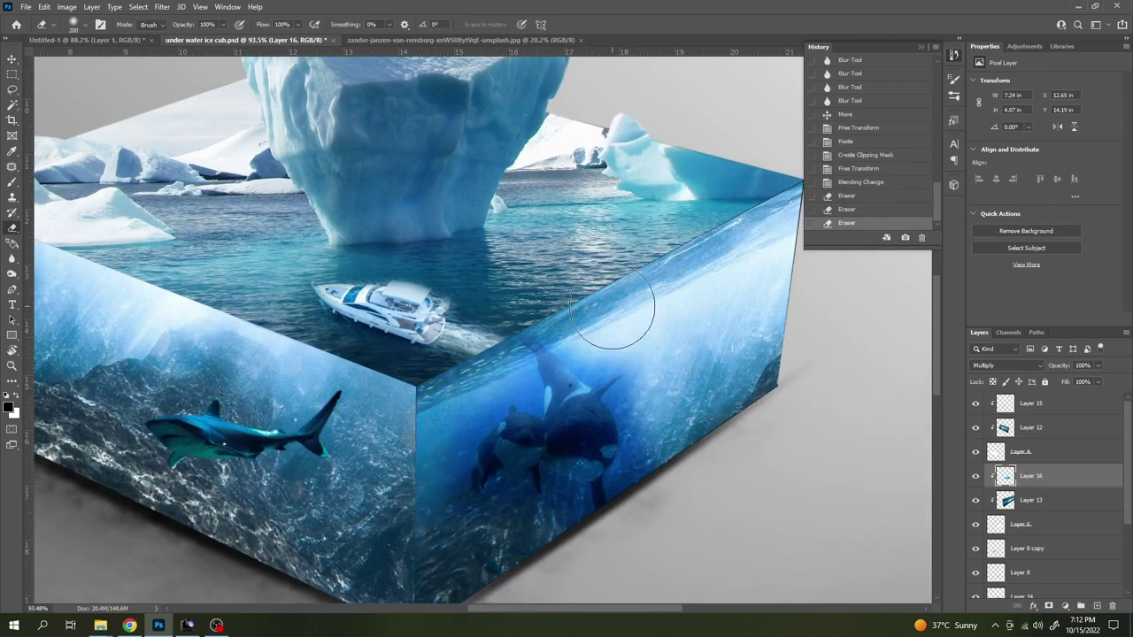
scroll(624, 316, "down", 3)
scroll(586, 351, "down", 1)
key("ctrl+t")
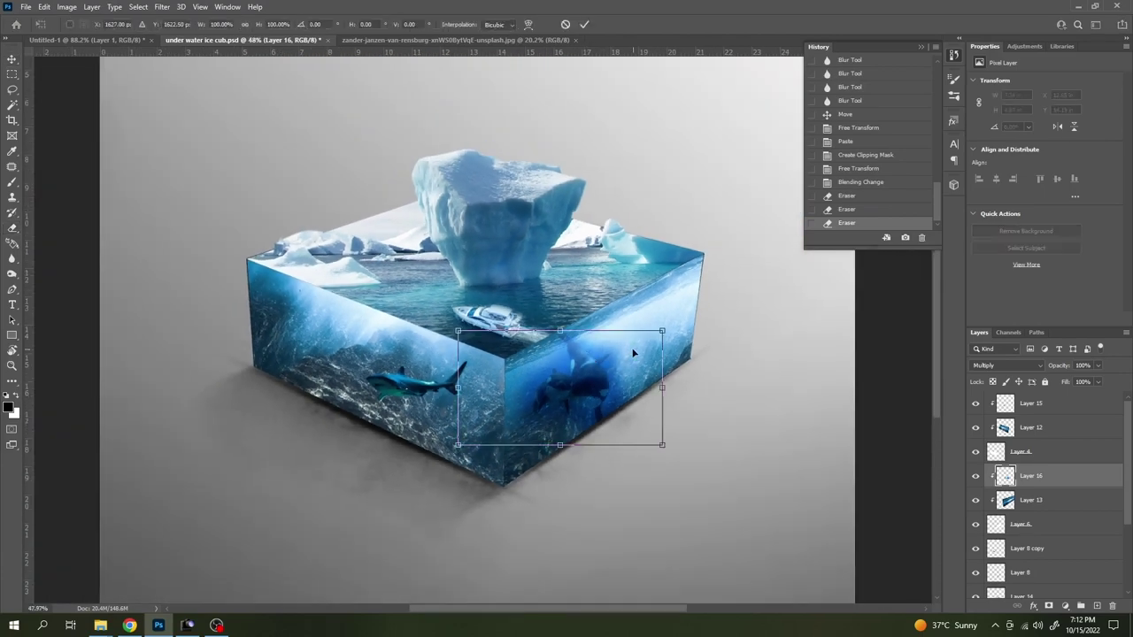
- Change the orca Layer 16 blend mode from Multiply to Lighter Color, trying Darken first
left_click(1005, 365)
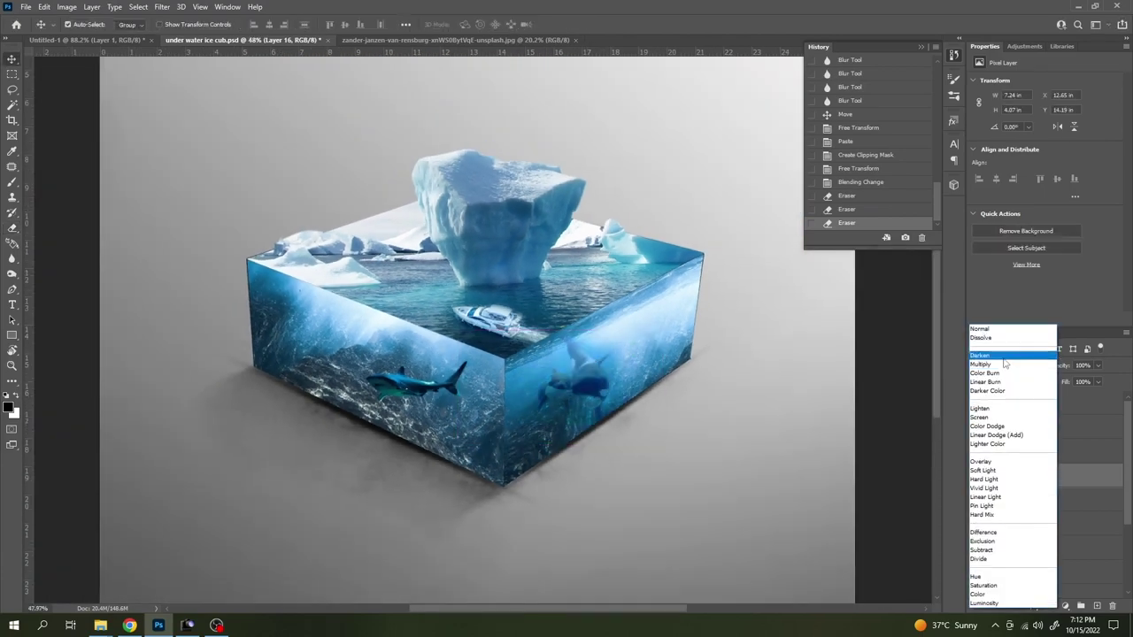
left_click(1004, 358)
scroll(584, 364, "up", 1)
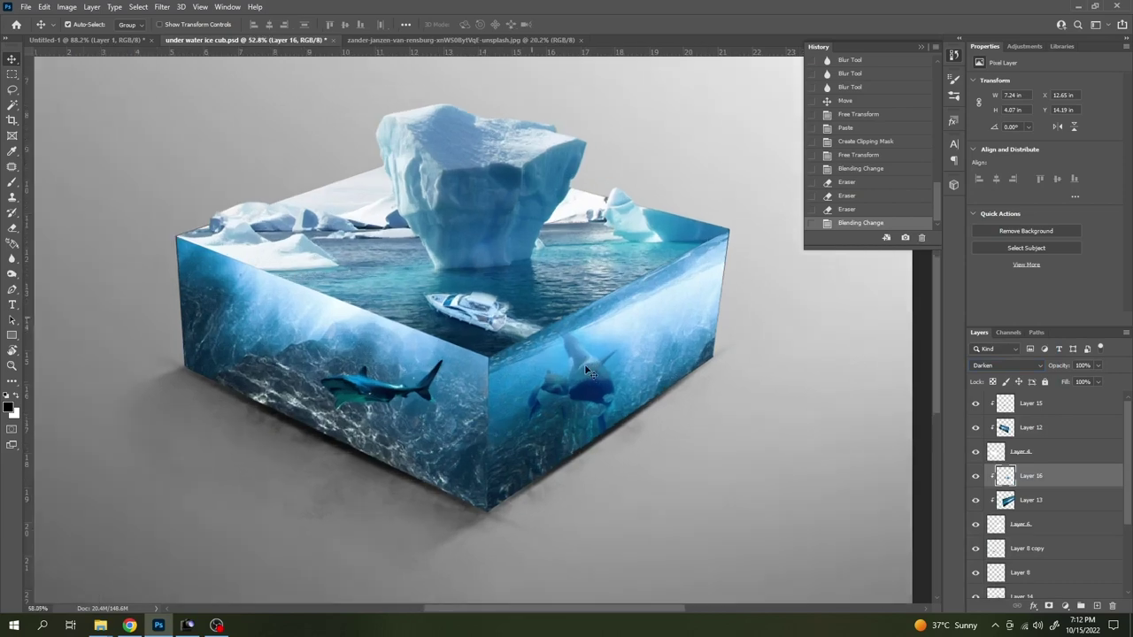
scroll(584, 363, "up", 1)
scroll(584, 364, "down", 1)
left_click(1014, 363)
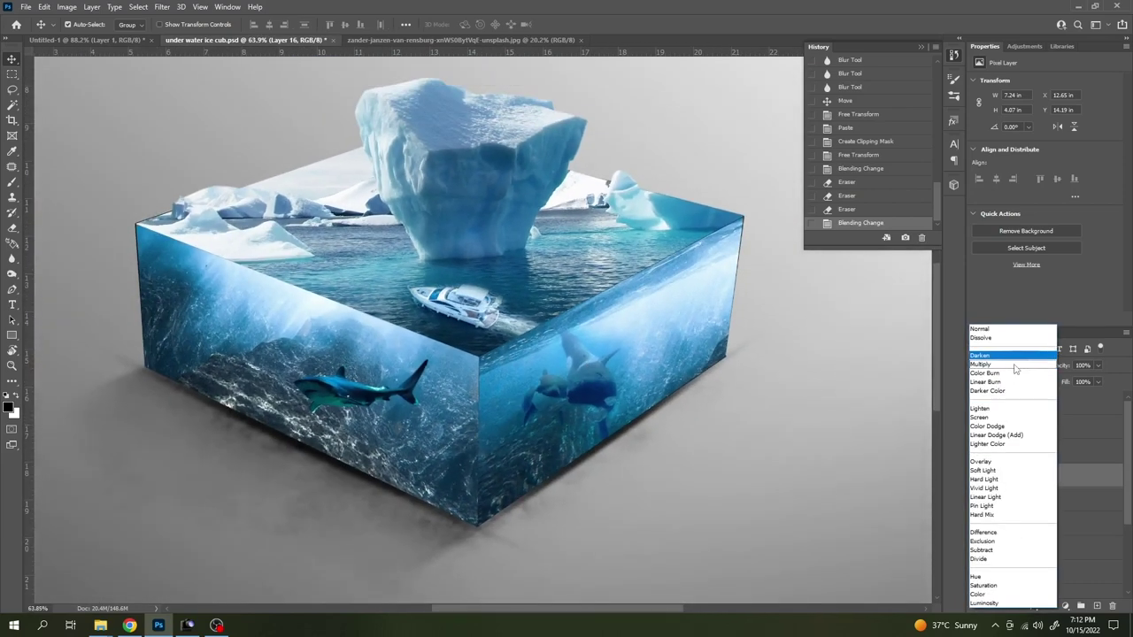
key("Down")
key("Down")
key("Down")
key("Down")
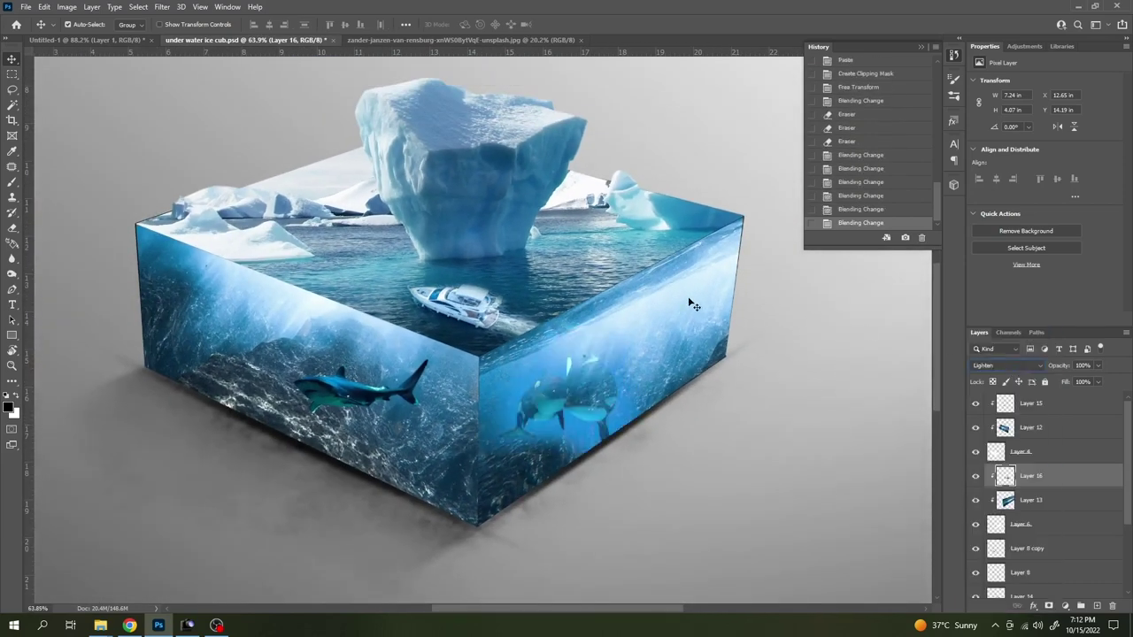
key("Down")
key("Down")
key("Down")
key("Down")
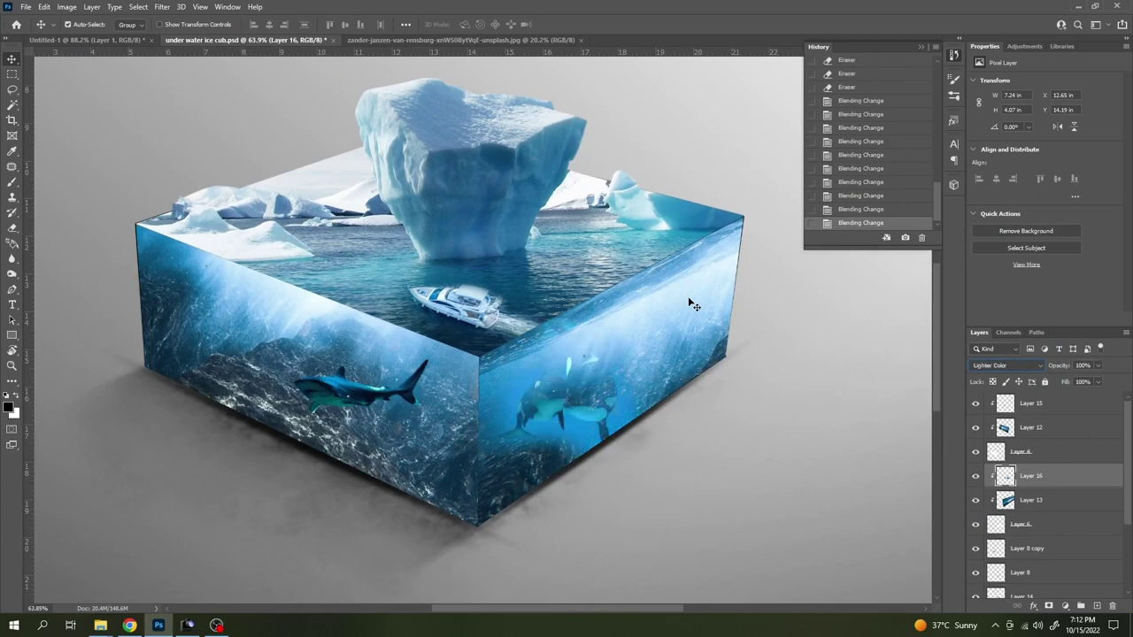
key("Down")
key("Up")
key("Up")
scroll(588, 383, "up", 2)
- Select the dark patch below the orcas with the Magic Wand
key("w")
left_click(580, 441)
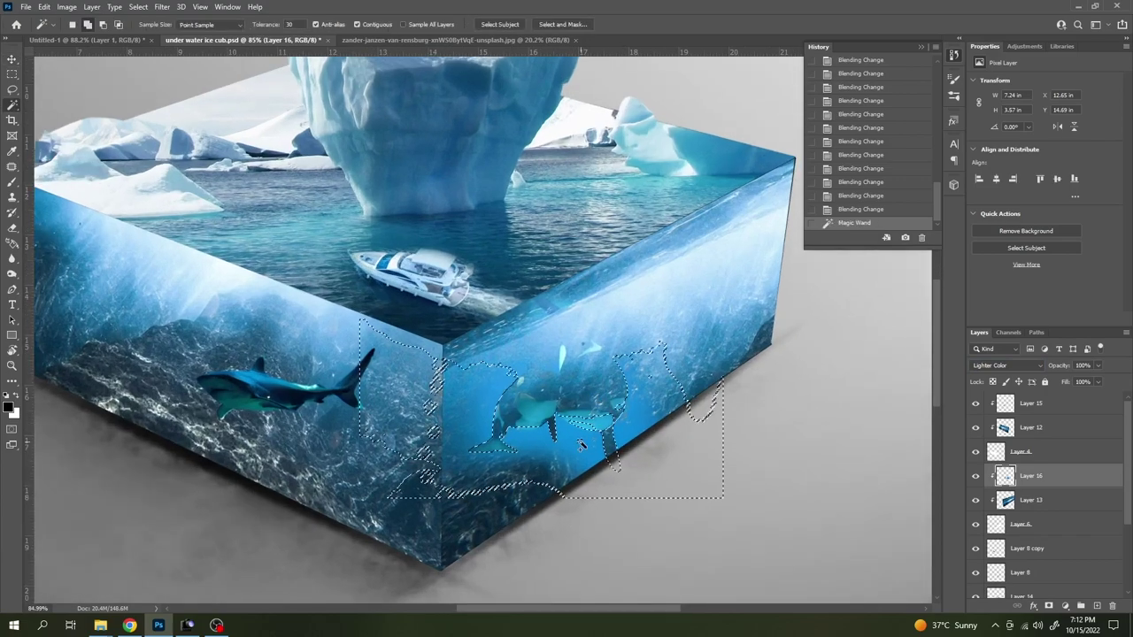
key("ctrl+d")
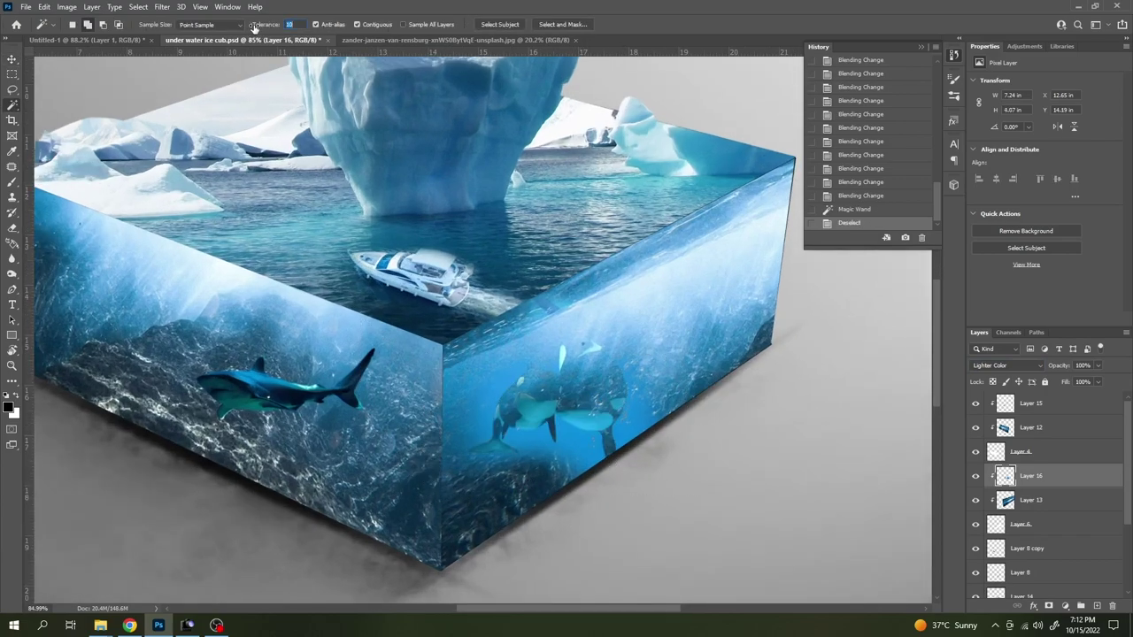
scroll(639, 463, "up", 4)
left_click(548, 433)
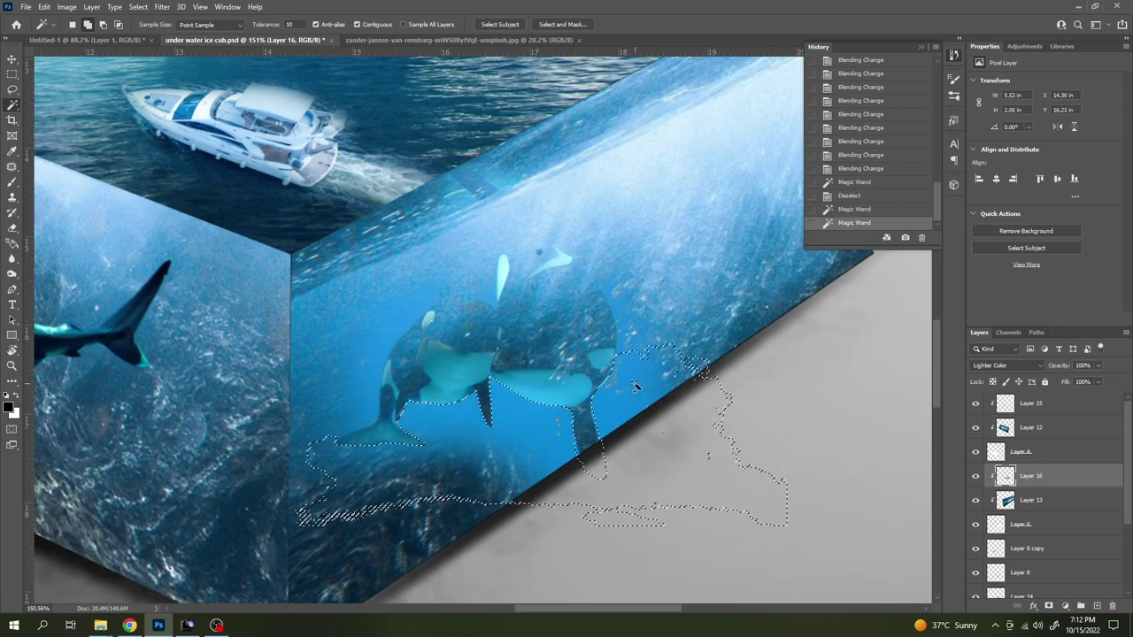
left_click(566, 447, "shift")
- Feather the selection by 2 px, delete the dark patch, and deselect
right_click(630, 392)
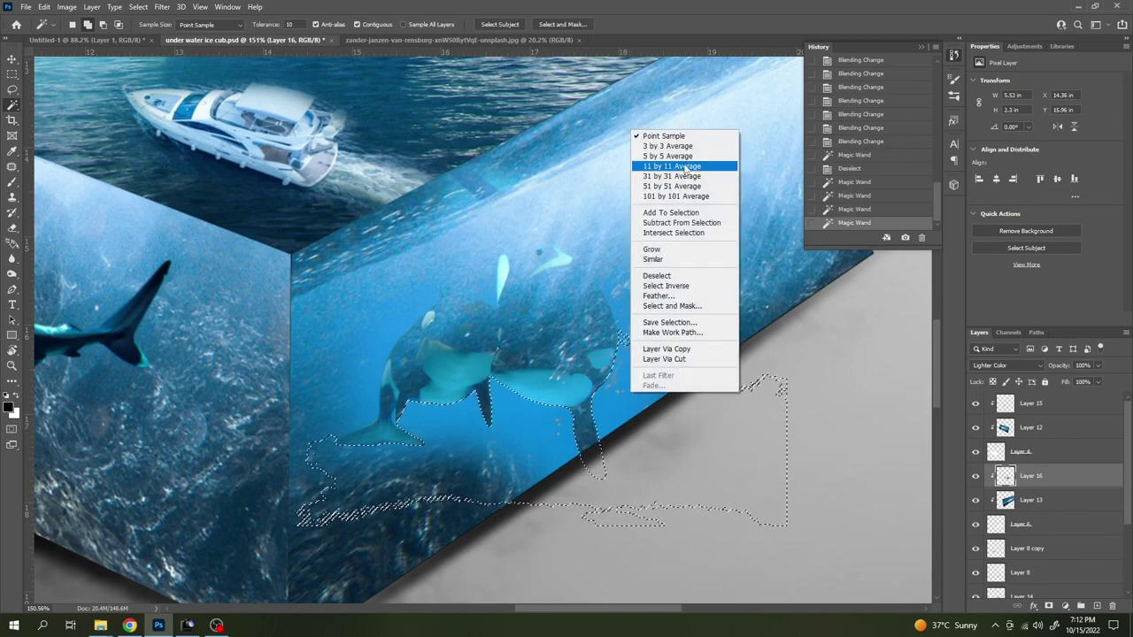
left_click(678, 296)
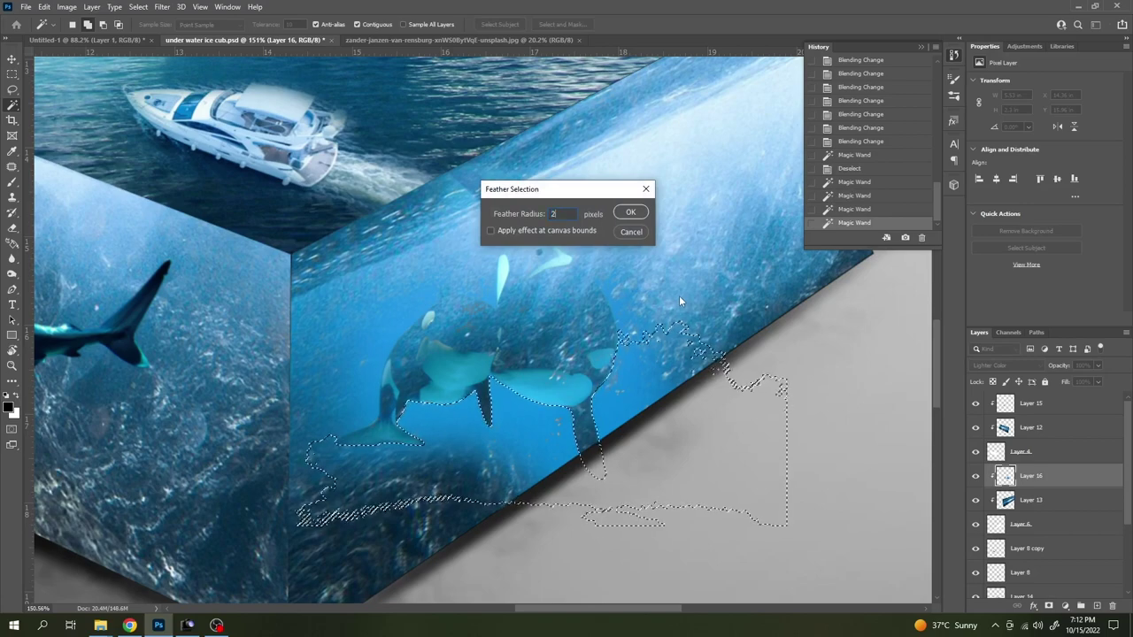
left_click(630, 212)
key("Delete")
key("Delete")
key("Delete")
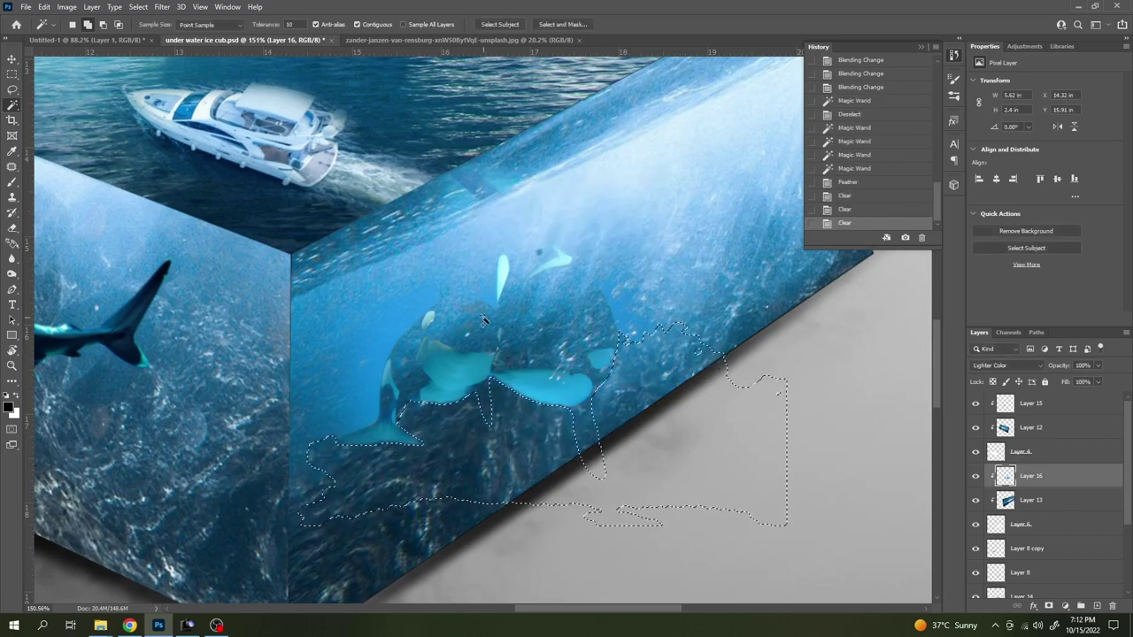
scroll(531, 265, "down", 2)
key("ctrl+d")
- Switch back to the Move tool and review the cleaned orca face
scroll(499, 297, "down", 1)
scroll(499, 297, "down", 3)
scroll(499, 297, "up", 3)
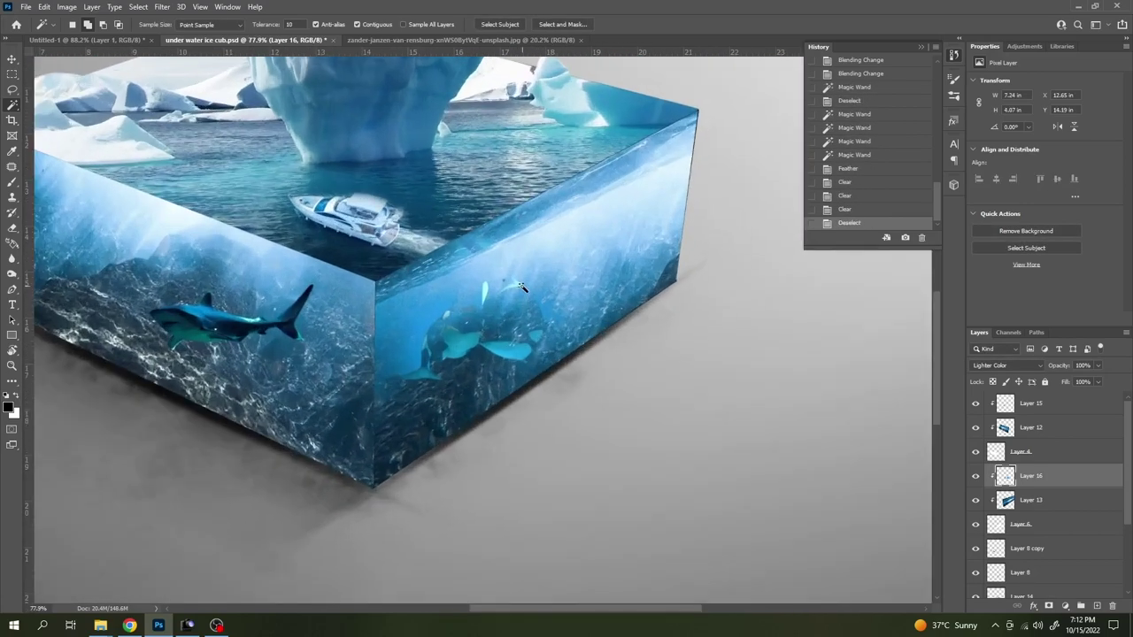
key("v")
scroll(400, 298, "down", 1)
scroll(400, 297, "down", 1)
scroll(476, 320, "up", 1)
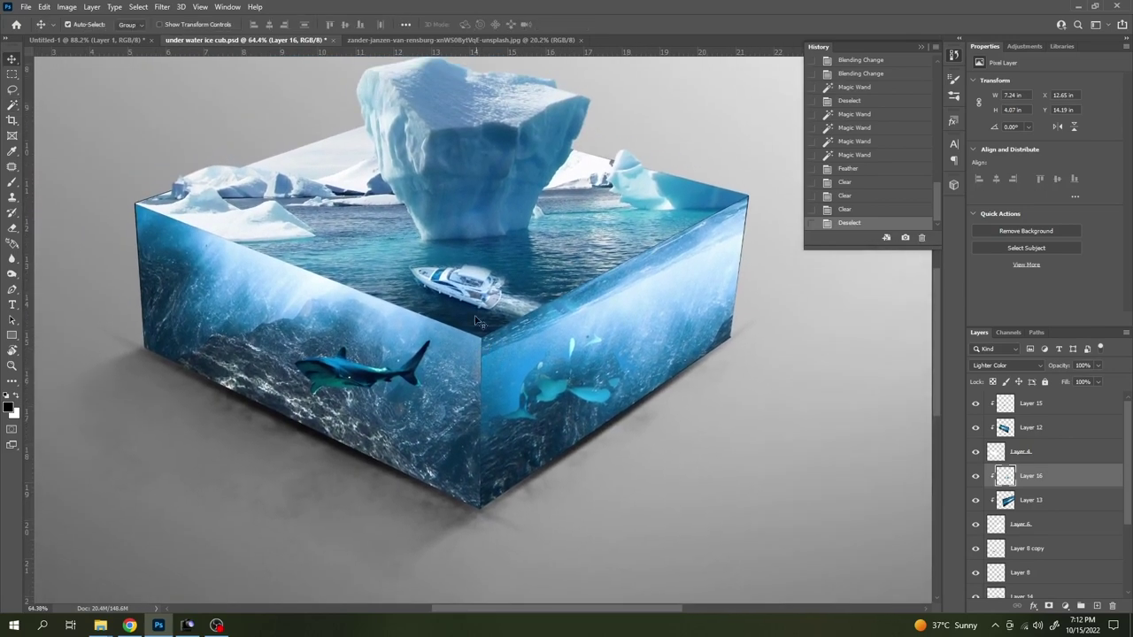
- Select the yacht's Layer 14 from the canvas and hide it
right_click(468, 289)
left_click(480, 293)
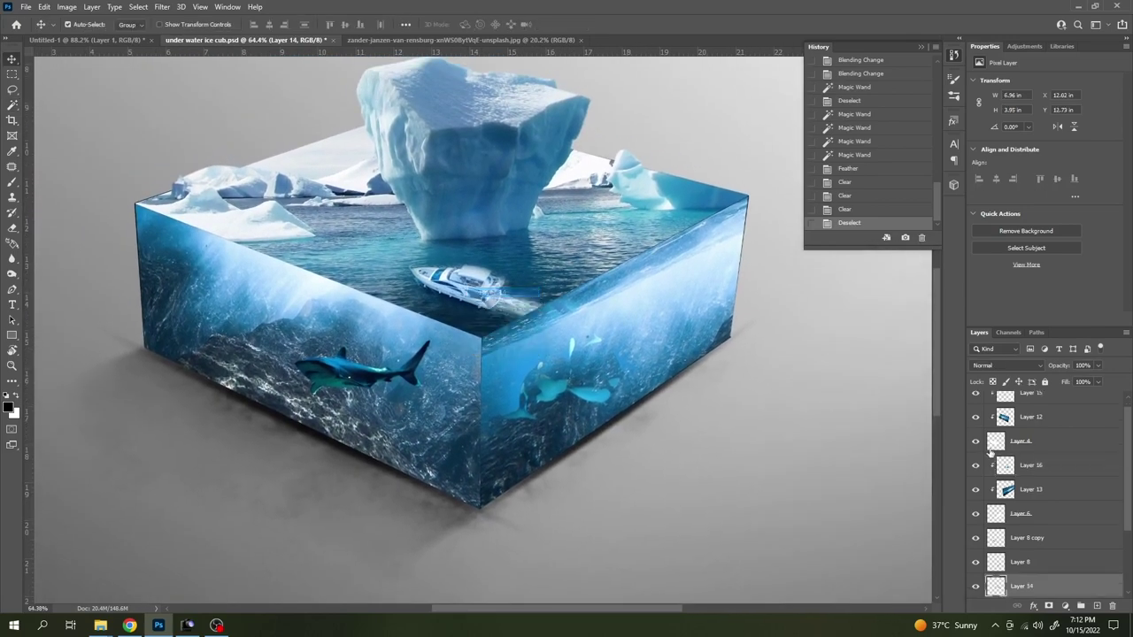
left_click(977, 589)
scroll(536, 237, "down", 2)
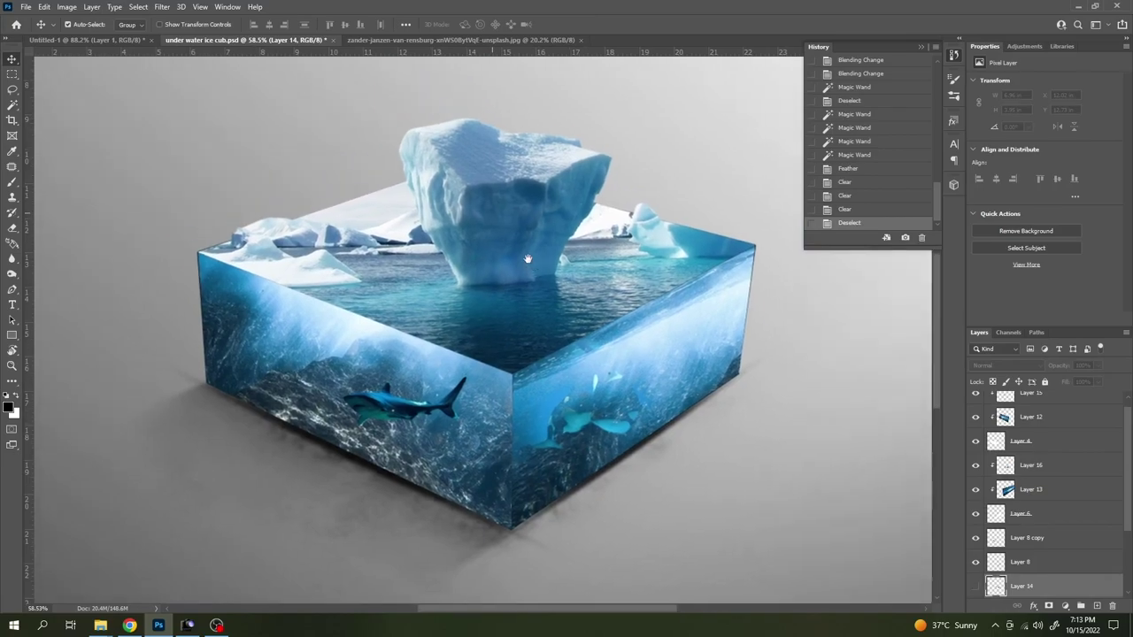